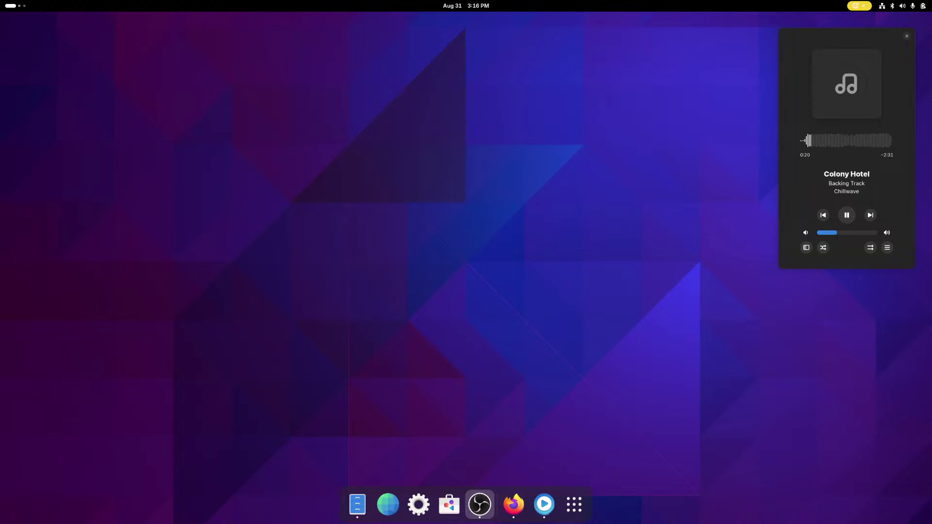
Step: Lower the music player's playback volume slightly, to a bit under a third
{"action": "left_click", "coordinate": [513, 504]}
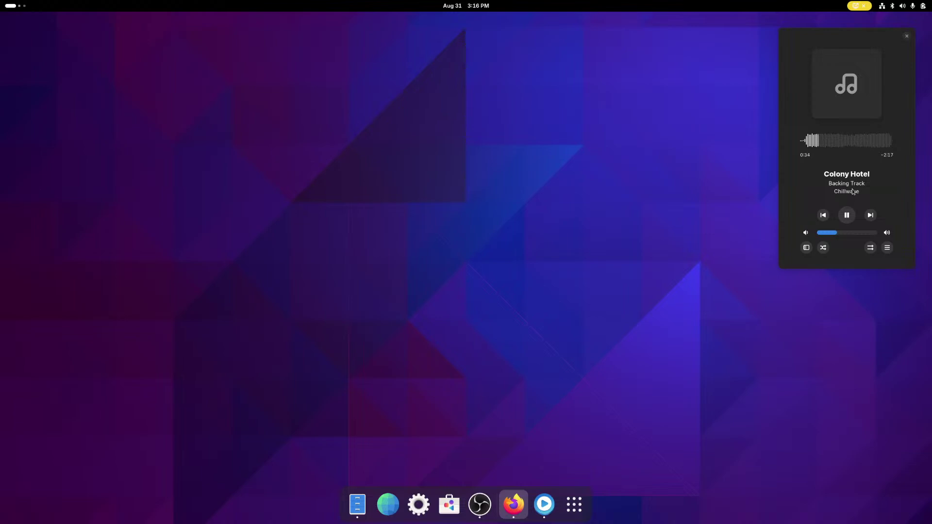
{"action": "left_click", "coordinate": [834, 235]}
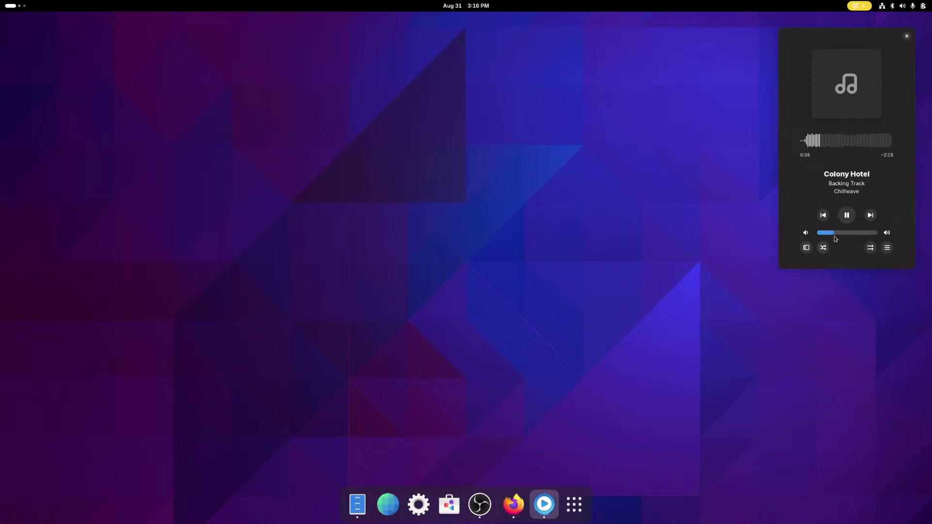
{"action": "left_click_drag", "start_coordinate": [829, 237], "coordinate": [814, 236]}
{"action": "left_click", "coordinate": [824, 235]}
{"action": "left_click_drag", "start_coordinate": [824, 235], "coordinate": [834, 239]}
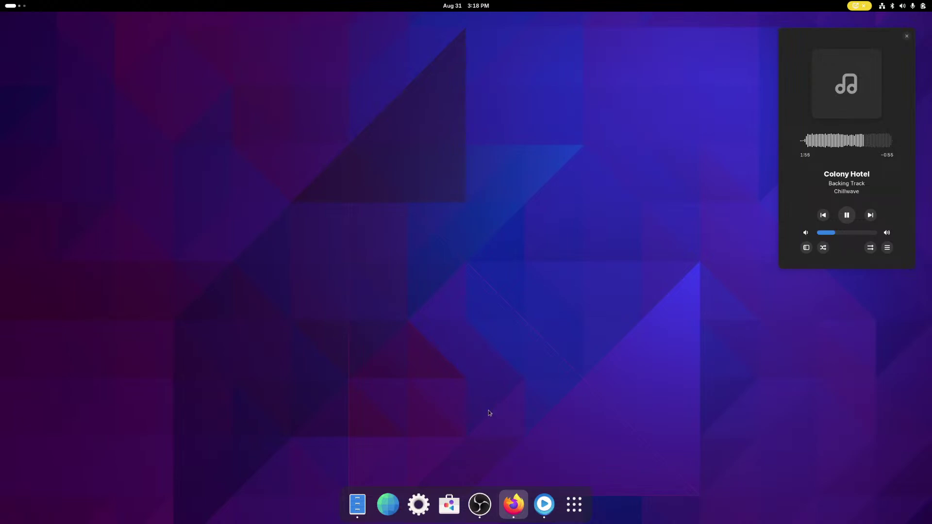
Step: Lower the system microphone input level to roughly four fifths and close the quick settings
{"action": "left_click", "coordinate": [481, 505]}
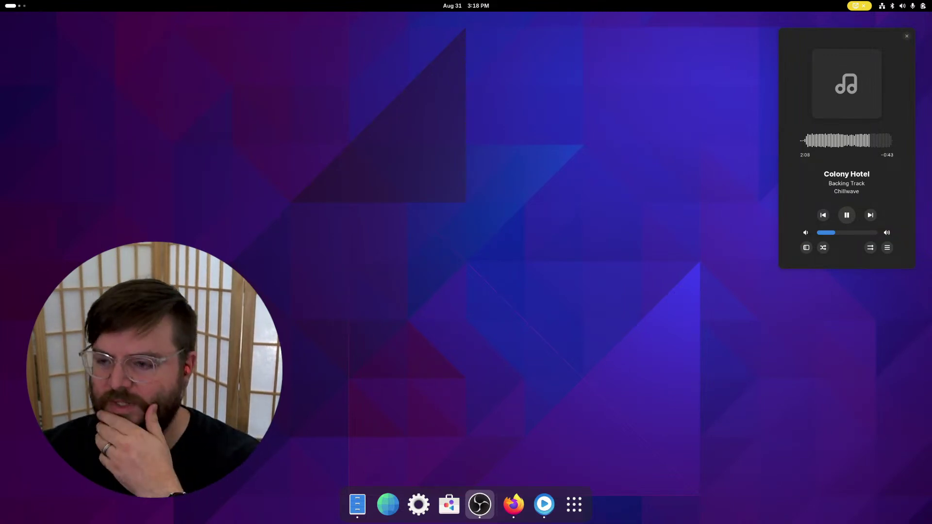
{"action": "left_click", "coordinate": [902, 6]}
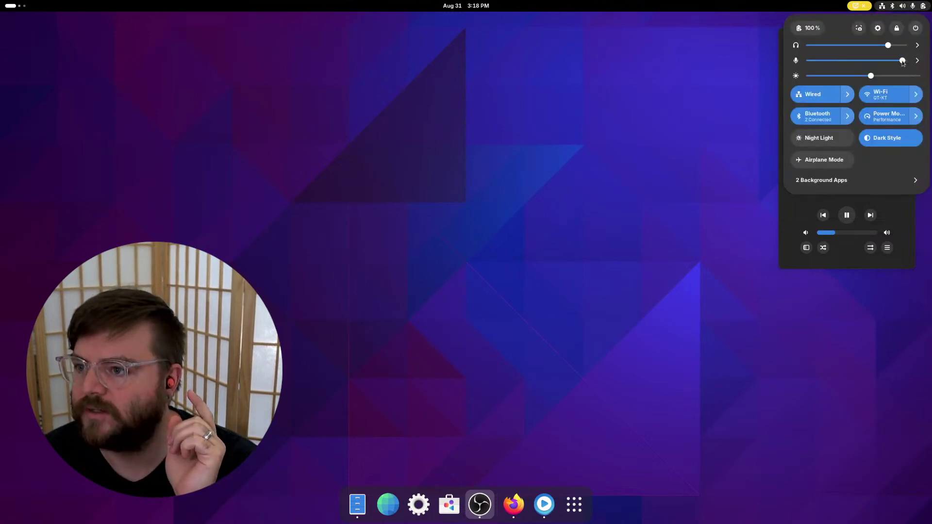
{"action": "left_click_drag", "start_coordinate": [900, 62], "coordinate": [897, 63]}
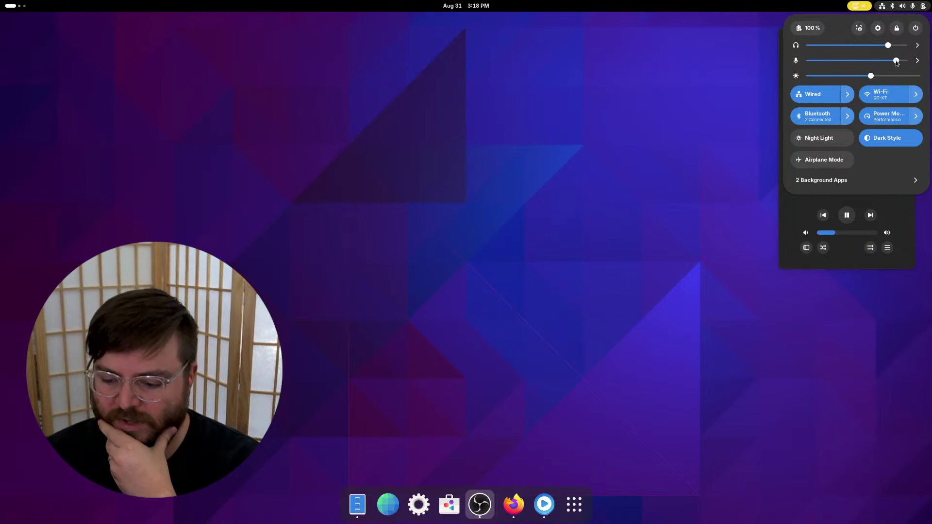
{"action": "left_click_drag", "start_coordinate": [897, 63], "coordinate": [890, 63]}
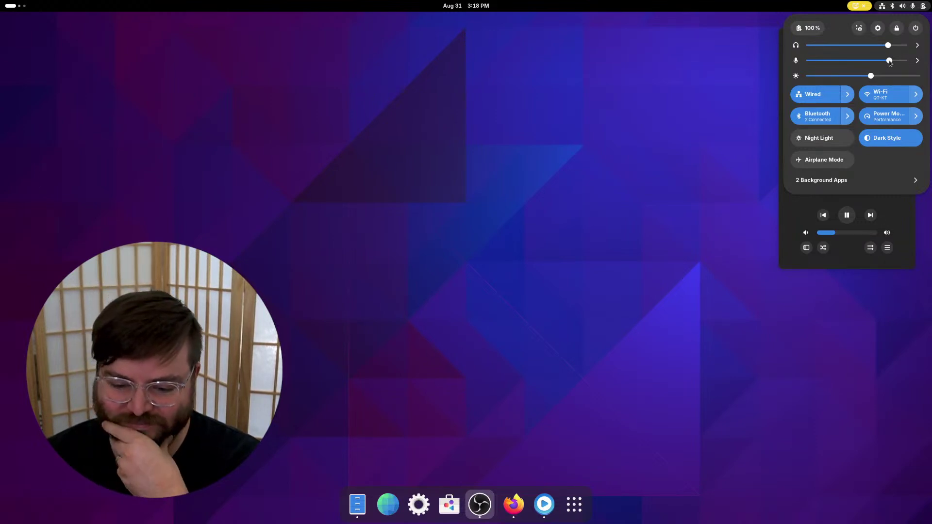
{"action": "left_click", "coordinate": [687, 155]}
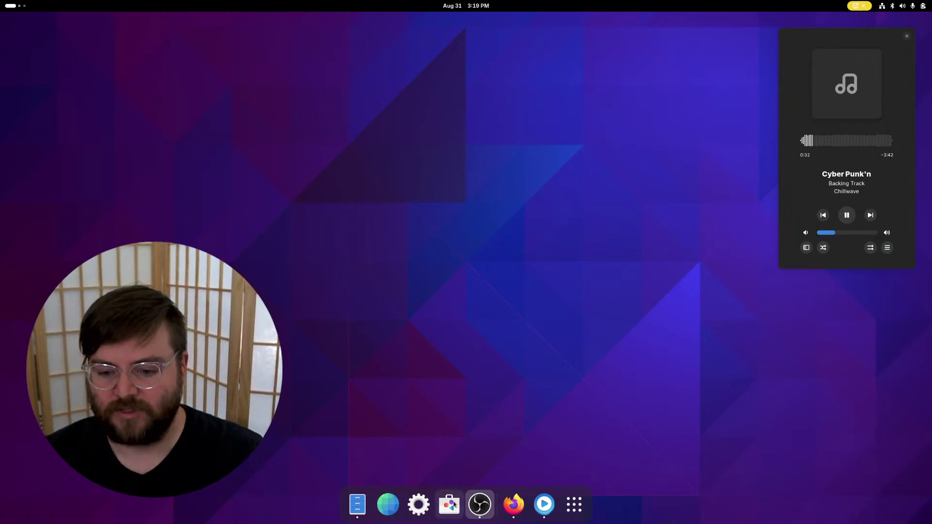
Step: Switch to the Firefox workspace and preview the drafted comment in the "Individual talk recordings" issue
{"action": "left_click", "coordinate": [511, 513]}
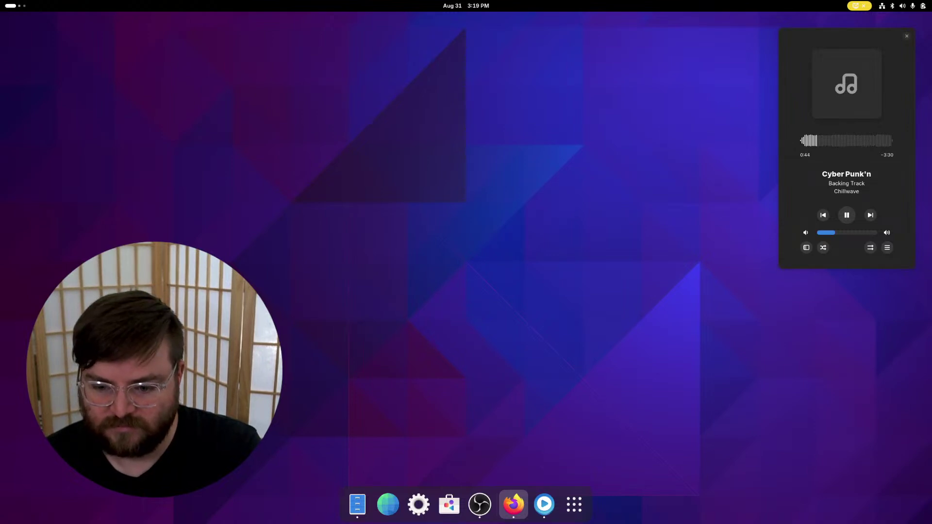
{"action": "key", "text": "super+Page_Down"}
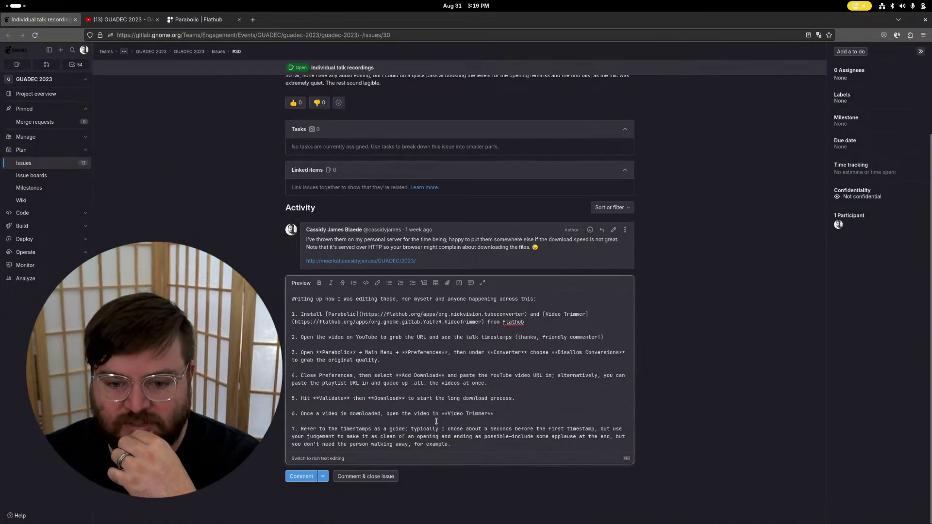
{"action": "key", "text": "ctrl+r"}
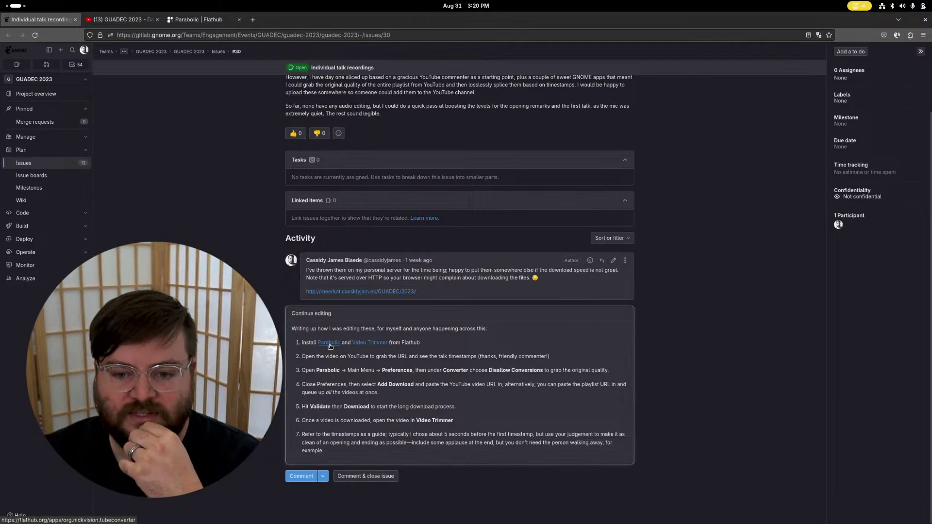
Step: Open the draft's Video Trimmer link in a new tab moved to the end, and show the Parabolic and Video Trimmer pages
{"action": "middle_click", "coordinate": [368, 343]}
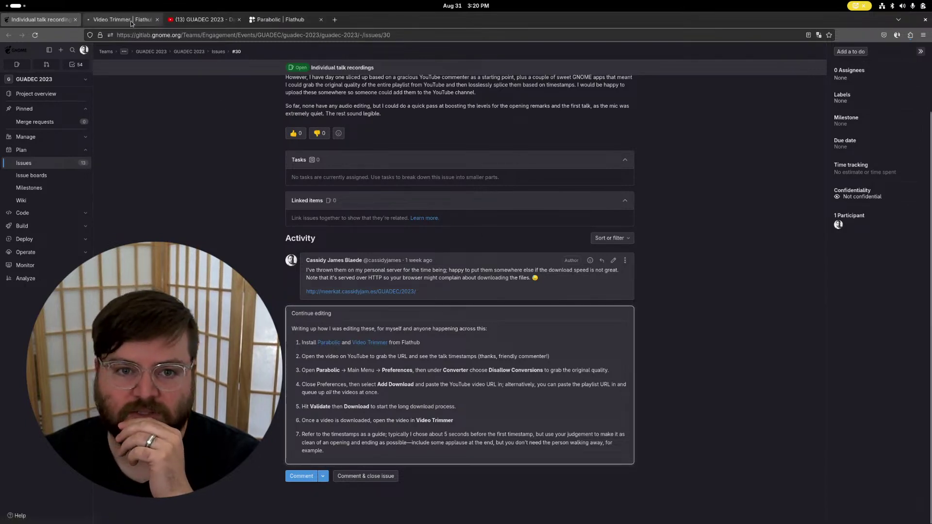
{"action": "left_click_drag", "start_coordinate": [136, 20], "coordinate": [292, 22]}
{"action": "left_click", "coordinate": [203, 20]}
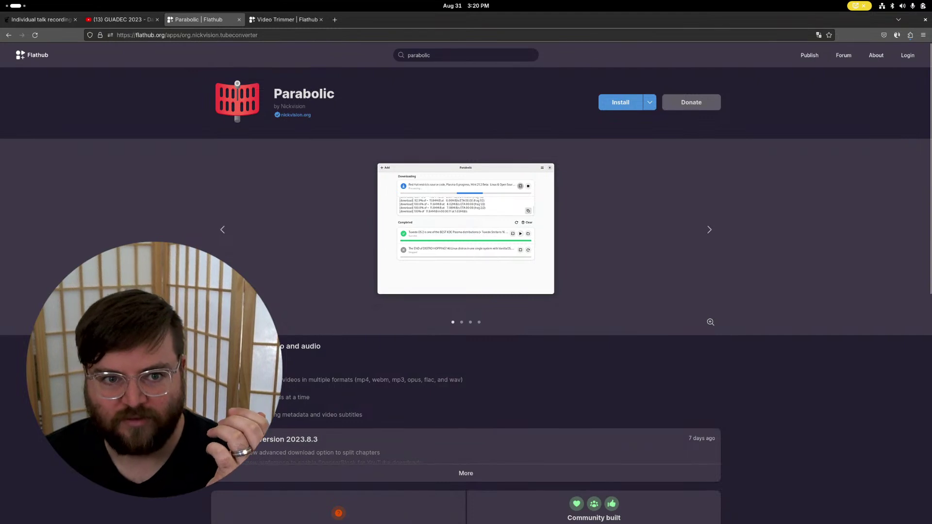
{"action": "mouse_move", "coordinate": [455, 522]}
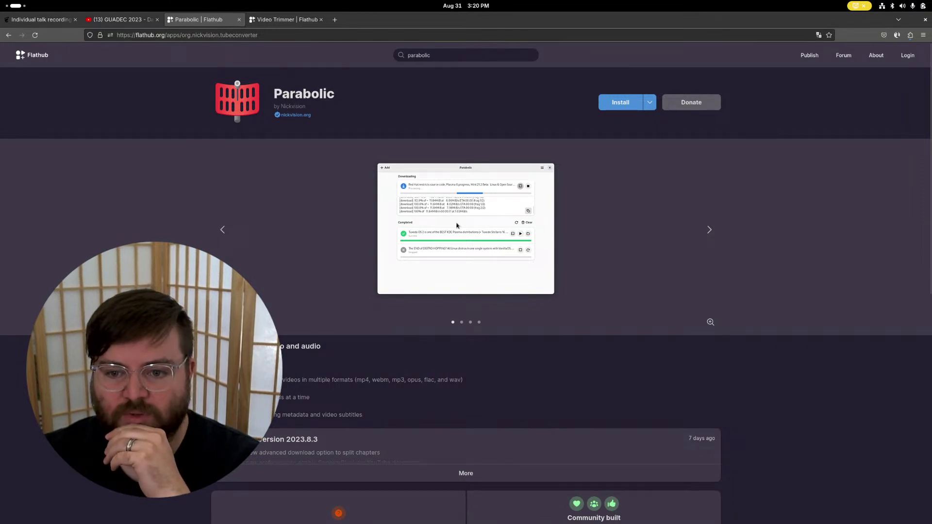
{"action": "left_click", "coordinate": [278, 21]}
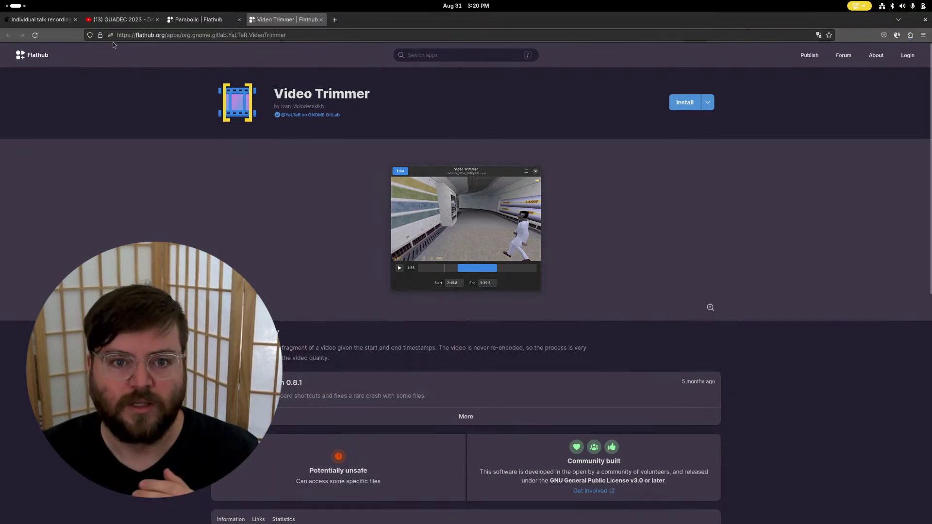
Step: Look over the GUADEC 2023 YouTube video page and the Video Trimmer page, ending back on the issue's instructions
{"action": "left_click", "coordinate": [118, 20]}
{"action": "scroll", "coordinate": [635, 350], "scroll_direction": "up", "scroll_amount": 1}
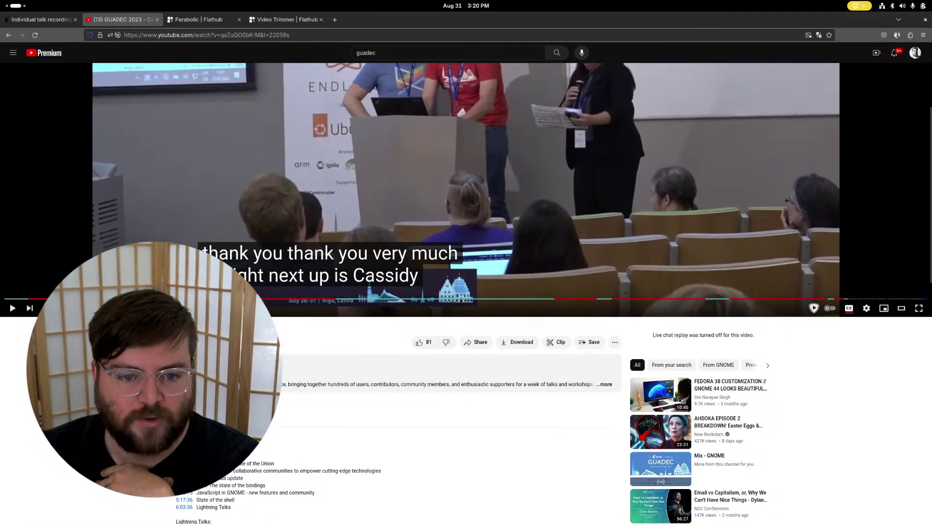
{"action": "scroll", "coordinate": [635, 351], "scroll_direction": "up", "scroll_amount": 3}
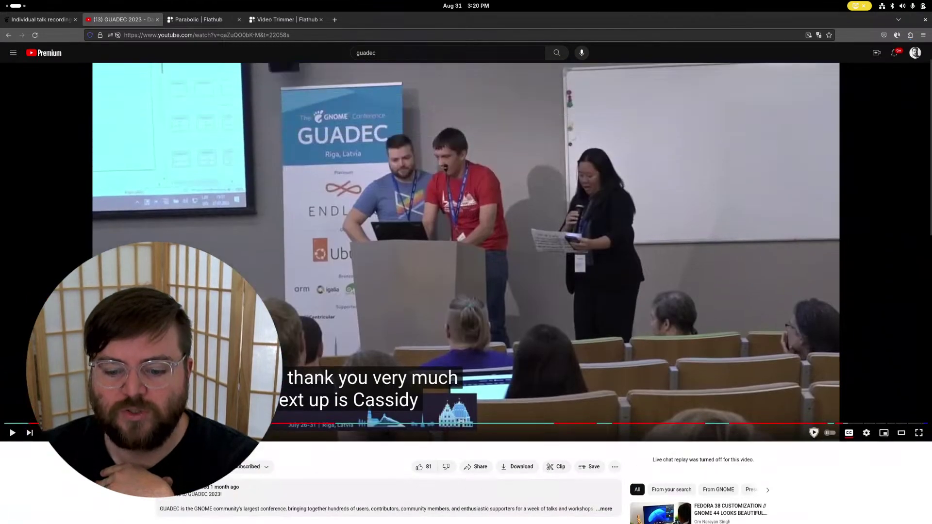
{"action": "scroll", "coordinate": [636, 351], "scroll_direction": "up", "scroll_amount": 1}
{"action": "left_click", "coordinate": [284, 19]}
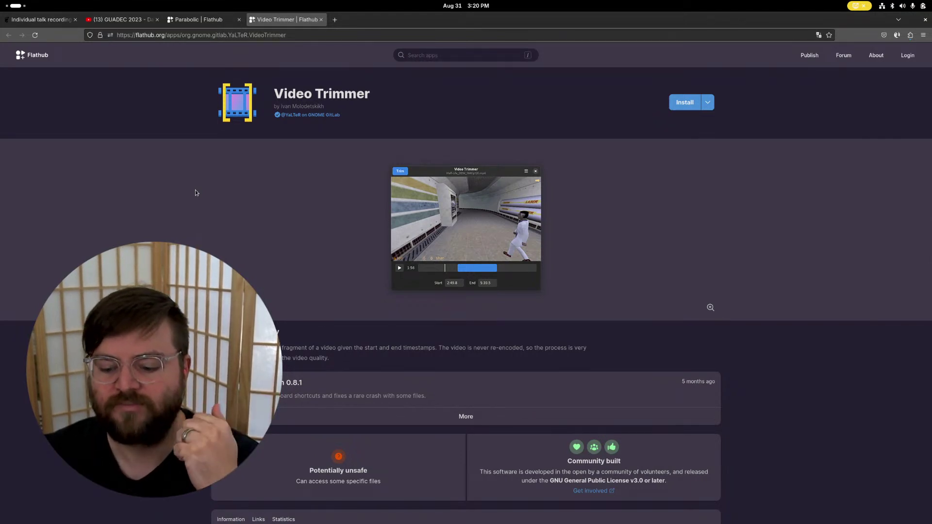
{"action": "left_click", "coordinate": [30, 24]}
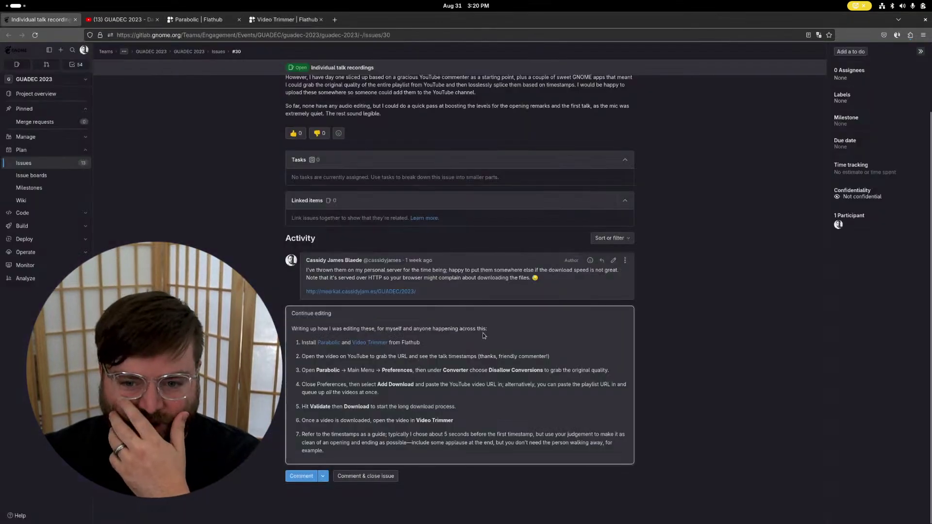
Step: Return to the GUADEC 2023 YouTube video, highlight its URL, and play the video briefly before pausing it
{"action": "left_click", "coordinate": [108, 22]}
{"action": "scroll", "coordinate": [466, 291], "scroll_direction": "down", "scroll_amount": 2}
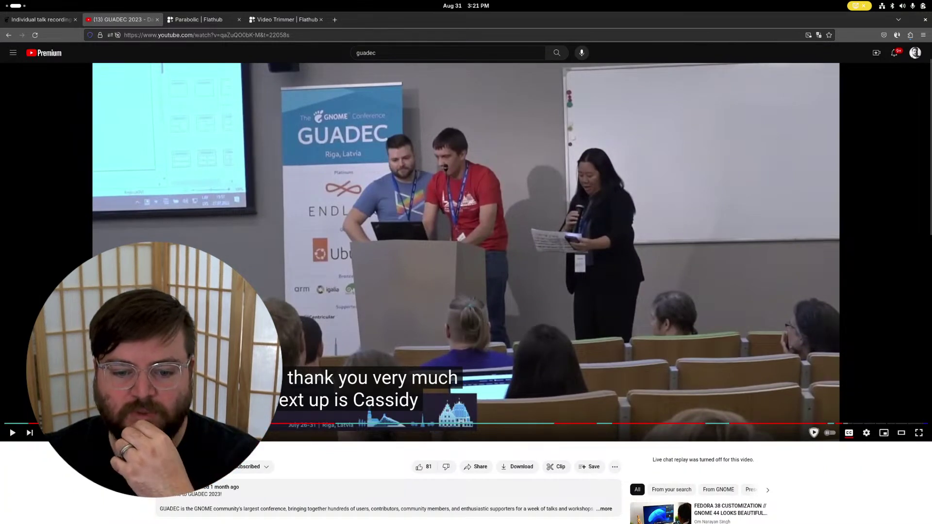
{"action": "left_click", "coordinate": [219, 35]}
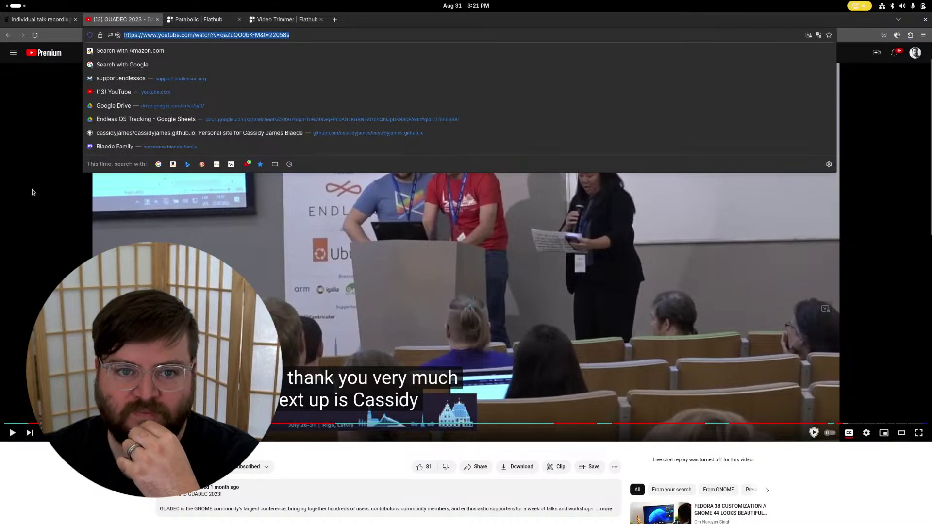
{"action": "left_click", "coordinate": [534, 243]}
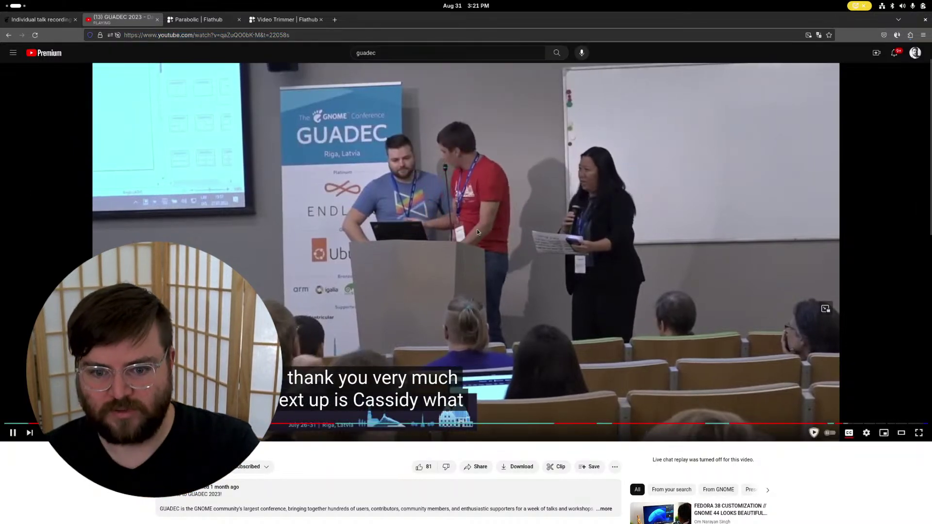
{"action": "key", "text": "k"}
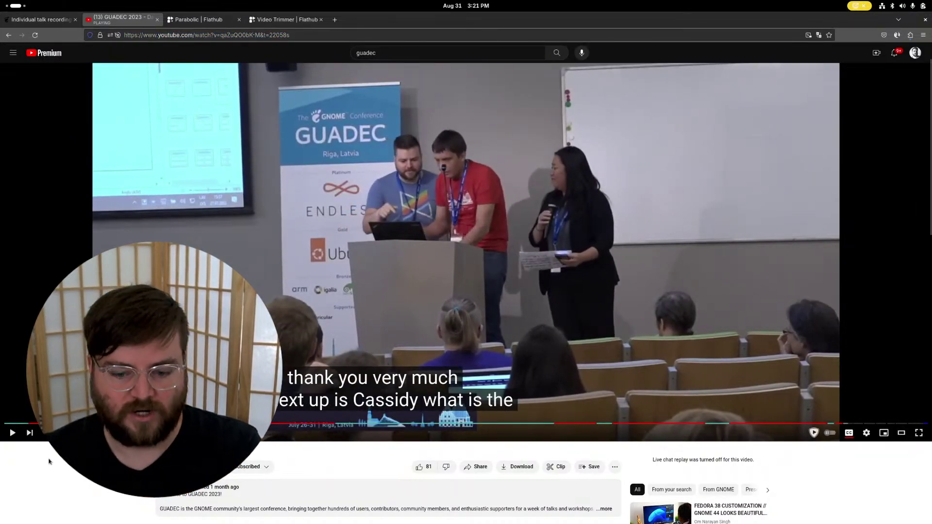
{"action": "key", "text": "super"}
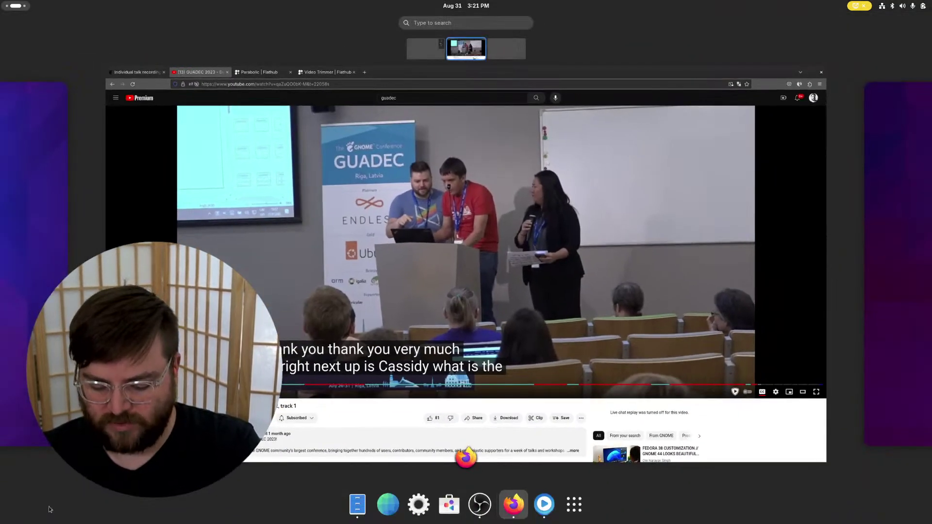
{"action": "type", "text": "vid"}
{"action": "key", "text": "super"}
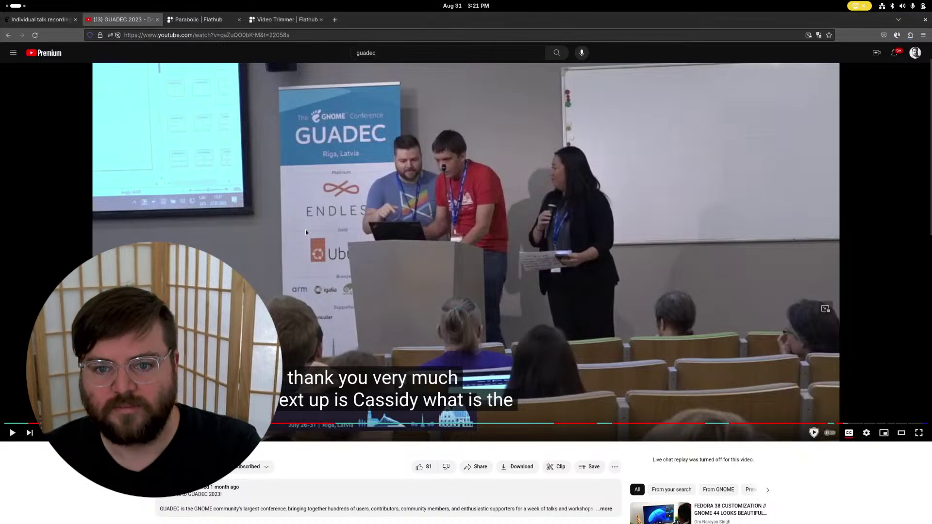
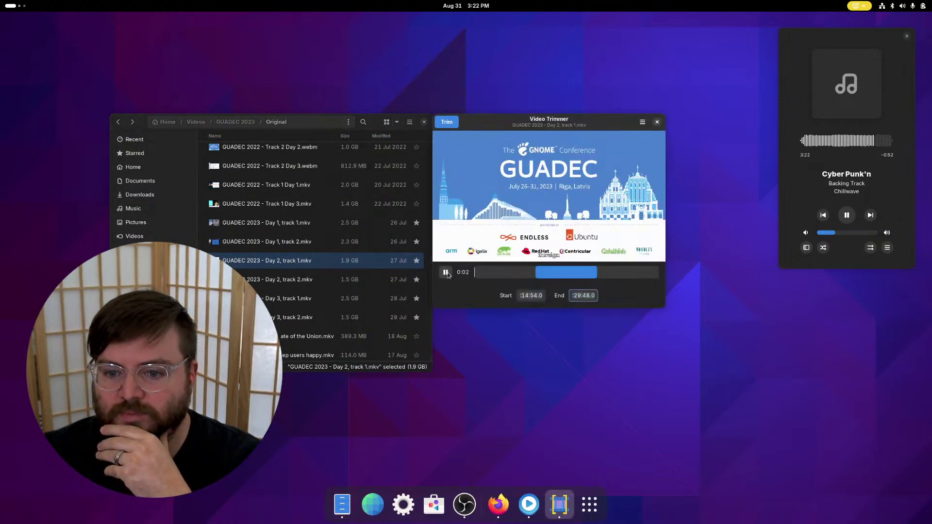
Step: Move the Files window away from Video Trimmer, and transfer the Video Trimmer window to the Firefox workspace
{"action": "left_click_drag", "start_coordinate": [369, 129], "coordinate": [303, 72]}
{"action": "left_click_drag", "start_coordinate": [558, 127], "coordinate": [551, 130]}
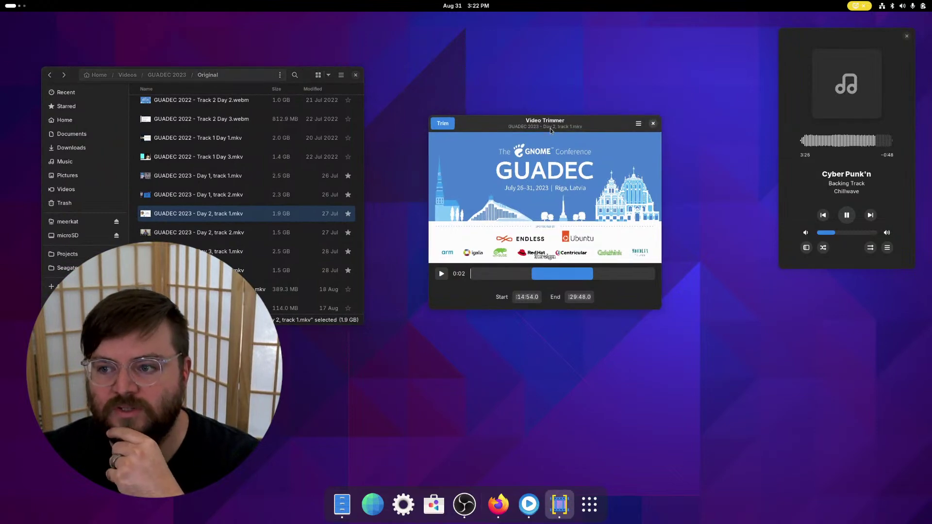
{"action": "key", "text": "super"}
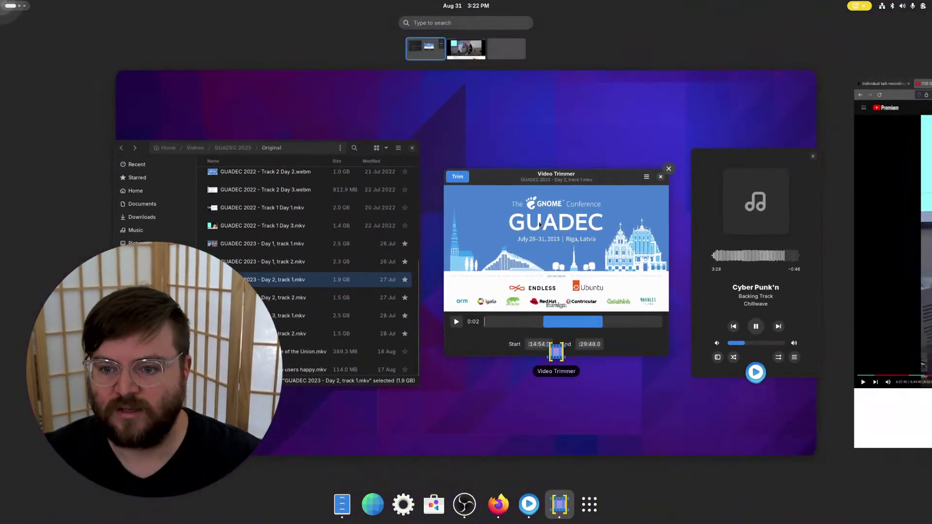
{"action": "left_click_drag", "start_coordinate": [553, 243], "coordinate": [869, 218]}
{"action": "left_click", "coordinate": [888, 242]}
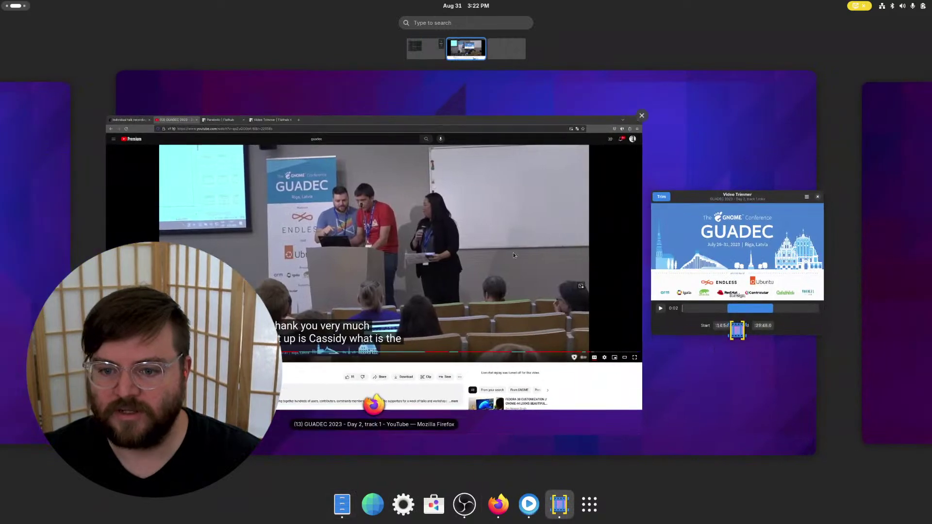
Step: Tile the Firefox window to the left half of the screen and place the Video Trimmer window in the free half
{"action": "left_click", "coordinate": [505, 252]}
{"action": "key", "text": "super+Left"}
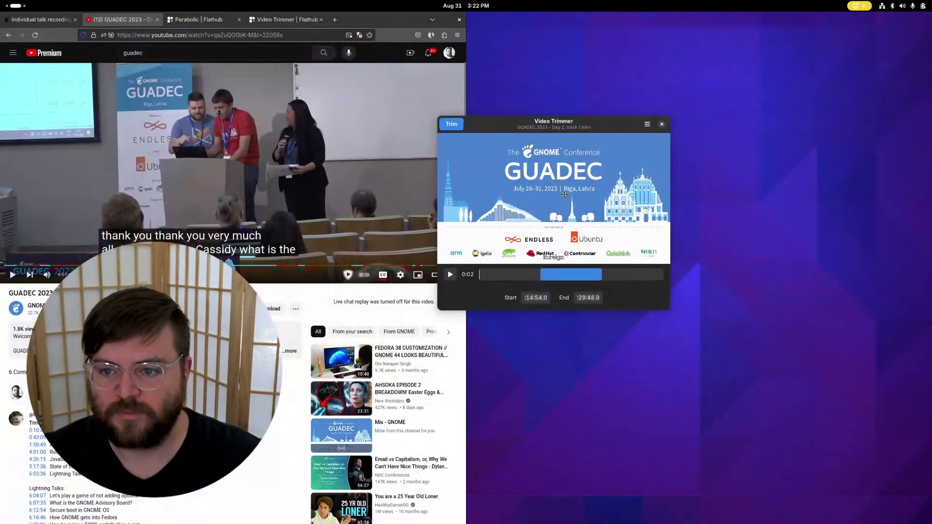
{"action": "left_click_drag", "start_coordinate": [694, 188], "coordinate": [699, 187]}
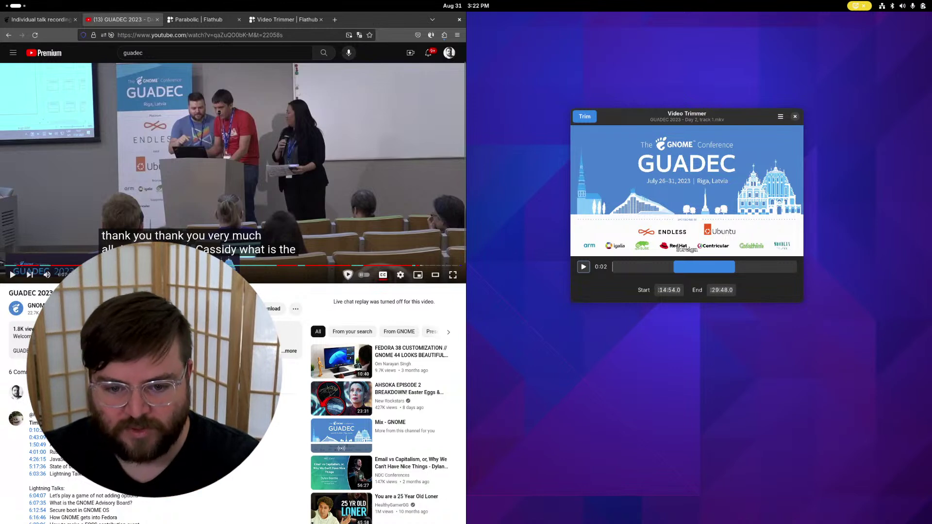
Step: Choose a window from Firefox's list of open windows, and move the Video Trimmer window higher in the free half of the screen
{"action": "left_click", "coordinate": [505, 515]}
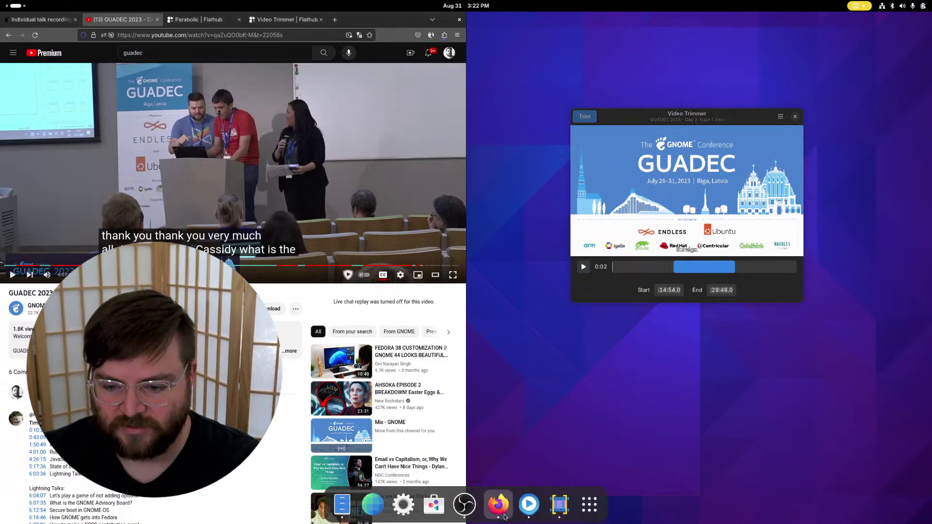
{"action": "right_click", "coordinate": [505, 517]}
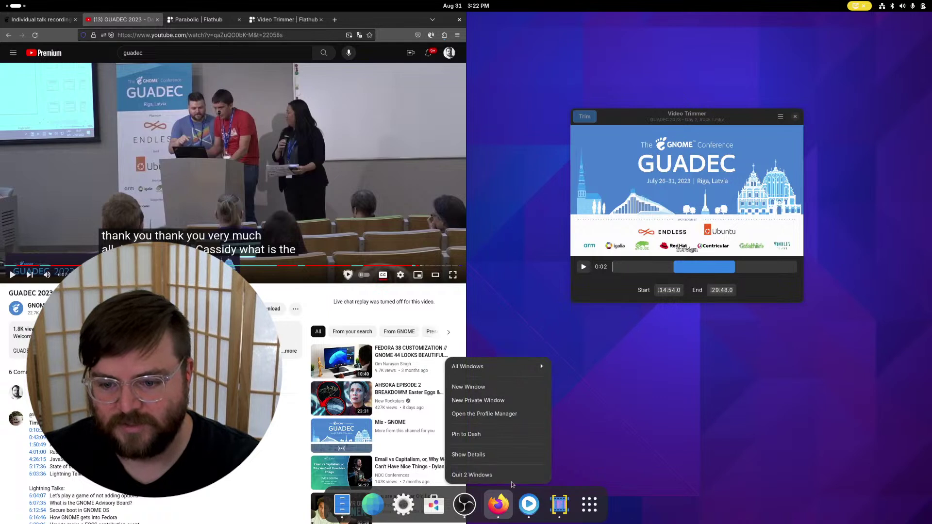
{"action": "left_click", "coordinate": [481, 366]}
{"action": "left_click", "coordinate": [494, 266]}
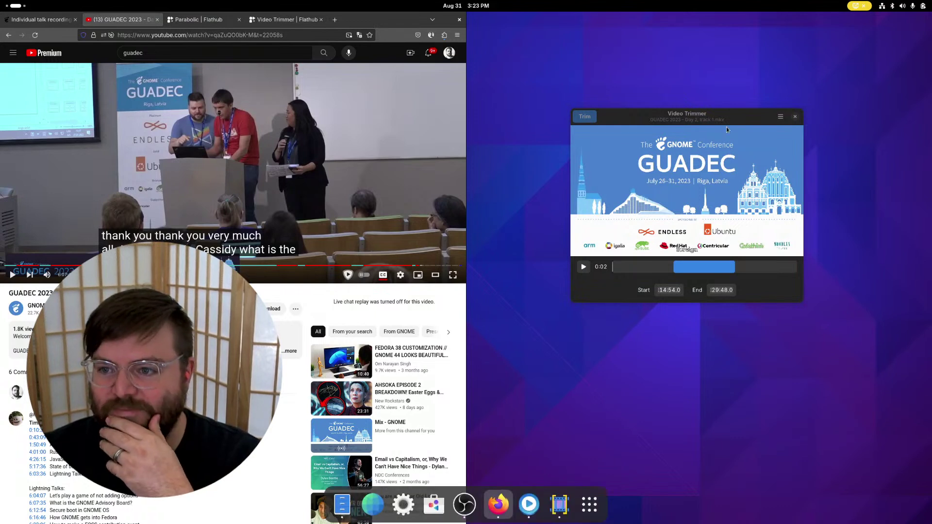
{"action": "left_click_drag", "start_coordinate": [727, 129], "coordinate": [767, 55]}
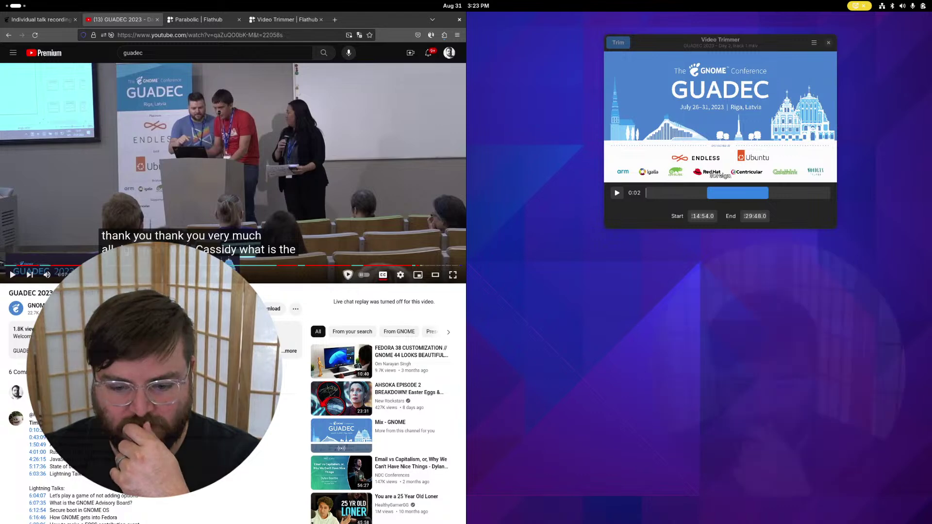
Step: Move the Video Trimmer window slightly, review the commenter's timestamps, and set the trim's start time to 0:10:28
{"action": "left_click_drag", "start_coordinate": [785, 37], "coordinate": [794, 27]}
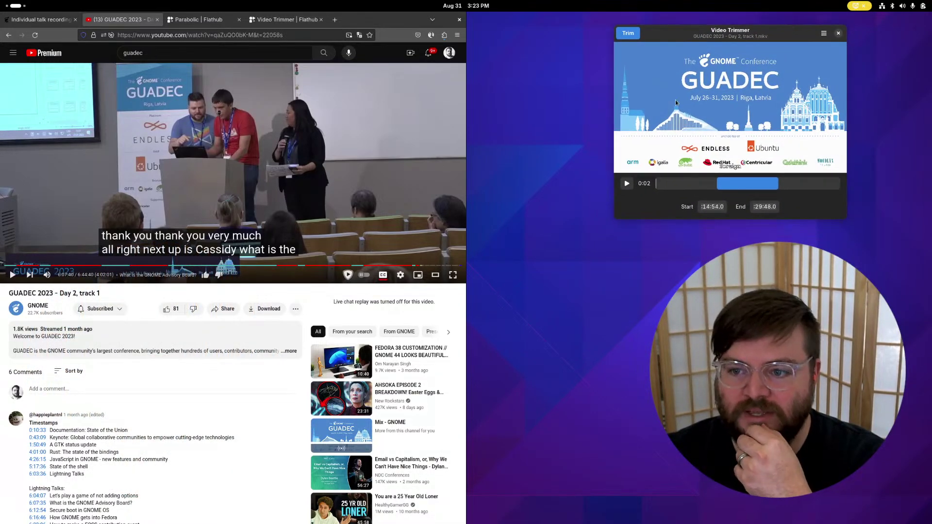
{"action": "scroll", "coordinate": [112, 454], "scroll_direction": "down", "scroll_amount": 3}
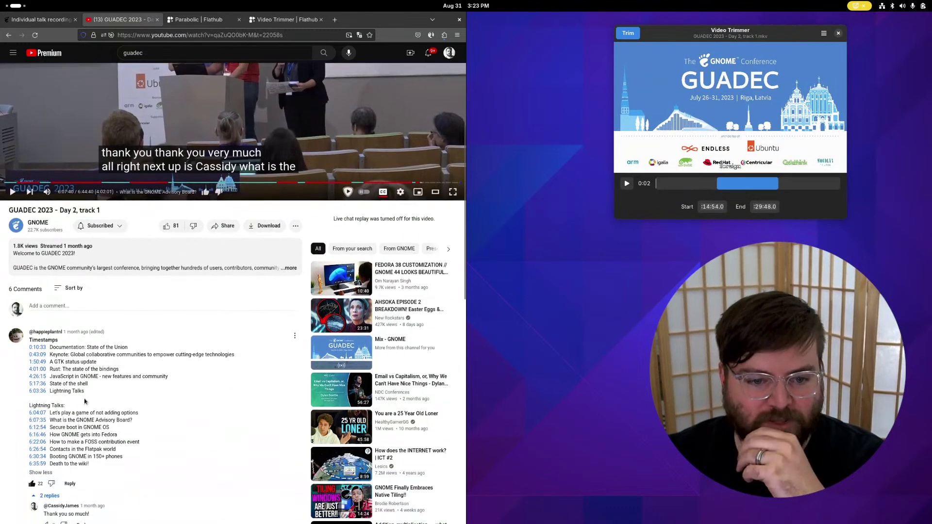
{"action": "scroll", "coordinate": [112, 413], "scroll_direction": "up", "scroll_amount": 4}
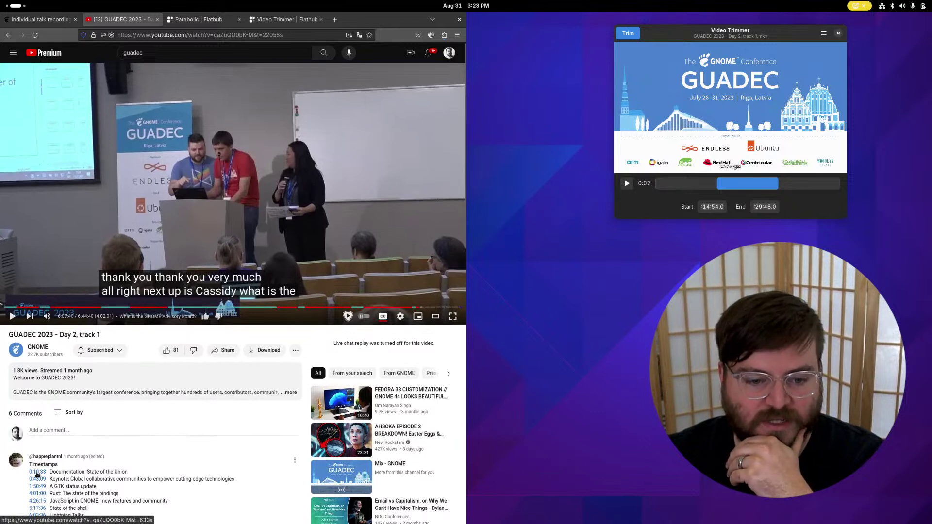
{"action": "left_click", "coordinate": [709, 206]}
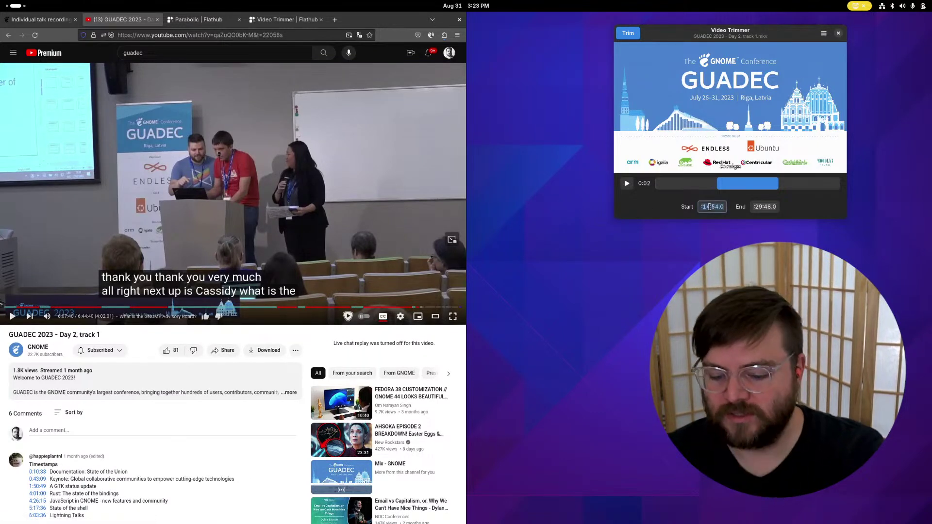
{"action": "type", "text": "0:10"}
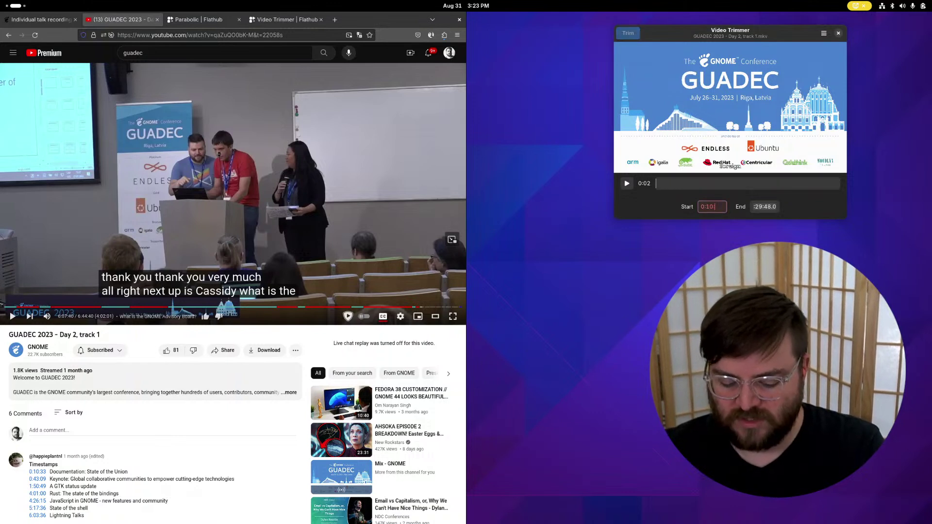
{"action": "type", "text": ":28"}
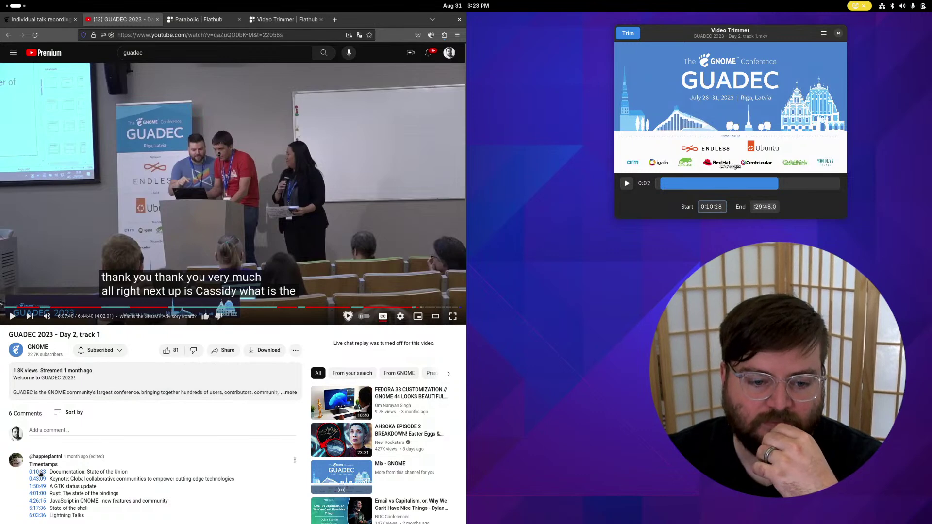
Step: Jump to the 0:10:33 timestamp in the YouTube video, step back five seconds, and play it briefly before pausing
{"action": "left_click", "coordinate": [38, 472]}
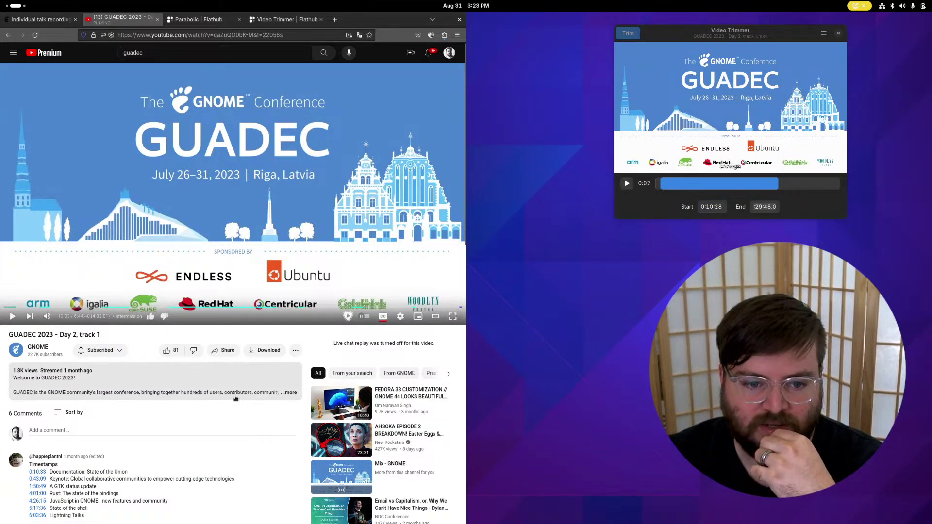
{"action": "key", "text": "Left"}
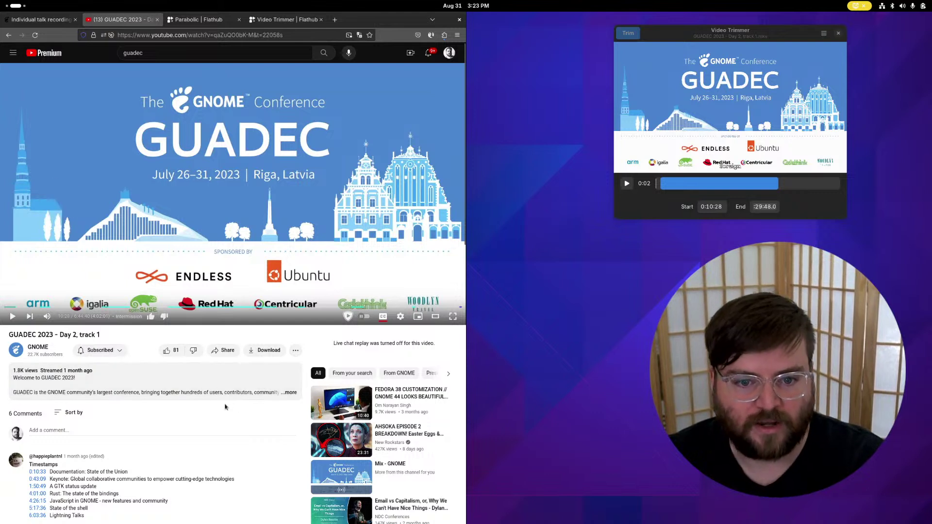
{"action": "left_click", "coordinate": [198, 196]}
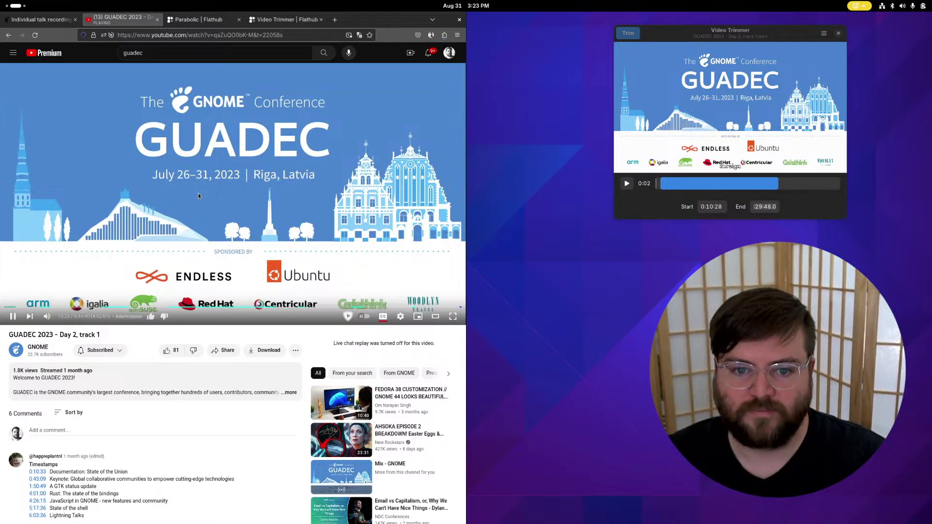
{"action": "key", "text": "space"}
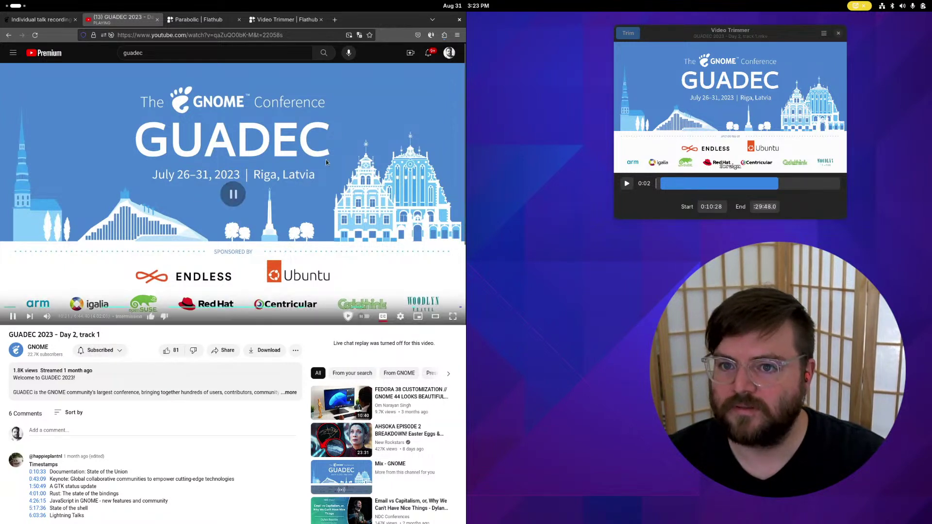
{"action": "left_click", "coordinate": [902, 6]}
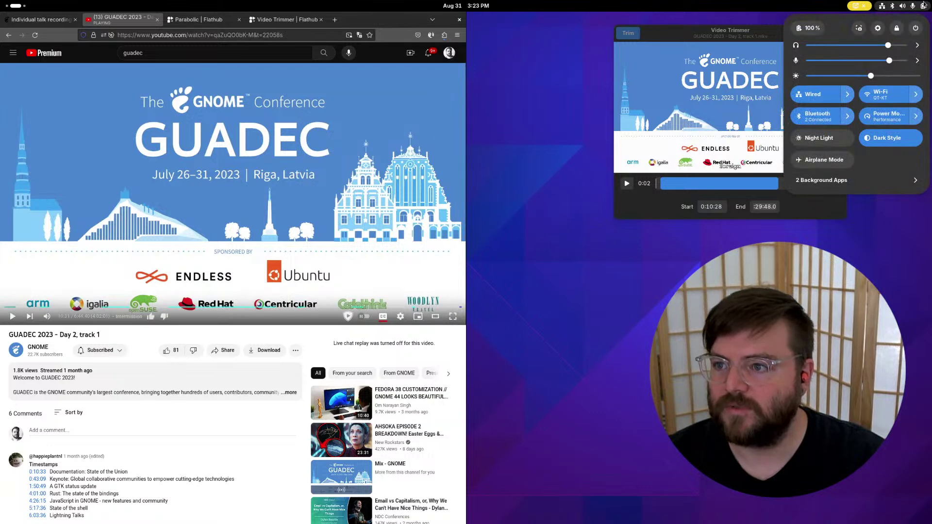
{"action": "left_click", "coordinate": [923, 5]}
{"action": "left_click", "coordinate": [466, 6]}
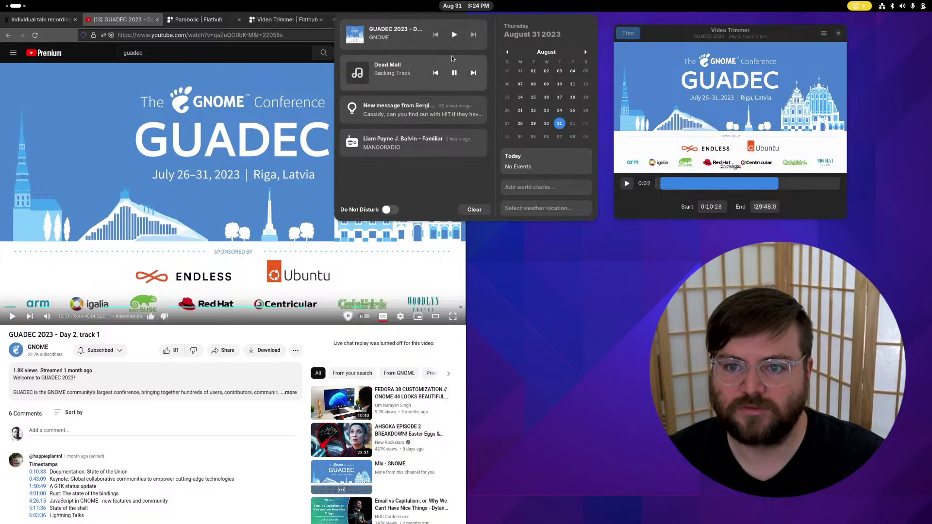
{"action": "left_click", "coordinate": [341, 146]}
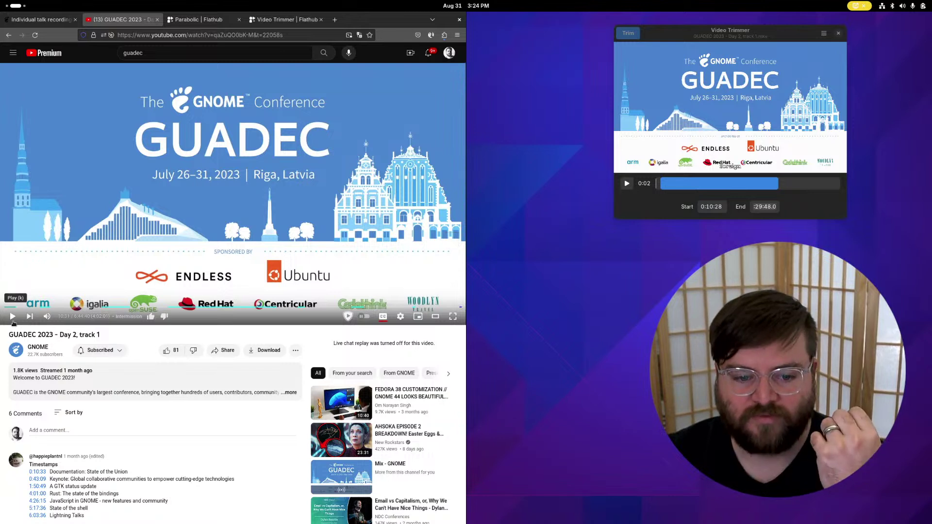
Step: Play the opening of the Documentation talk, replay it from the 0:10:33 timestamp, and pause on the title slide
{"action": "left_click", "coordinate": [13, 317]}
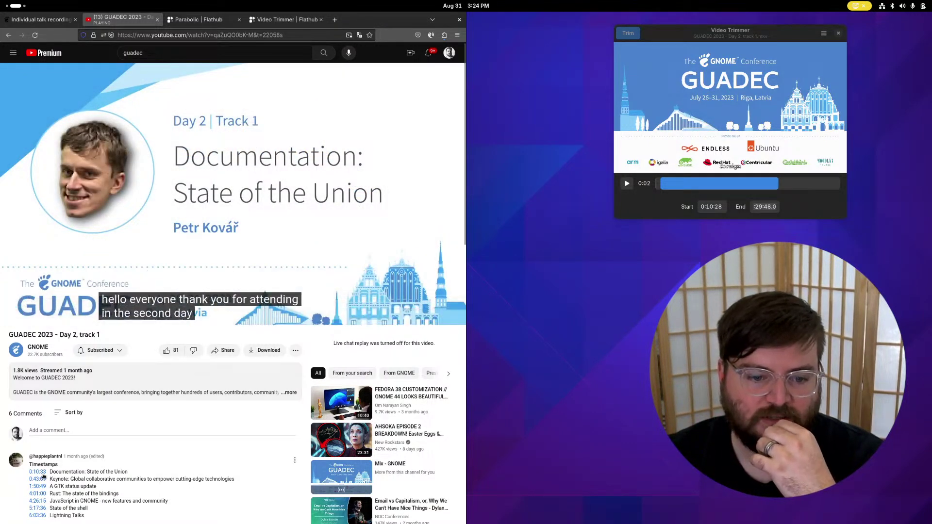
{"action": "left_click", "coordinate": [41, 472]}
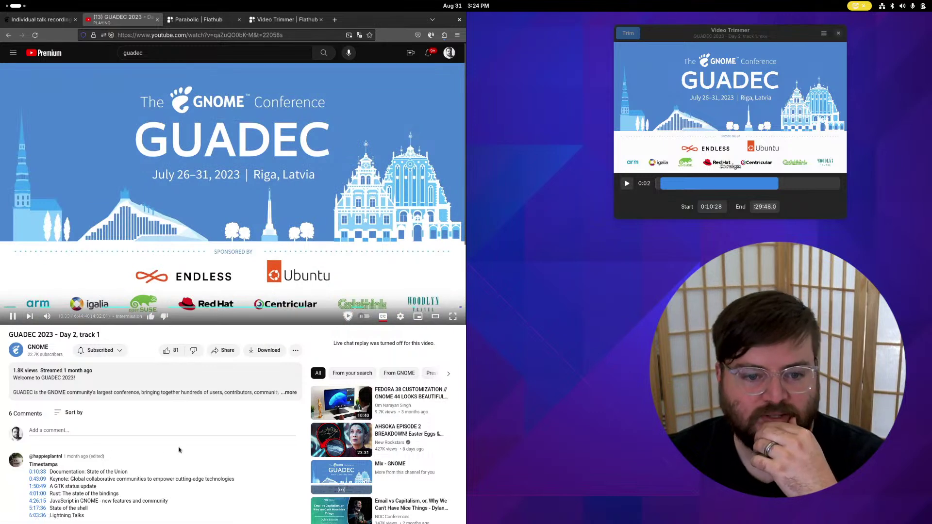
{"action": "left_click", "coordinate": [14, 317]}
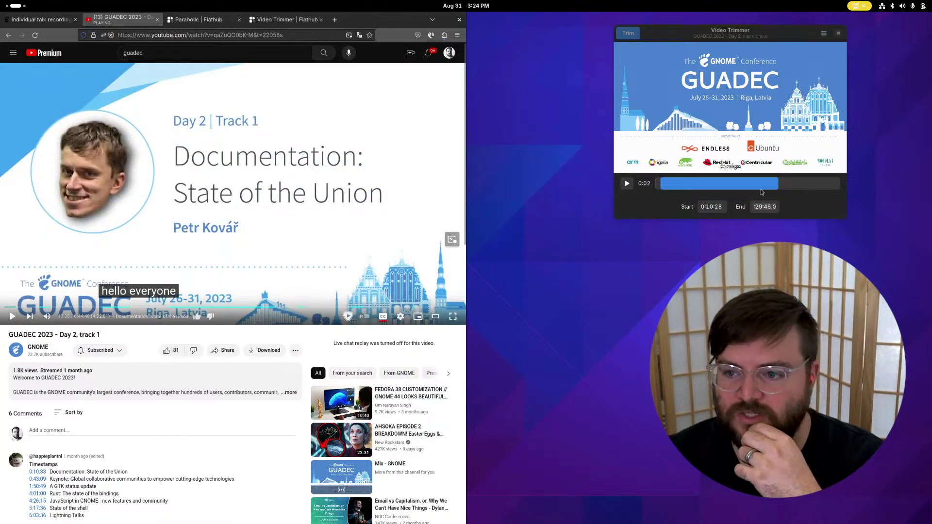
Step: Set the trim's start time to 0:10:30 in Video Trimmer
{"action": "left_click", "coordinate": [720, 208]}
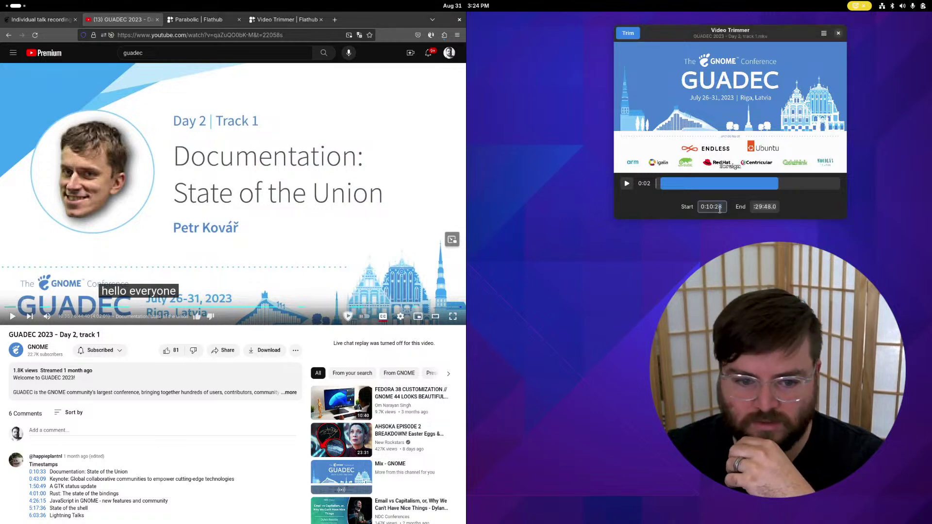
{"action": "key", "text": "BackSpace"}
{"action": "key", "text": "BackSpace"}
{"action": "type", "text": "30"}
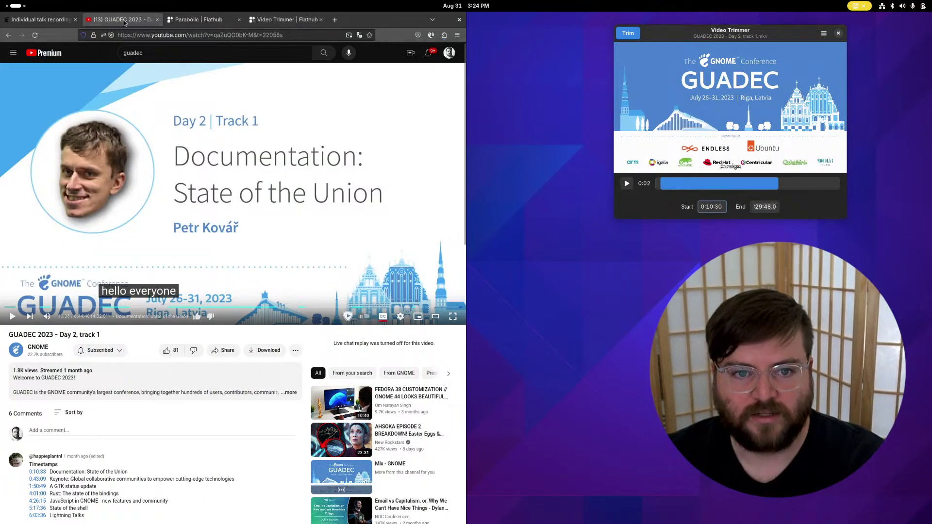
Step: Rewind the YouTube video five seconds and replay the transition into the Documentation title slide, pausing at the speaker's greeting
{"action": "left_click", "coordinate": [225, 144]}
{"action": "key", "text": "Left"}
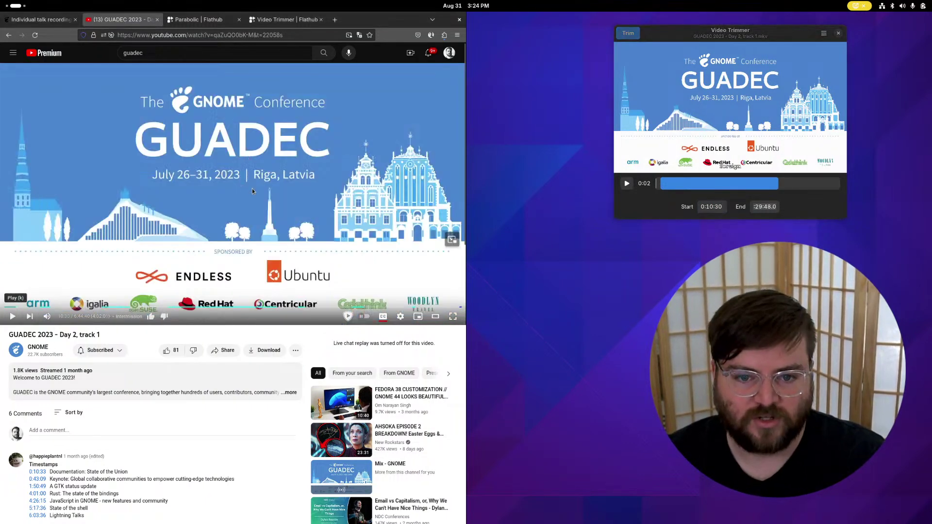
{"action": "key", "text": "k"}
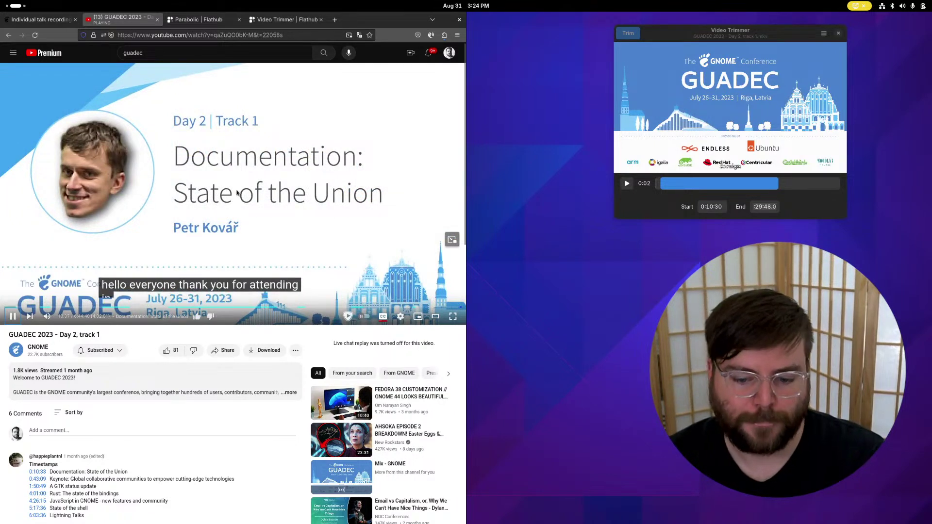
{"action": "left_click", "coordinate": [245, 193]}
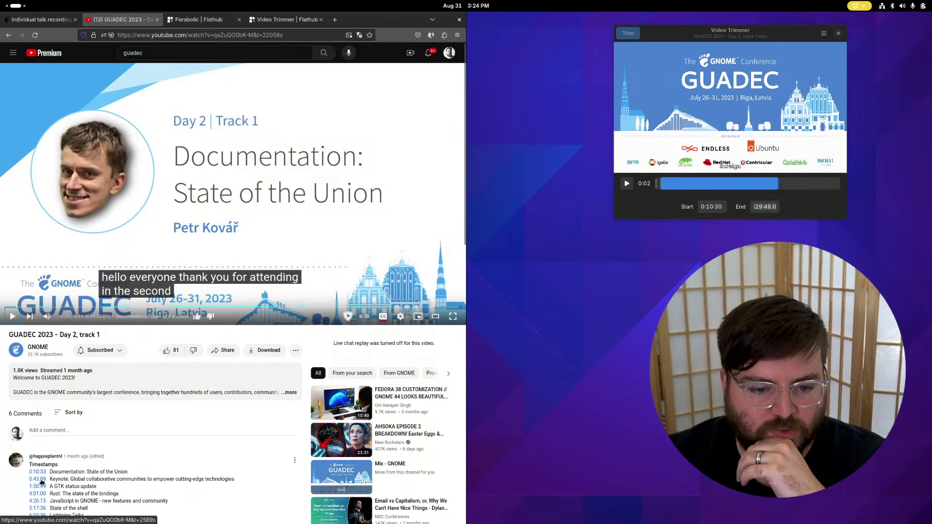
Step: Jump to the keynote's 0:43:09 timestamp, pause there, and seek back to about 29:00 in the Documentation talk
{"action": "left_click", "coordinate": [41, 481]}
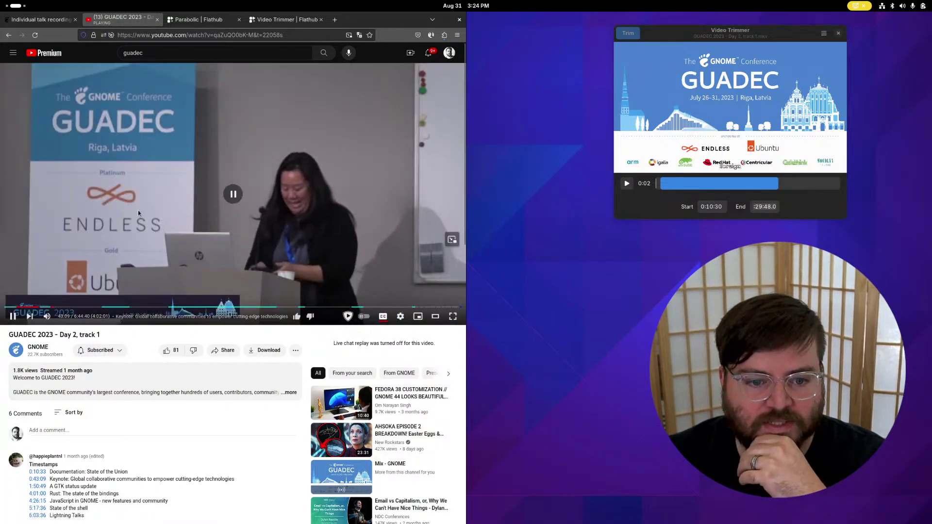
{"action": "left_click", "coordinate": [138, 213]}
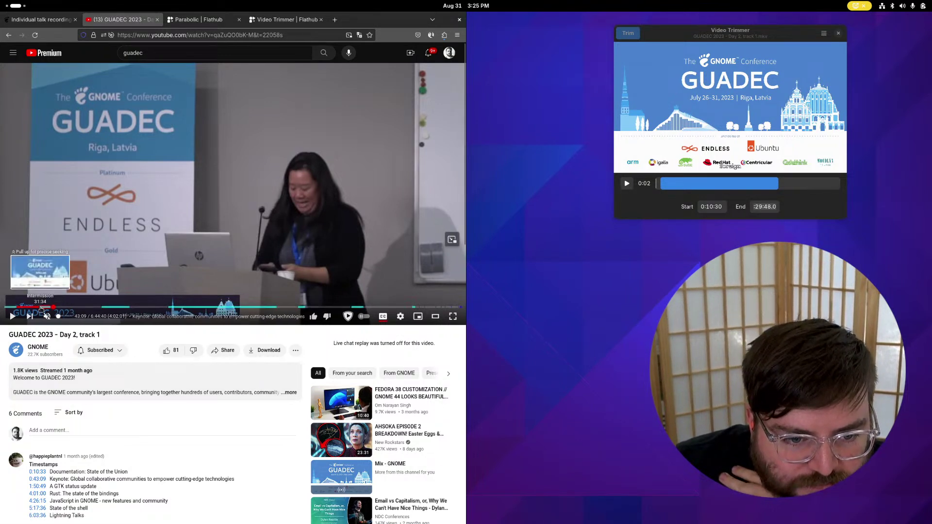
{"action": "left_click", "coordinate": [38, 307]}
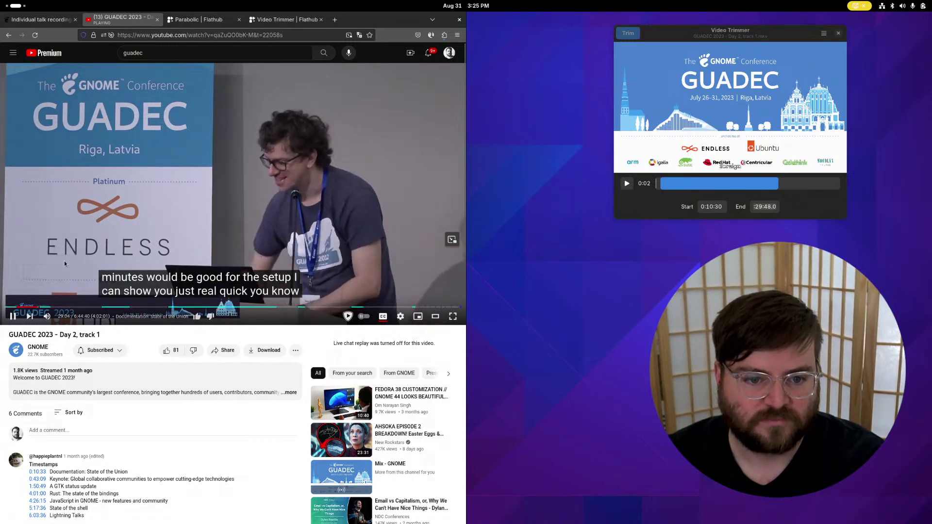
Step: Skip forward through the Documentation talk in five-second jumps to find where it ends, and pause as the speaker is thanked
{"action": "key", "text": "Right"}
{"action": "key", "text": "Right"}
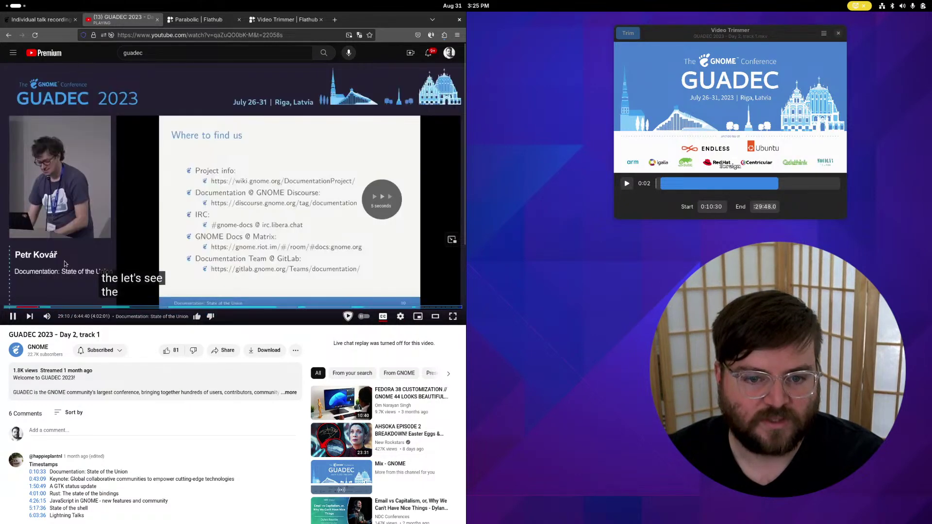
{"action": "key", "text": "Right"}
{"action": "key", "text": "Right"}
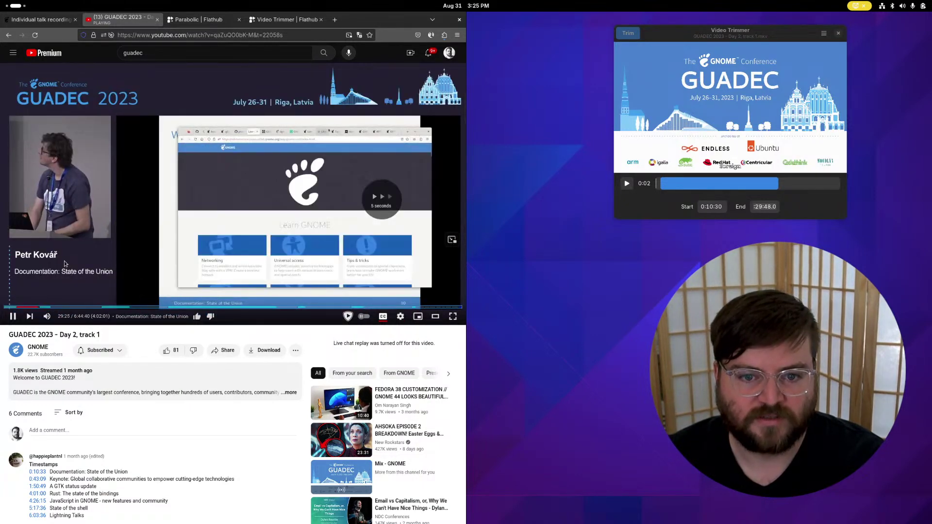
{"action": "key", "text": "Right"}
{"action": "key", "text": "Right"}
{"action": "key", "text": "Right"}
{"action": "key", "text": "Right"}
{"action": "key", "text": "Right"}
{"action": "key", "text": "Right"}
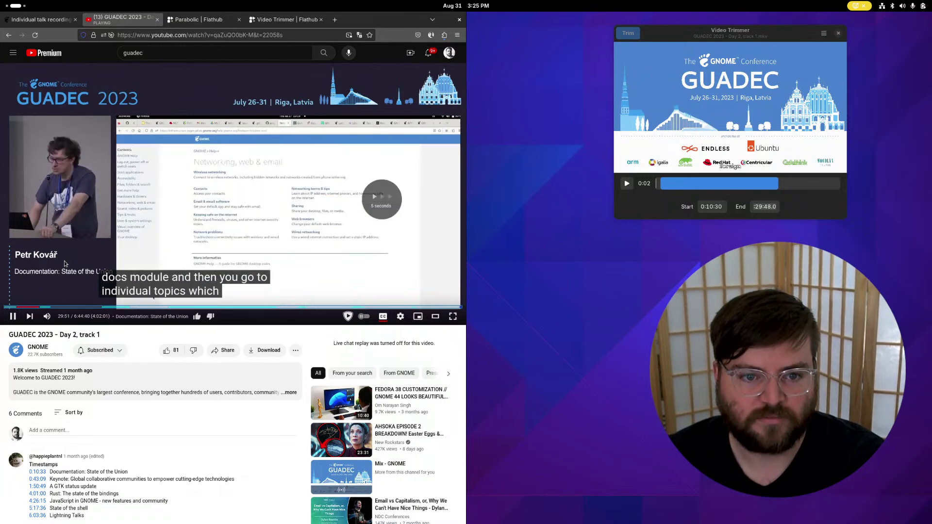
{"action": "key", "text": "Right"}
{"action": "key", "text": "Right"}
{"action": "key", "text": "Right"}
{"action": "key", "text": "Right"}
{"action": "key", "text": "Right"}
{"action": "key", "text": "Right"}
{"action": "key", "text": "Right"}
{"action": "key", "text": "Right"}
{"action": "key", "text": "Right"}
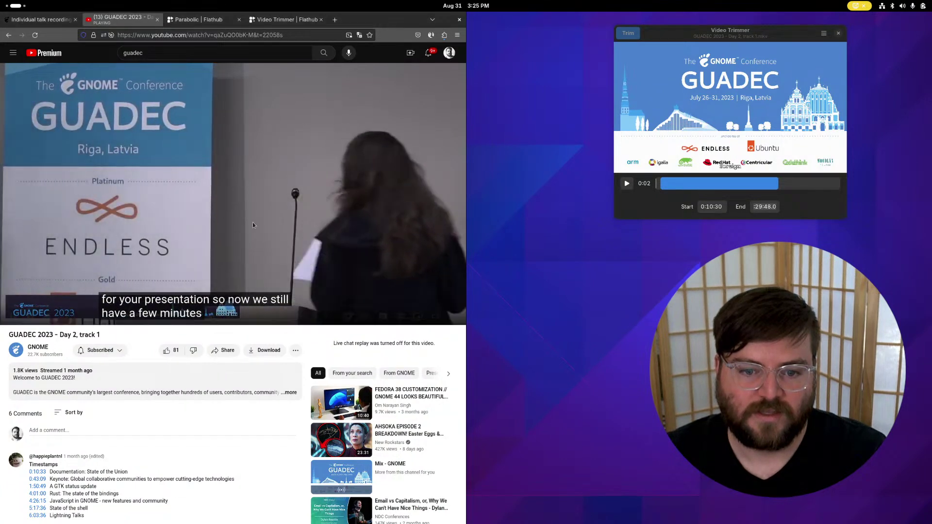
{"action": "left_click", "coordinate": [197, 220]}
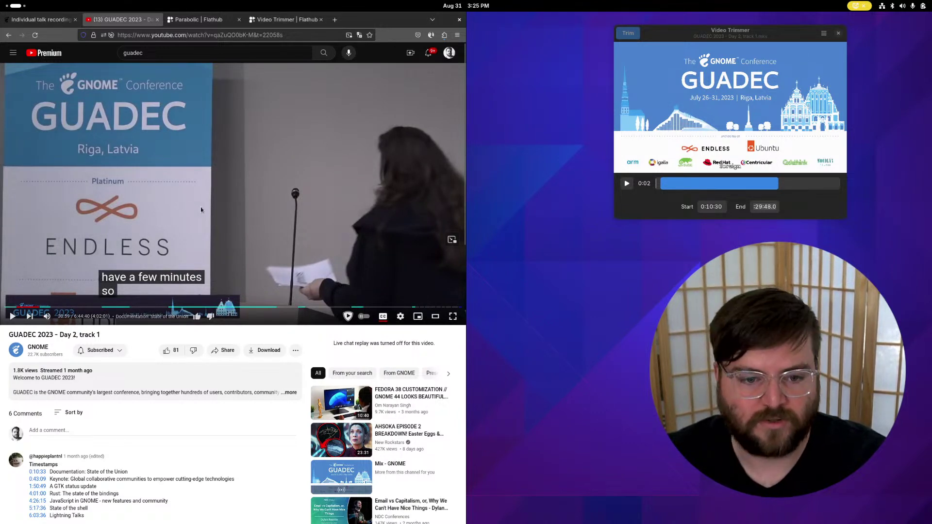
Step: Rewind ten seconds and play through the closing applause to pinpoint the talk's end, pausing at 30:53
{"action": "key", "text": "Left"}
{"action": "key", "text": "Left"}
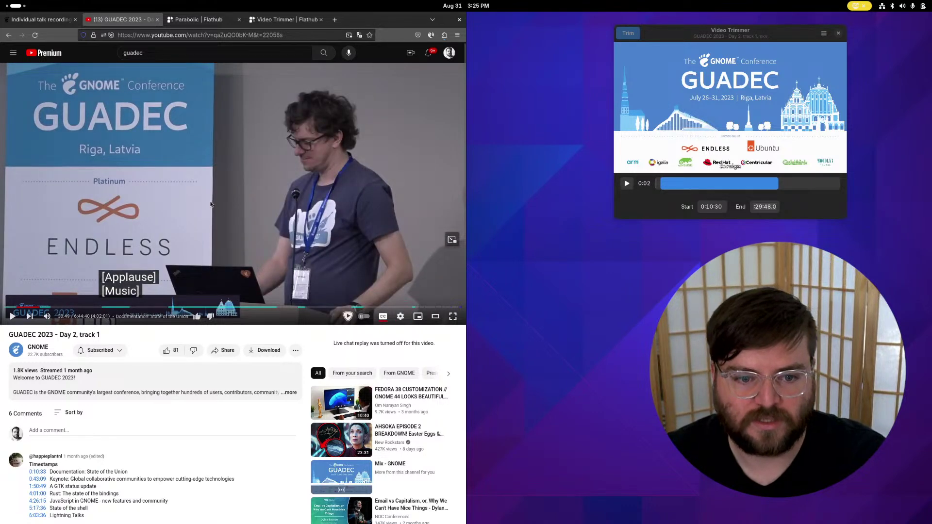
{"action": "key", "text": "space"}
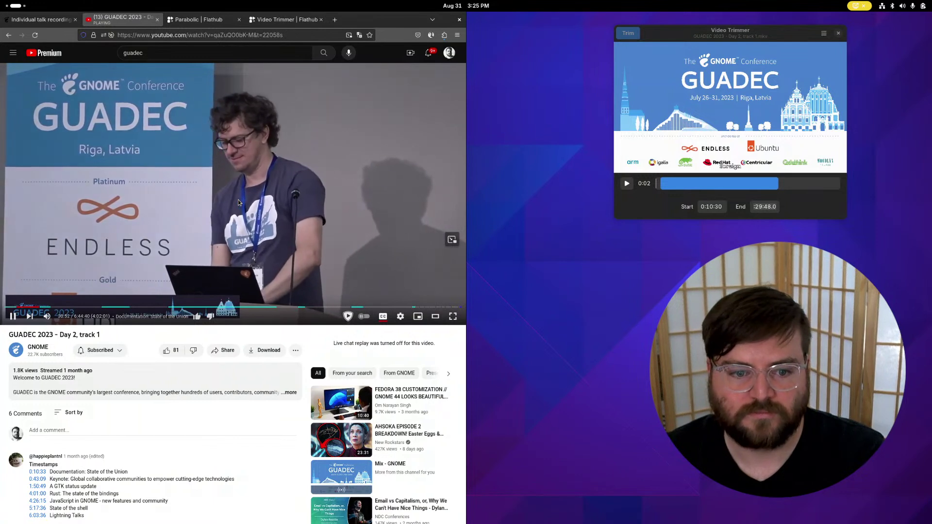
{"action": "key", "text": "space"}
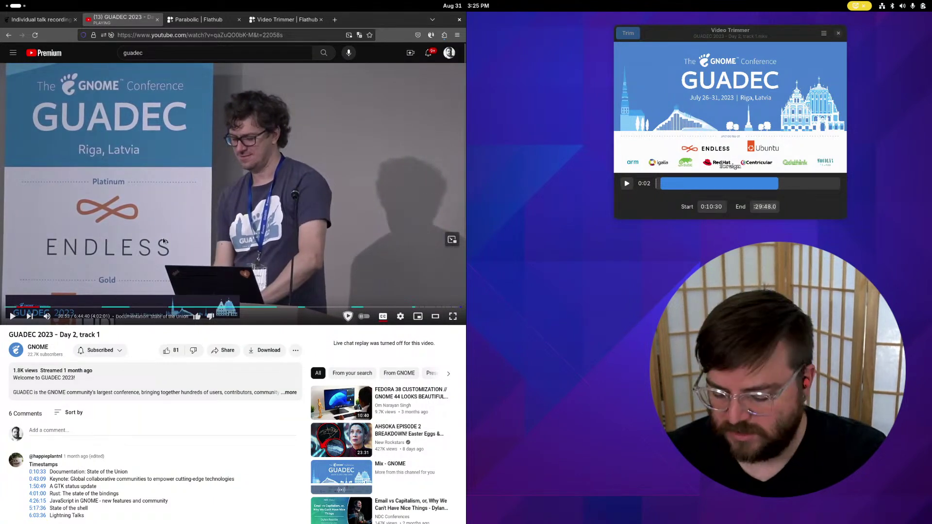
{"action": "left_click", "coordinate": [217, 207]}
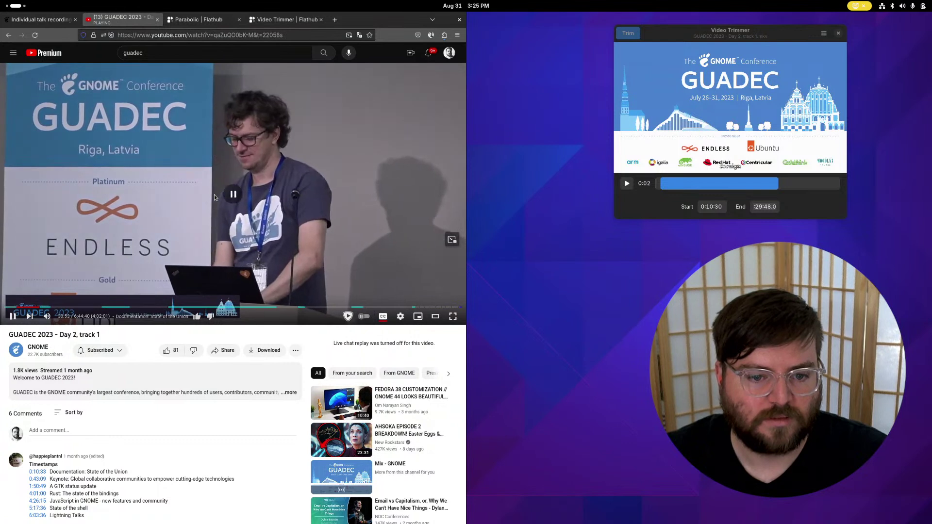
{"action": "left_click", "coordinate": [214, 195]}
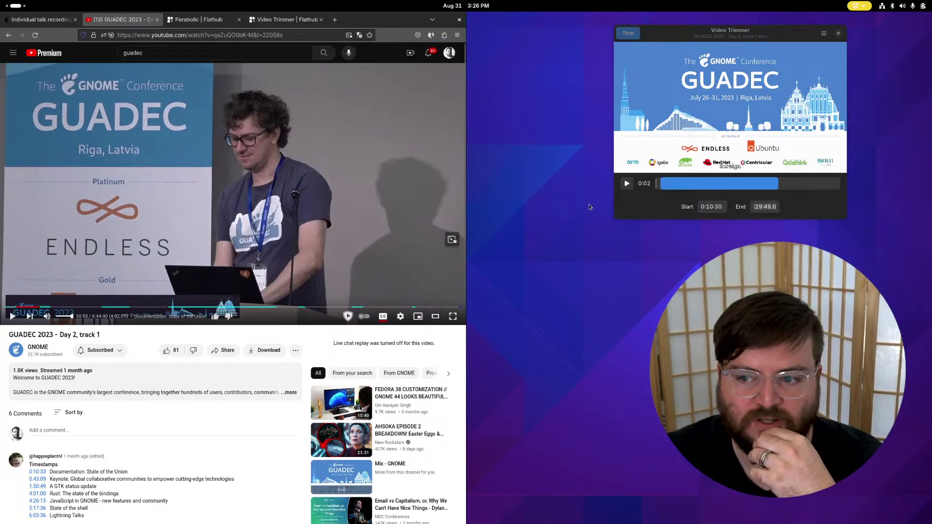
Step: Set the trim's end time to 0:30:52 in Video Trimmer
{"action": "left_click", "coordinate": [766, 207]}
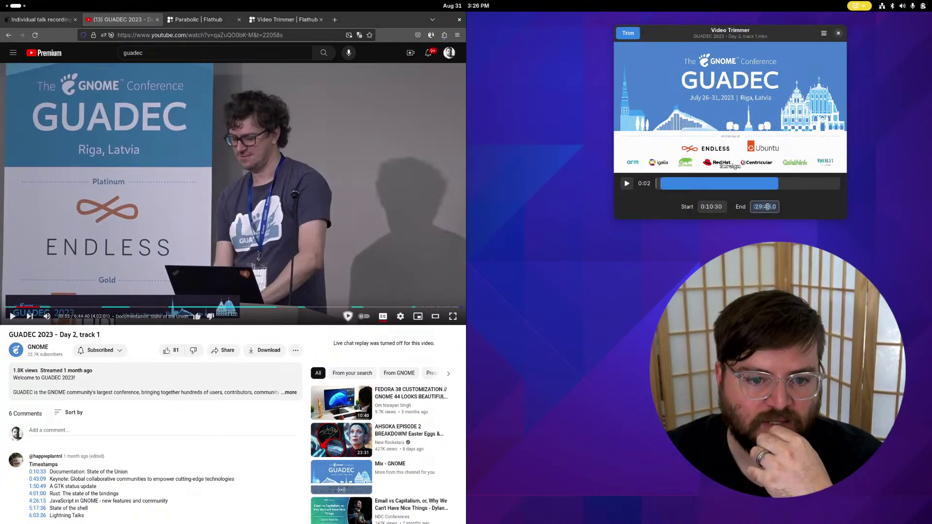
{"action": "key", "text": "ctrl+a"}
{"action": "type", "text": "0"}
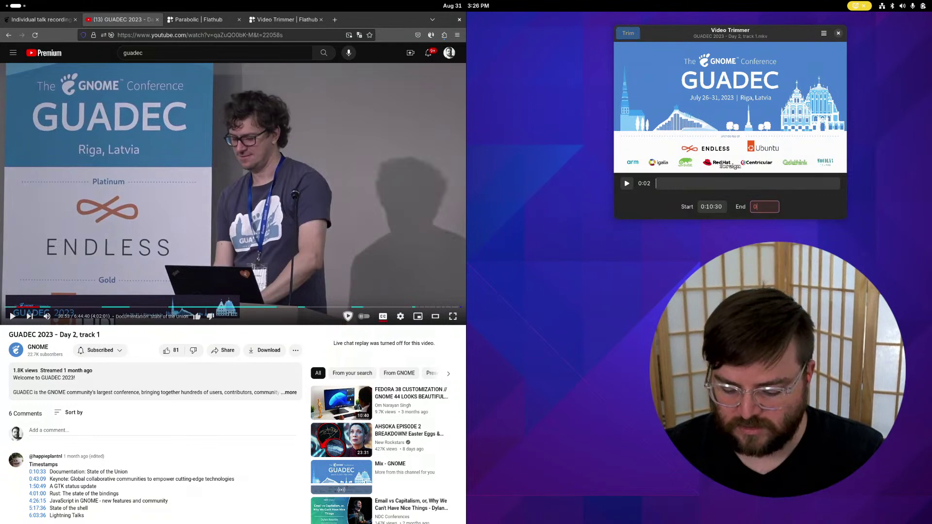
{"action": "type", "text": ":30"}
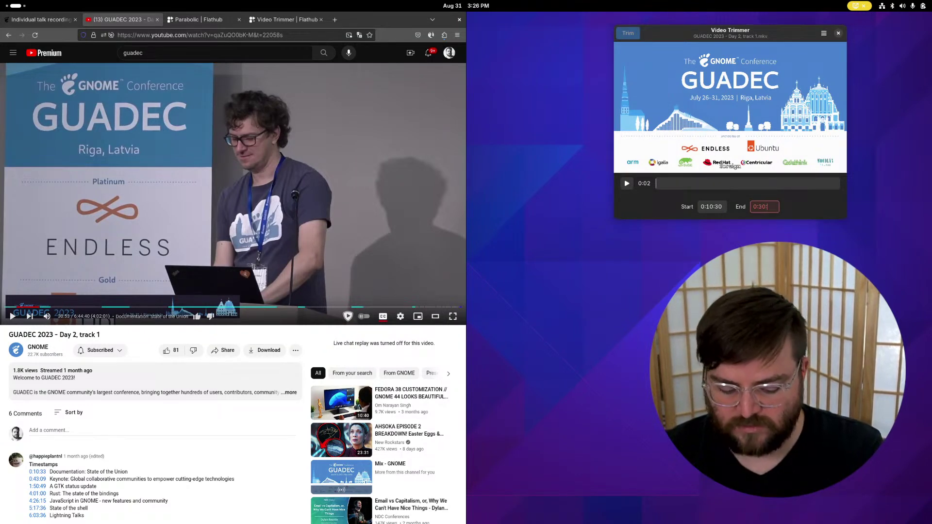
{"action": "type", "text": ":52"}
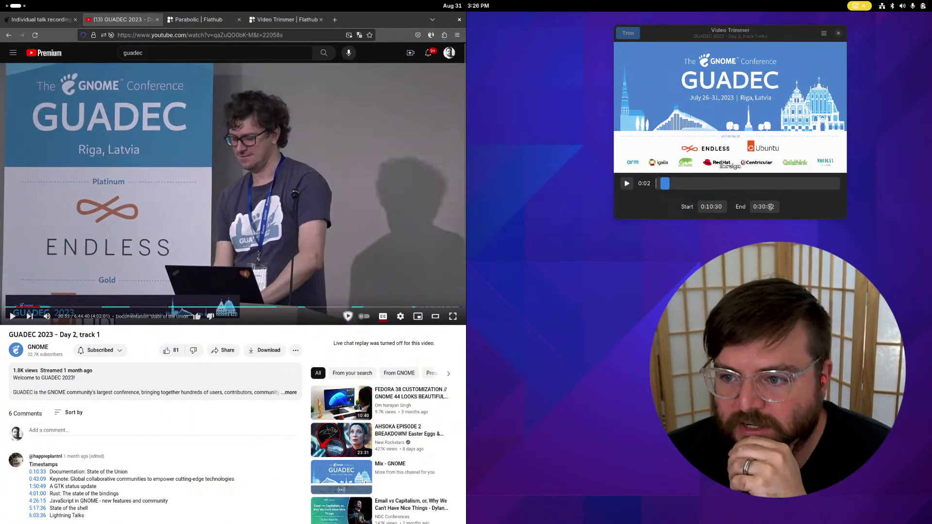
{"action": "left_click", "coordinate": [770, 207]}
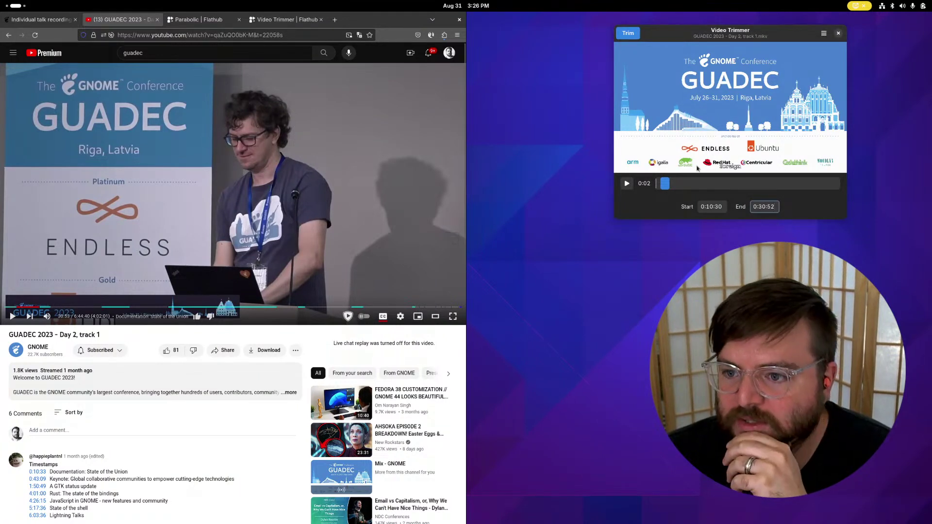
Step: Start the trim export and create a folder named "Da2 Track 1" inside the GUADEC 2023 folder
{"action": "left_click", "coordinate": [630, 37]}
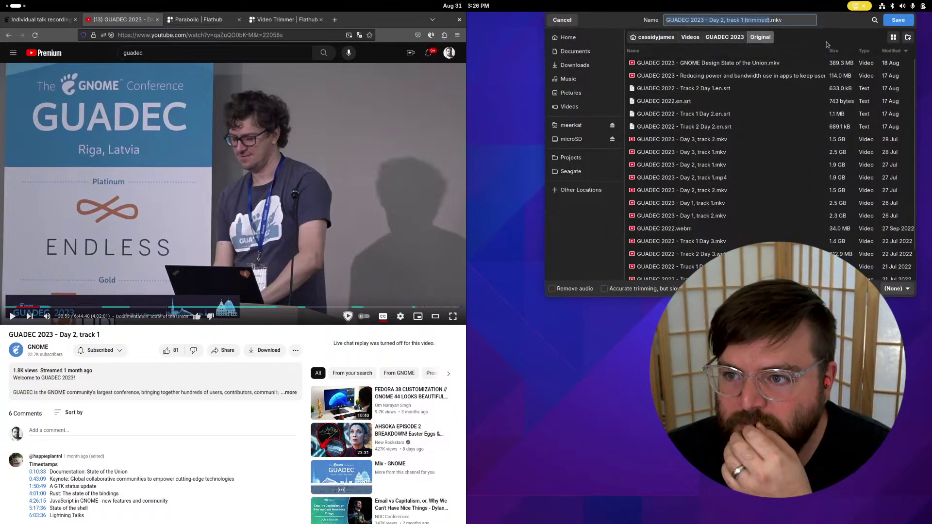
{"action": "left_click", "coordinate": [724, 37]}
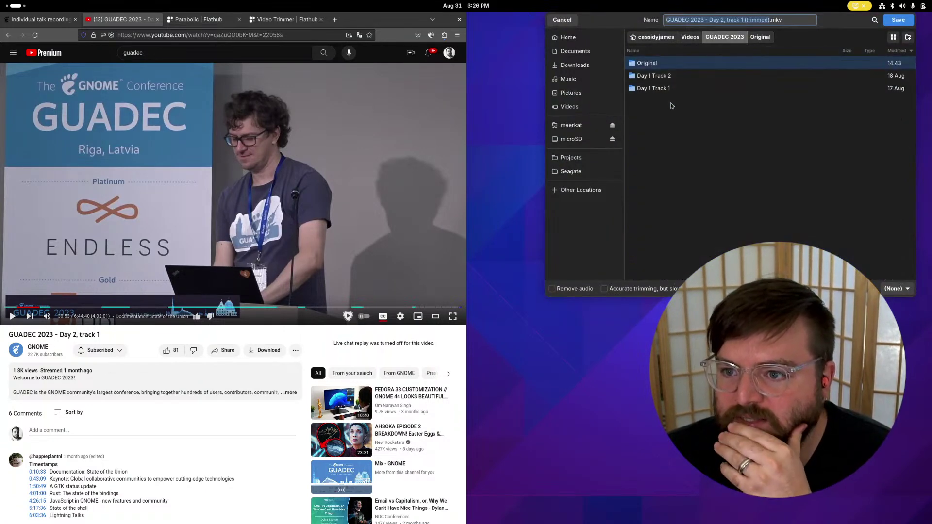
{"action": "left_click_drag", "start_coordinate": [834, 25], "coordinate": [795, 34]}
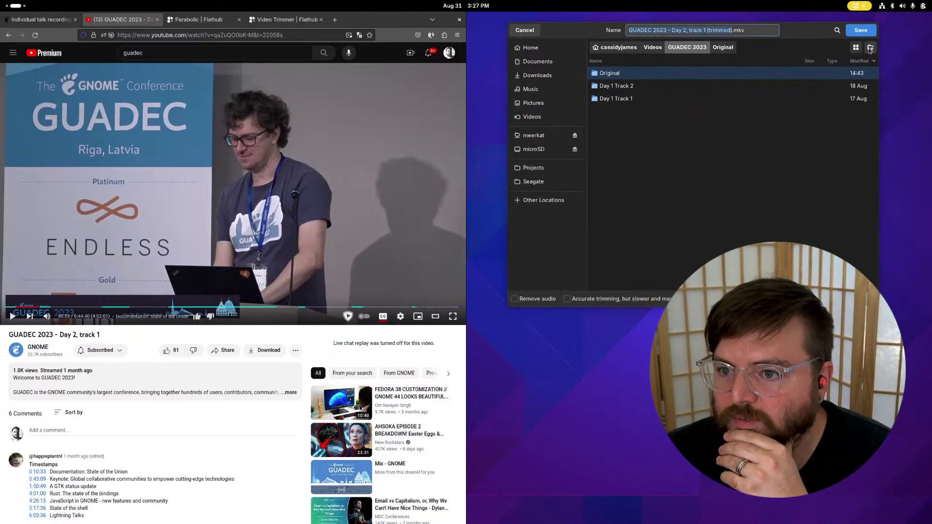
{"action": "left_click", "coordinate": [870, 48]}
{"action": "type", "text": "Day "}
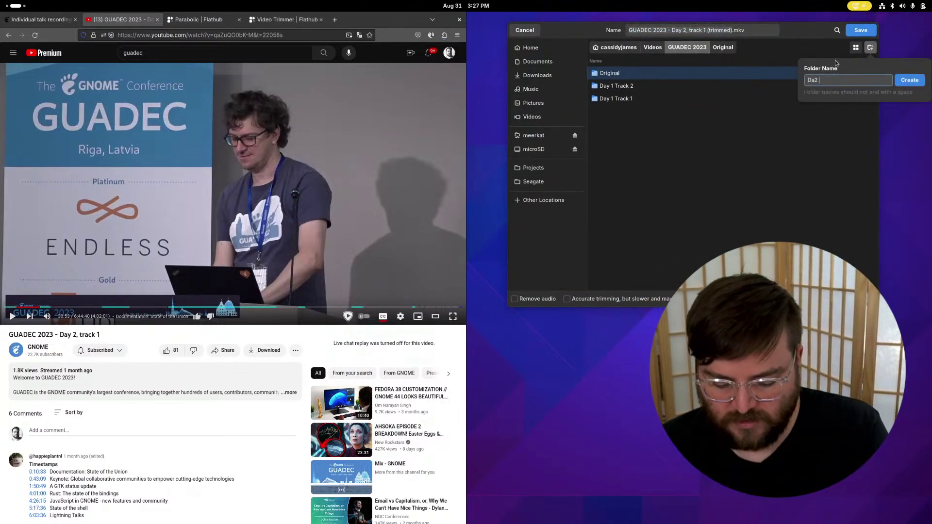
{"action": "type", "text": "Track 1"}
{"action": "key", "text": "Return"}
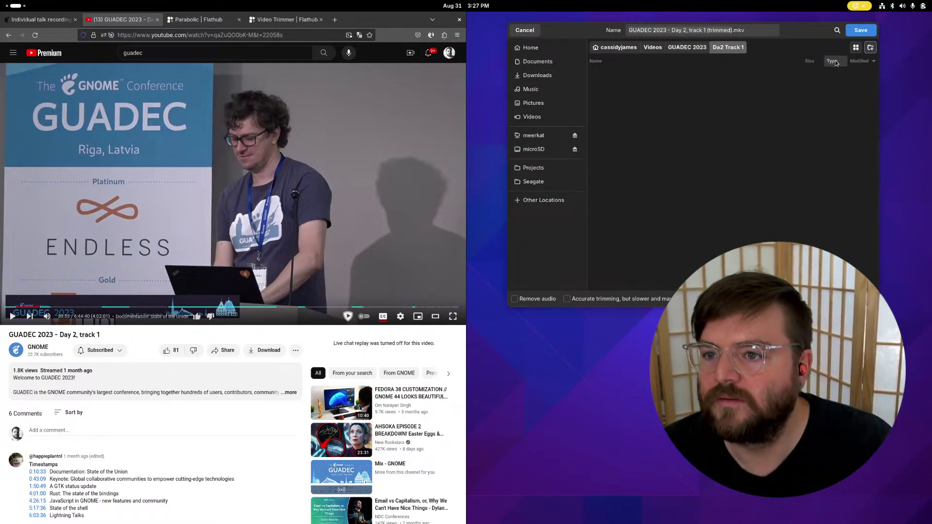
Step: Rename the misspelled new folder to "Day 2 Track 1" and open it as the save location
{"action": "left_click", "coordinate": [699, 50]}
{"action": "right_click", "coordinate": [653, 73]}
{"action": "left_click", "coordinate": [636, 133]}
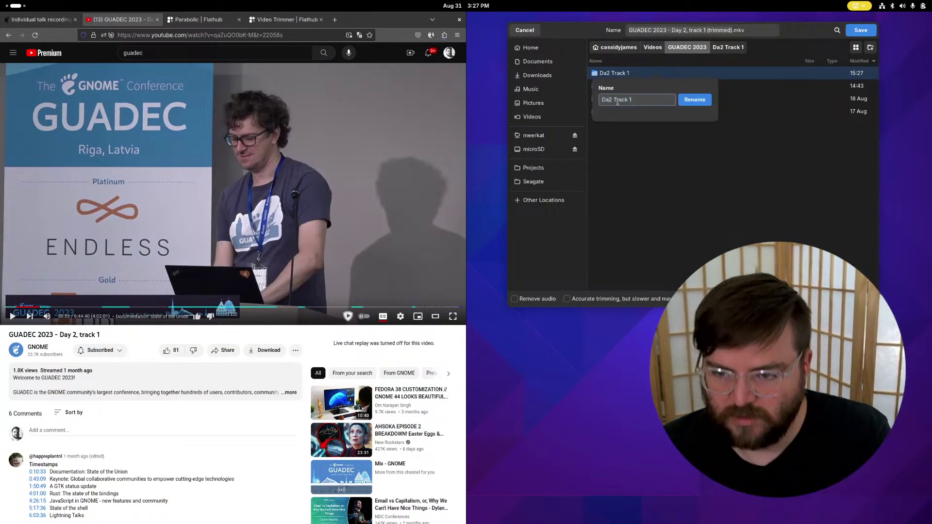
{"action": "type", "text": "y"}
{"action": "left_click", "coordinate": [695, 100]}
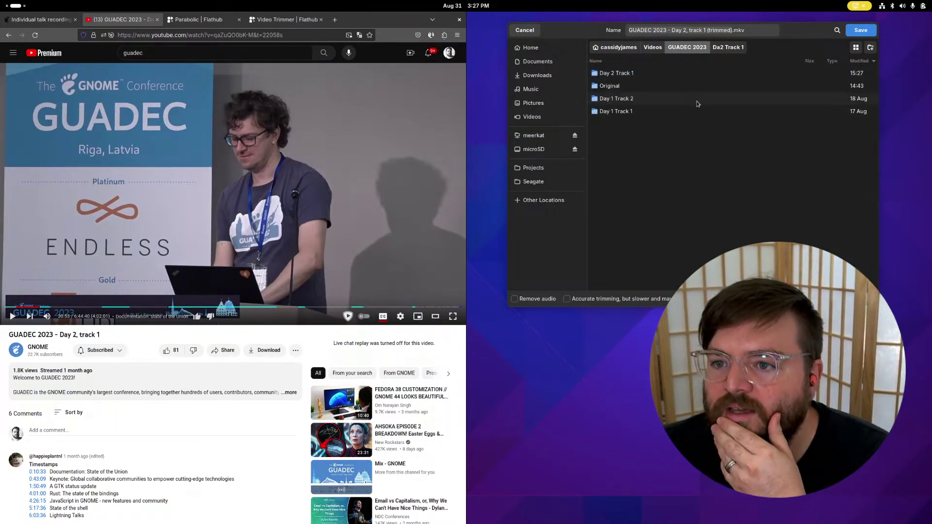
{"action": "double_click", "coordinate": [653, 75]}
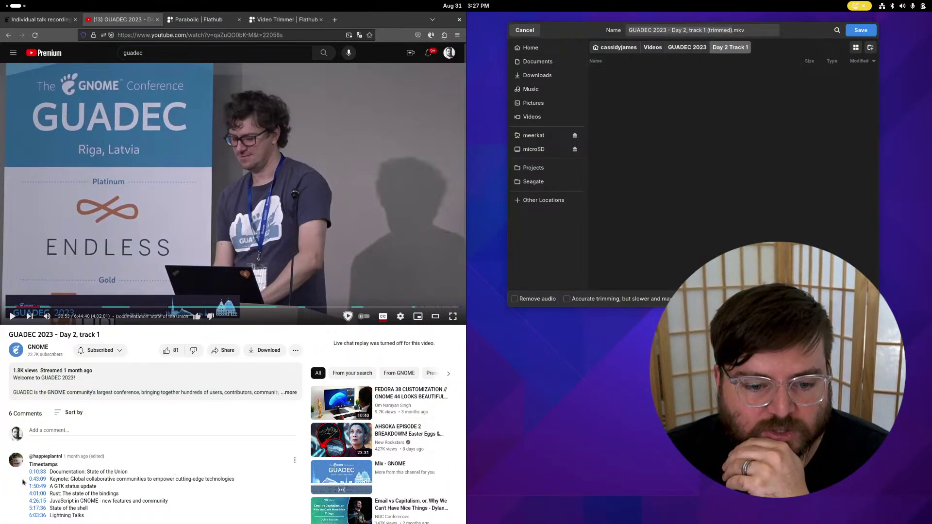
Step: Copy the first talk's title from the YouTube timestamps comment and save the trimmed clip as "Documentation: State of the Union.mkv"
{"action": "scroll", "coordinate": [69, 466], "scroll_direction": "down", "scroll_amount": 2}
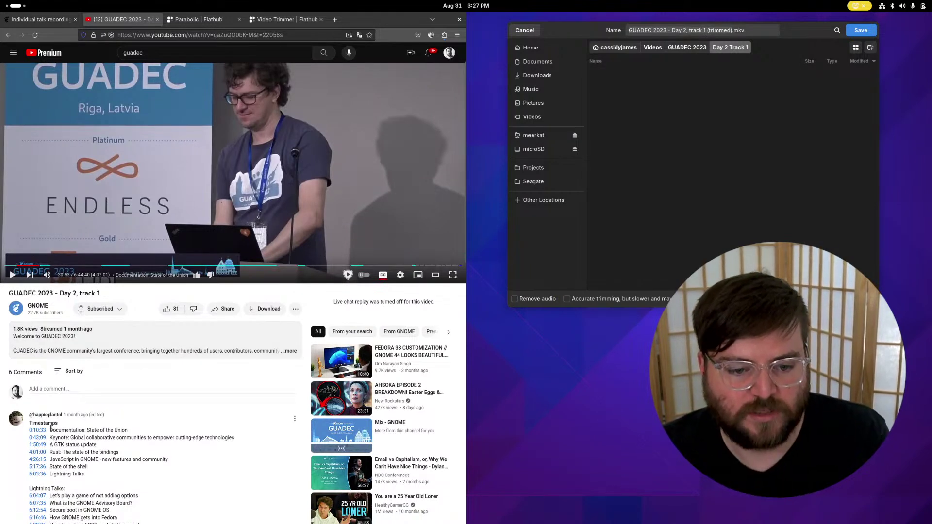
{"action": "left_click_drag", "start_coordinate": [50, 430], "coordinate": [136, 430]}
{"action": "key", "text": "ctrl+c"}
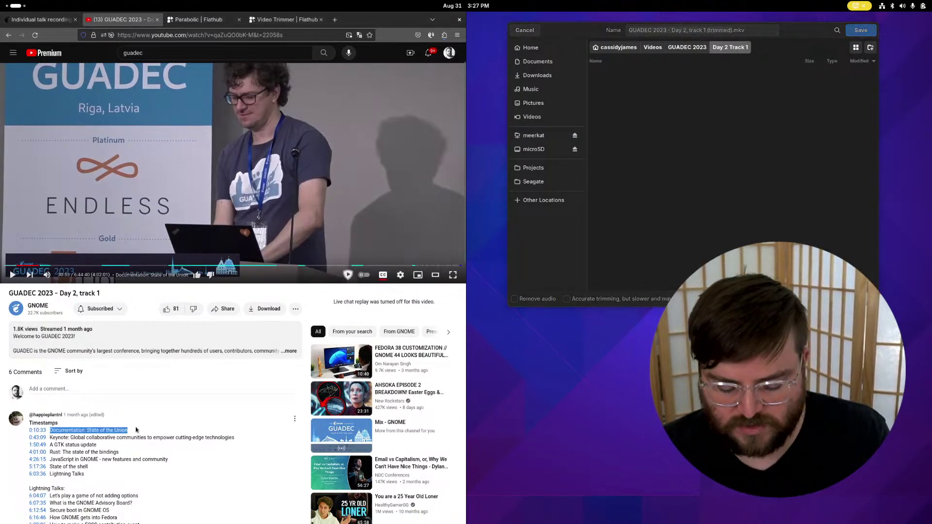
{"action": "left_click", "coordinate": [729, 30]}
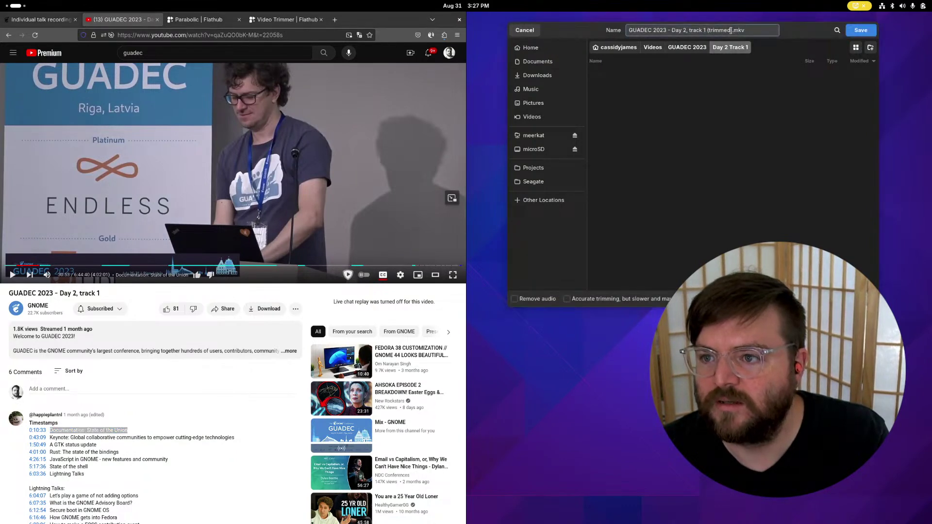
{"action": "key", "text": "shift+Home"}
{"action": "key", "text": "BackSpace"}
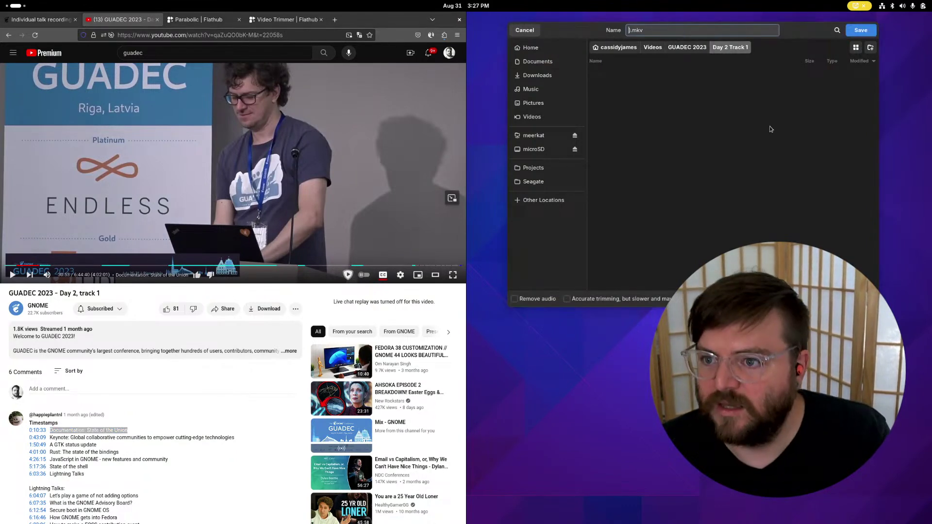
{"action": "key", "text": "ctrl+v"}
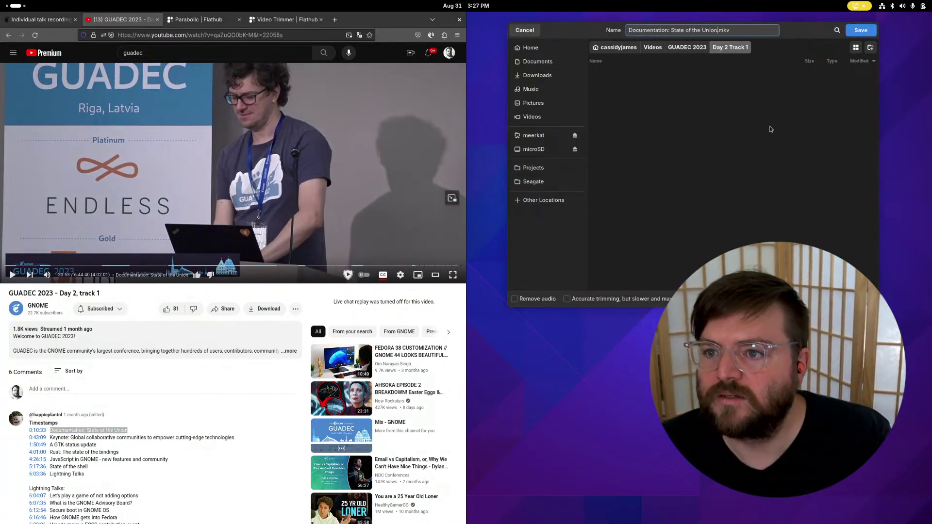
{"action": "left_click", "coordinate": [861, 31]}
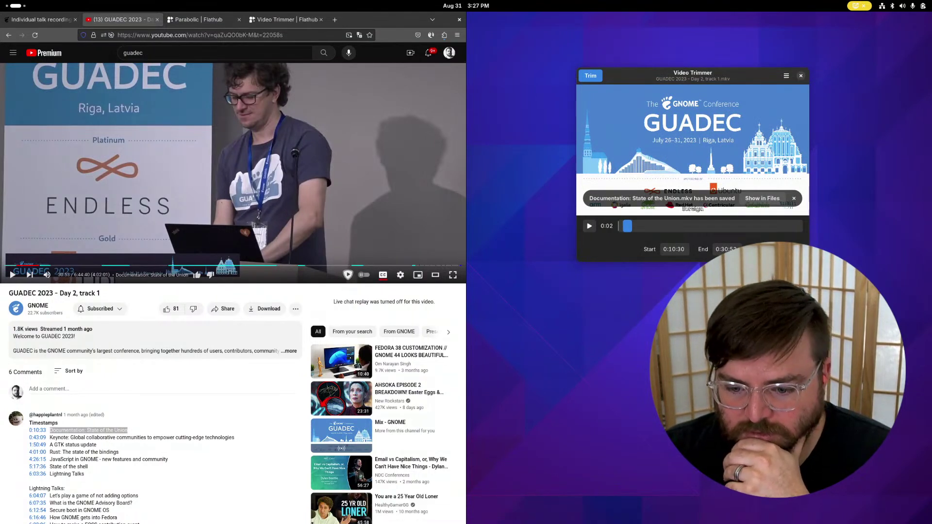
Step: Replay the YouTube video from the keynote's 0:43:09 timestamp to check where the introduction begins, pausing at 43:11
{"action": "key", "text": "alt+Tab"}
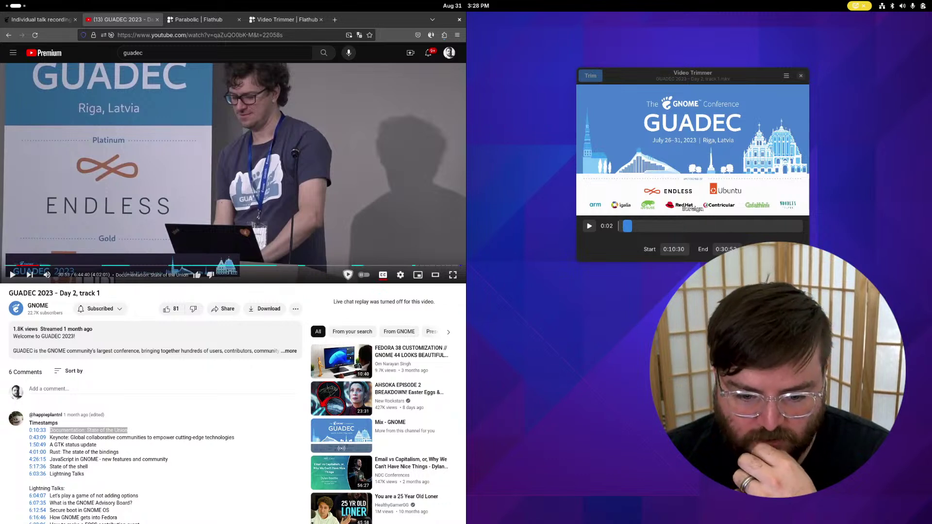
{"action": "mouse_move", "coordinate": [465, 507]}
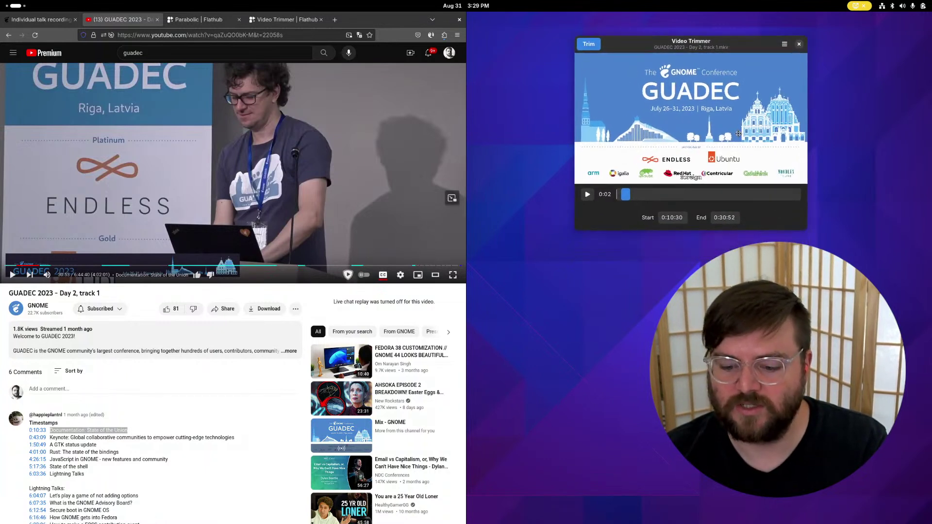
{"action": "left_click", "coordinate": [37, 438]}
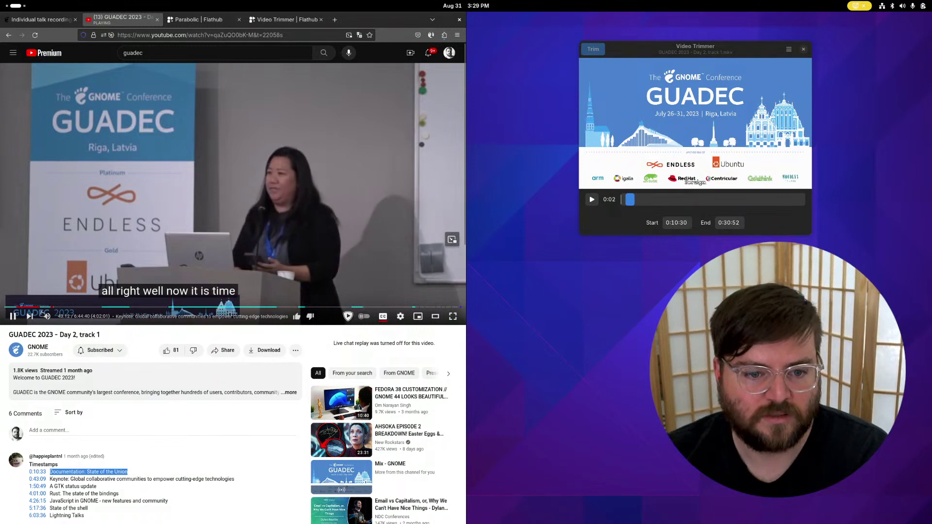
{"action": "mouse_move", "coordinate": [62, 317]}
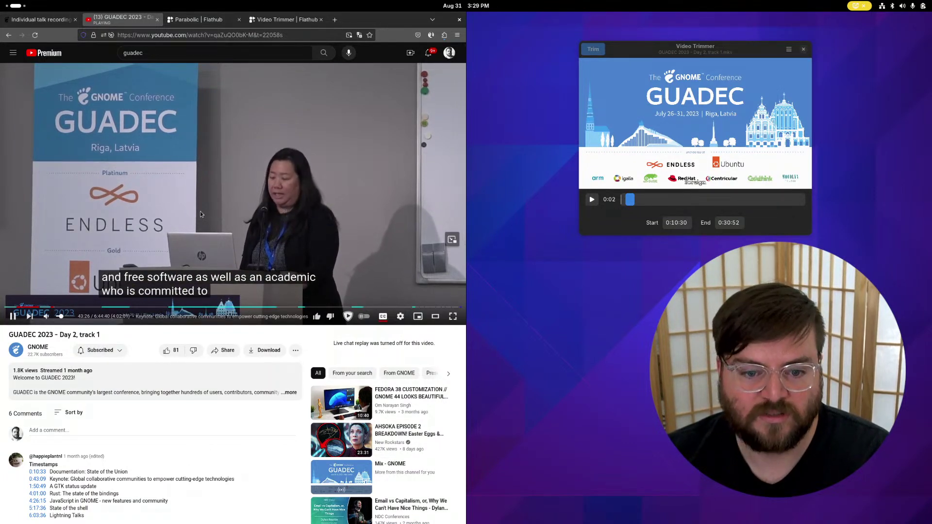
{"action": "left_click", "coordinate": [41, 479]}
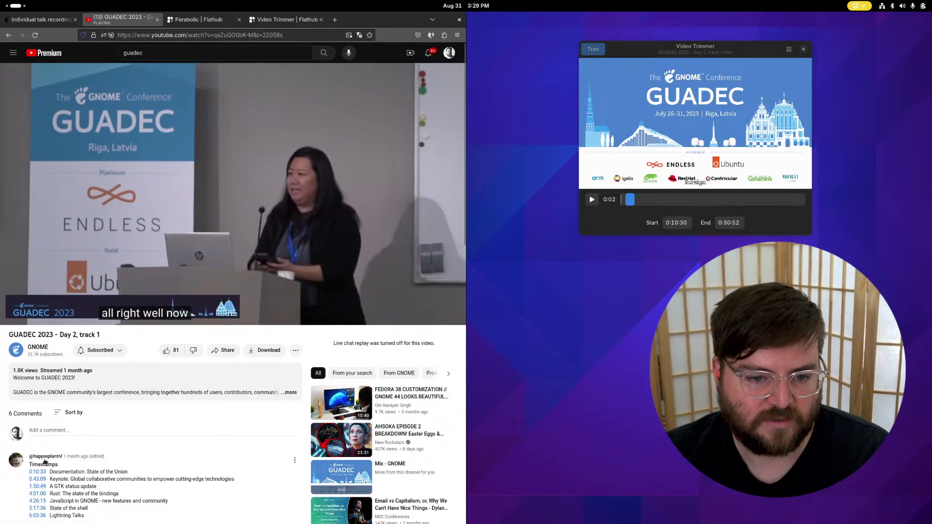
{"action": "left_click", "coordinate": [44, 479]}
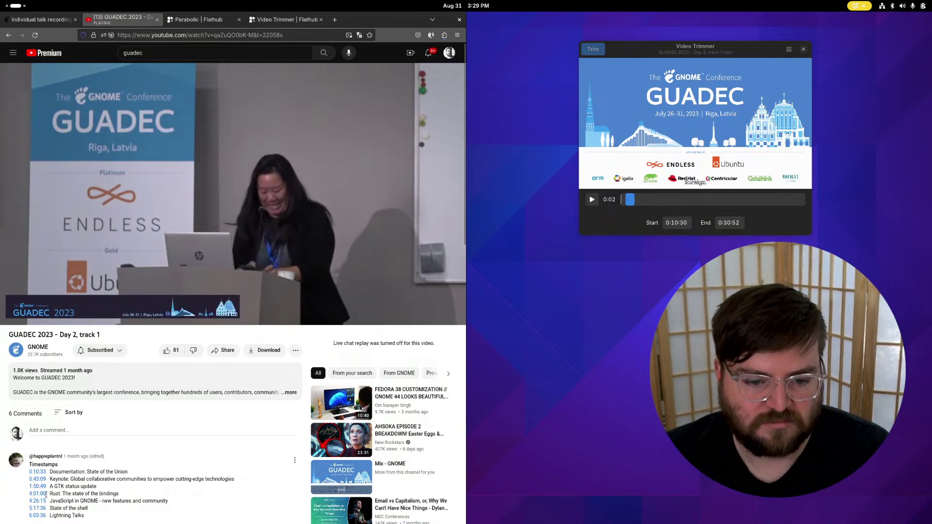
{"action": "left_click", "coordinate": [39, 479]}
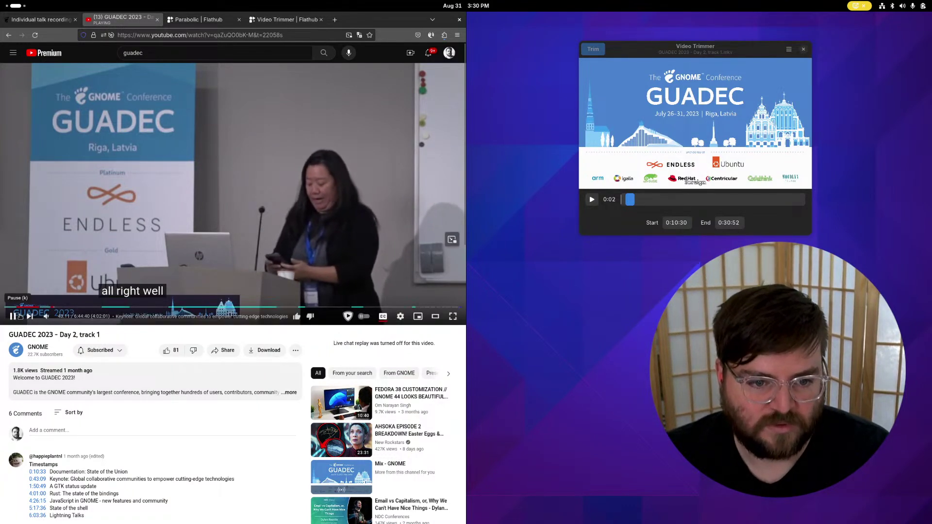
{"action": "left_click", "coordinate": [20, 316]}
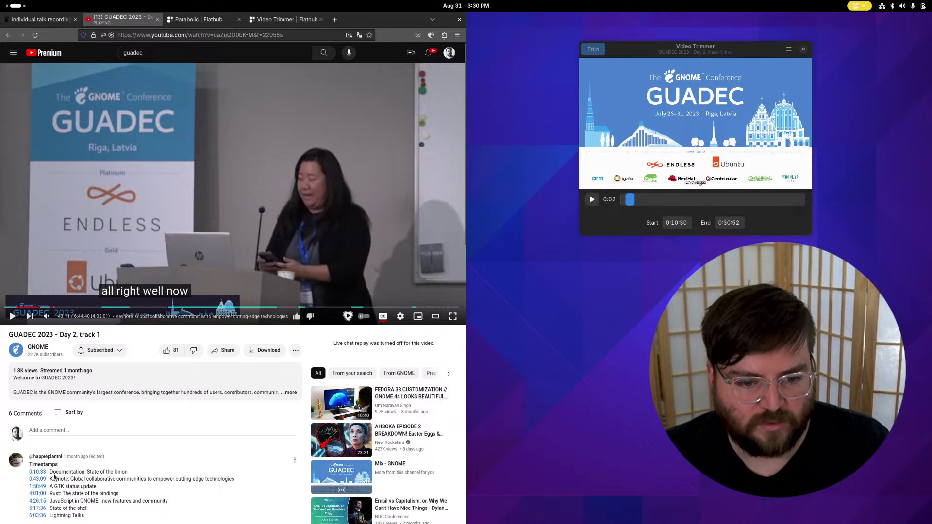
Step: Set the trim's start time to 0:43:09 in Video Trimmer
{"action": "left_click", "coordinate": [674, 223]}
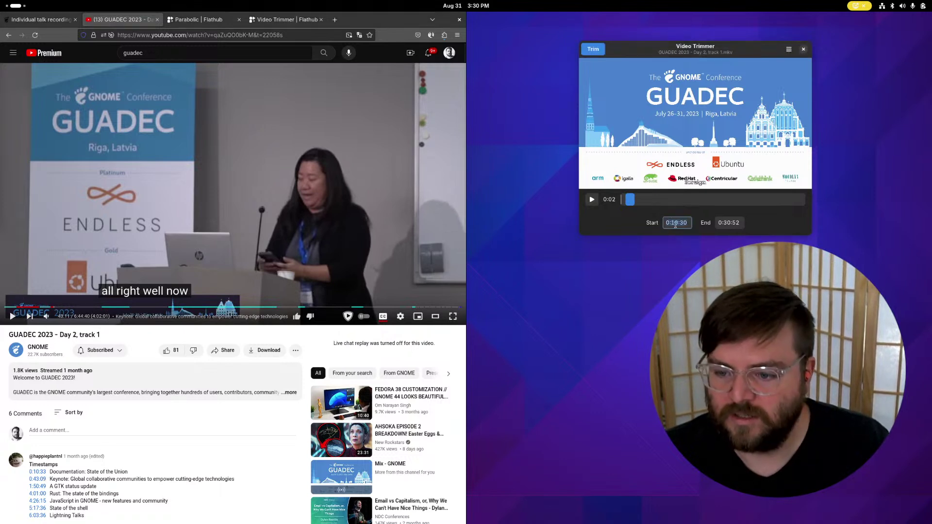
{"action": "type", "text": "0:43"}
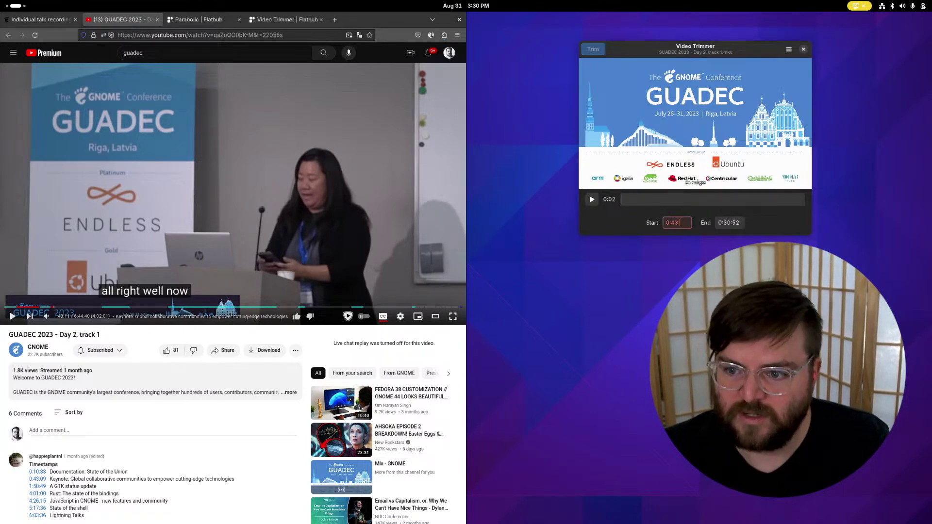
{"action": "type", "text": ":"}
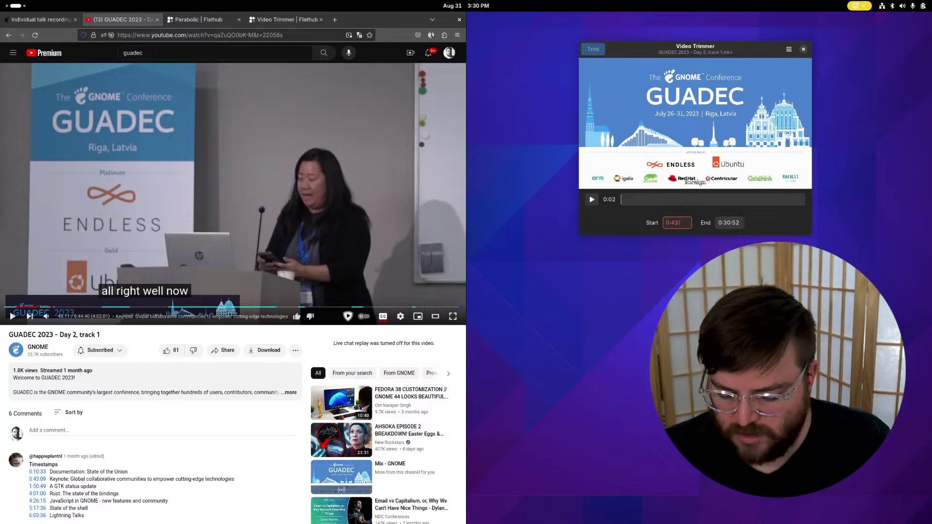
{"action": "type", "text": "09"}
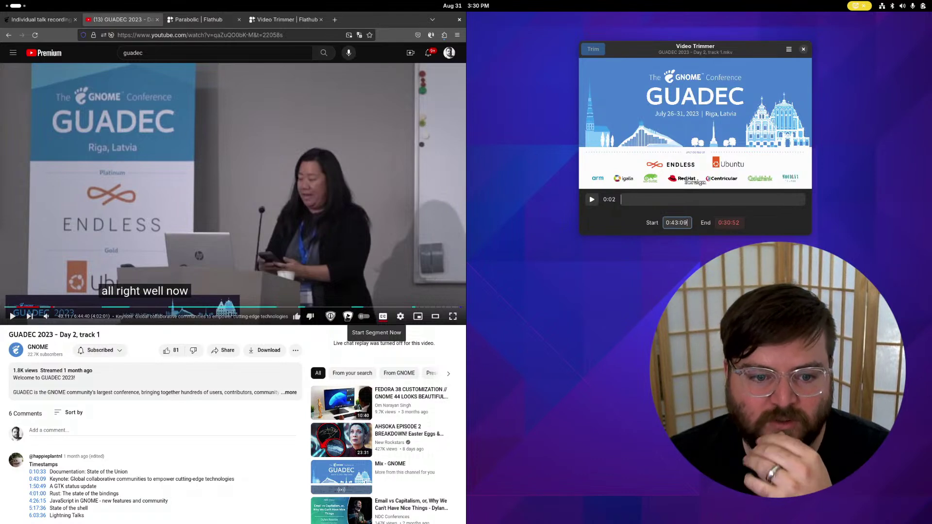
Step: Jump the YouTube video to about 1:24:44 and skip forward through the closing questions to look for the keynote's end
{"action": "left_click", "coordinate": [100, 308]}
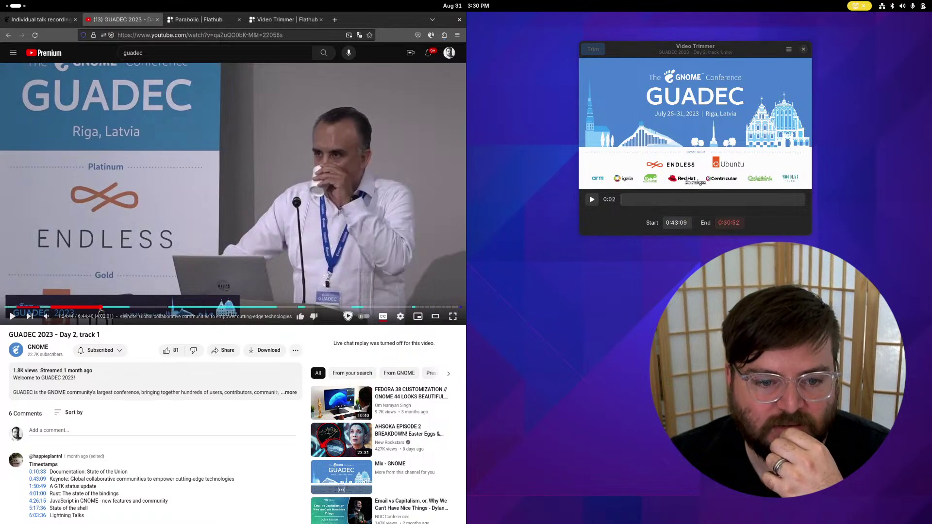
{"action": "key", "text": "space"}
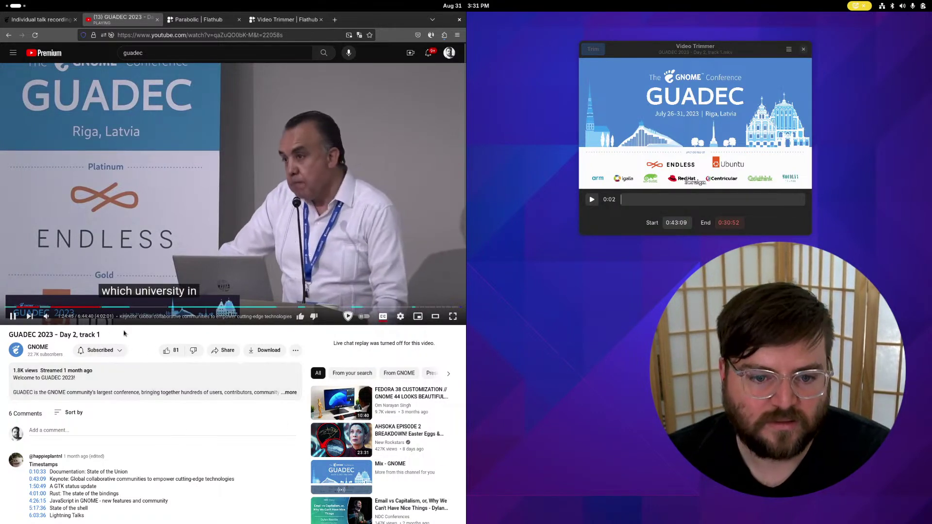
{"action": "key", "text": "Right"}
{"action": "key", "text": "Right"}
{"action": "key", "text": "Right"}
{"action": "key", "text": "Right"}
{"action": "key", "text": "Right"}
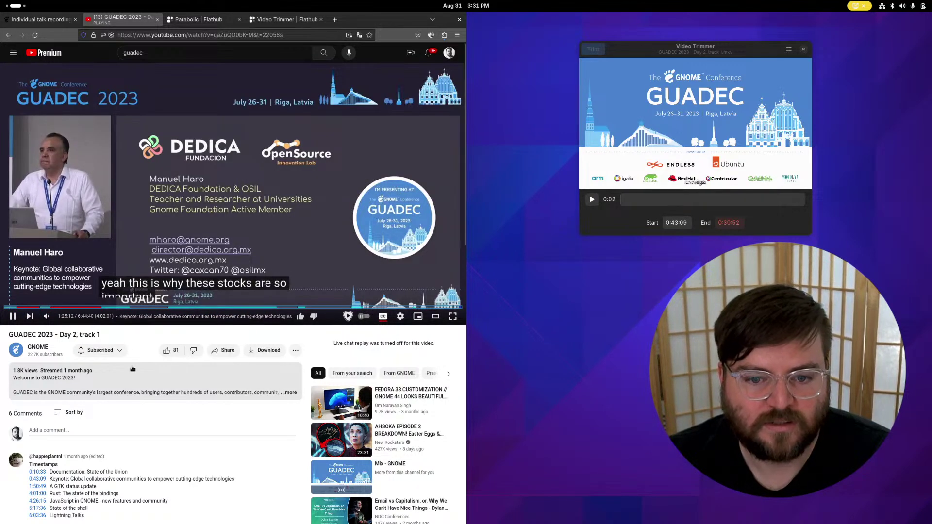
{"action": "key", "text": "Right"}
{"action": "key", "text": "Right"}
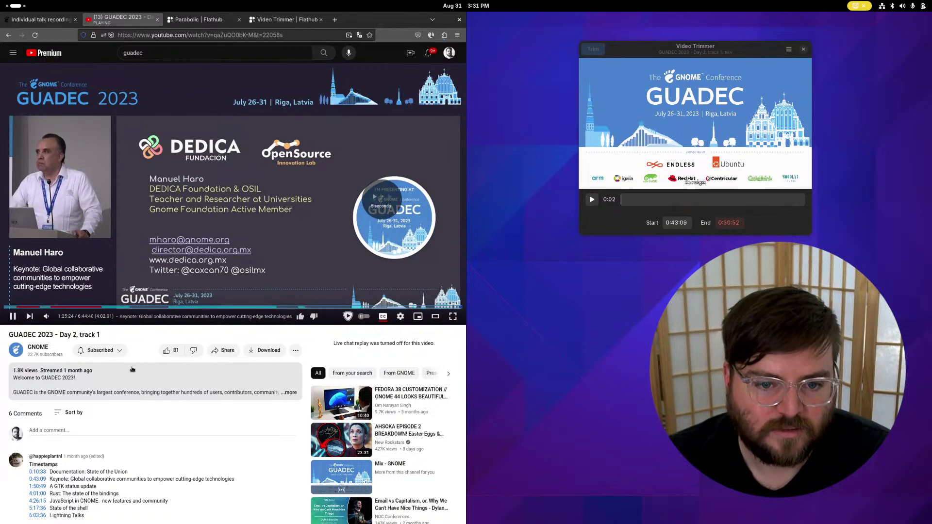
{"action": "key", "text": "Right"}
{"action": "key", "text": "Right"}
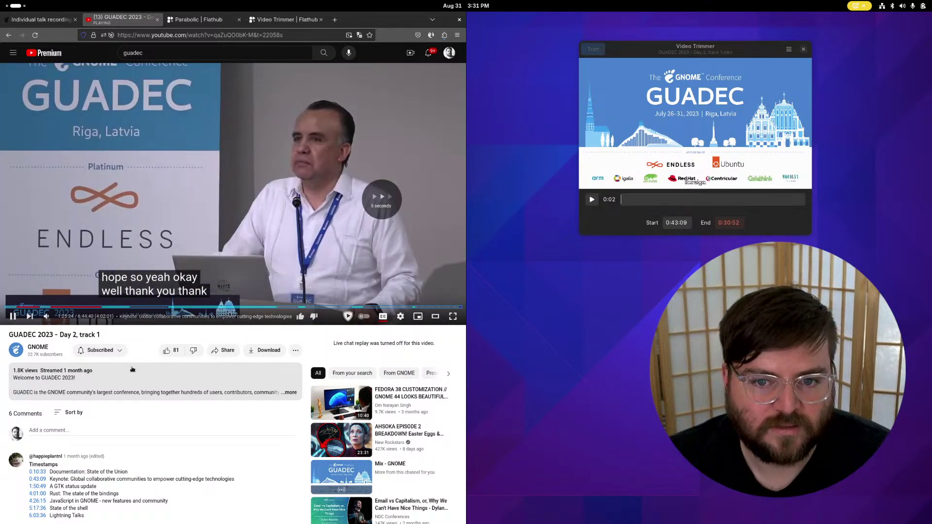
{"action": "key", "text": "Right"}
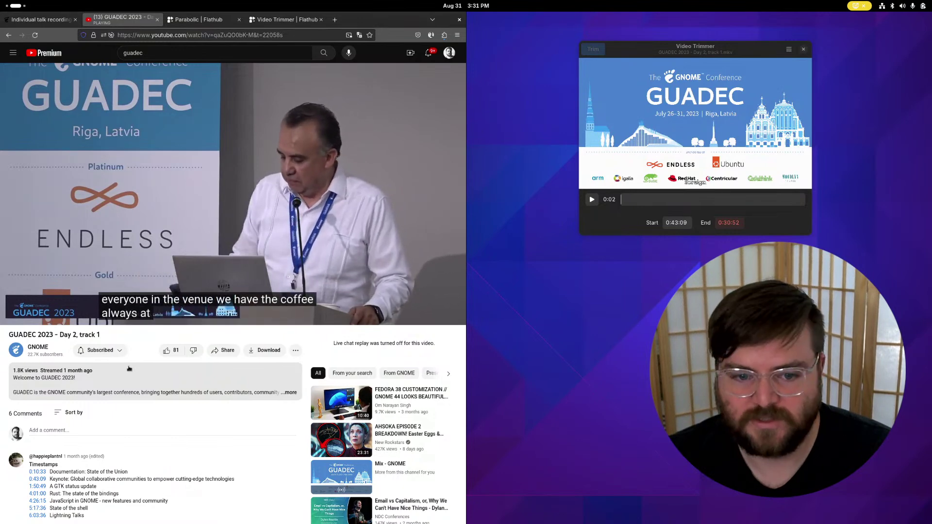
Step: Step back and replay the keynote's closing thanks, pausing the video at about 1:25:33
{"action": "key", "text": "Left"}
{"action": "key", "text": "Left"}
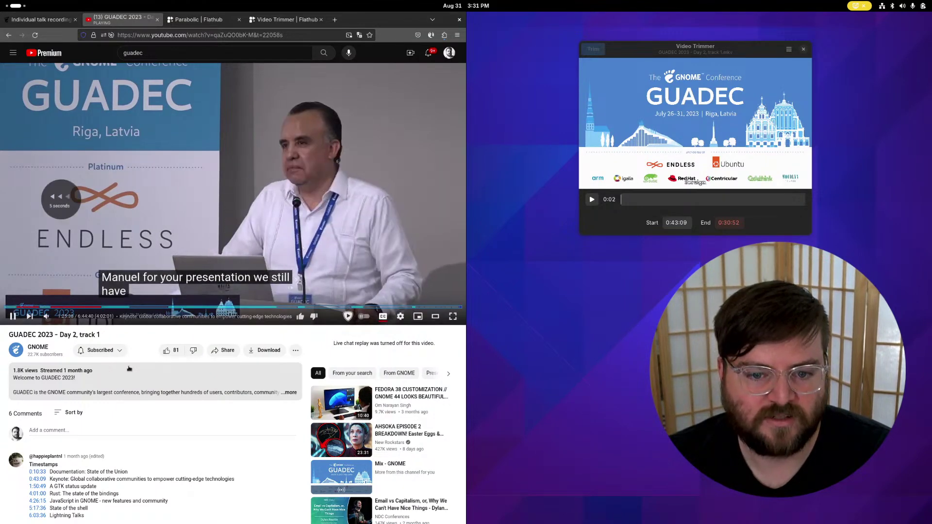
{"action": "key", "text": "Left"}
{"action": "key", "text": "Left"}
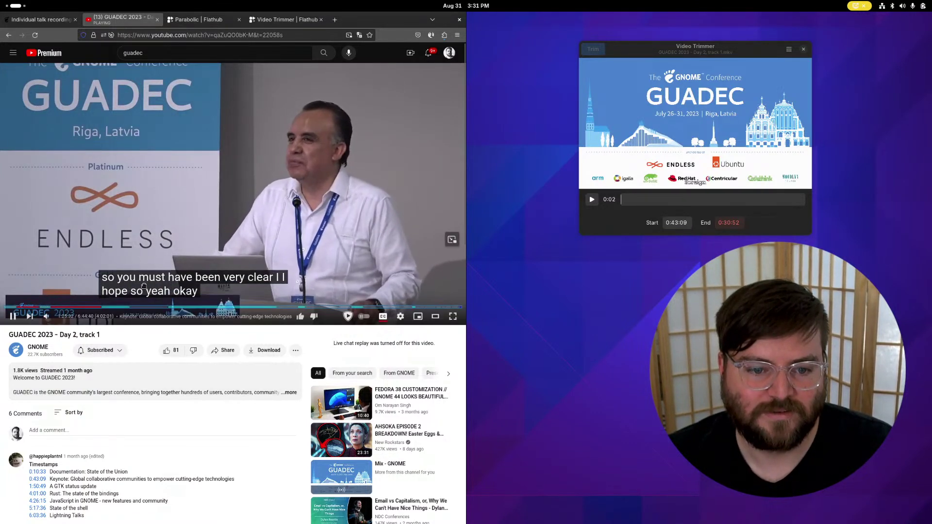
{"action": "key", "text": "space"}
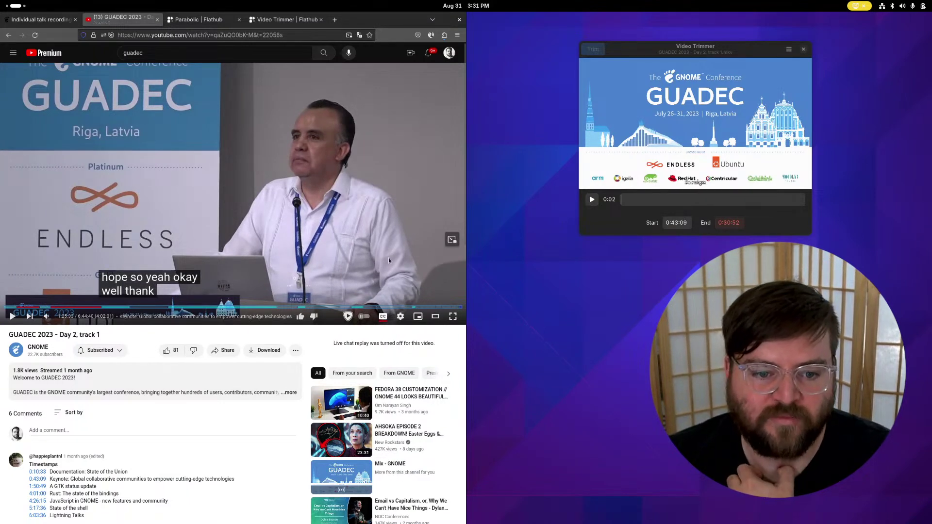
Step: Set the trim's end time to 1:25:32 in Video Trimmer
{"action": "left_click", "coordinate": [724, 223]}
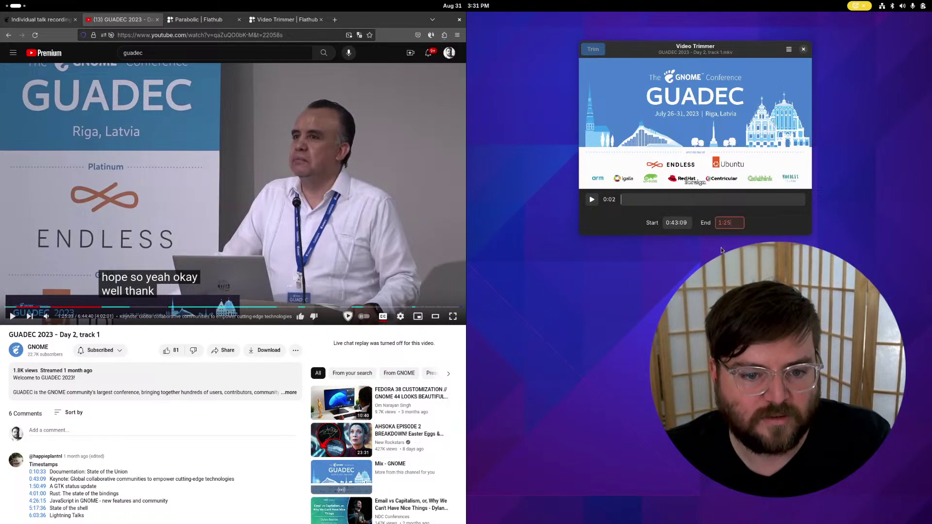
{"action": "type", "text": "1:25"}
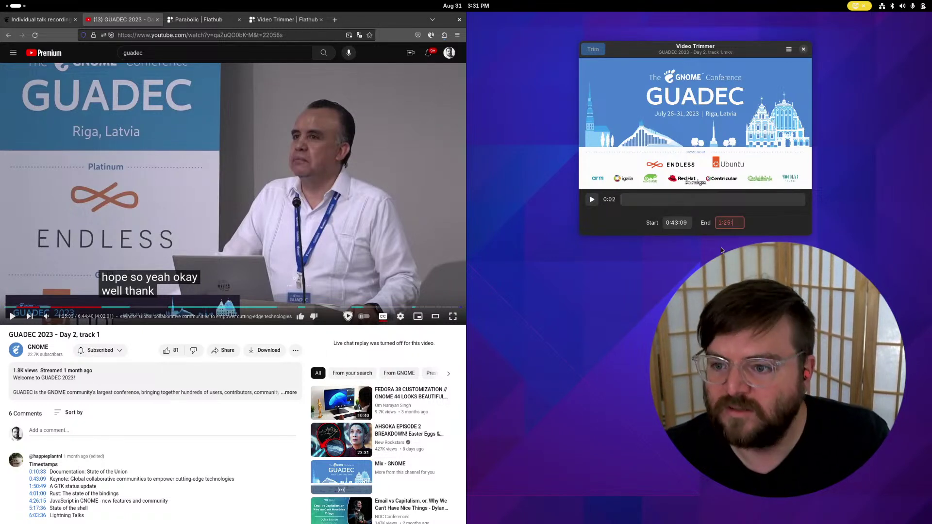
{"action": "type", "text": ":32"}
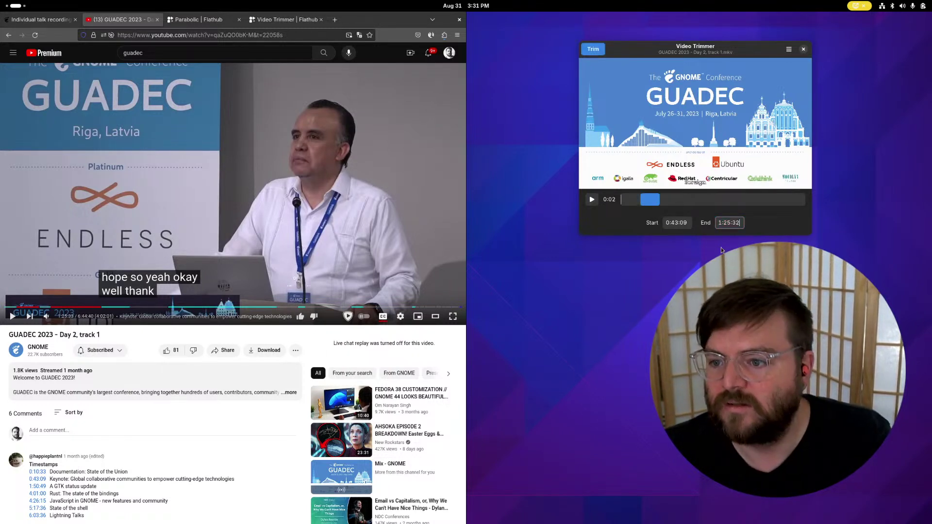
Step: Start trimming the keynote and open the "Day 2 Track 1" folder in GUADEC 2023 as the save location
{"action": "left_click", "coordinate": [605, 51]}
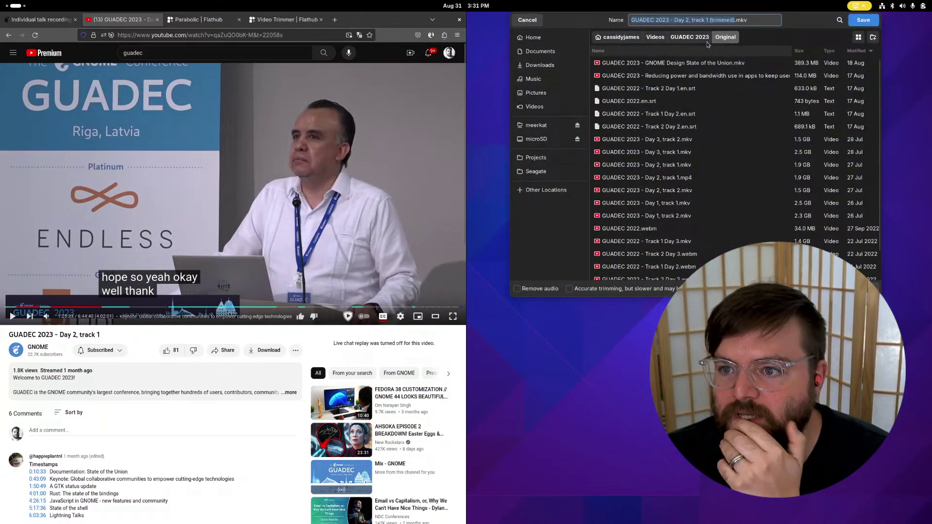
{"action": "left_click", "coordinate": [690, 37]}
{"action": "double_click", "coordinate": [639, 65]}
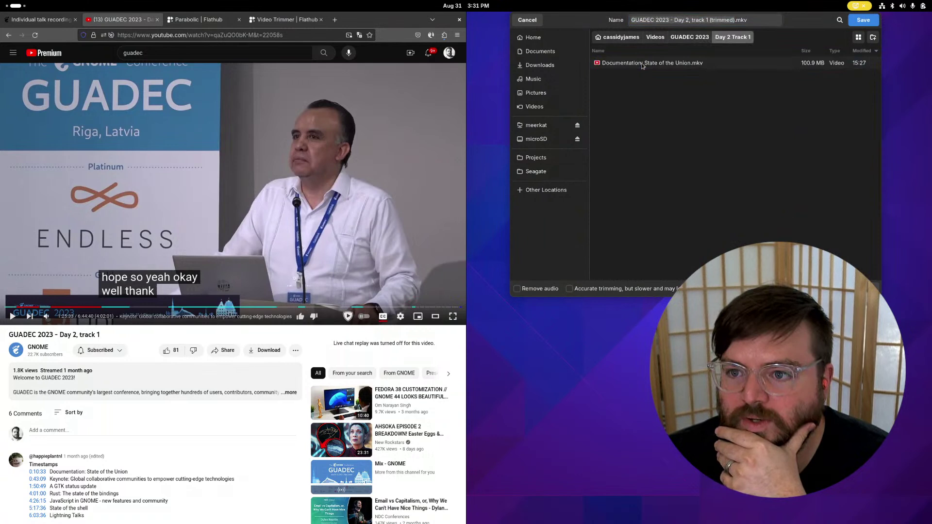
Step: Copy the keynote's title from the timestamps comment and save the clip as "Keynote: Global collaborative communities to empower cutting-edge technologies.mkv"
{"action": "left_click_drag", "start_coordinate": [50, 479], "coordinate": [228, 479]}
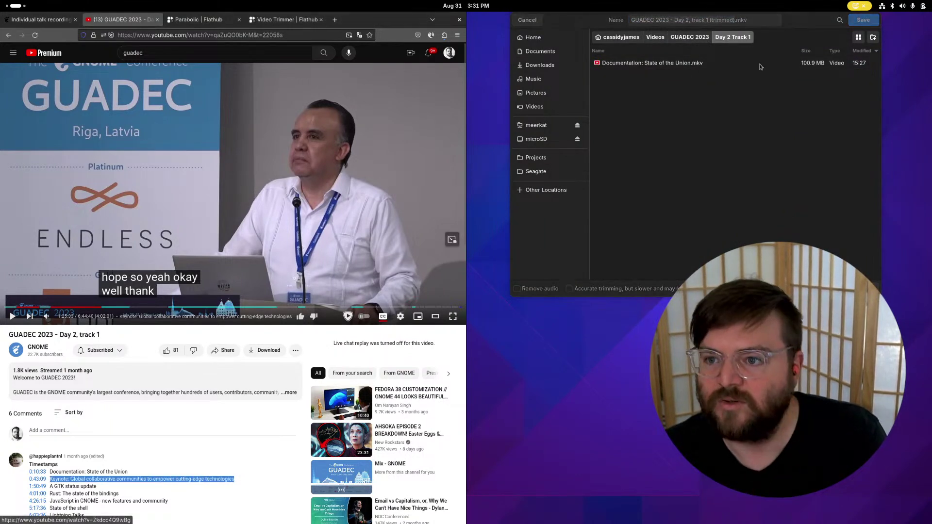
{"action": "left_click", "coordinate": [741, 20]}
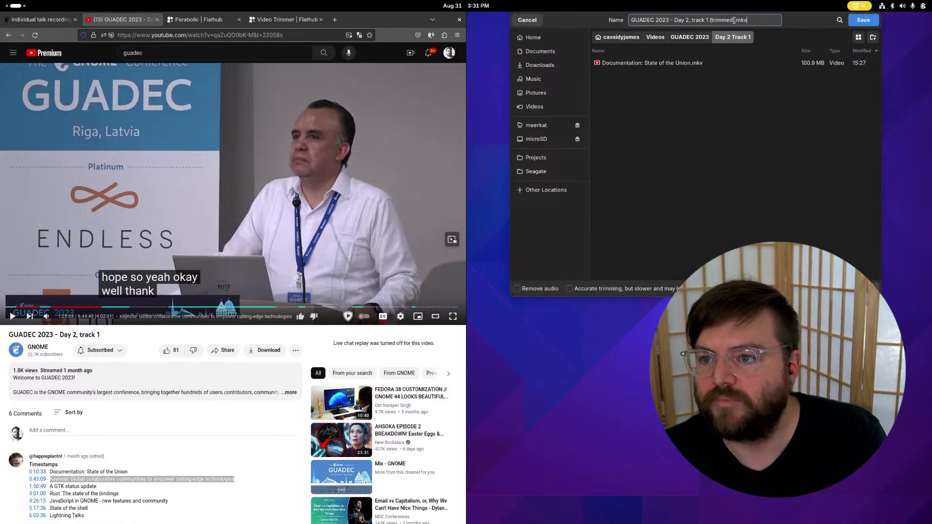
{"action": "key", "text": "ctrl+v"}
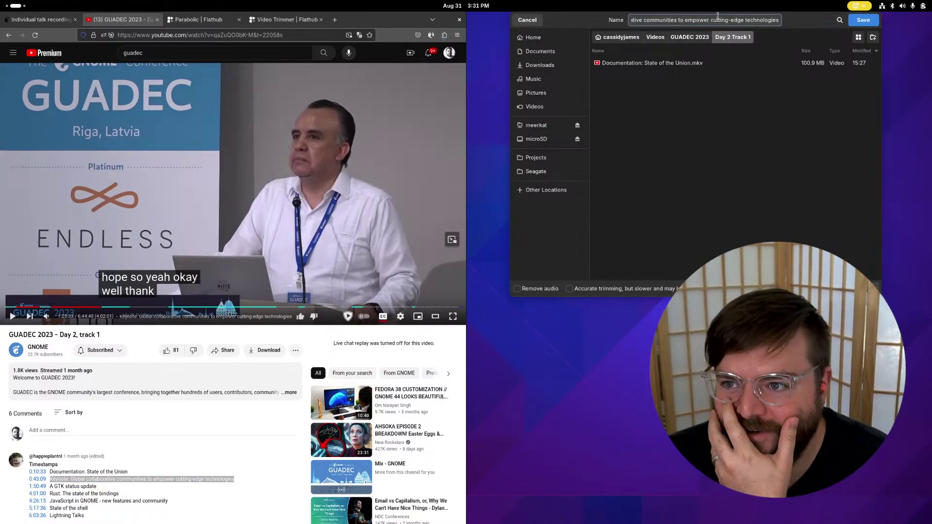
{"action": "left_click_drag", "start_coordinate": [774, 24], "coordinate": [758, 18]}
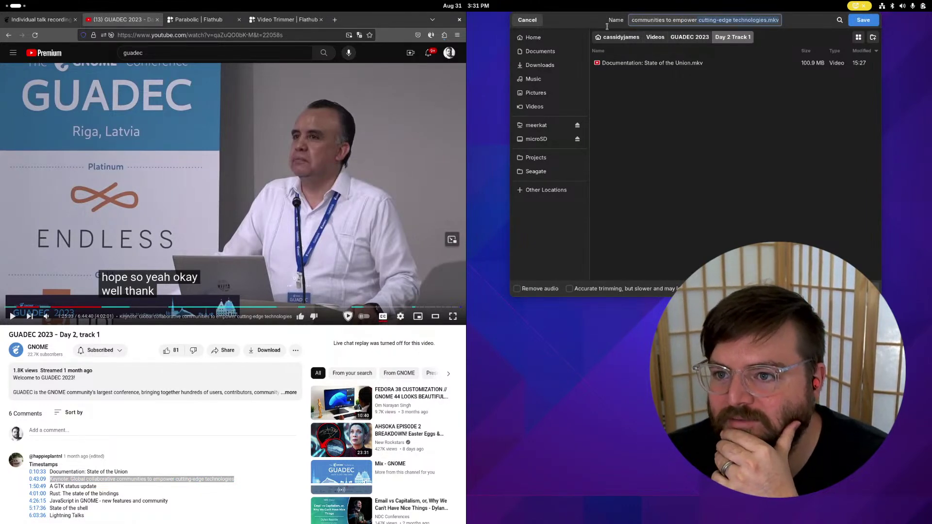
{"action": "left_click_drag", "start_coordinate": [607, 27], "coordinate": [613, 25]}
{"action": "left_click", "coordinate": [863, 20]}
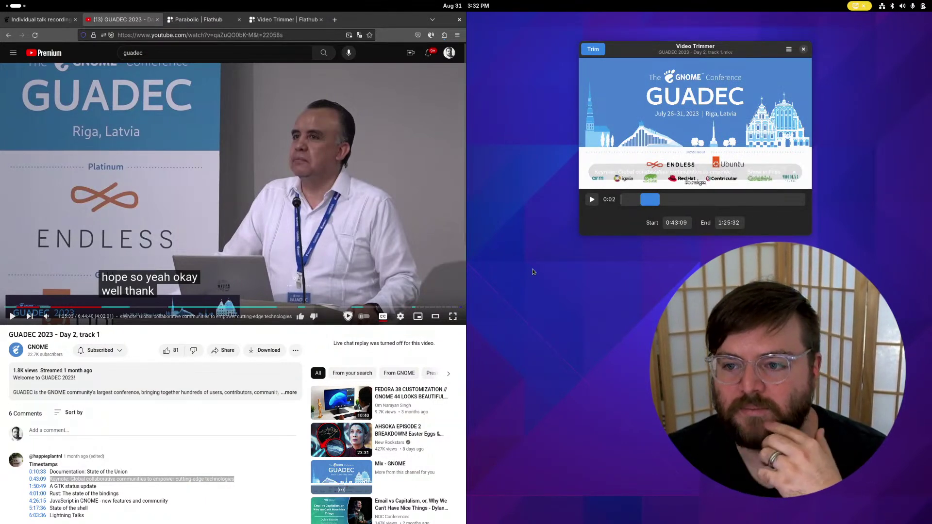
Step: Switch to Files, open GUADEC 2023's "Day 2 Track 1" folder in a new tab, and select both trimmed clips
{"action": "key", "text": "super"}
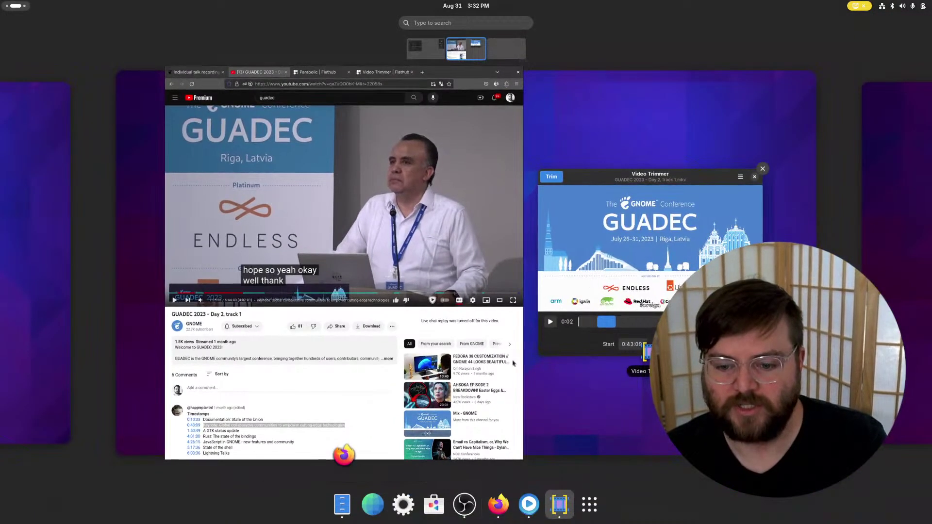
{"action": "left_click", "coordinate": [342, 505]}
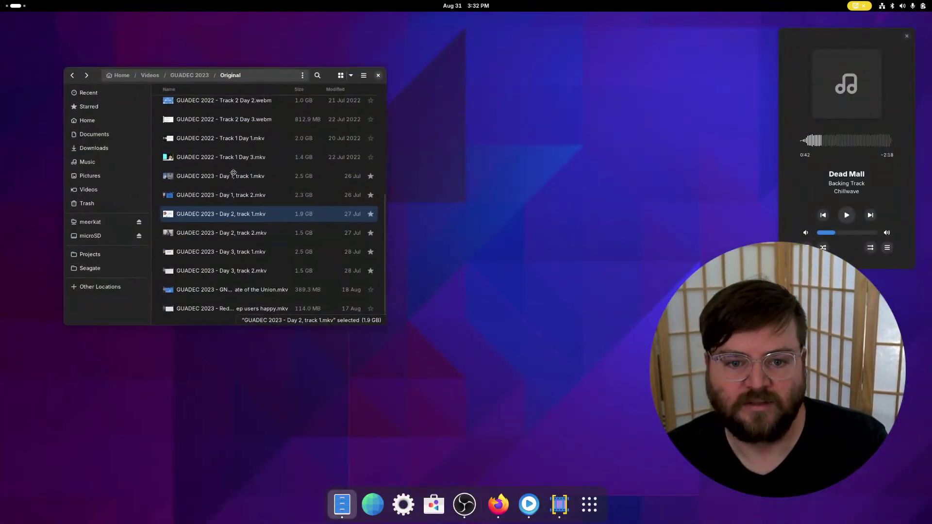
{"action": "middle_click", "coordinate": [212, 74]}
{"action": "left_click", "coordinate": [340, 86]}
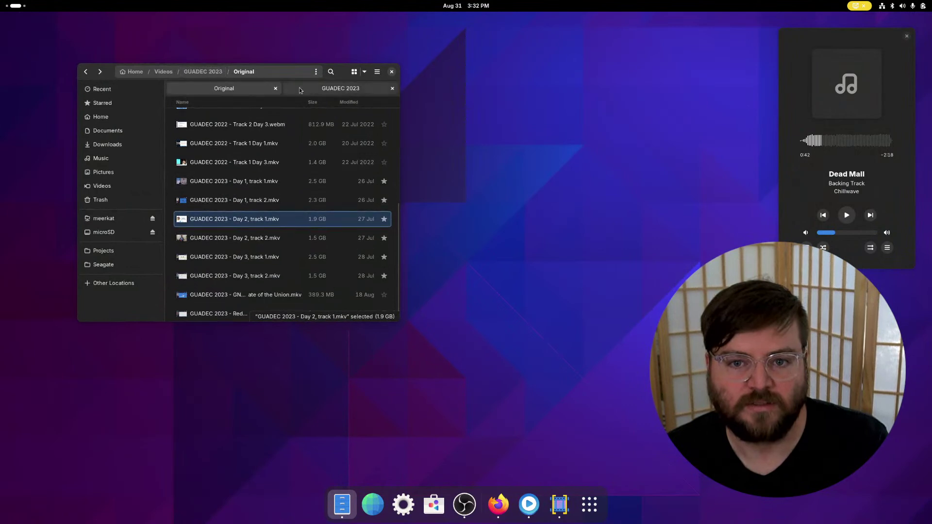
{"action": "double_click", "coordinate": [225, 158]}
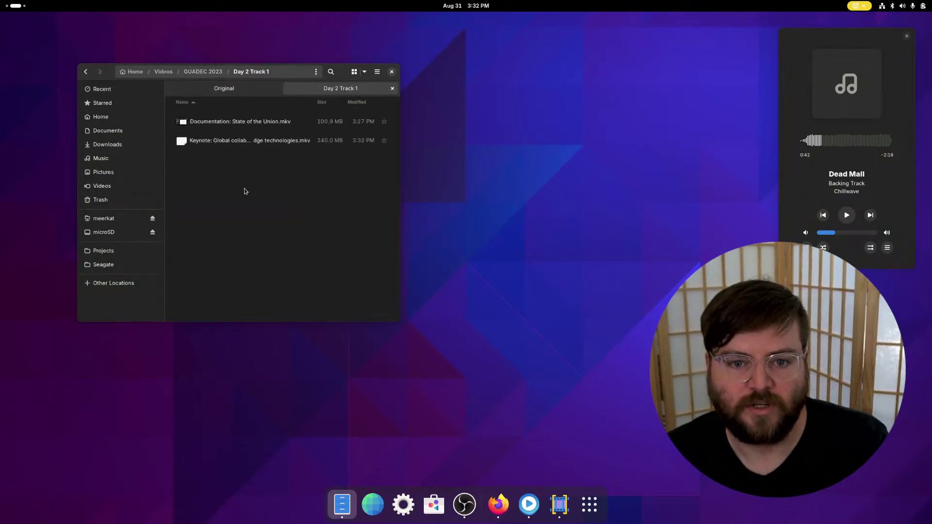
{"action": "left_click_drag", "start_coordinate": [245, 191], "coordinate": [212, 119]}
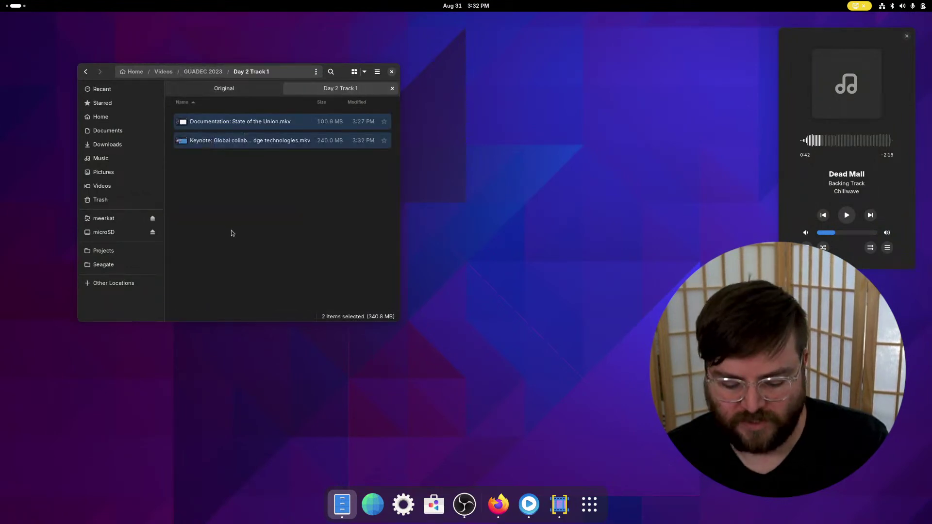
Step: Open the Seagate bookmark in another tab, go up to the meerkat server's root, and open its var folder
{"action": "middle_click", "coordinate": [129, 265]}
{"action": "left_click", "coordinate": [351, 91]}
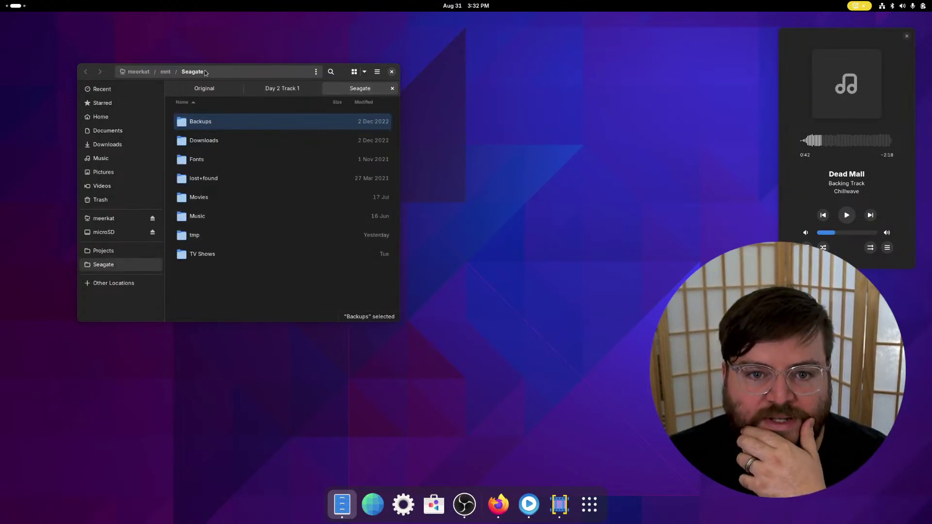
{"action": "left_click", "coordinate": [141, 72]}
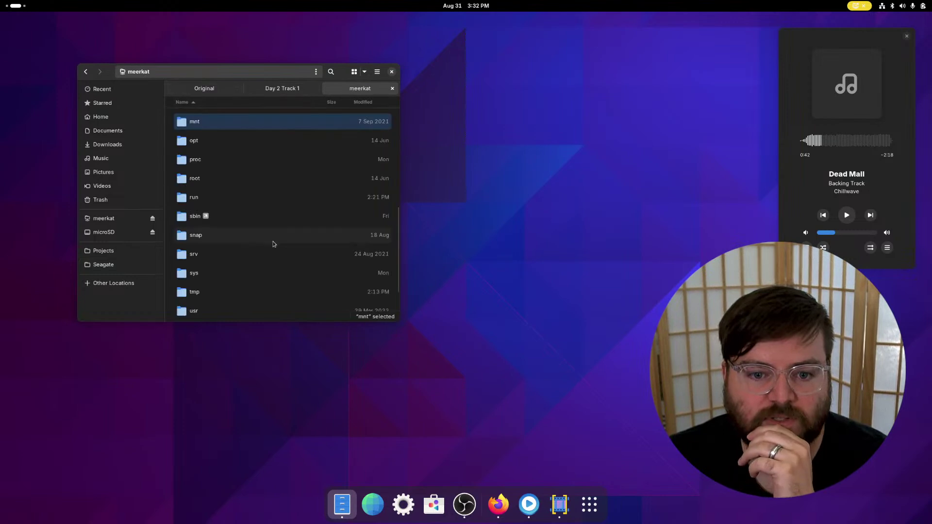
{"action": "scroll", "coordinate": [239, 254], "scroll_direction": "down", "scroll_amount": 3}
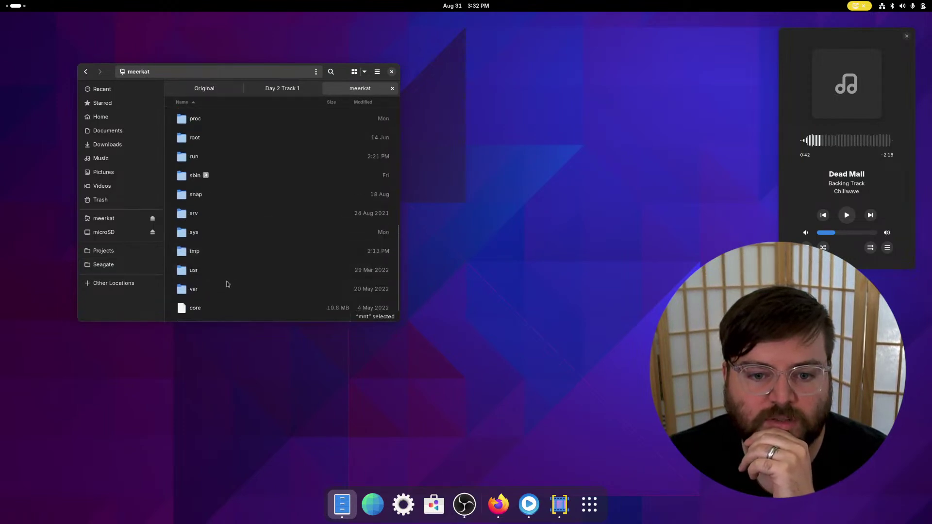
{"action": "double_click", "coordinate": [227, 287]}
{"action": "scroll", "coordinate": [217, 221], "scroll_direction": "down", "scroll_amount": 3}
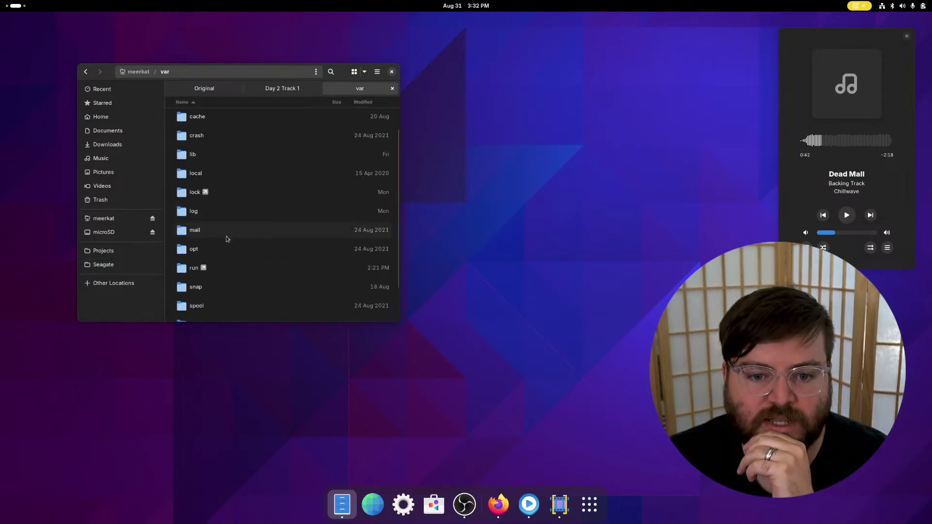
Step: Open the server's snap/uhttpd/common/GUADEC/2023 folder inside var
{"action": "double_click", "coordinate": [215, 264]}
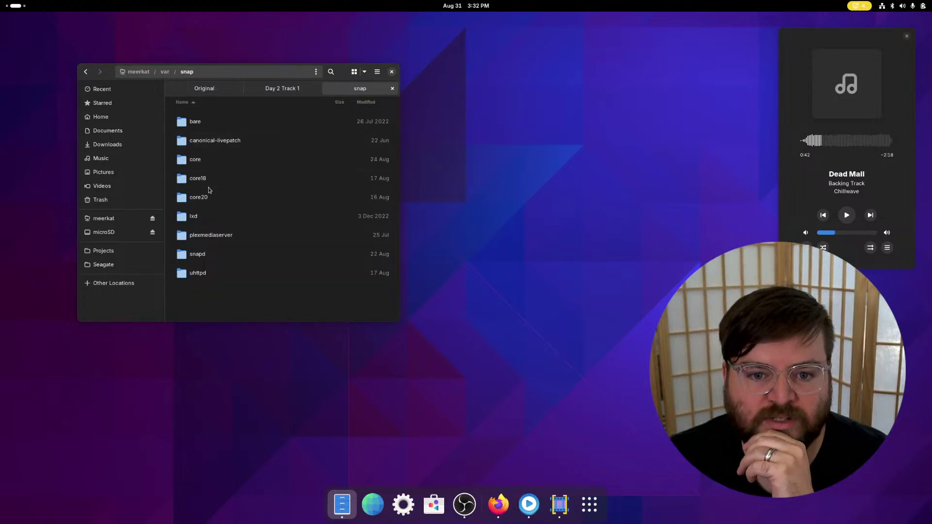
{"action": "double_click", "coordinate": [219, 274]}
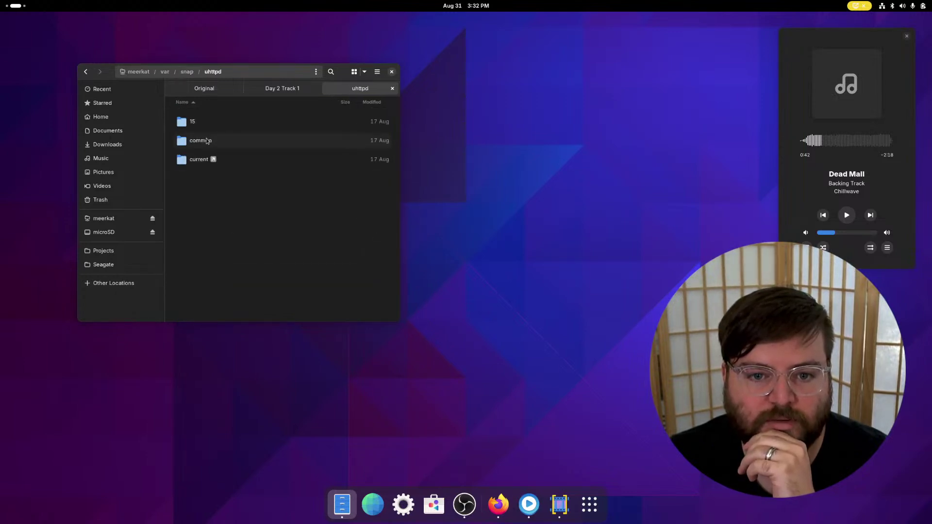
{"action": "double_click", "coordinate": [207, 140]}
{"action": "double_click", "coordinate": [214, 125]}
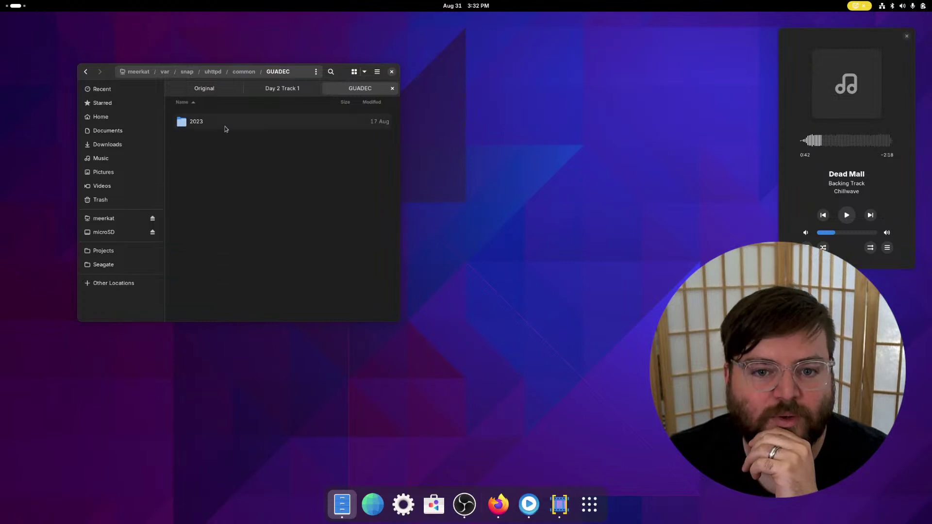
{"action": "double_click", "coordinate": [224, 124]}
{"action": "right_click", "coordinate": [229, 167]}
{"action": "left_click", "coordinate": [214, 166]}
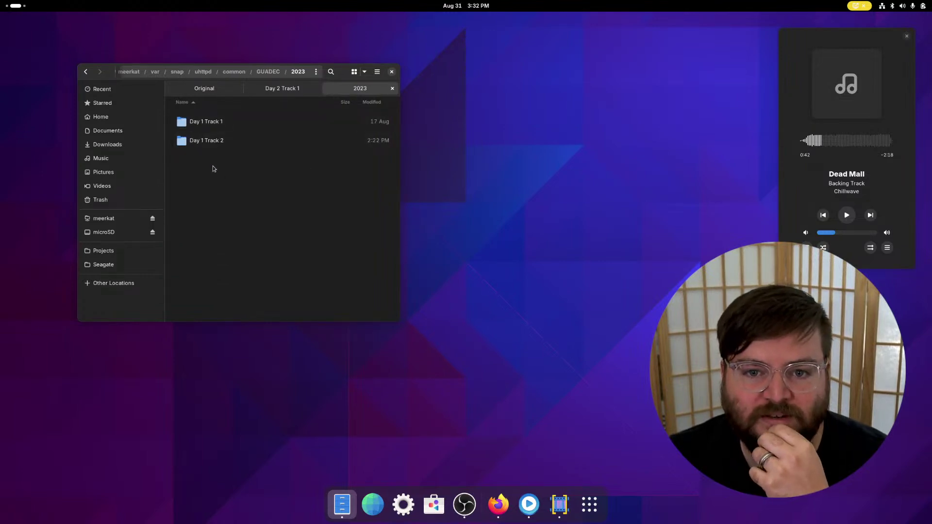
Step: Copy the "Day 2 Track 1" folder from the local GUADEC 2023 folder into the server's 2023 folder
{"action": "left_click", "coordinate": [287, 89]}
{"action": "left_click", "coordinate": [226, 72]}
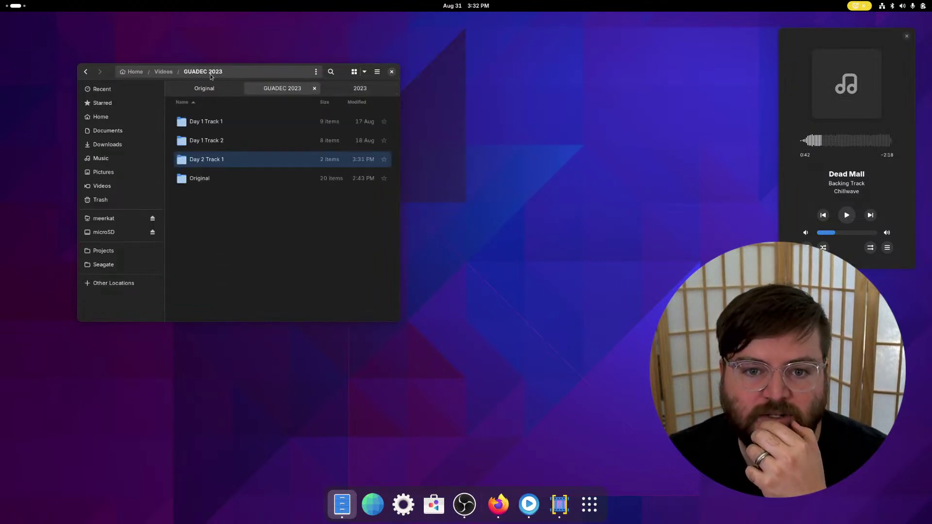
{"action": "right_click", "coordinate": [223, 159]}
{"action": "left_click", "coordinate": [239, 194]}
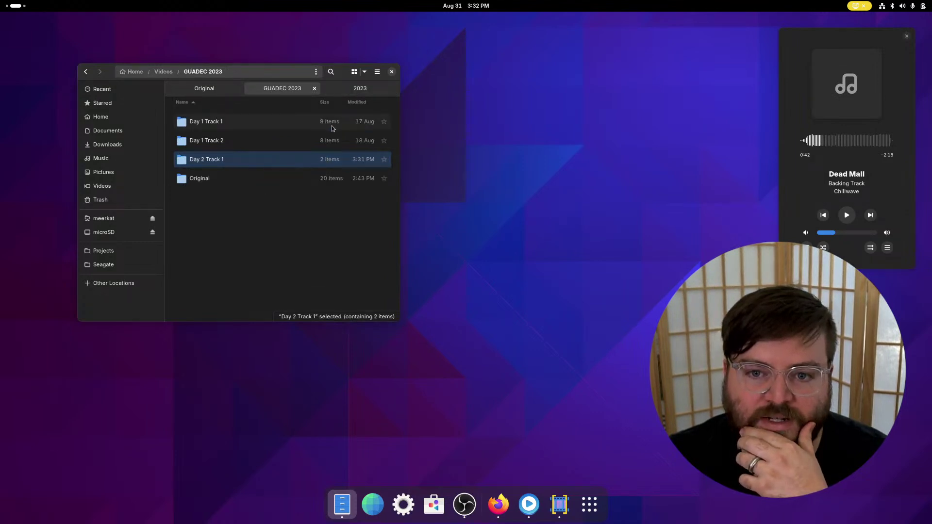
{"action": "left_click", "coordinate": [357, 89]}
{"action": "key", "text": "ctrl+v"}
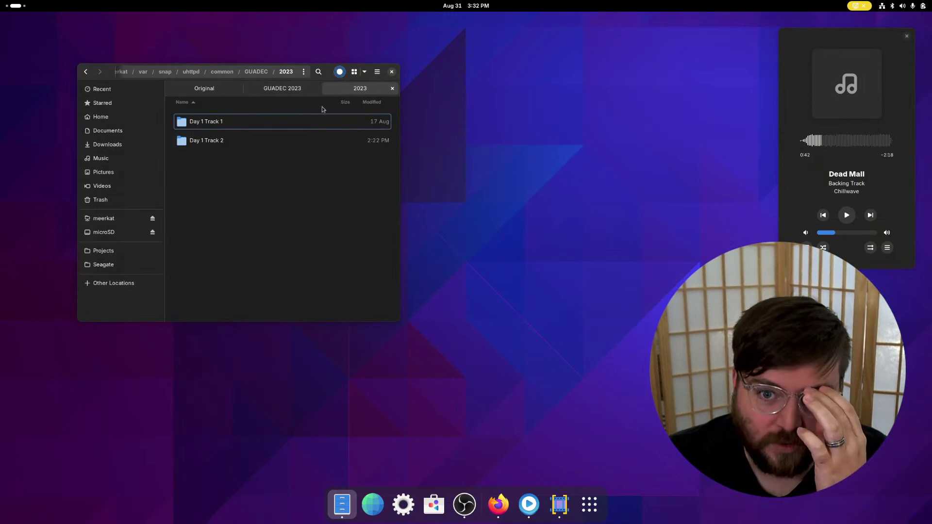
Step: Return Files to the Original folder tab and switch to the workspace with the recording's YouTube page and Video Trimmer
{"action": "left_click", "coordinate": [301, 216]}
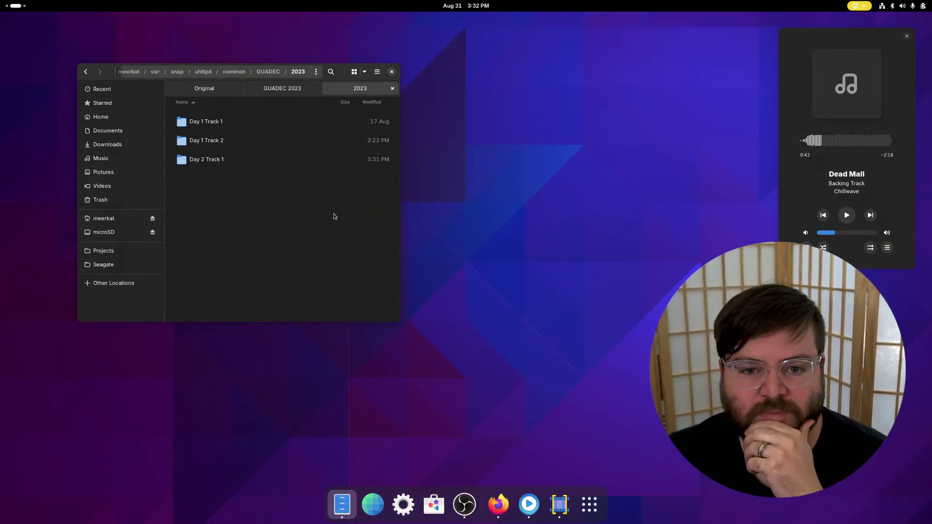
{"action": "left_click", "coordinate": [283, 90]}
{"action": "key", "text": "ctrl+Page_Up"}
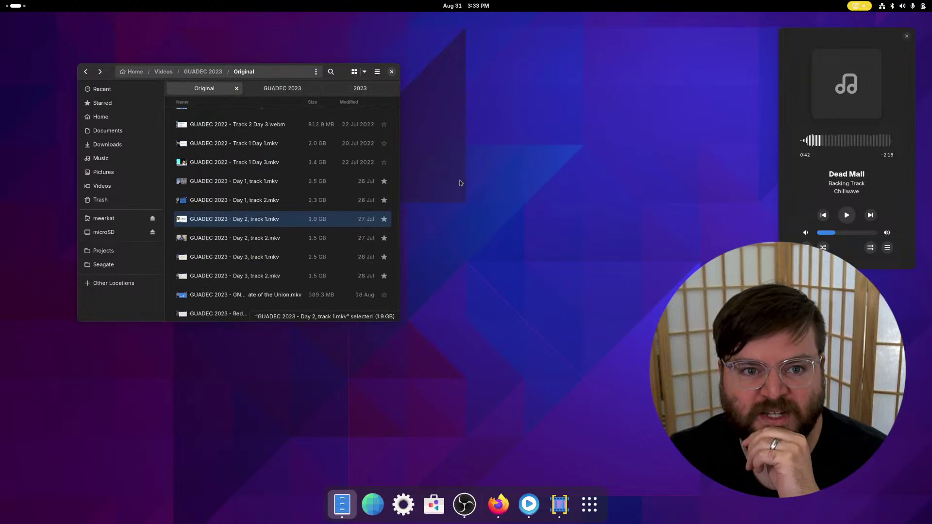
{"action": "key", "text": "super"}
{"action": "scroll", "coordinate": [381, 197], "scroll_direction": "down", "scroll_amount": 1}
{"action": "left_click", "coordinate": [381, 197]}
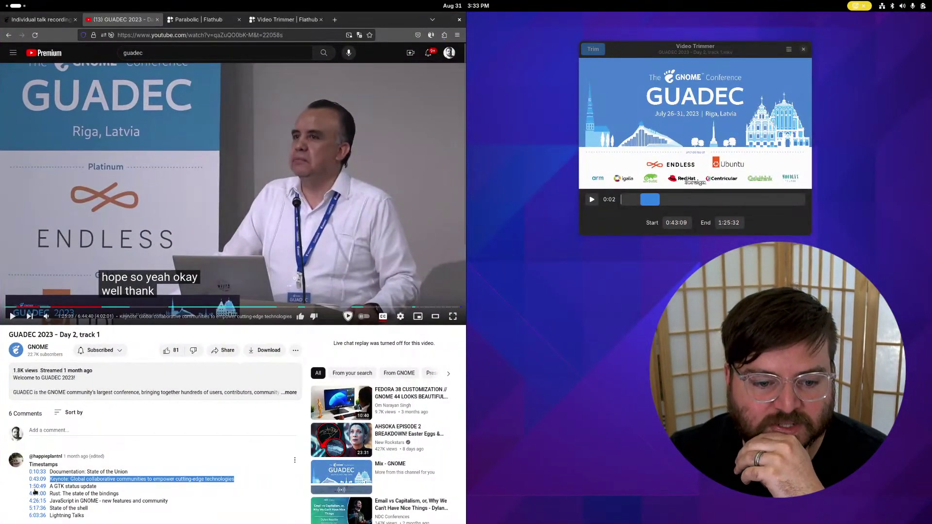
Step: Play the recording from the "A GTK status update" timestamp and pause at the talk's introduction, at 1:51:37
{"action": "left_click", "coordinate": [38, 486]}
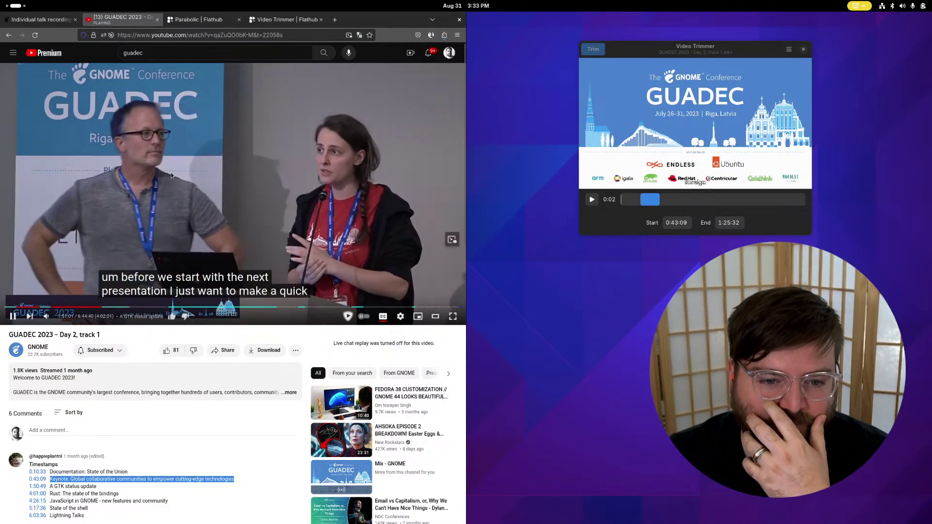
{"action": "left_click", "coordinate": [95, 486]}
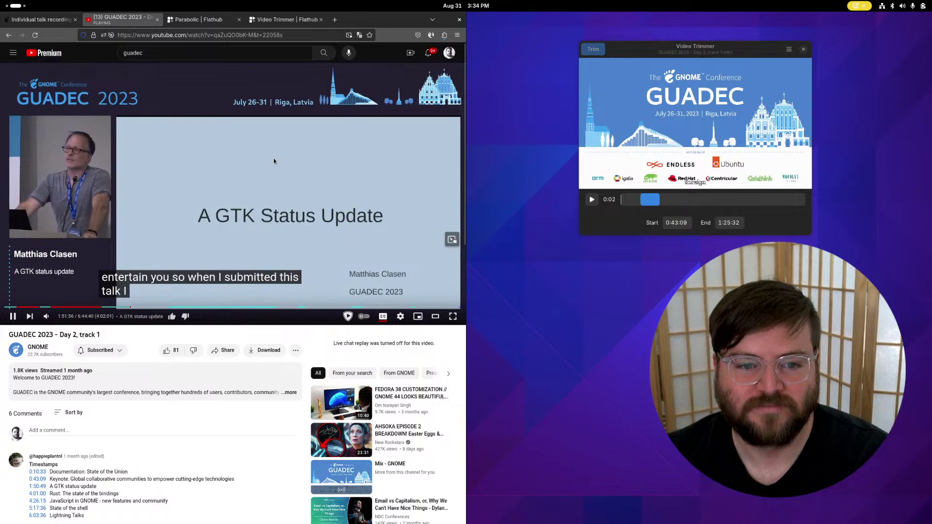
{"action": "key", "text": "Left"}
{"action": "key", "text": "Left"}
{"action": "key", "text": "Left"}
{"action": "key", "text": "Left"}
{"action": "key", "text": "Left"}
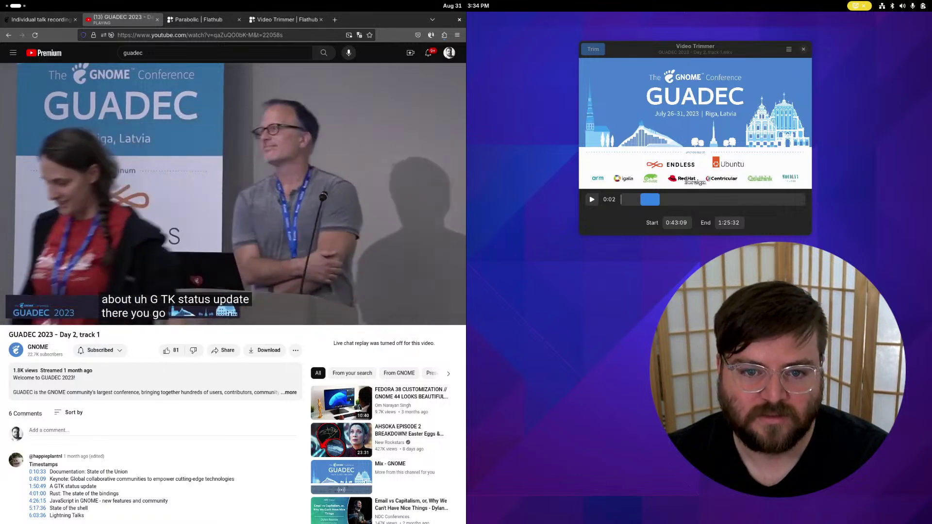
{"action": "left_click", "coordinate": [278, 154]}
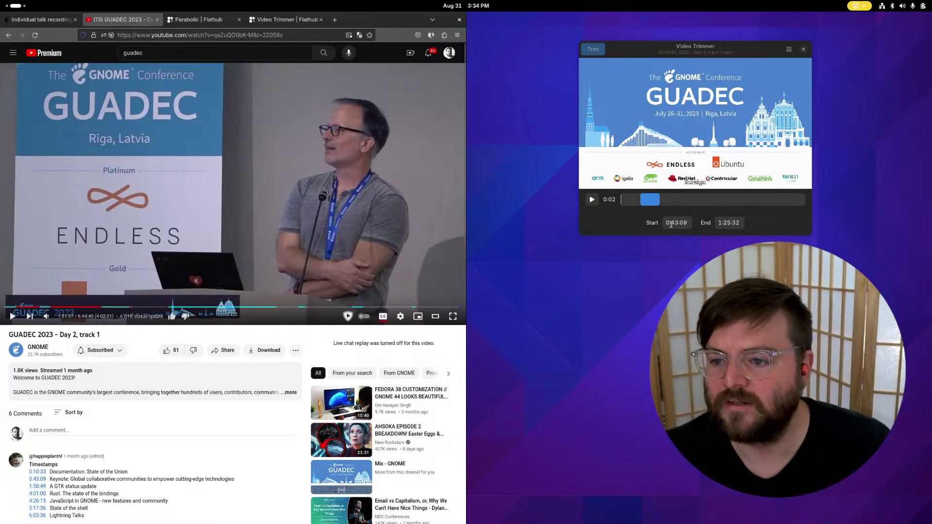
Step: Set the trim start to 1:51:37 in Video Trimmer
{"action": "left_click", "coordinate": [671, 224]}
{"action": "key", "text": "ctrl+a"}
{"action": "type", "text": "1:51:37"}
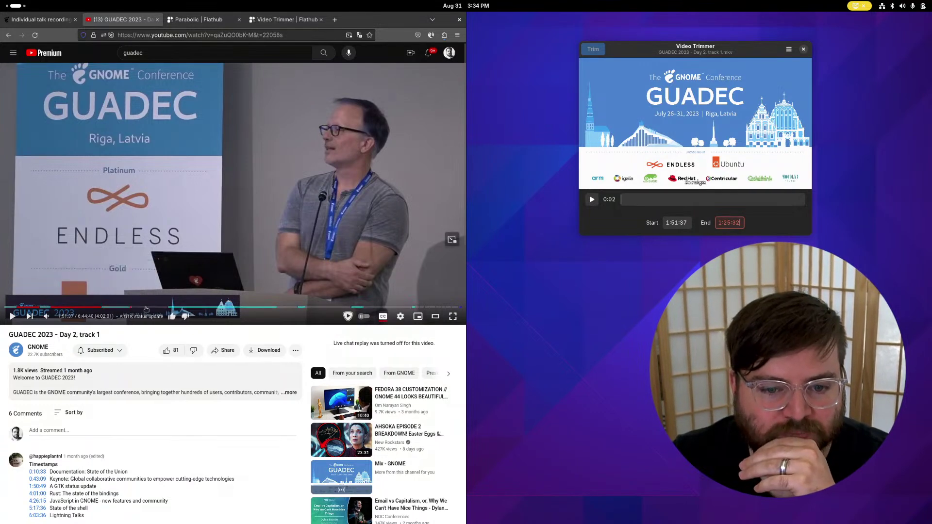
Step: Jump the recording ahead to the talk's closing questions and skip forward in five-second steps toward its end
{"action": "left_click", "coordinate": [168, 307]}
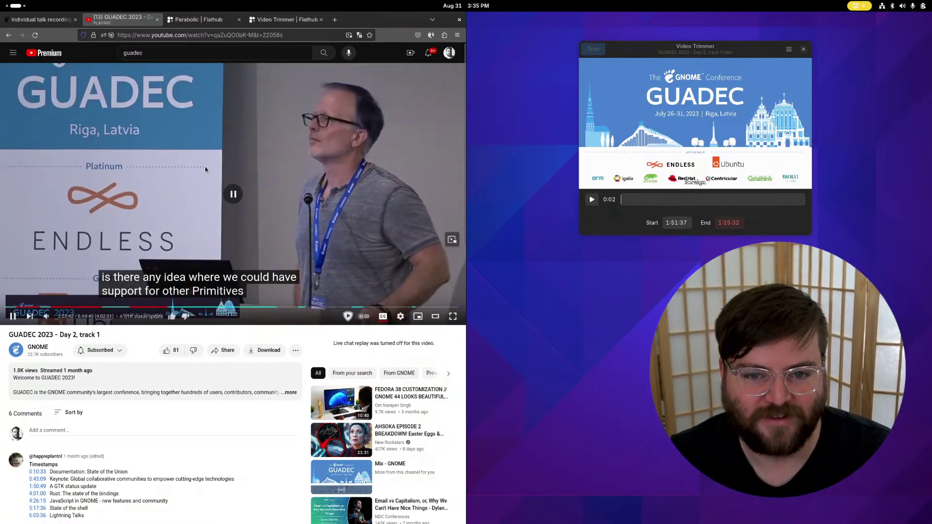
{"action": "left_click", "coordinate": [205, 169]}
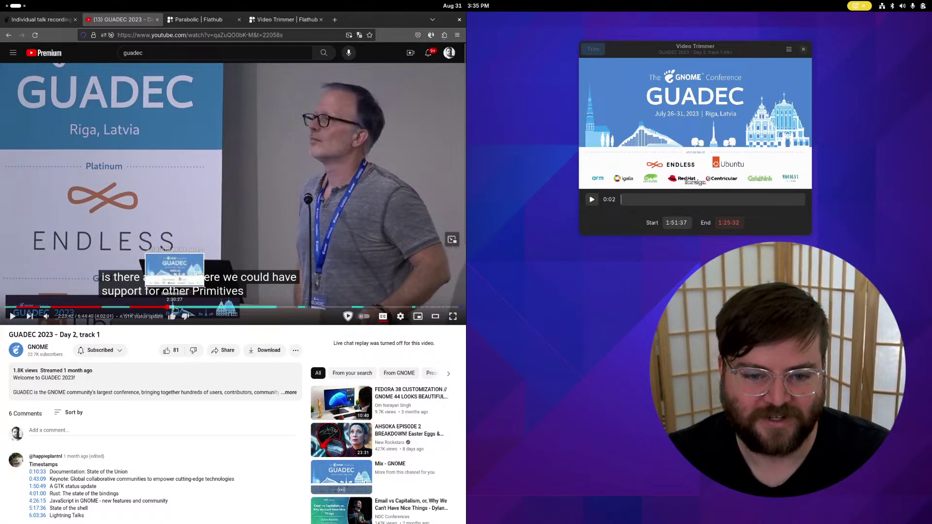
{"action": "key", "text": "space"}
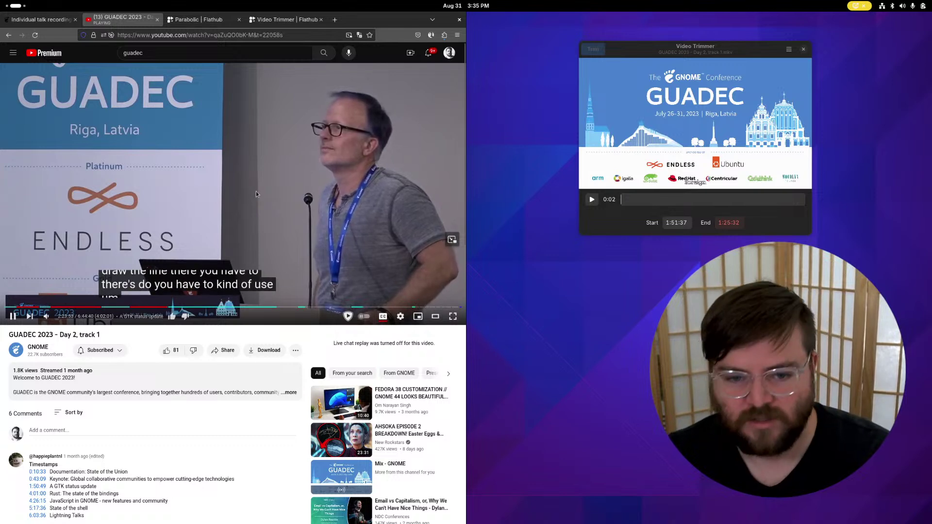
{"action": "key", "text": "Right"}
{"action": "key", "text": "Right"}
{"action": "key", "text": "Right"}
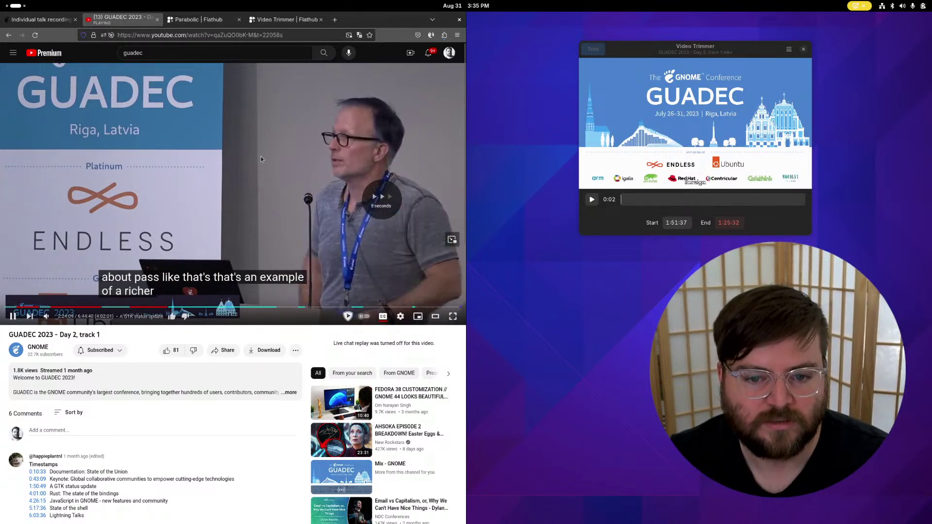
{"action": "key", "text": "Right"}
{"action": "key", "text": "Right"}
{"action": "key", "text": "Right"}
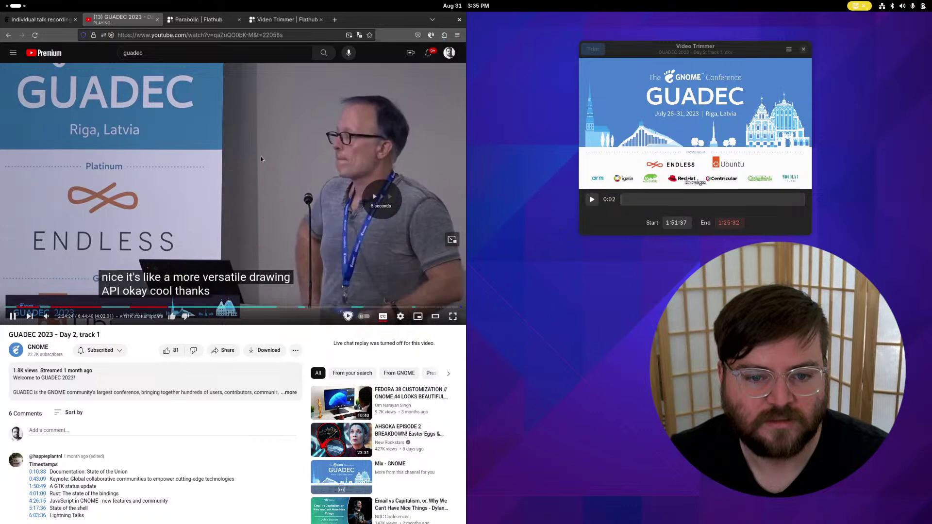
{"action": "key", "text": "Right"}
{"action": "key", "text": "Right"}
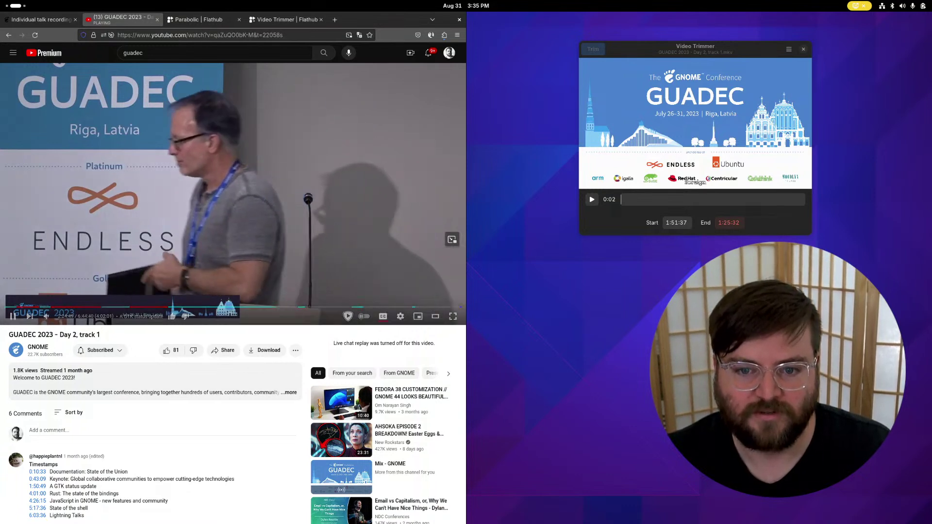
Step: Replay the moments around the speaker leaving the podium and pause the recording at 2:24:51
{"action": "left_click", "coordinate": [247, 203]}
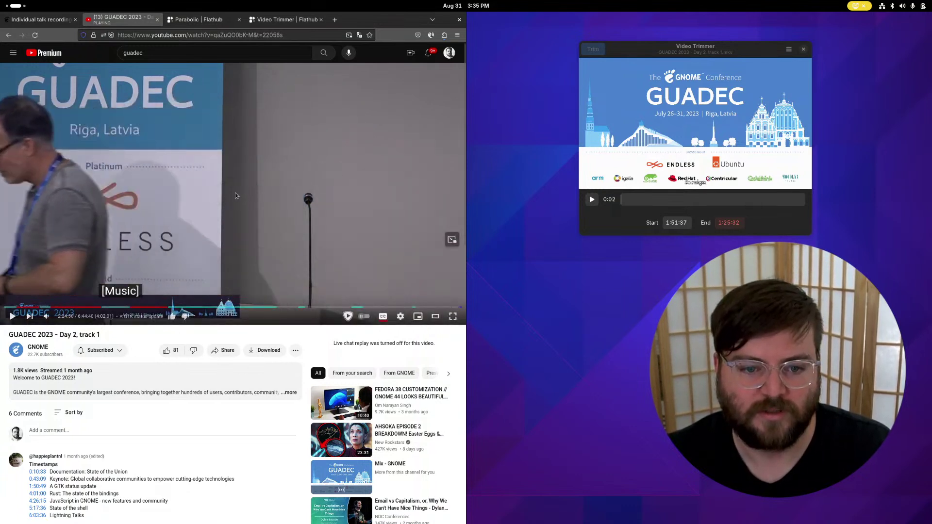
{"action": "left_click", "coordinate": [235, 196]}
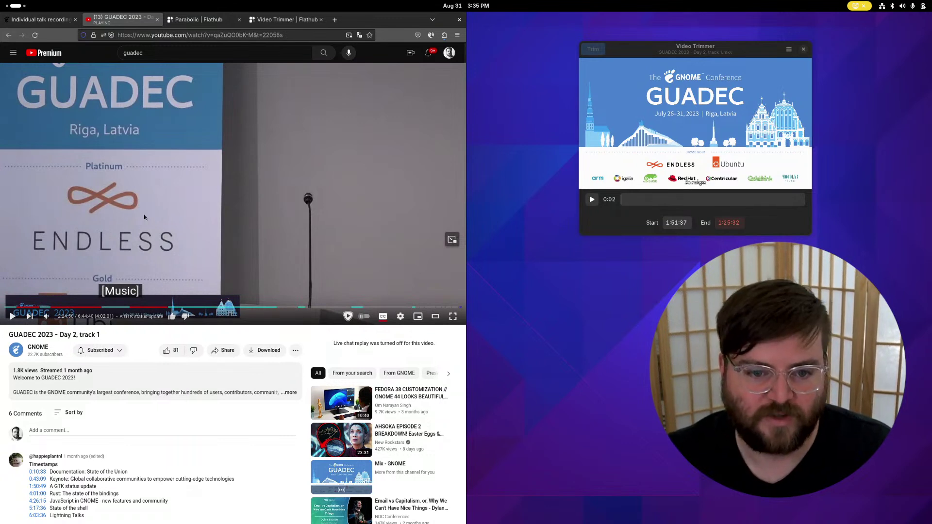
{"action": "left_click", "coordinate": [197, 204]}
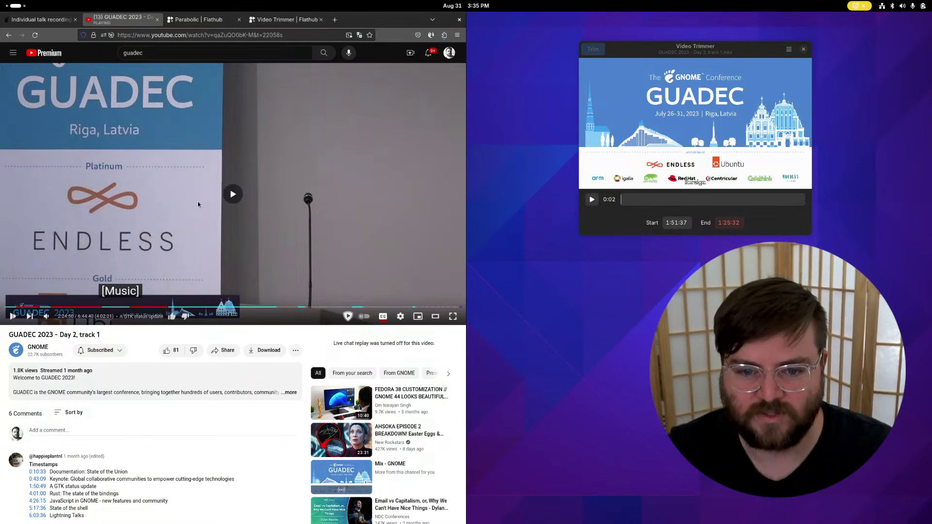
{"action": "left_click", "coordinate": [243, 206]}
{"action": "left_click", "coordinate": [243, 205]}
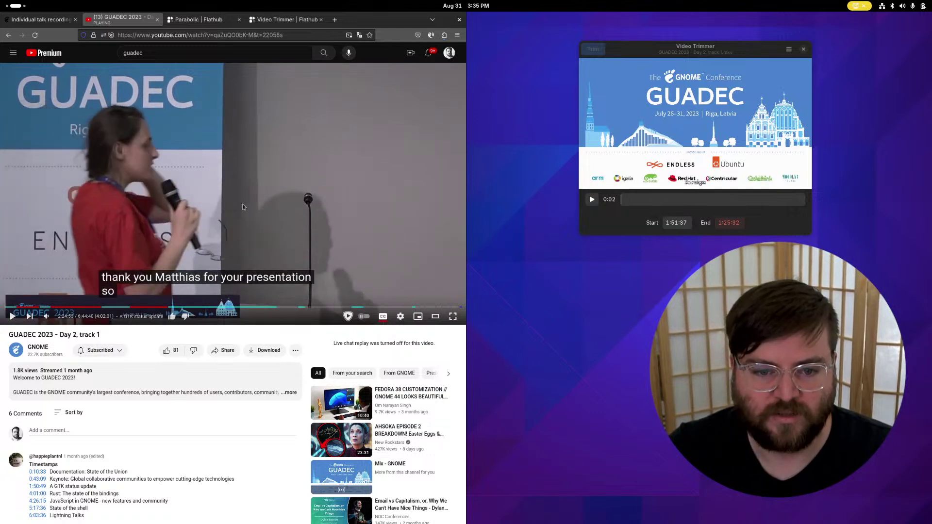
{"action": "key", "text": "Left"}
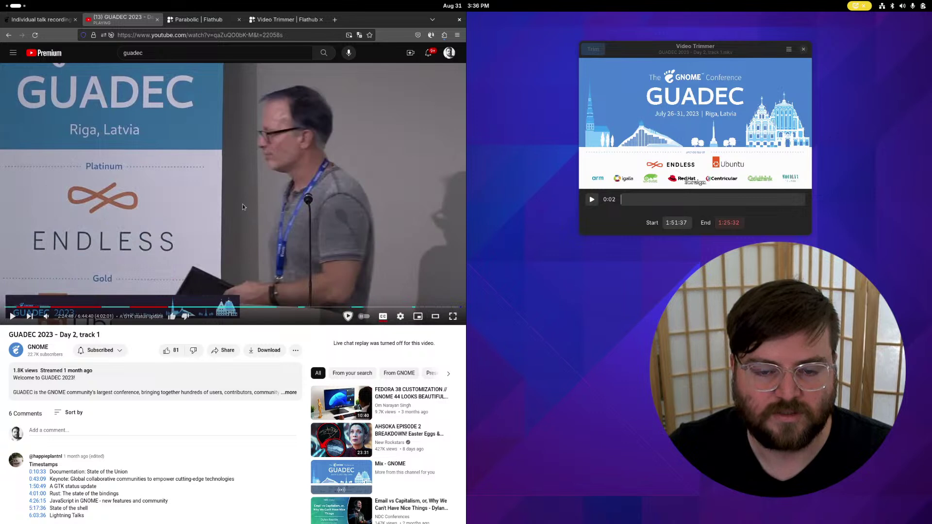
{"action": "left_click", "coordinate": [242, 206]}
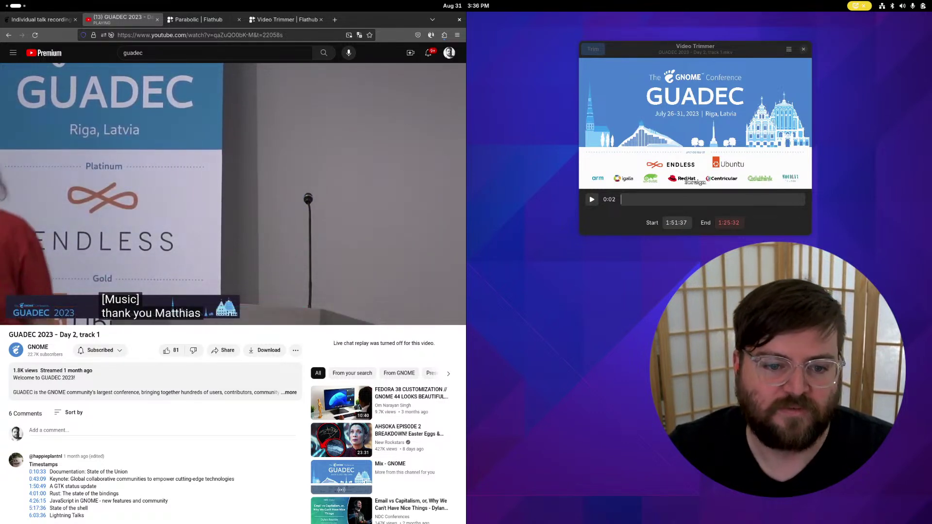
{"action": "left_click", "coordinate": [109, 260]}
{"action": "key", "text": "Left"}
{"action": "left_click", "coordinate": [190, 247]}
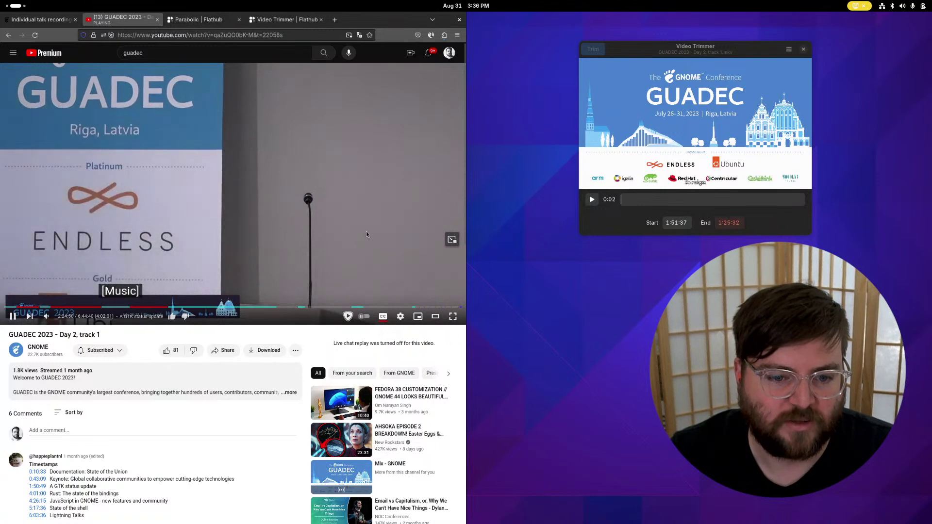
{"action": "left_click", "coordinate": [357, 219]}
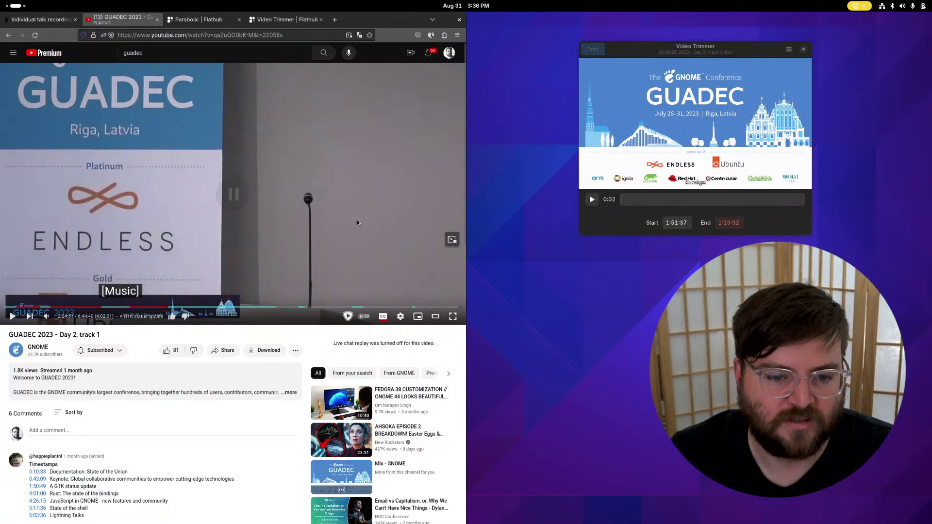
Step: Set the trim end to 2:24:51 in Video Trimmer
{"action": "left_click", "coordinate": [733, 222]}
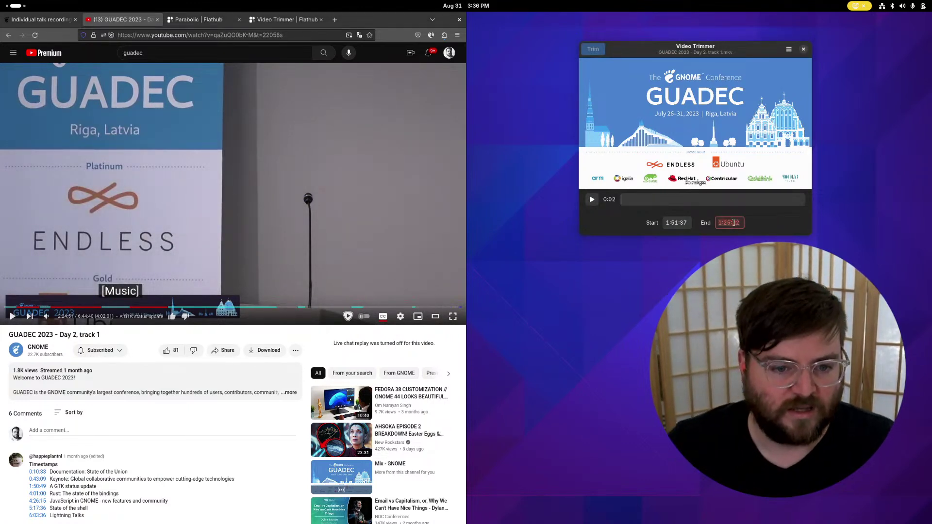
{"action": "type", "text": "2:24"}
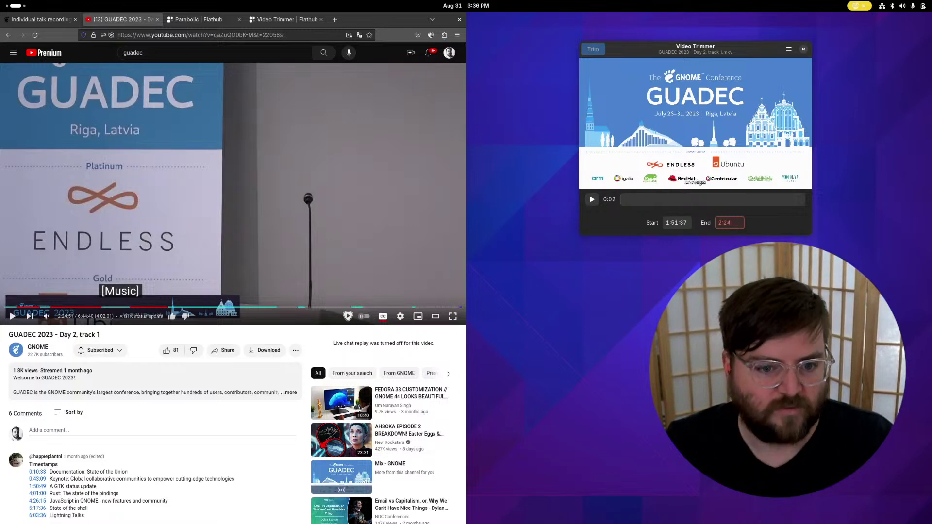
{"action": "type", "text": ":51"}
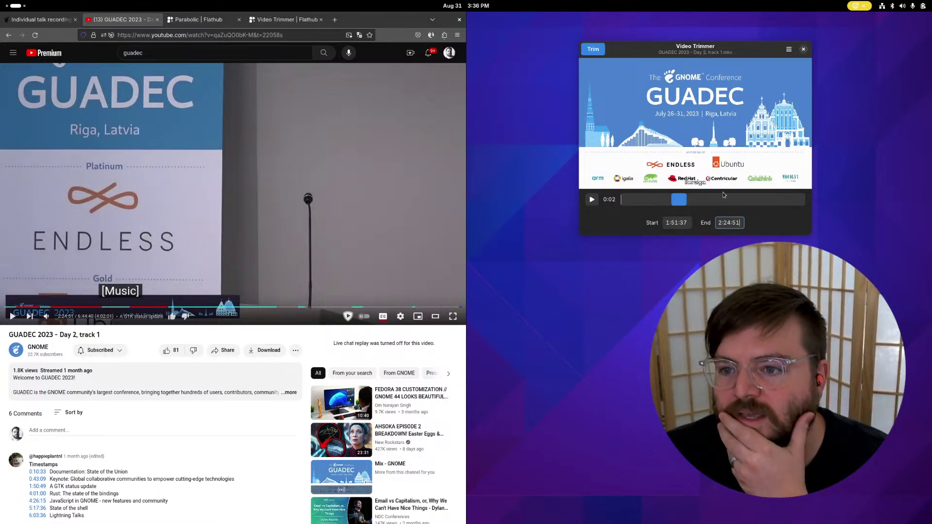
Step: Trim the clip and save it as "A GTK status update.mkv" in GUADEC 2023's "Day 2 Track 1" folder, using the title from the timestamps comment
{"action": "left_click", "coordinate": [597, 50]}
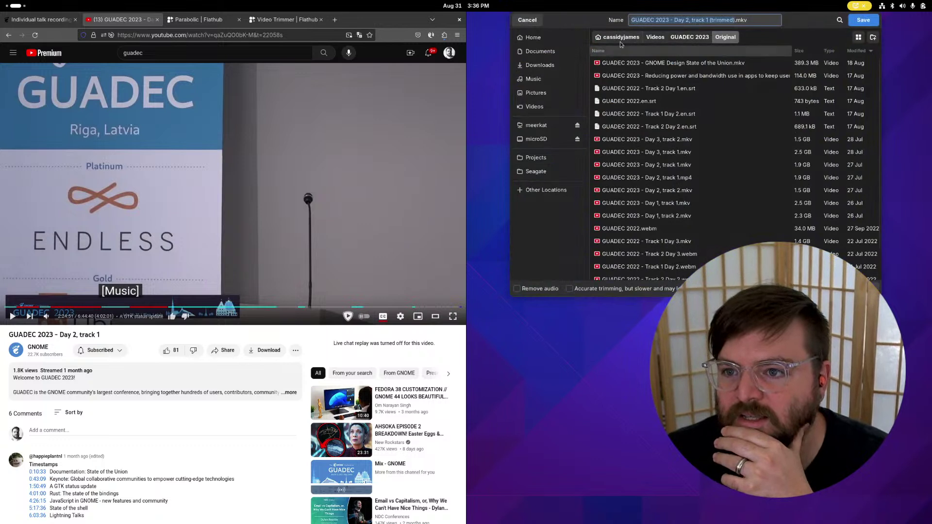
{"action": "left_click", "coordinate": [694, 39]}
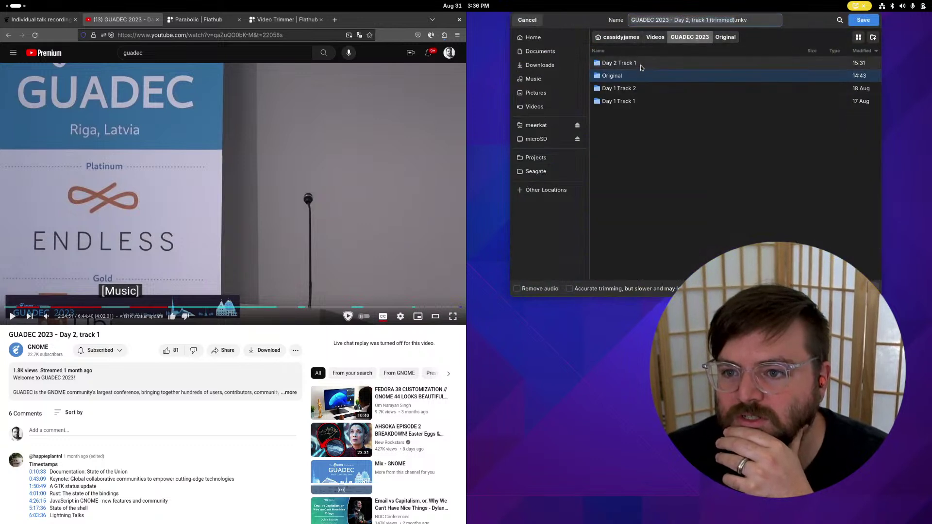
{"action": "double_click", "coordinate": [640, 65]}
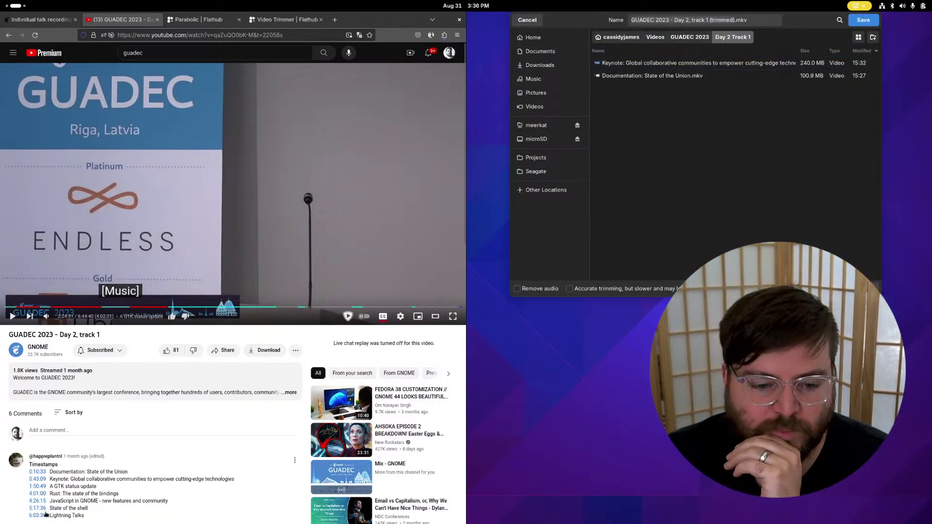
{"action": "left_click_drag", "start_coordinate": [50, 486], "coordinate": [93, 486]}
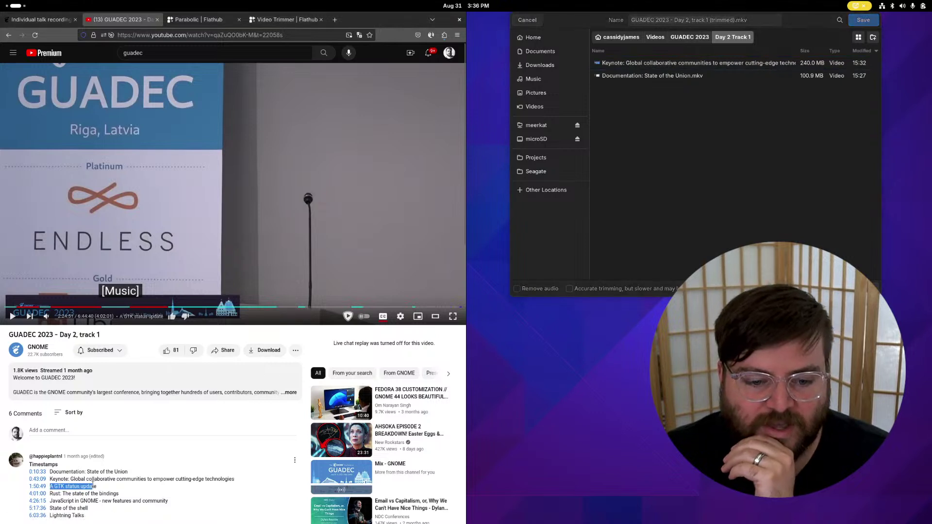
{"action": "left_click", "coordinate": [737, 19]}
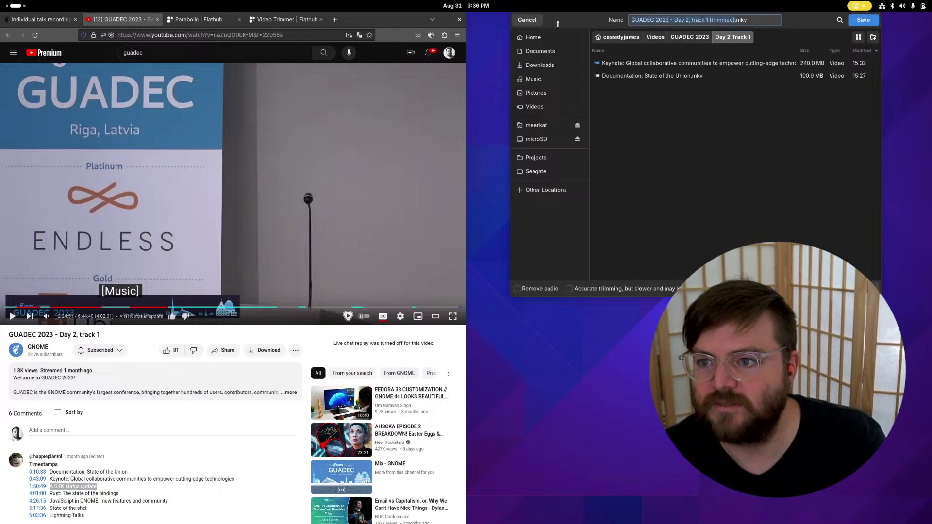
{"action": "type", "text": "A GTK status update"}
{"action": "type", "text": "."}
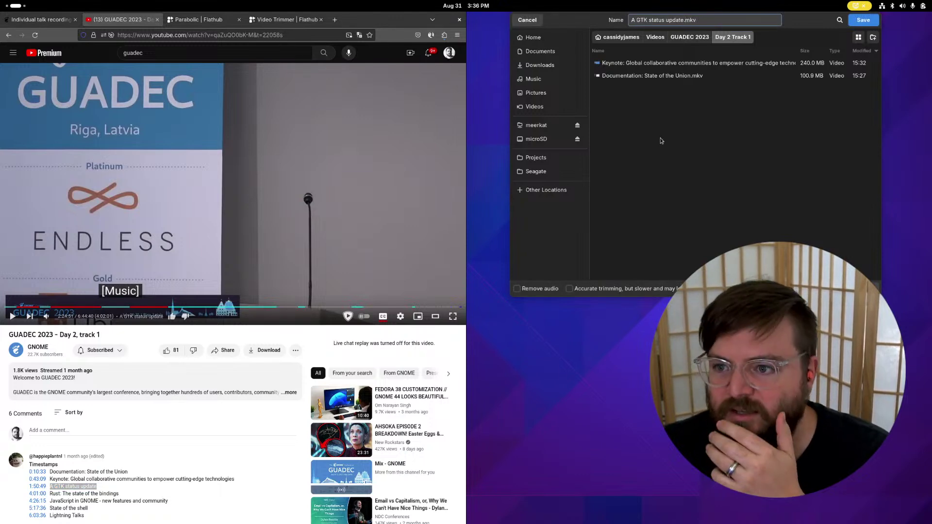
{"action": "key", "text": "Return"}
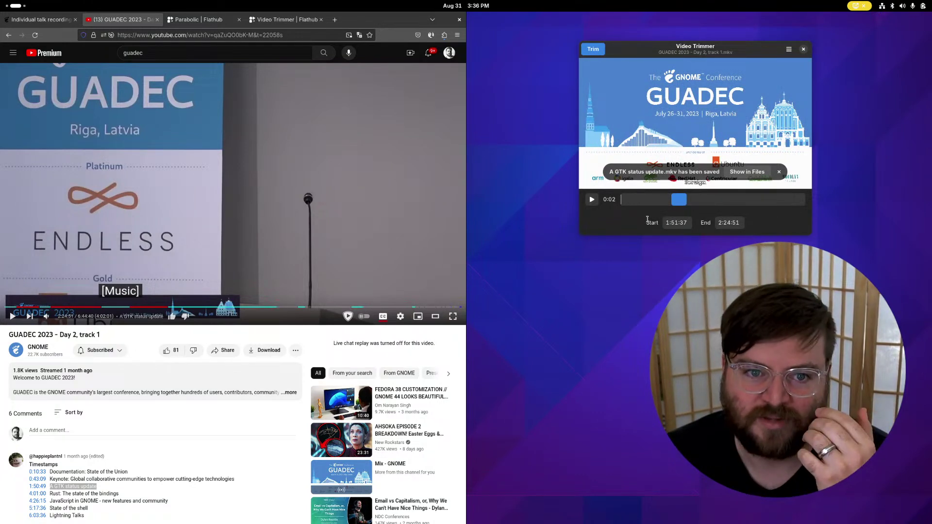
Step: Examine the remaining talk and lightning talk timestamps in the comment below the recording
{"action": "mouse_move", "coordinate": [728, 49]}
{"action": "left_mouse_down"}
{"action": "mouse_move", "coordinate": [732, 42]}
{"action": "mouse_move", "coordinate": [715, 45]}
{"action": "left_mouse_up"}
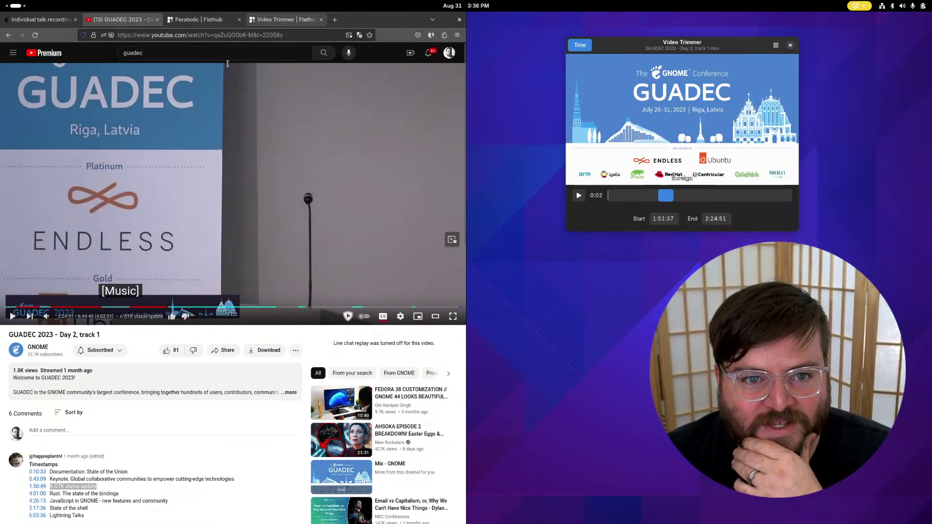
{"action": "mouse_move", "coordinate": [340, 522]}
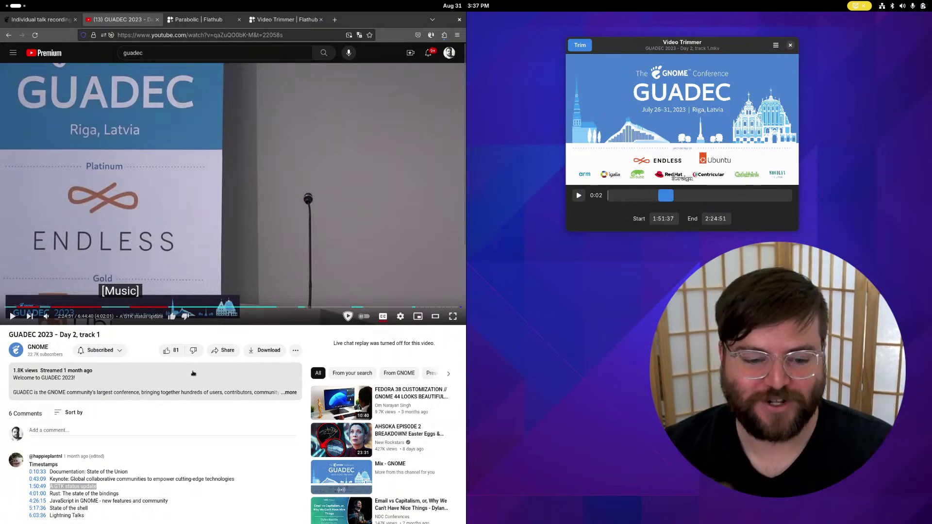
{"action": "scroll", "coordinate": [96, 424], "scroll_direction": "down", "scroll_amount": 4}
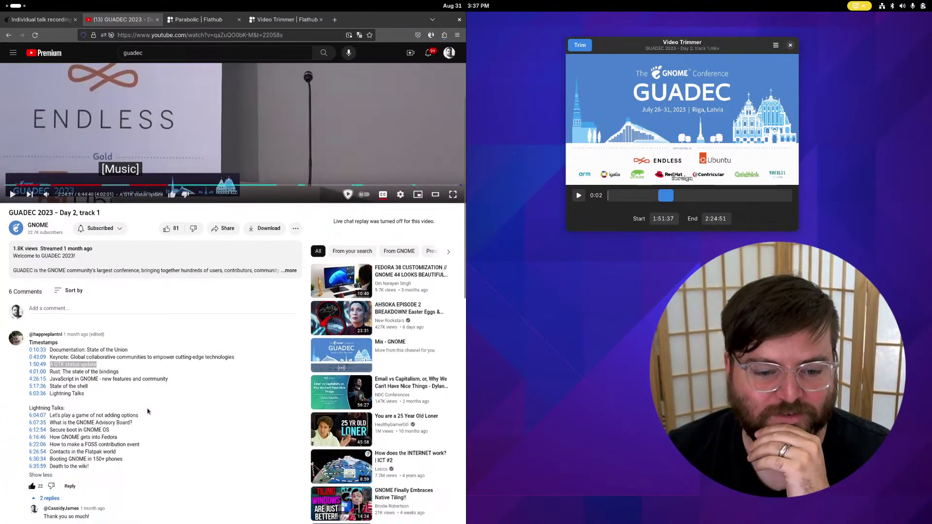
{"action": "scroll", "coordinate": [121, 466], "scroll_direction": "down", "scroll_amount": 1}
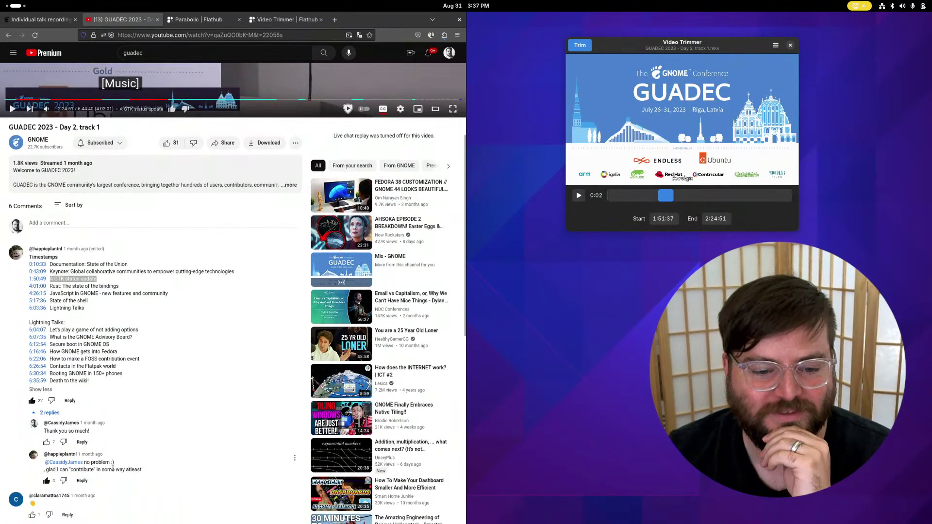
{"action": "triple_click", "coordinate": [78, 470]}
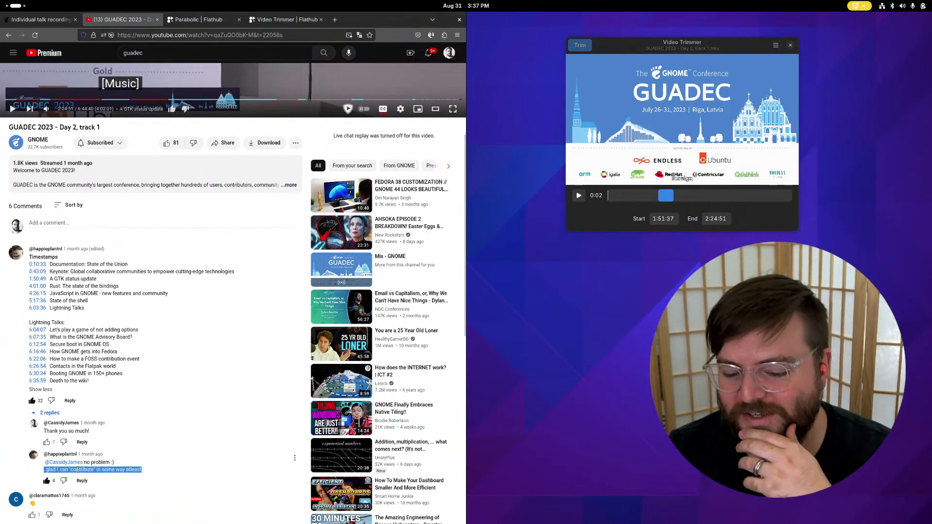
{"action": "left_click", "coordinate": [77, 470]}
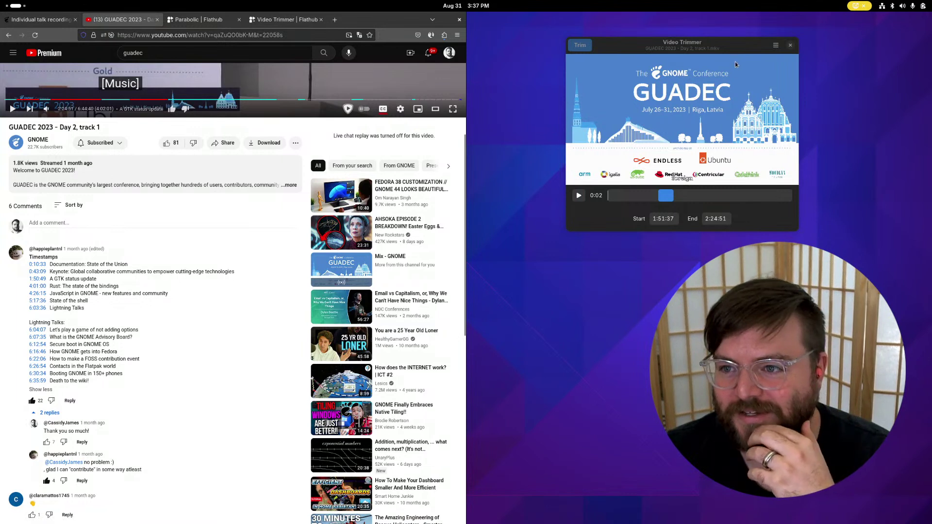
{"action": "left_click_drag", "start_coordinate": [735, 47], "coordinate": [741, 39]}
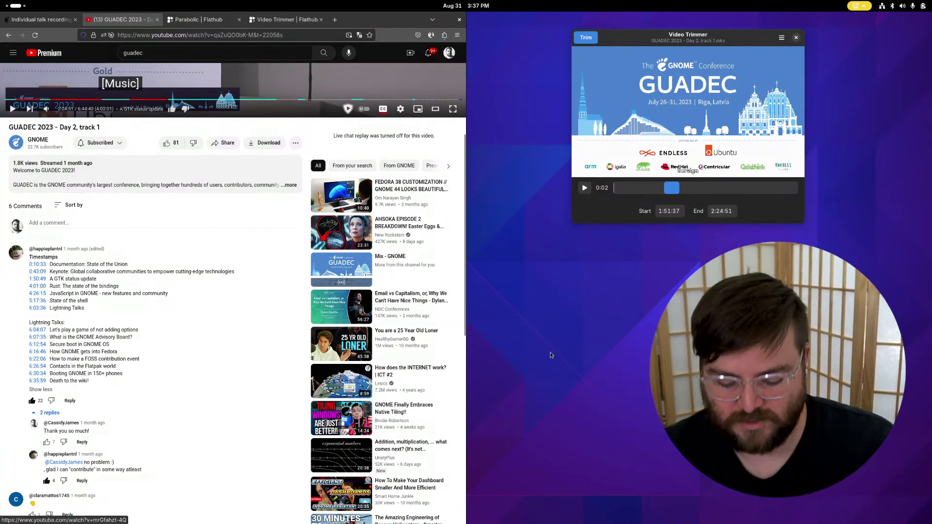
Step: Check the saved clips in GUADEC 2023's "Day 2 Track 1" folder in Files and return to the recording
{"action": "key", "text": "super"}
{"action": "key", "text": "super+Page_Down"}
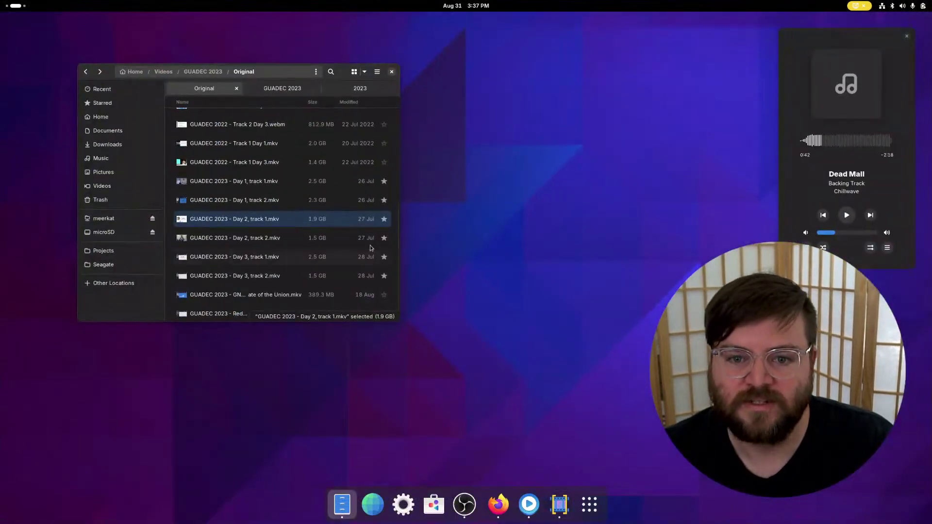
{"action": "left_click", "coordinate": [293, 95]}
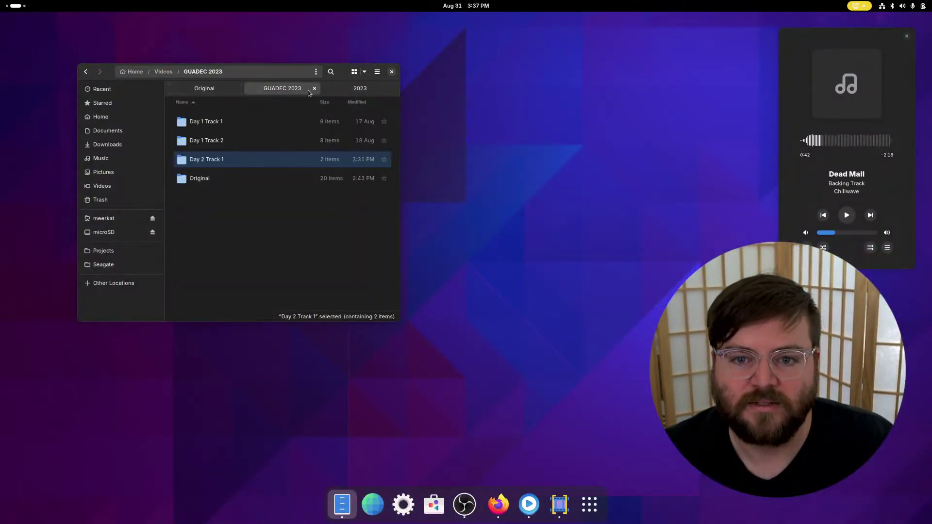
{"action": "double_click", "coordinate": [218, 160]}
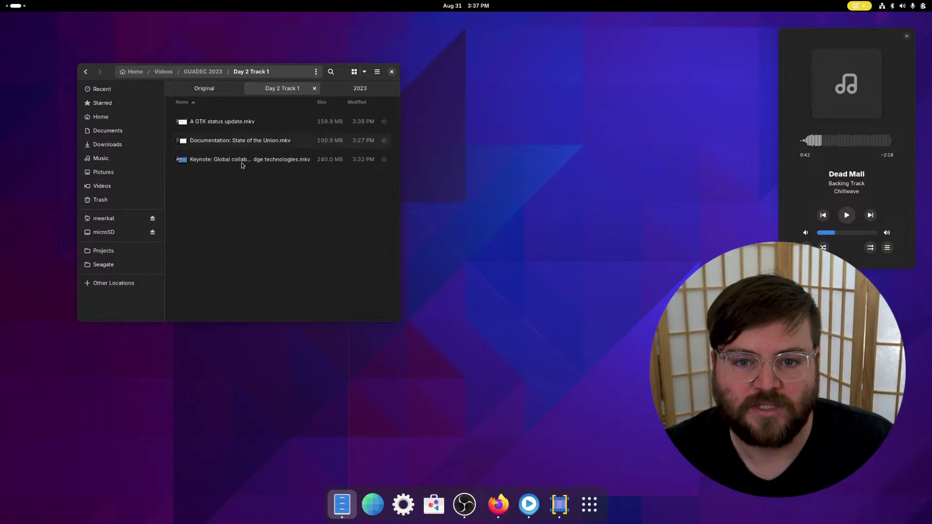
{"action": "key", "text": "super"}
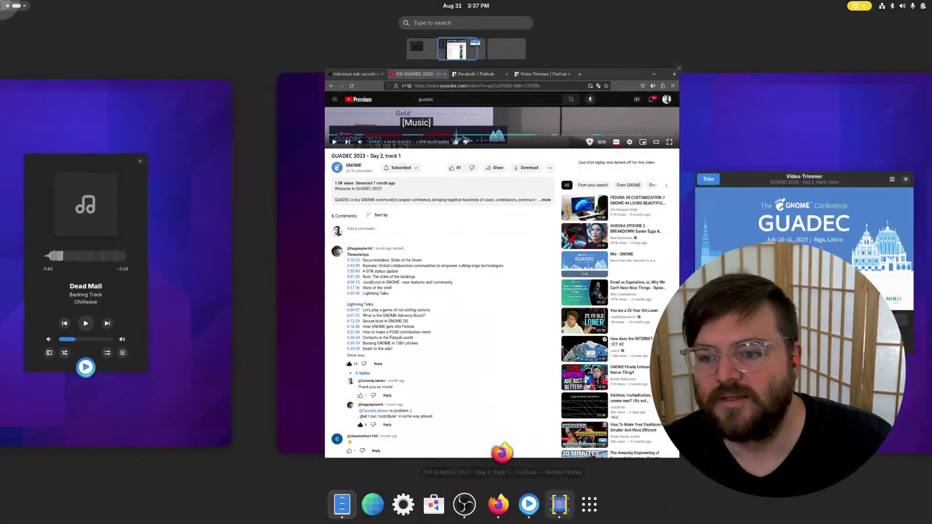
{"action": "left_click", "coordinate": [316, 150]}
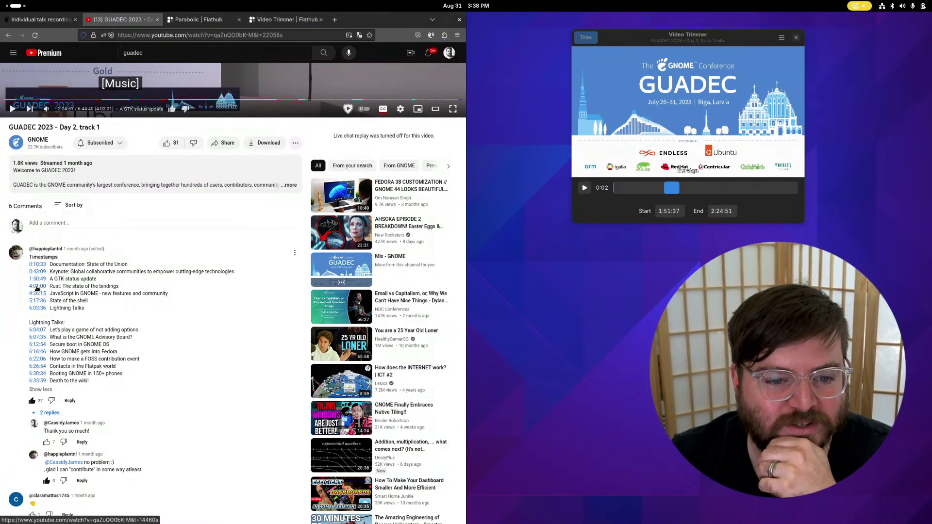
Step: Play the recording from the 4:01:00 timestamp of "Rust: The state of the bindings" to review how the talk begins
{"action": "left_click", "coordinate": [37, 287]}
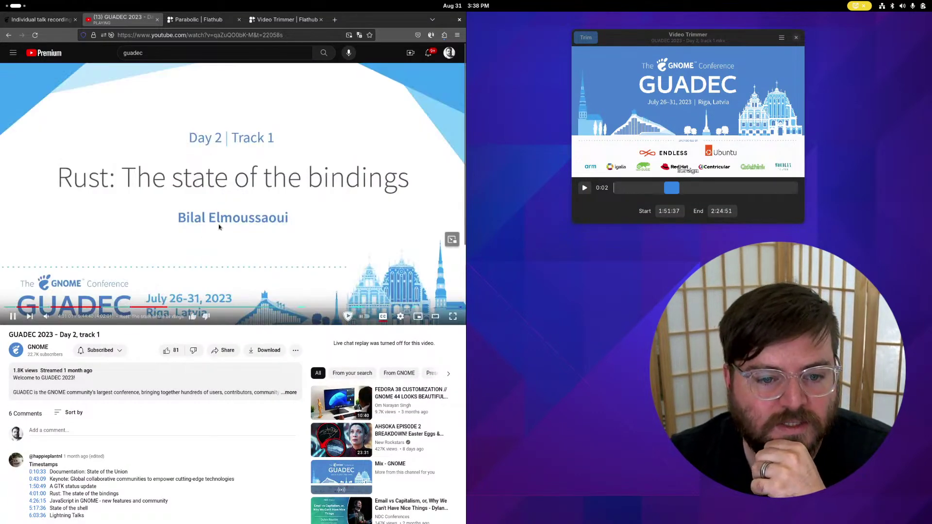
{"action": "scroll", "coordinate": [206, 427], "scroll_direction": "down", "scroll_amount": 1}
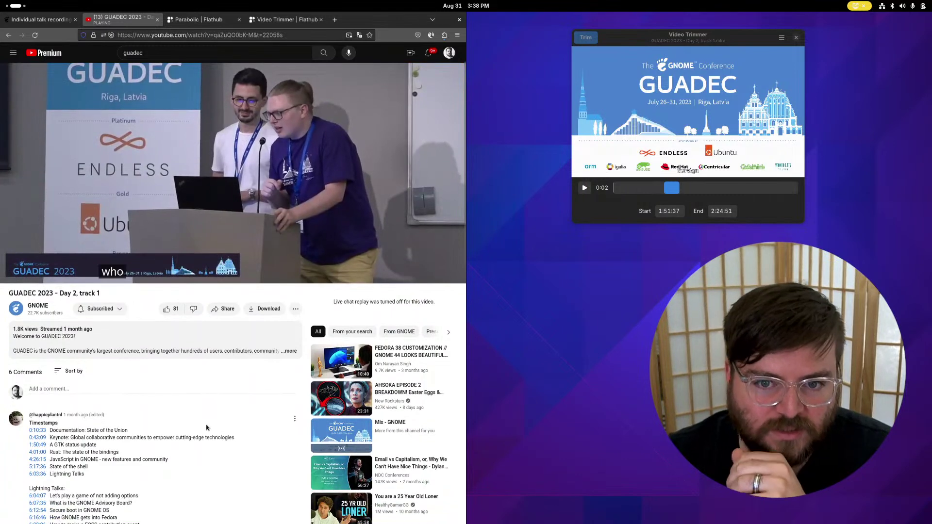
{"action": "scroll", "coordinate": [207, 427], "scroll_direction": "down", "scroll_amount": 1}
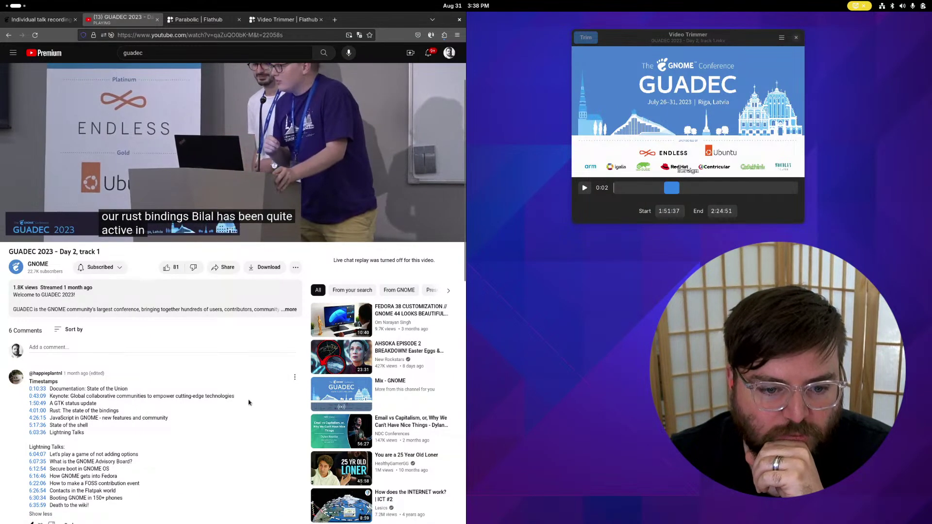
{"action": "scroll", "coordinate": [249, 402], "scroll_direction": "up", "scroll_amount": 2}
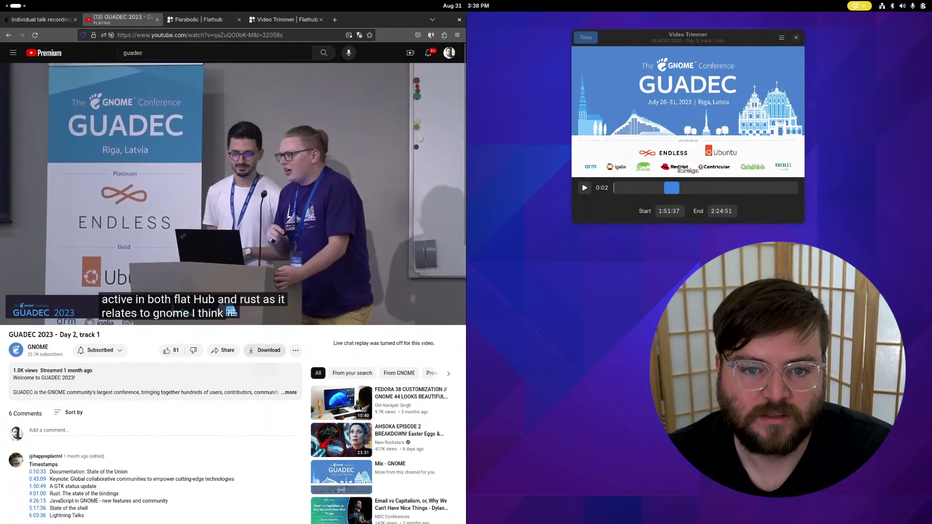
{"action": "mouse_move", "coordinate": [300, 182]}
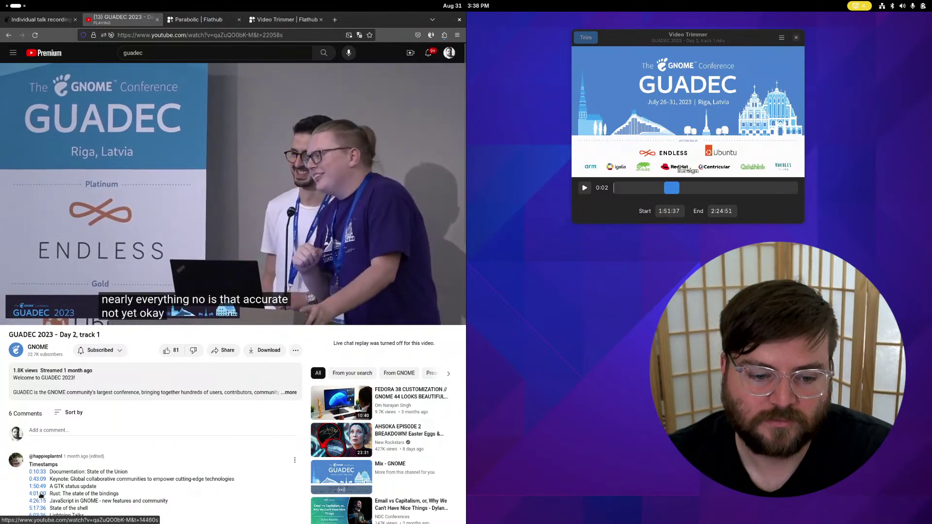
Step: Replay the Rust talk from its timestamp, skip back slightly and pause the recording on the talk's title card
{"action": "left_click", "coordinate": [45, 494]}
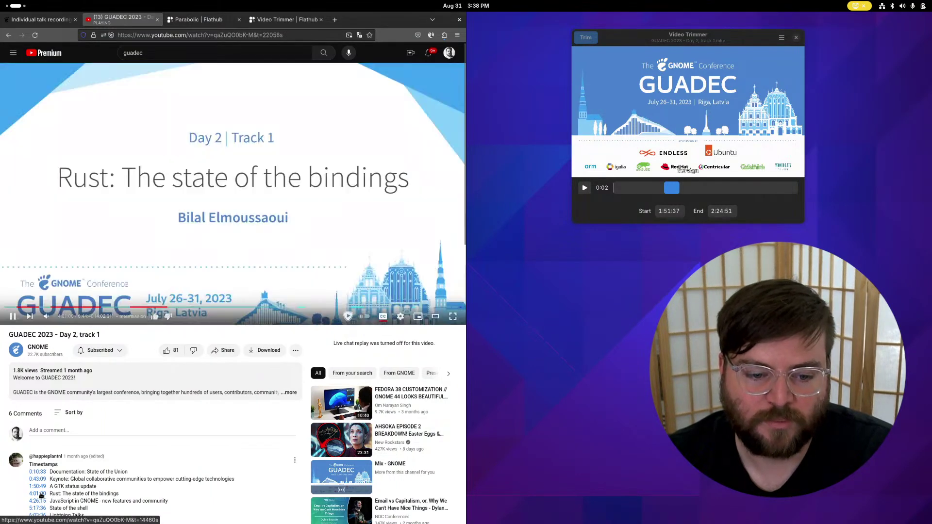
{"action": "key", "text": "Left"}
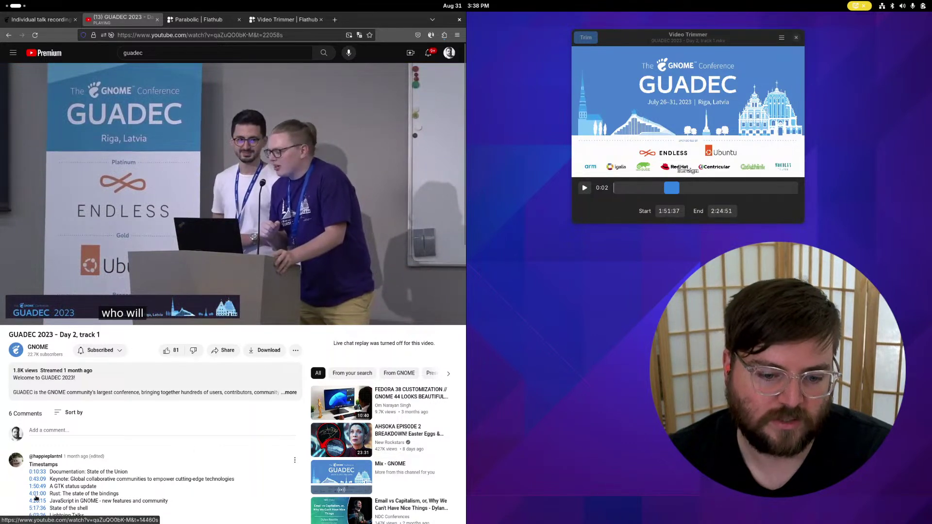
{"action": "left_click", "coordinate": [36, 495]}
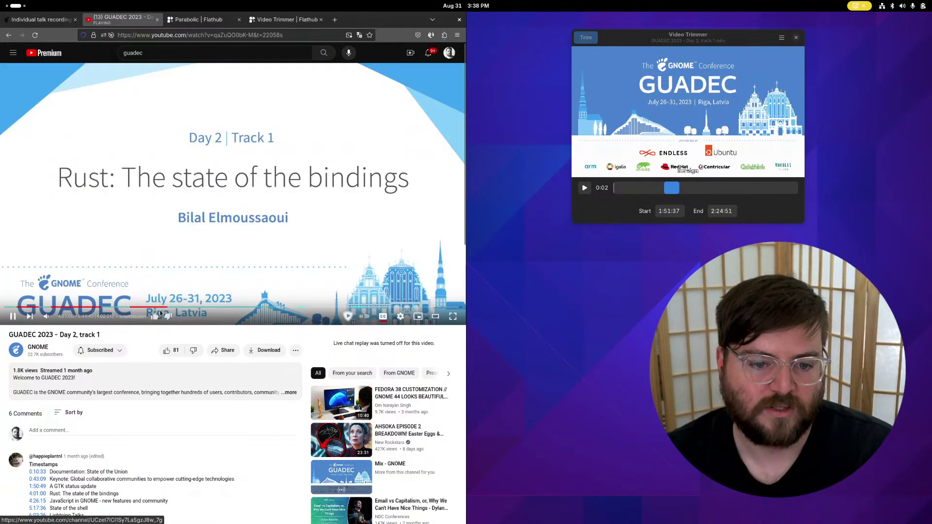
{"action": "key", "text": "Left"}
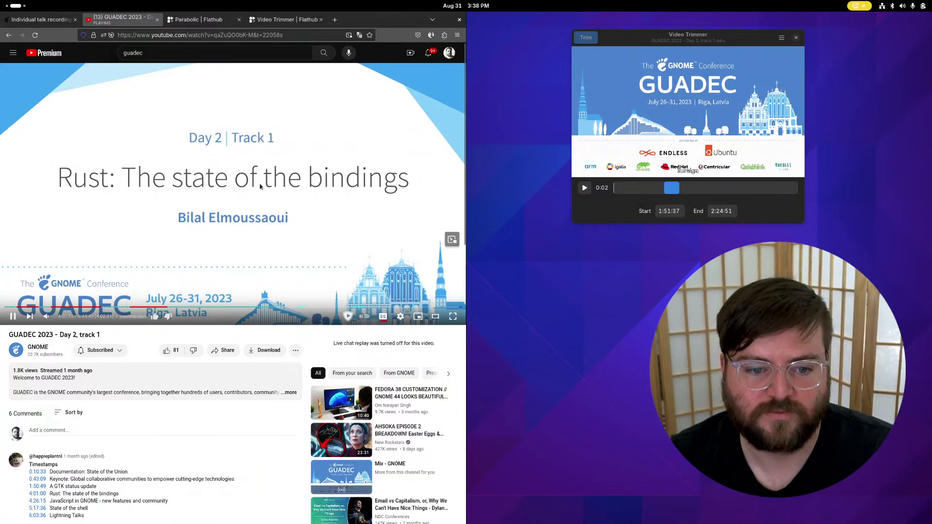
{"action": "key", "text": "space"}
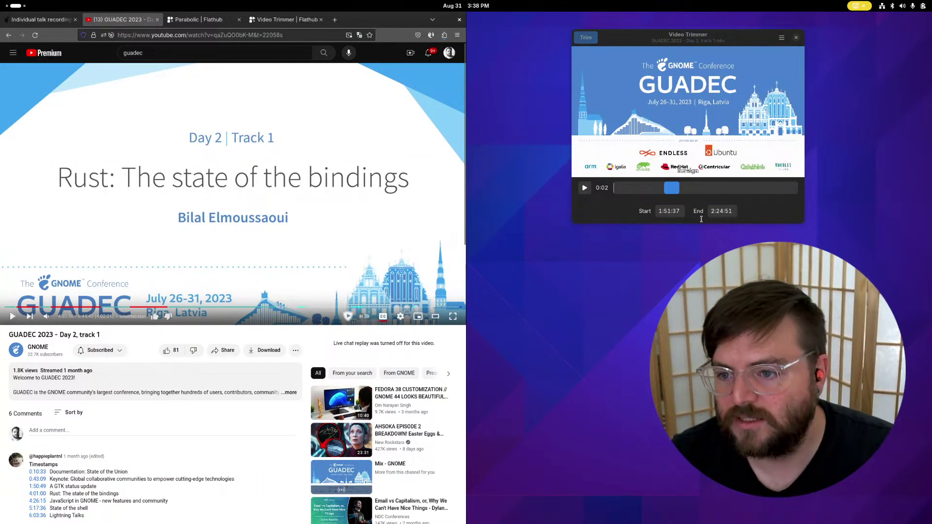
Step: Set the trim start to 4:00:57 in Video Trimmer
{"action": "left_click", "coordinate": [661, 213]}
{"action": "type", "text": "4"}
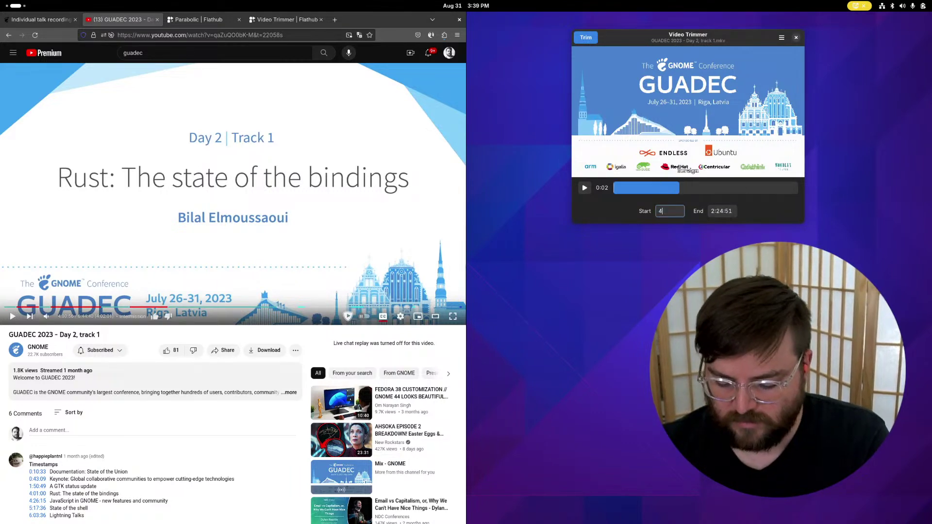
{"action": "type", "text": ":00"}
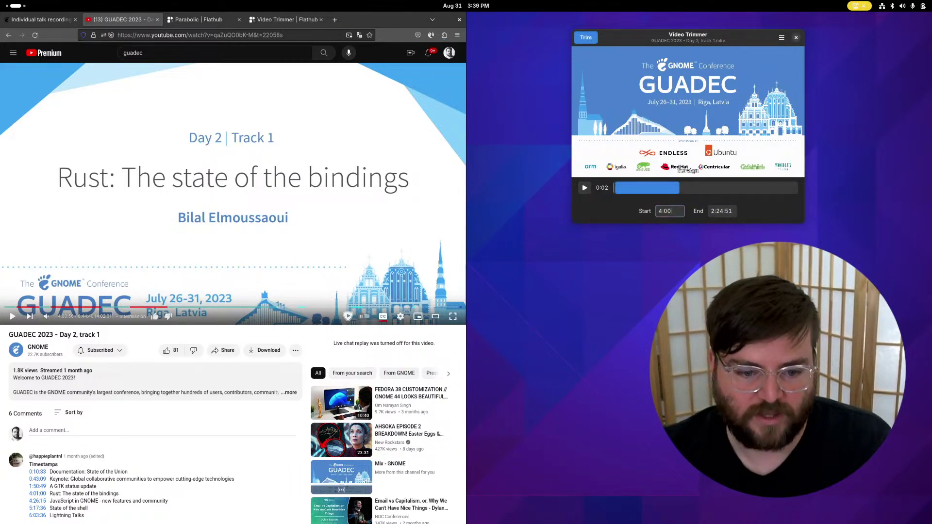
{"action": "type", "text": ":5"}
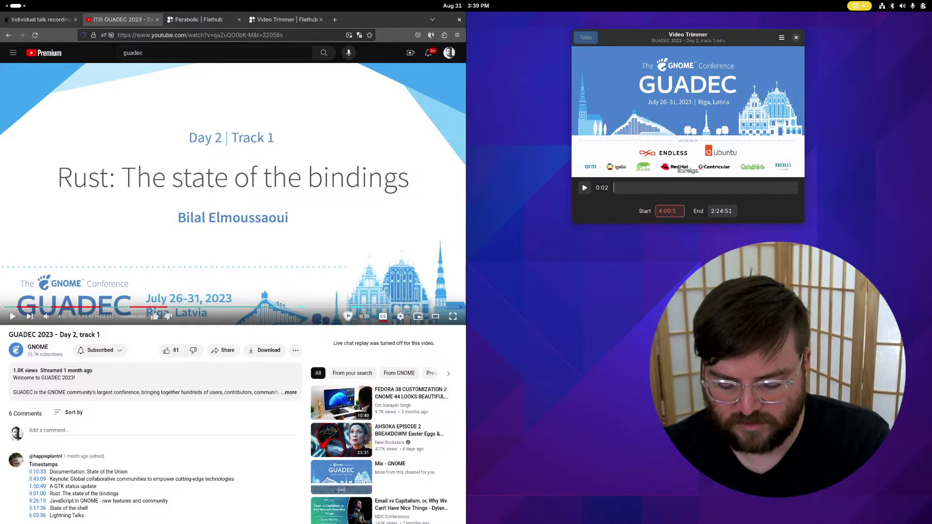
{"action": "type", "text": "7"}
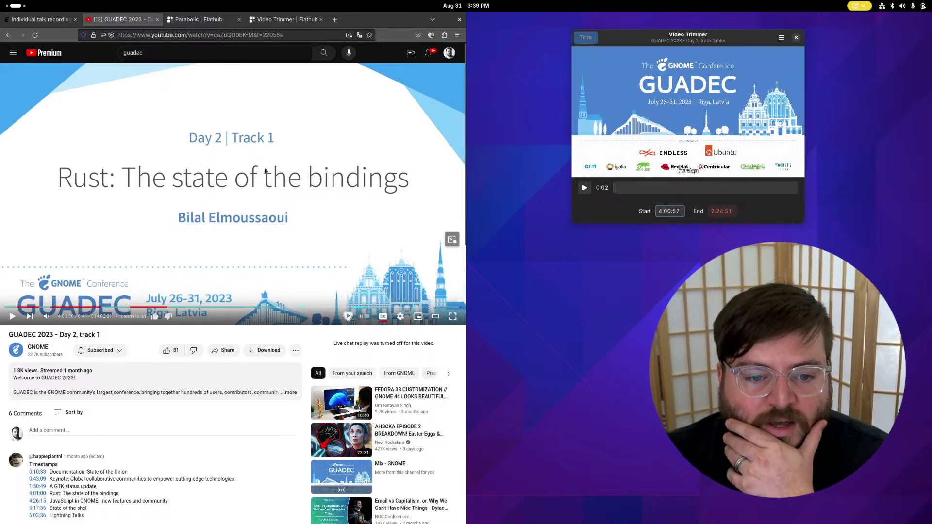
Step: Scrub through the Video Trimmer preview to the Rust talk's title card and briefly play it to compare with the recording
{"action": "left_click", "coordinate": [585, 189]}
{"action": "left_click", "coordinate": [584, 188]}
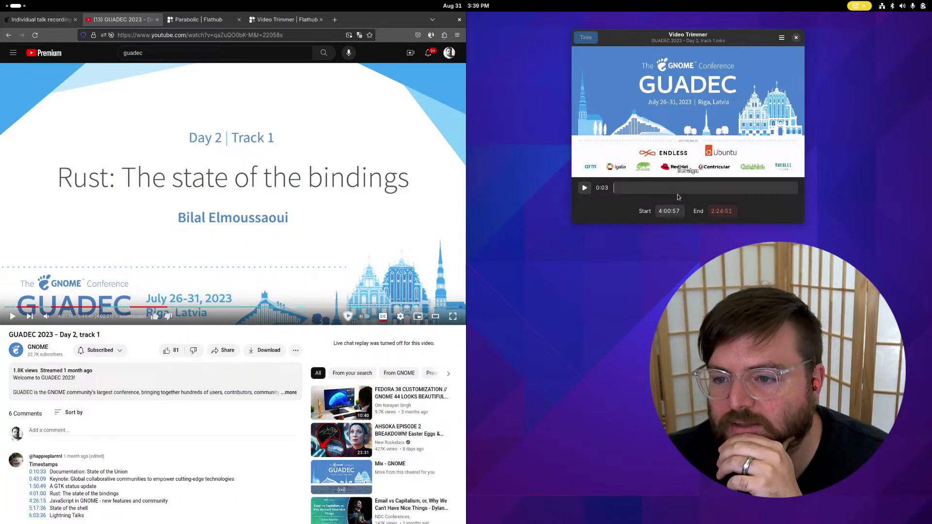
{"action": "left_click_drag", "start_coordinate": [679, 194], "coordinate": [705, 193]}
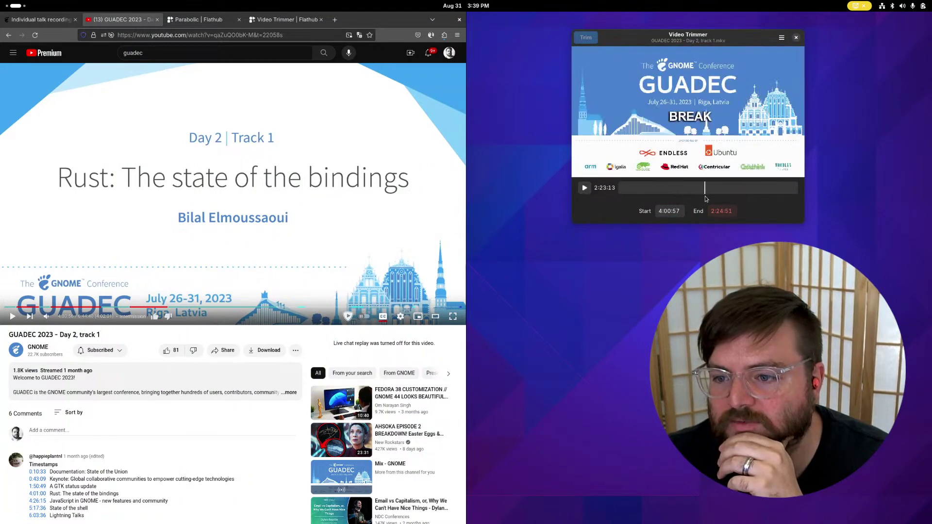
{"action": "left_click", "coordinate": [668, 211]}
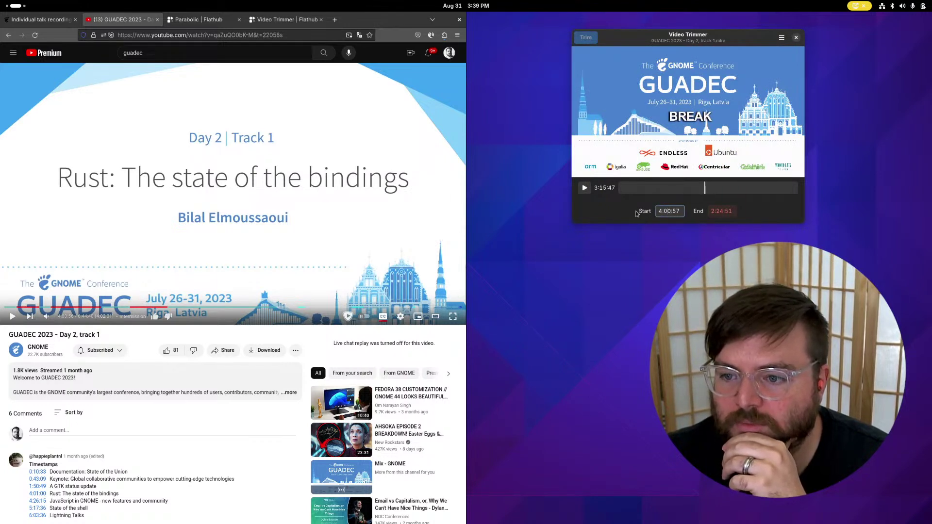
{"action": "left_click", "coordinate": [699, 193]}
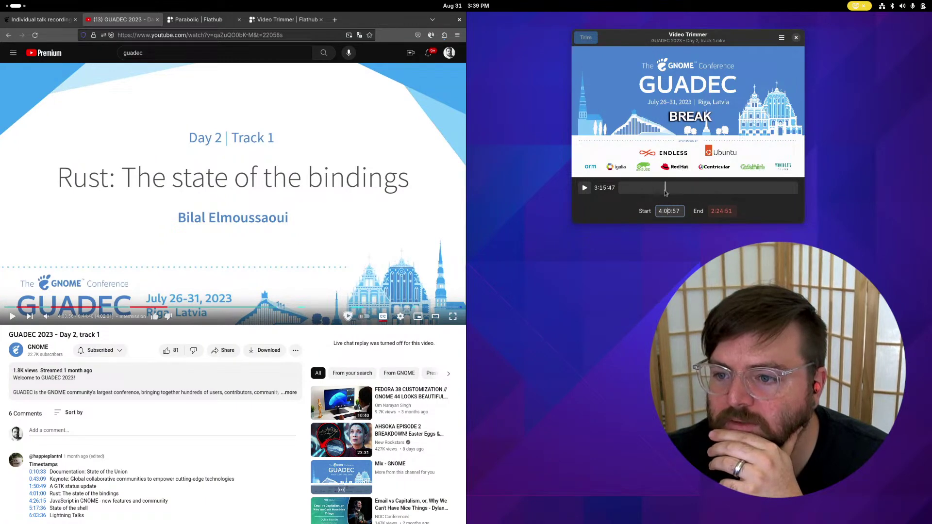
{"action": "left_click", "coordinate": [644, 191]}
{"action": "left_click_drag", "start_coordinate": [644, 192], "coordinate": [646, 191]}
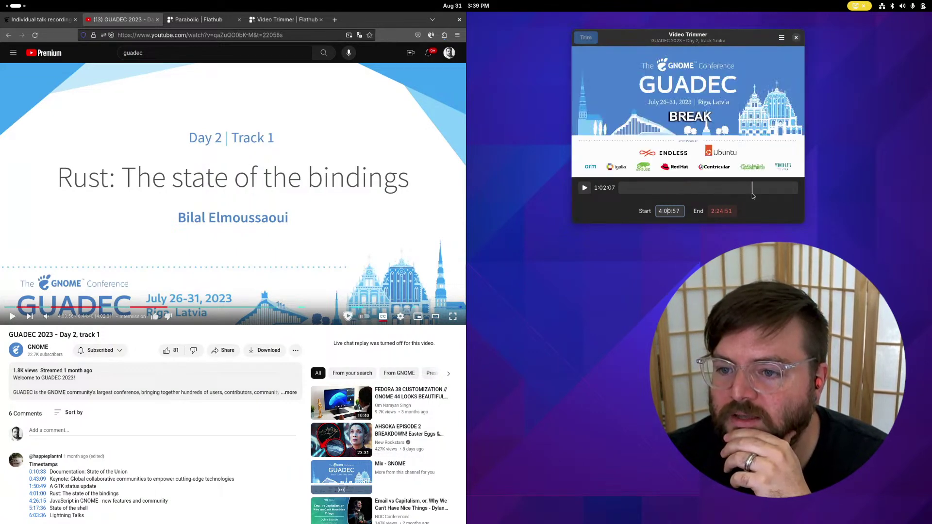
{"action": "left_click", "coordinate": [725, 192]}
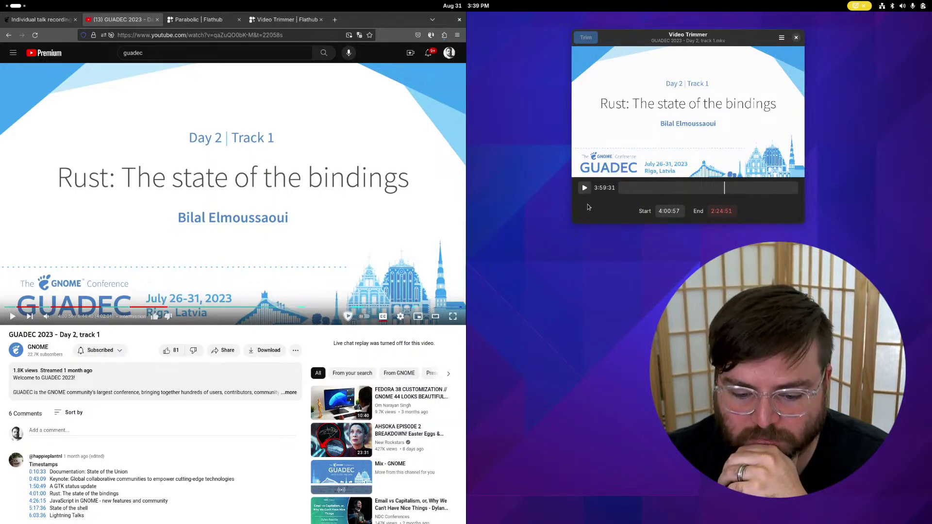
{"action": "left_click", "coordinate": [585, 187]}
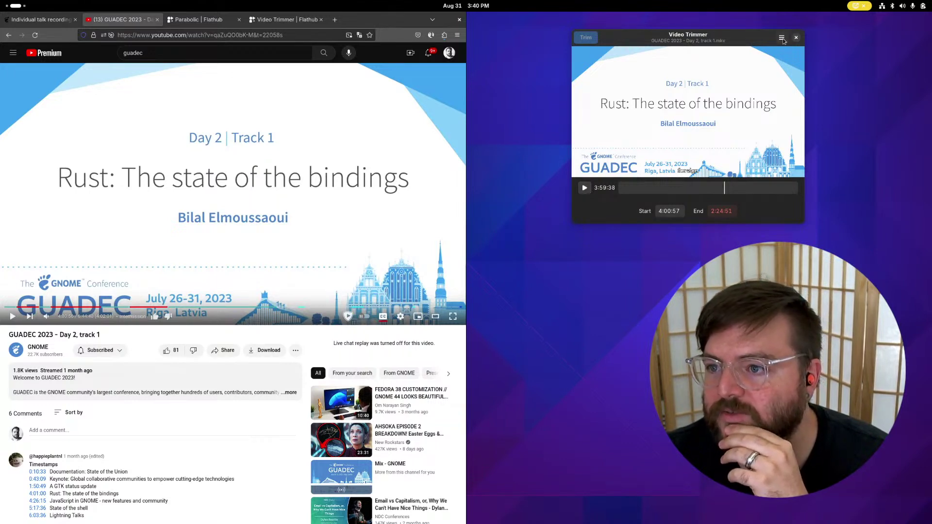
Step: From Video Trimmer's About information, go to its issue reporting page in the browser and show the project's list of existing issues
{"action": "mouse_move", "coordinate": [746, 40]}
{"action": "left_mouse_down"}
{"action": "mouse_move", "coordinate": [767, 31]}
{"action": "mouse_move", "coordinate": [737, 43]}
{"action": "mouse_move", "coordinate": [762, 37]}
{"action": "left_mouse_up"}
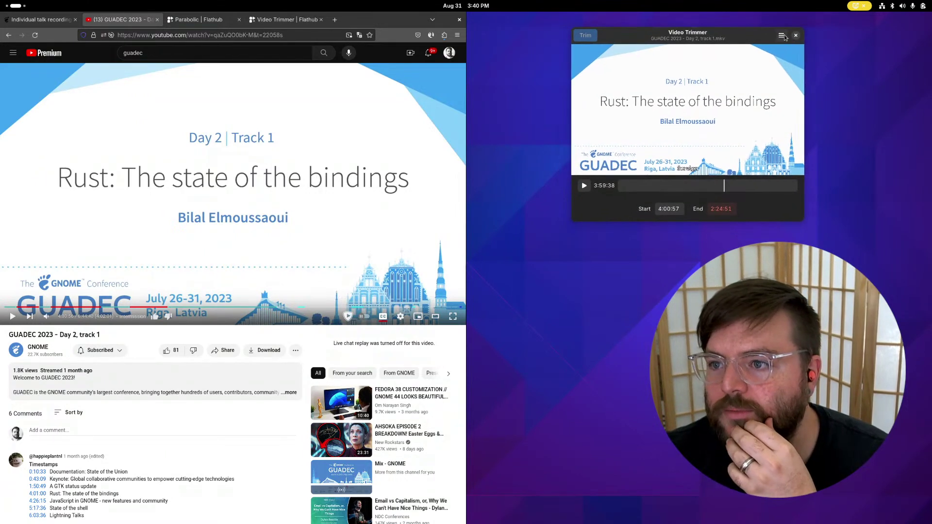
{"action": "left_click", "coordinate": [781, 35]}
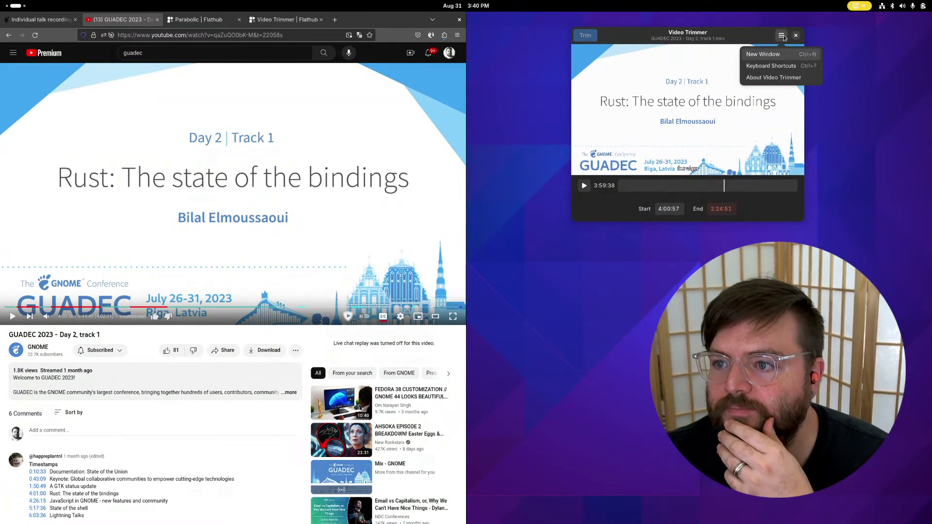
{"action": "left_click", "coordinate": [766, 78]}
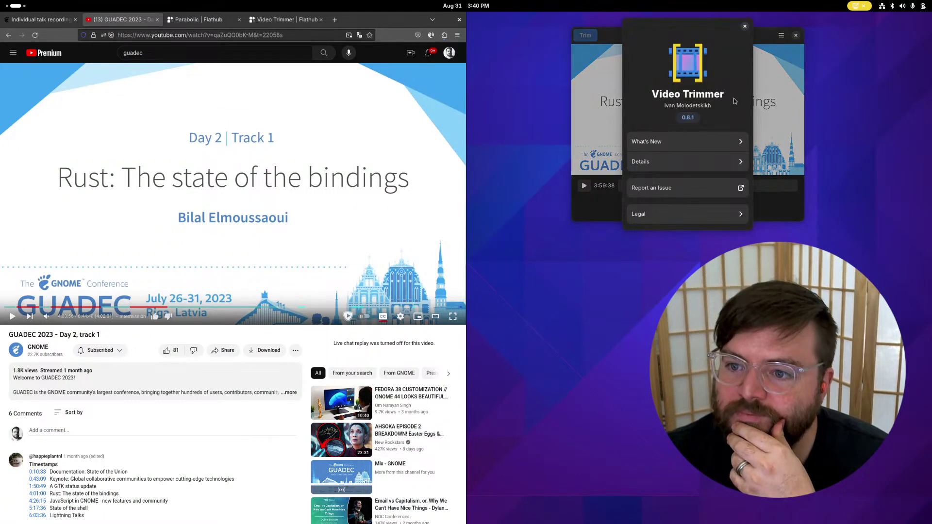
{"action": "left_click", "coordinate": [689, 190]}
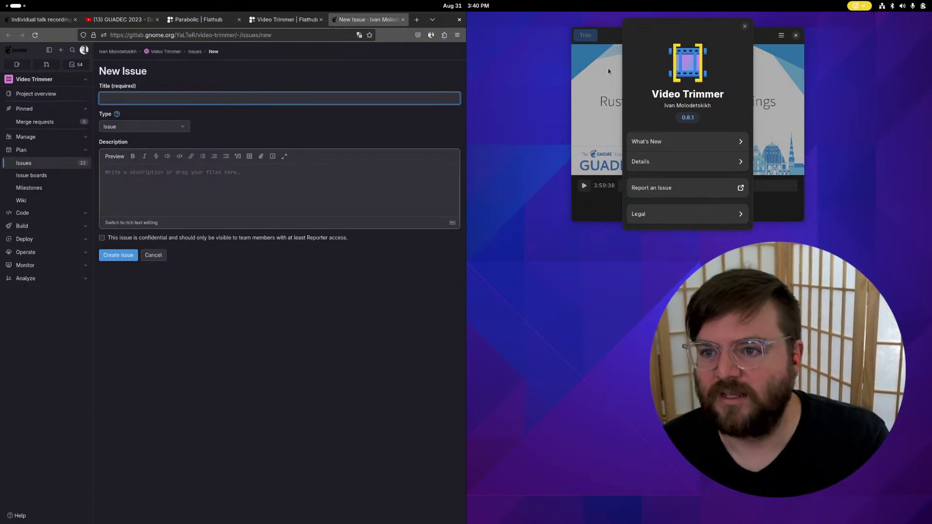
{"action": "left_click", "coordinate": [195, 52]}
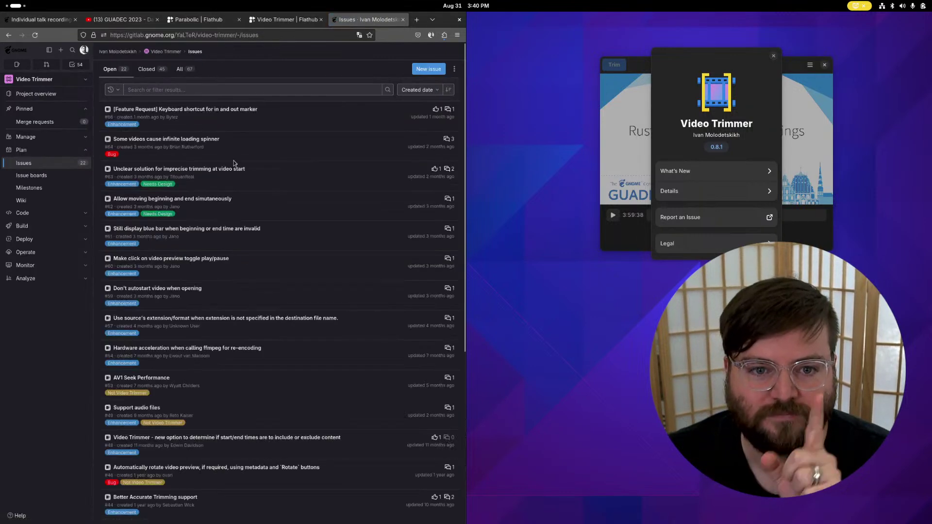
Step: Read the feature request "Keyboard shortcut for in and out marker" and return to the issue list
{"action": "left_click", "coordinate": [239, 110]}
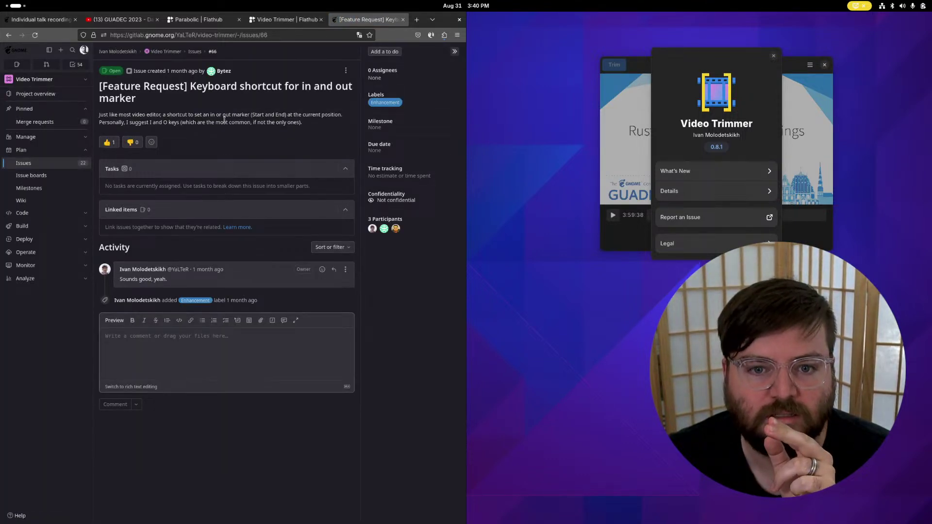
{"action": "left_click_drag", "start_coordinate": [194, 118], "coordinate": [251, 136]}
{"action": "left_click", "coordinate": [251, 135]}
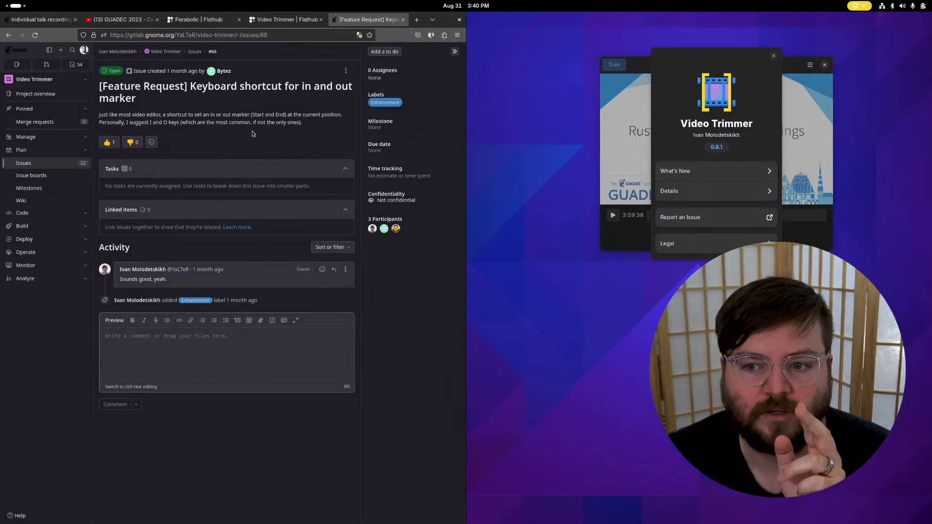
{"action": "key", "text": "alt+Left"}
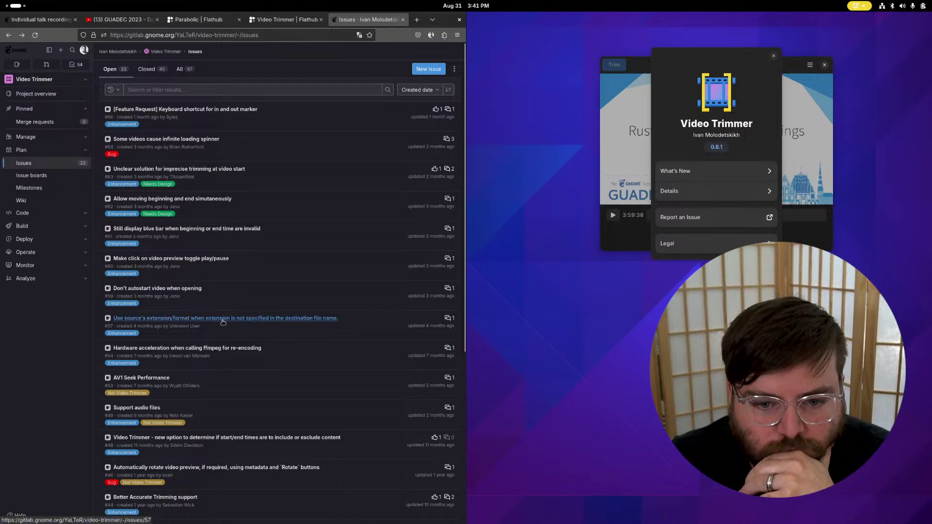
Step: Search the project's issues for "jump to start" and close Video Trimmer's About window
{"action": "scroll", "coordinate": [224, 347], "scroll_direction": "down", "scroll_amount": 1}
{"action": "scroll", "coordinate": [217, 102], "scroll_direction": "up", "scroll_amount": 1}
{"action": "left_click", "coordinate": [224, 91]}
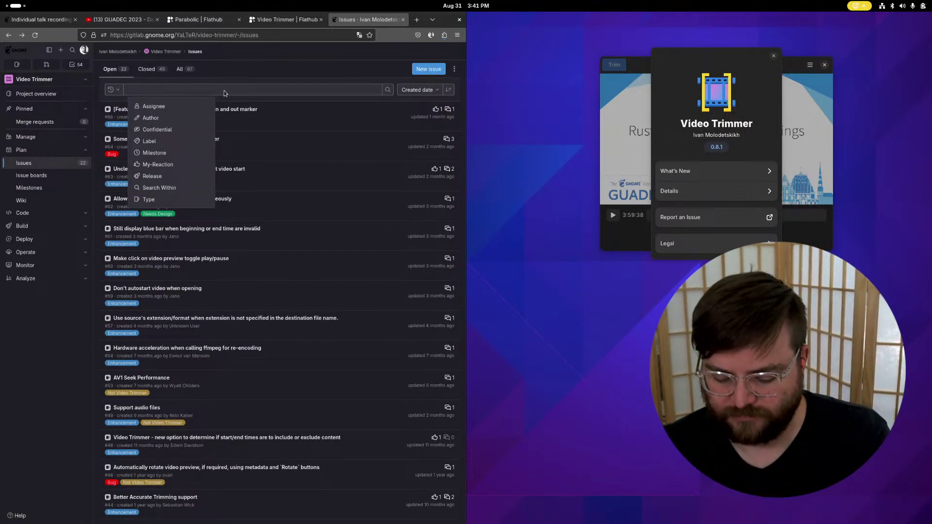
{"action": "type", "text": "jump"}
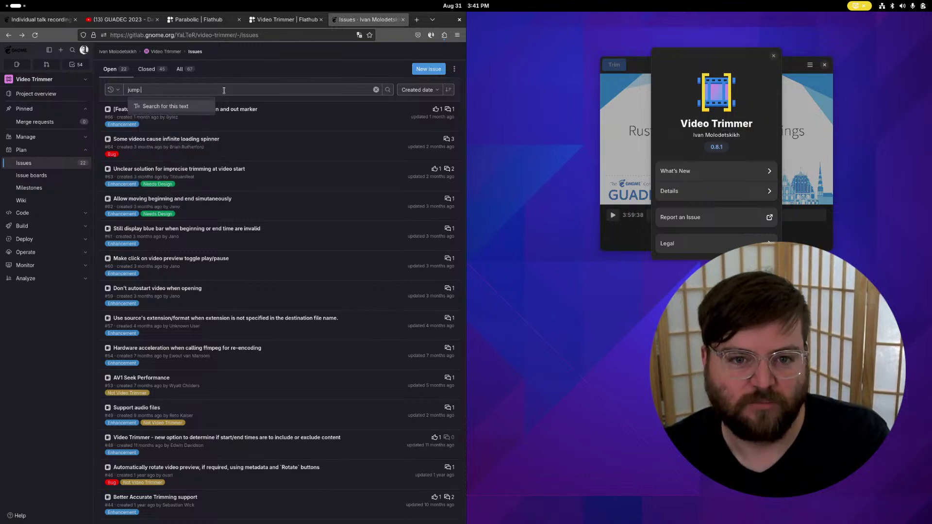
{"action": "type", "text": " to start"}
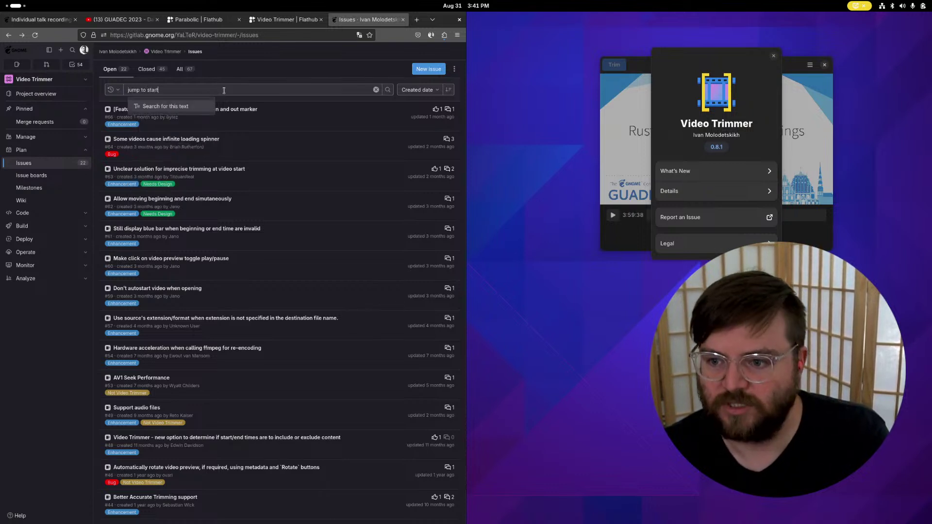
{"action": "key", "text": "Return"}
{"action": "left_click", "coordinate": [773, 56]}
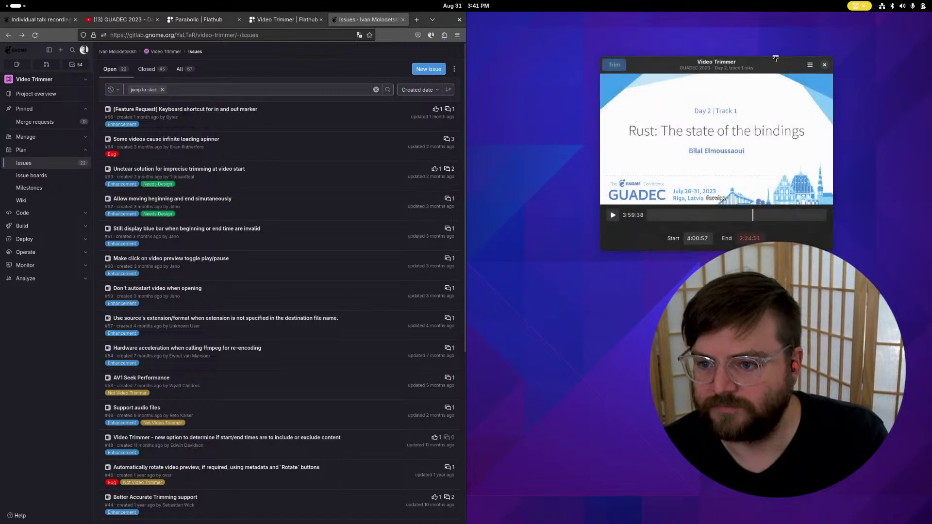
{"action": "left_click", "coordinate": [213, 92]}
{"action": "key", "text": "Return"}
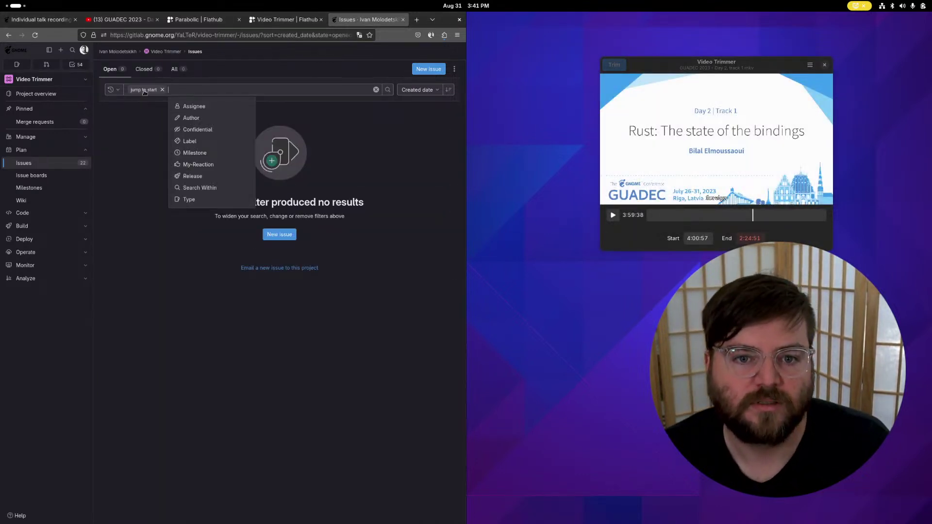
Step: Replace the issue filter with "jump", then remove it and bring back the full list of open issues
{"action": "left_click", "coordinate": [162, 90]}
{"action": "type", "text": "i"}
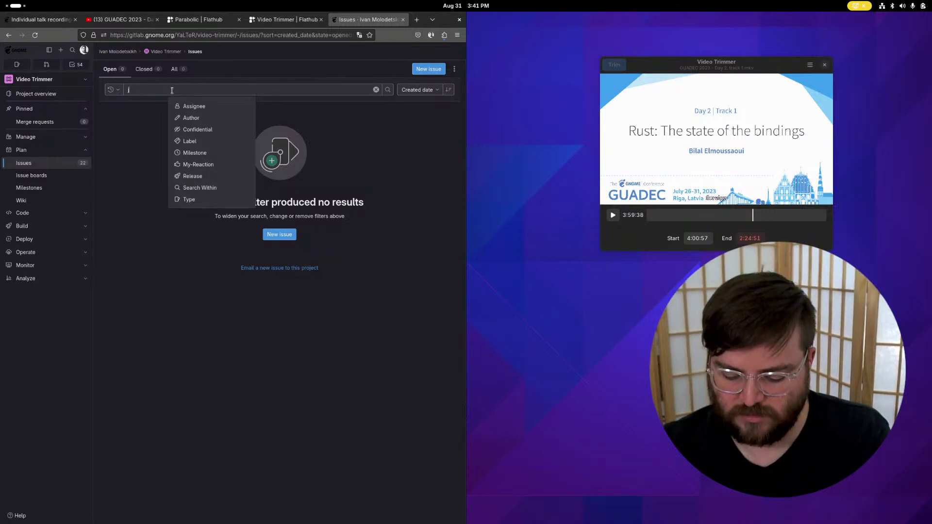
{"action": "type", "text": "ump"}
{"action": "key", "text": "Return"}
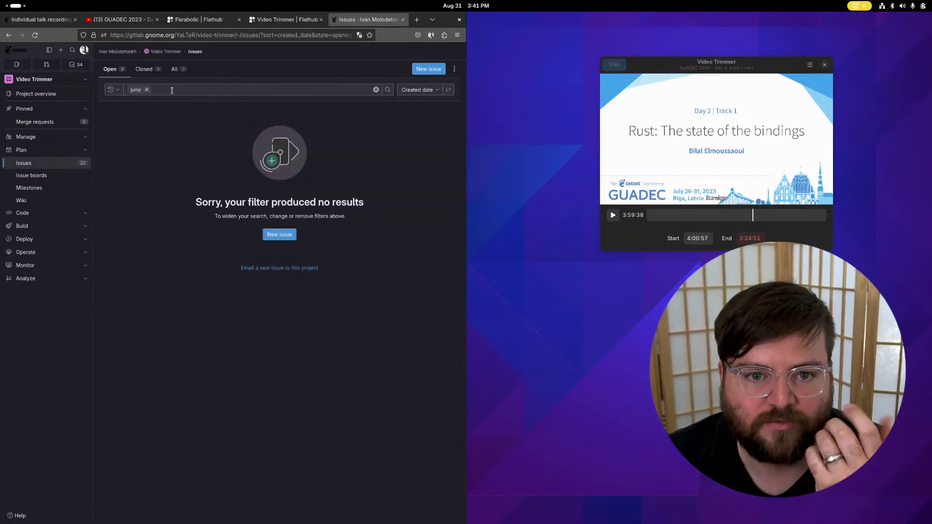
{"action": "left_click", "coordinate": [148, 89]}
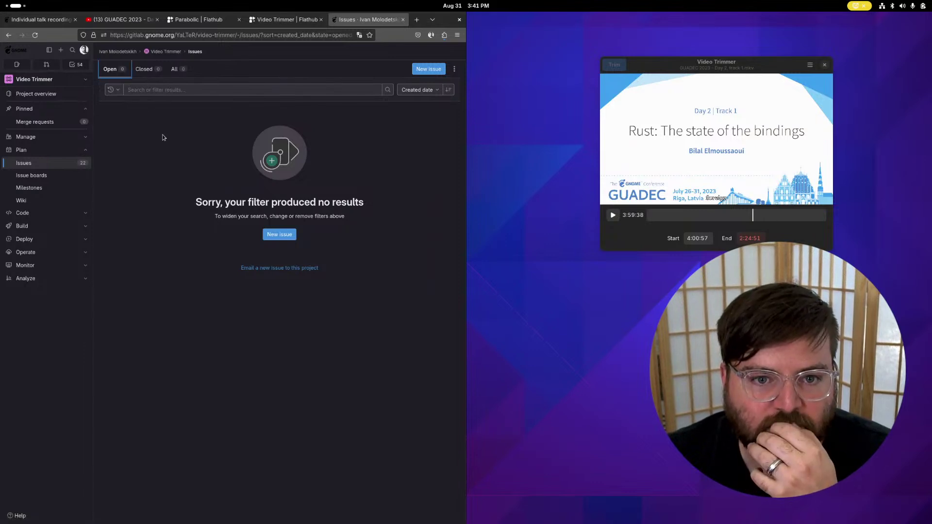
{"action": "left_click", "coordinate": [35, 35]}
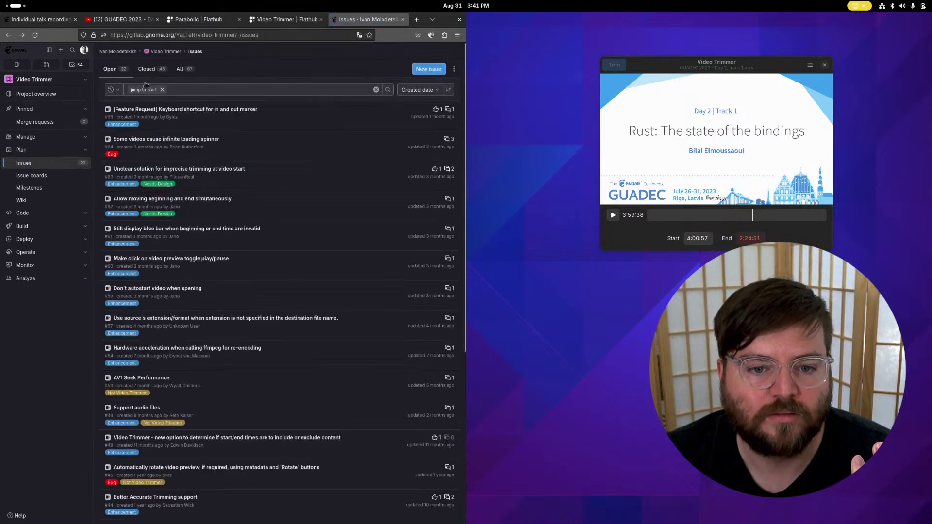
Step: Open the suggestion about turning "start" and "end" into buttons and examine its description, mockups and comments against Video Trimmer's time fields
{"action": "scroll", "coordinate": [281, 221], "scroll_direction": "down", "scroll_amount": 5}
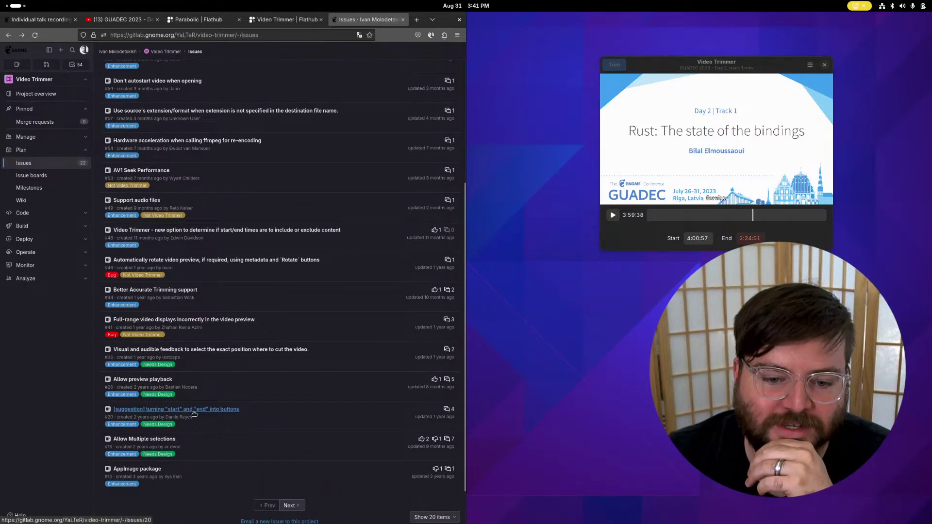
{"action": "left_click", "coordinate": [218, 411]}
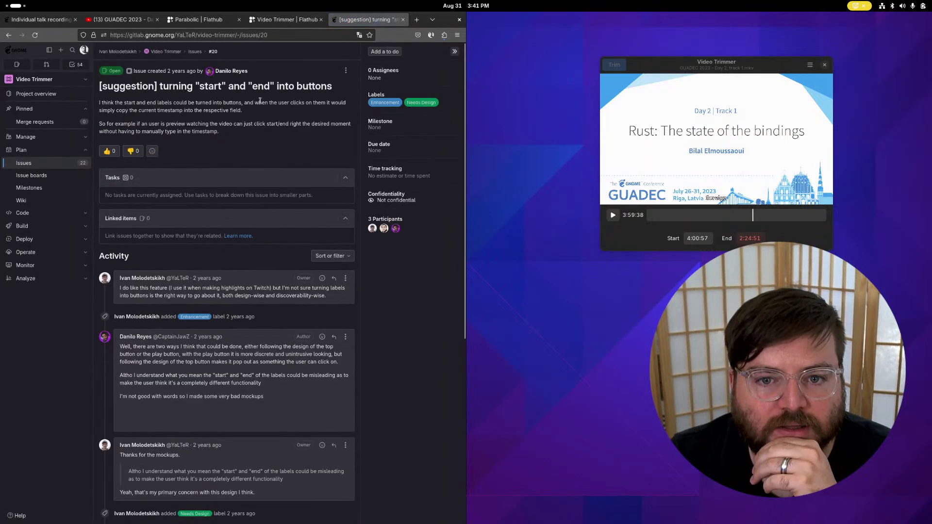
{"action": "left_click_drag", "start_coordinate": [122, 111], "coordinate": [273, 116]}
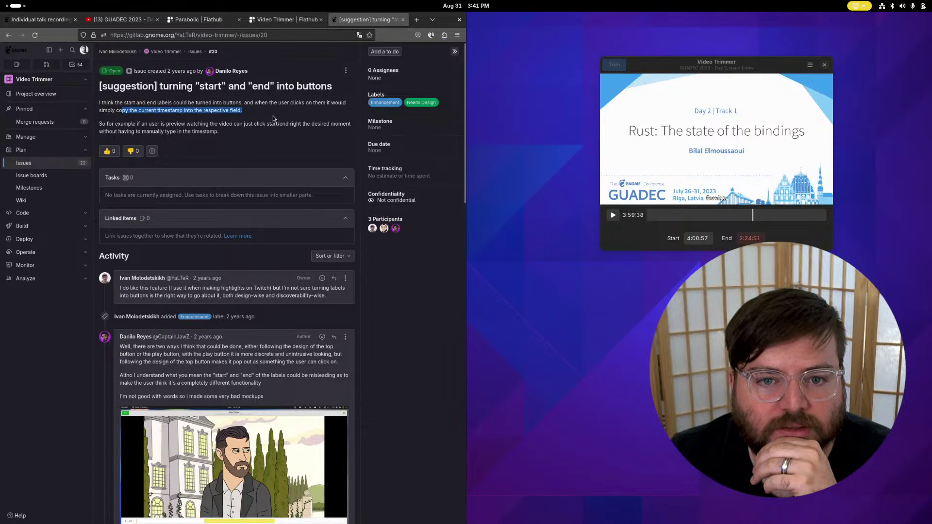
{"action": "left_click", "coordinate": [273, 118]}
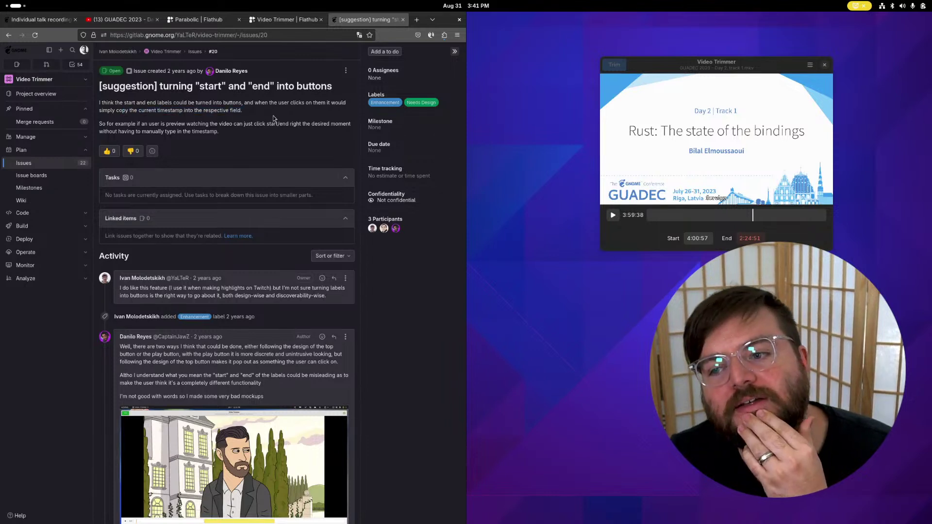
{"action": "left_click", "coordinate": [677, 242]}
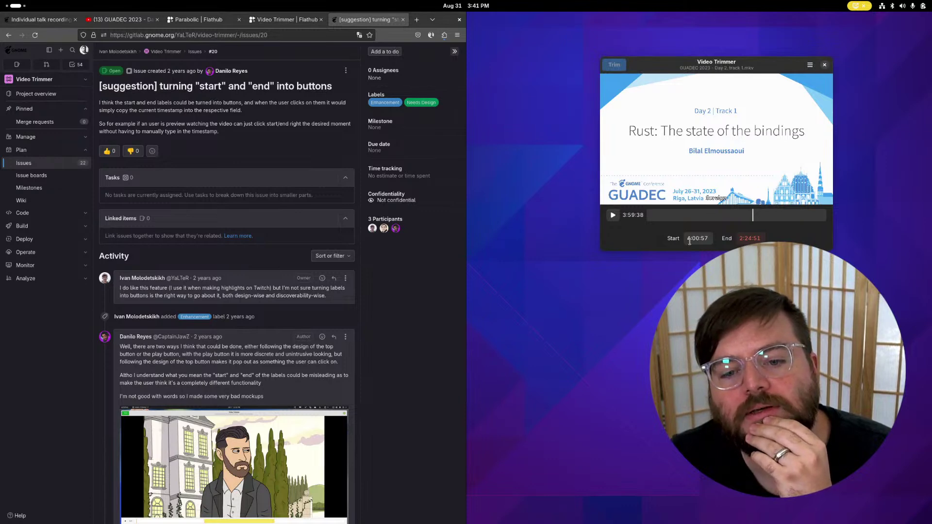
{"action": "scroll", "coordinate": [276, 298], "scroll_direction": "down", "scroll_amount": 10}
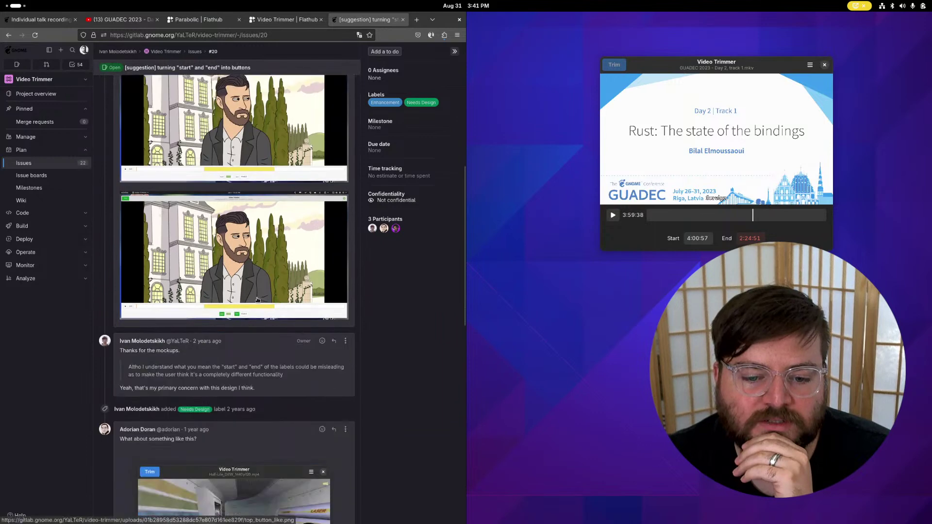
{"action": "scroll", "coordinate": [275, 298], "scroll_direction": "down", "scroll_amount": 6}
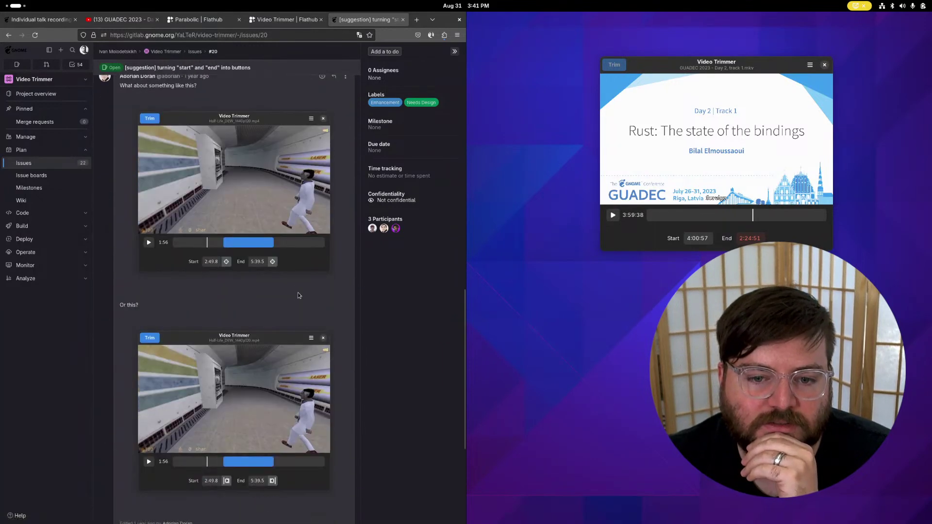
{"action": "scroll", "coordinate": [241, 295], "scroll_direction": "down", "scroll_amount": 3}
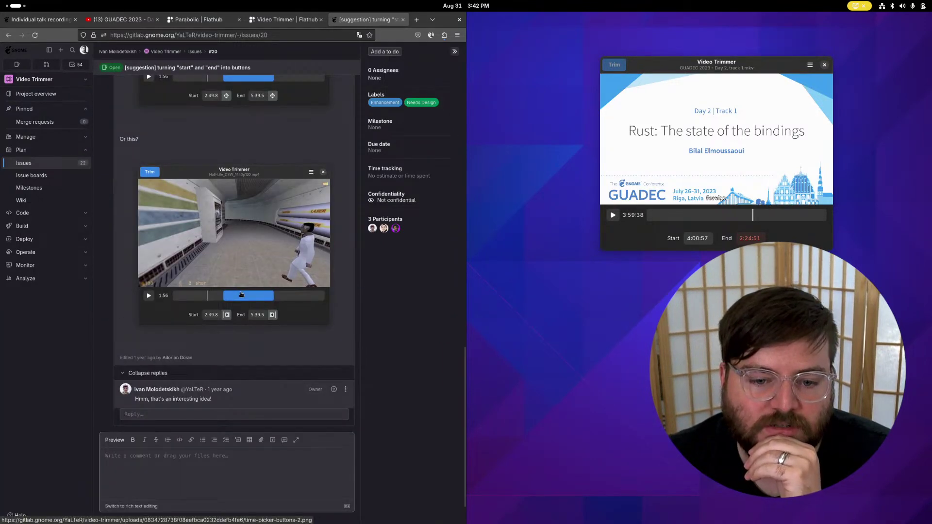
{"action": "scroll", "coordinate": [230, 329], "scroll_direction": "up", "scroll_amount": 5}
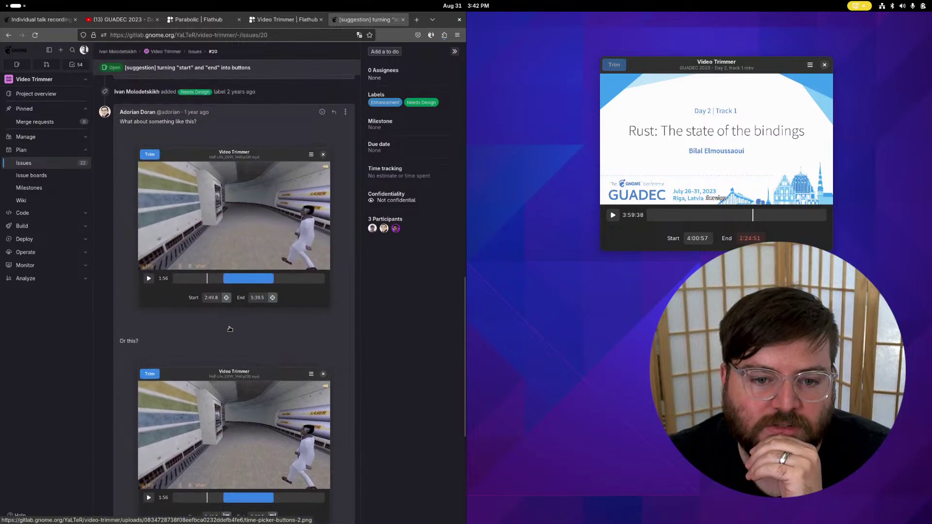
{"action": "scroll", "coordinate": [230, 329], "scroll_direction": "up", "scroll_amount": 1}
{"action": "scroll", "coordinate": [230, 330], "scroll_direction": "up", "scroll_amount": 10}
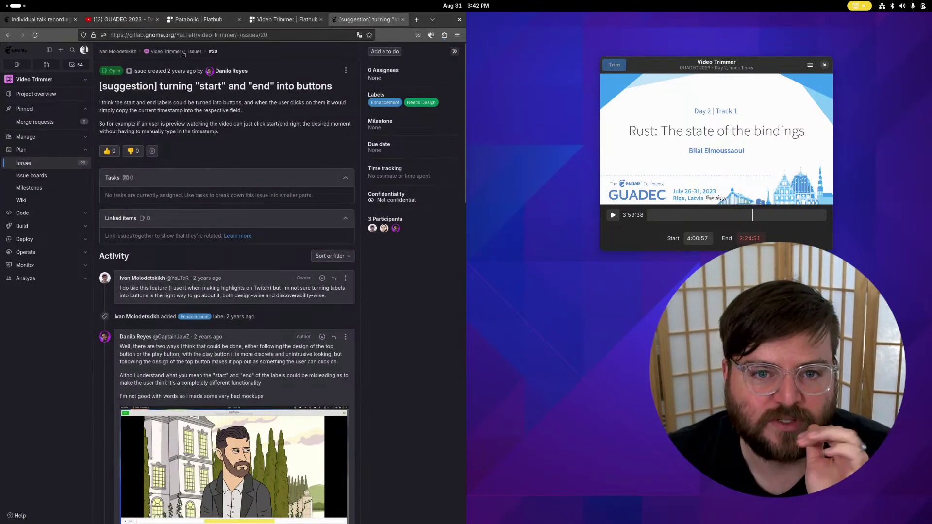
Step: Start a new issue in the Video Trimmer project titled "Jump to selected start or end time"
{"action": "left_click", "coordinate": [75, 166]}
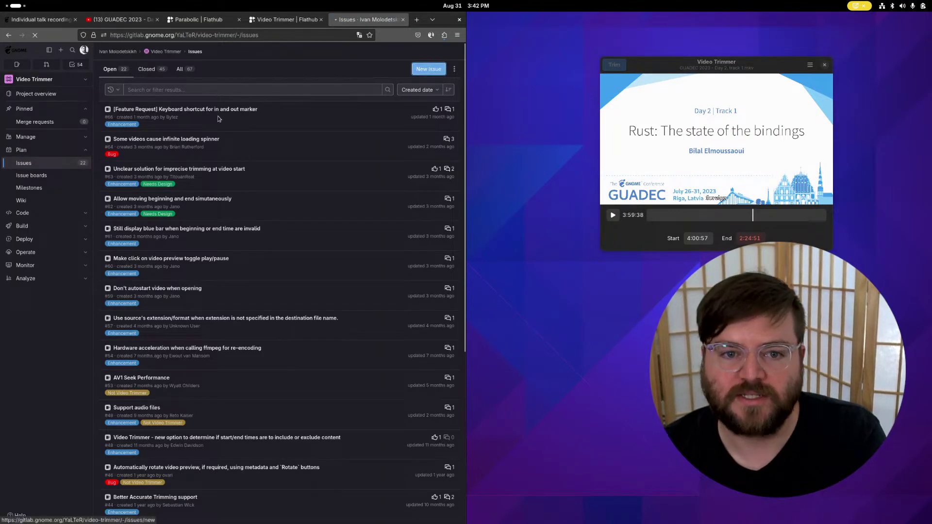
{"action": "left_click", "coordinate": [422, 68]}
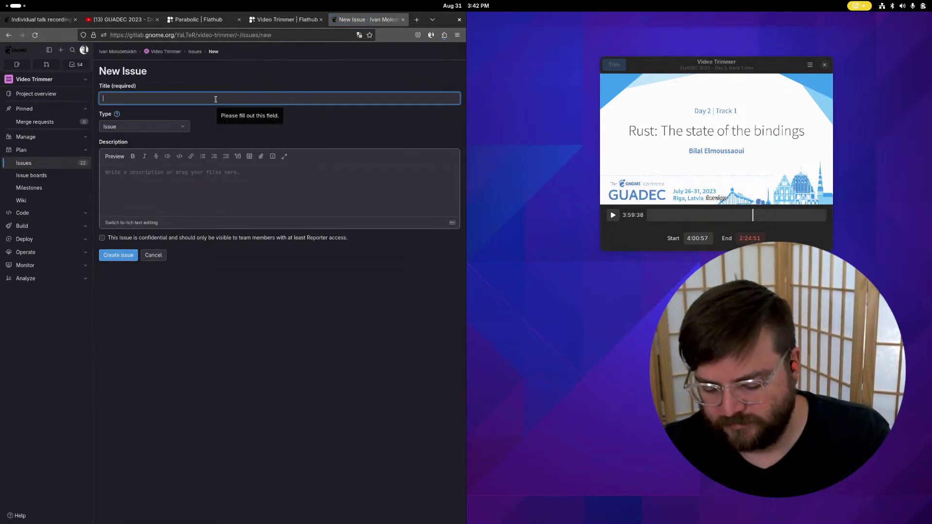
{"action": "type", "text": "Ju"}
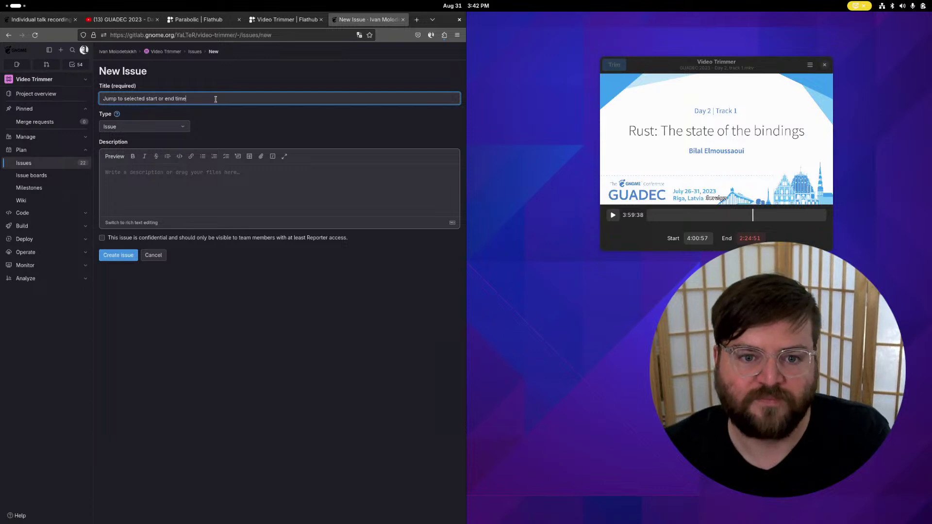
Step: Begin the issue description with "When editing down the GUADEC streams into individual videos"
{"action": "left_click", "coordinate": [195, 179]}
{"action": "type", "text": "when e"}
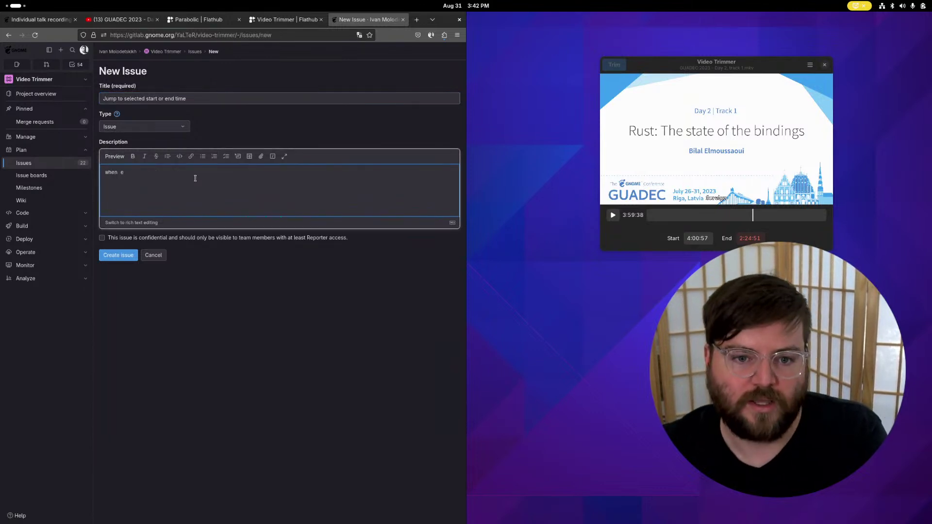
{"action": "key", "text": "ctrl+a"}
{"action": "type", "text": "Wh"}
{"action": "type", "text": "ed"}
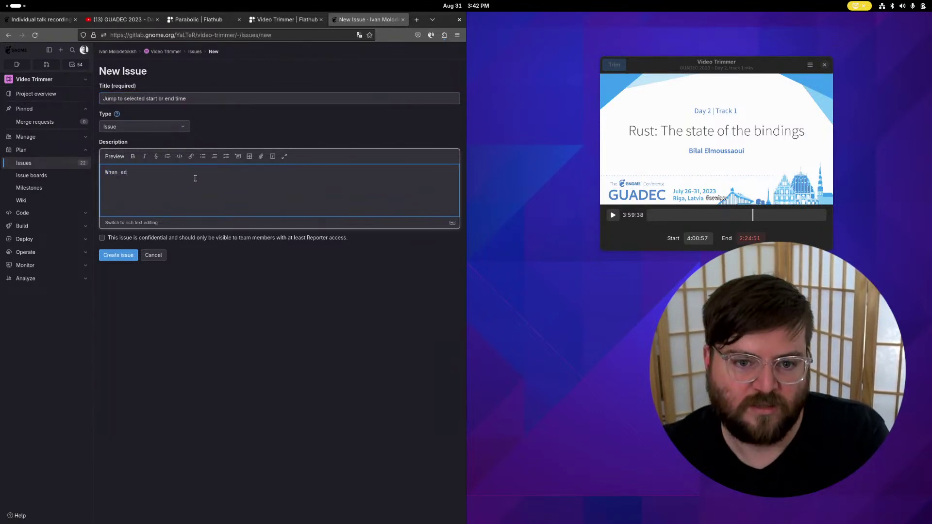
{"action": "type", "text": "iting down the GUADEC streams into indic"}
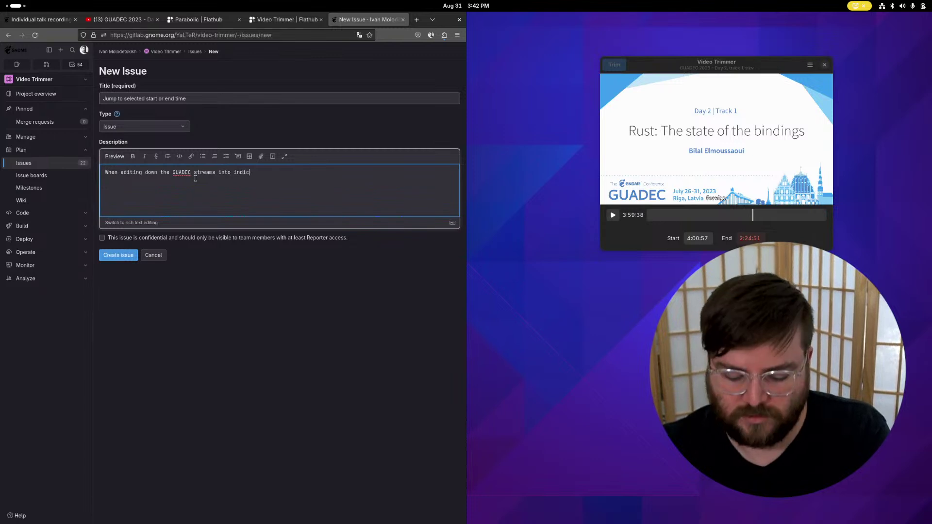
{"action": "key", "text": "BackSpace"}
{"action": "type", "text": "vidual videos"}
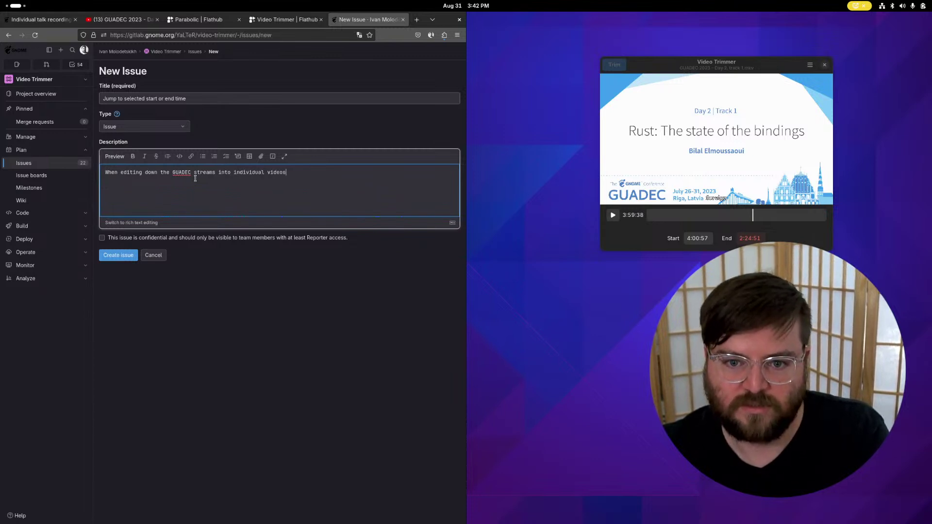
Step: Continue the description with ", I would type in a start time based on a timestamp I was given, and then"
{"action": "type", "text": ", I wou"}
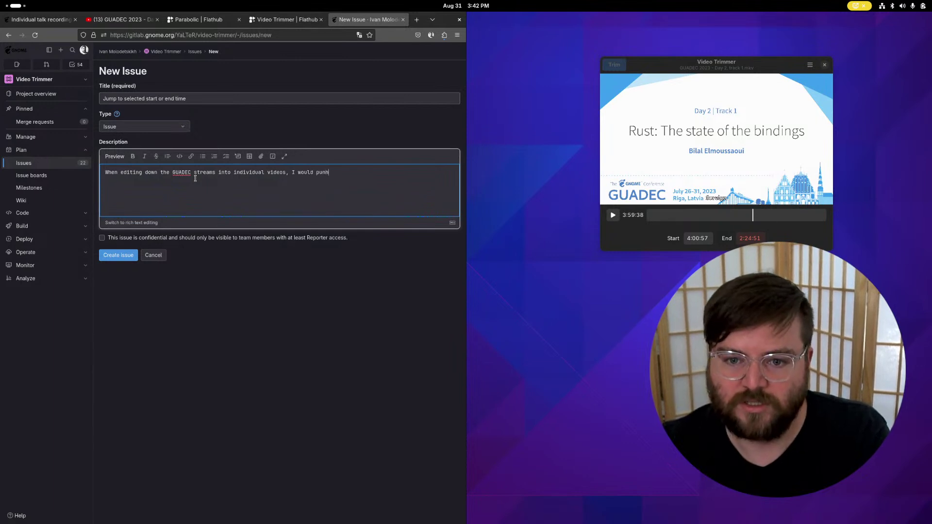
{"action": "type", "text": "ld "}
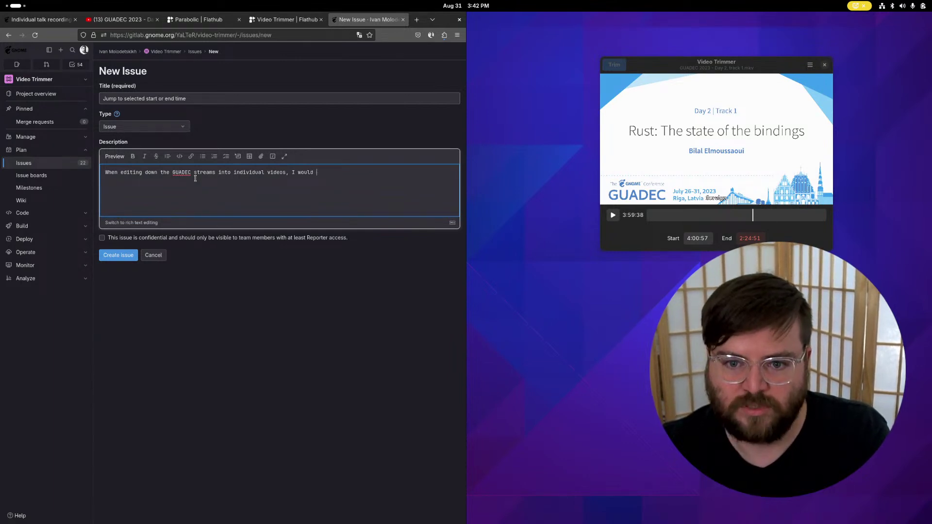
{"action": "type", "text": "type in"}
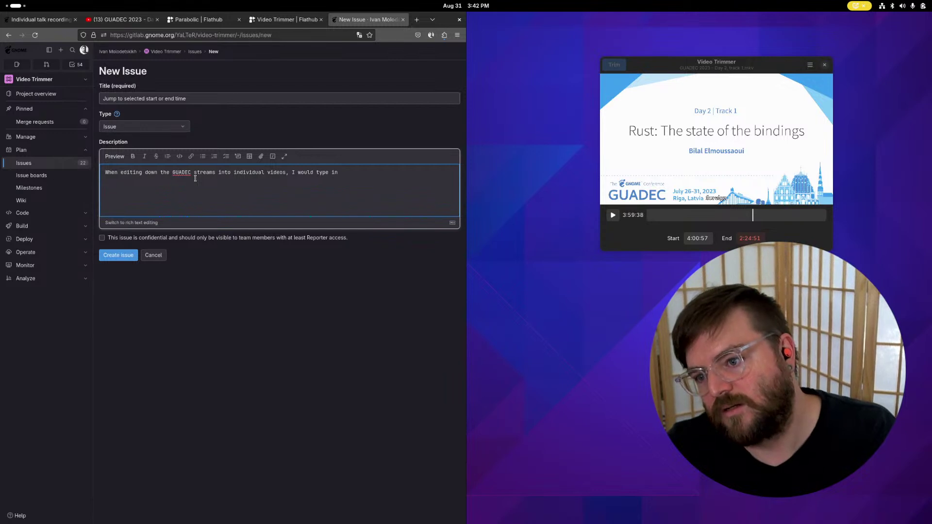
{"action": "type", "text": " a start time ba"}
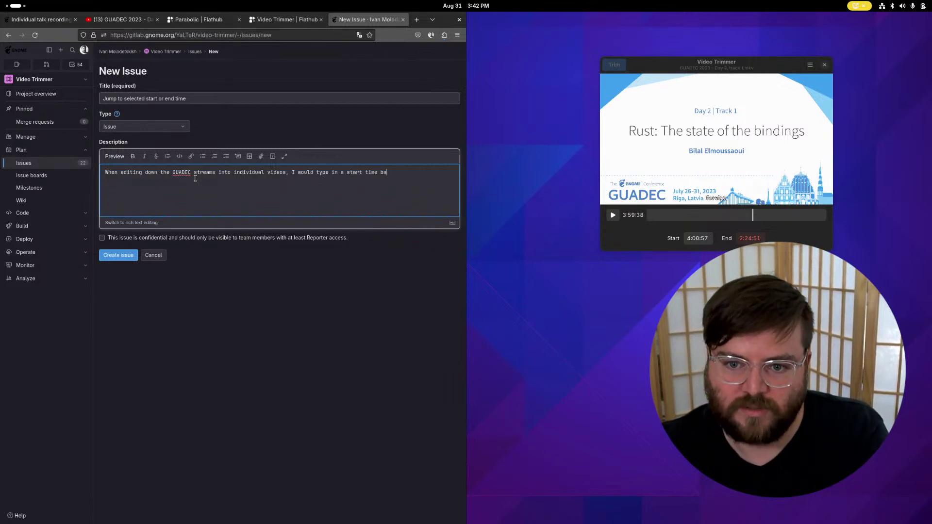
{"action": "type", "text": "sed on a timesta"}
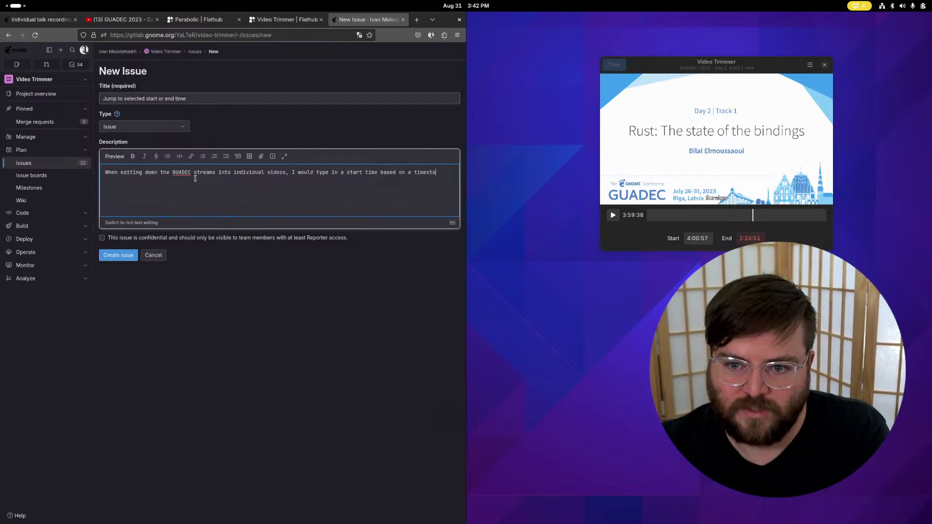
{"action": "type", "text": "mp I was "}
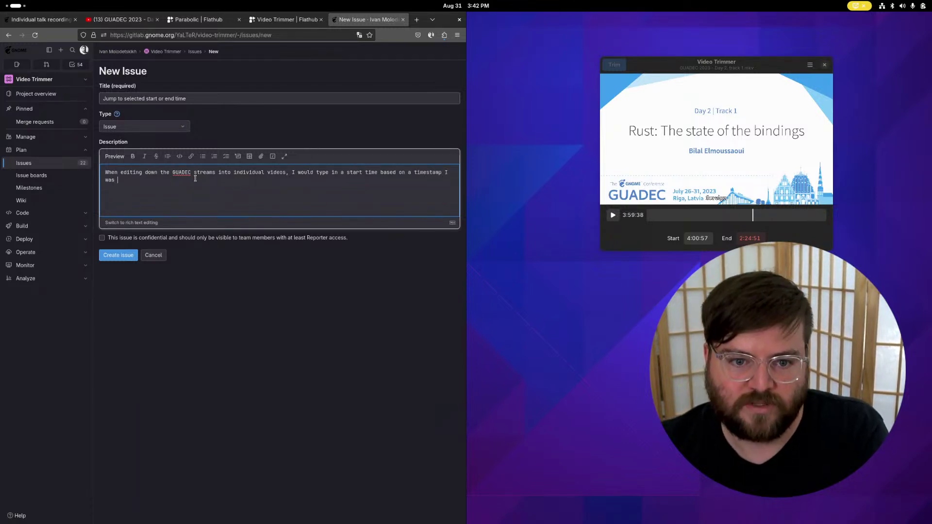
{"action": "type", "text": "given, and then"}
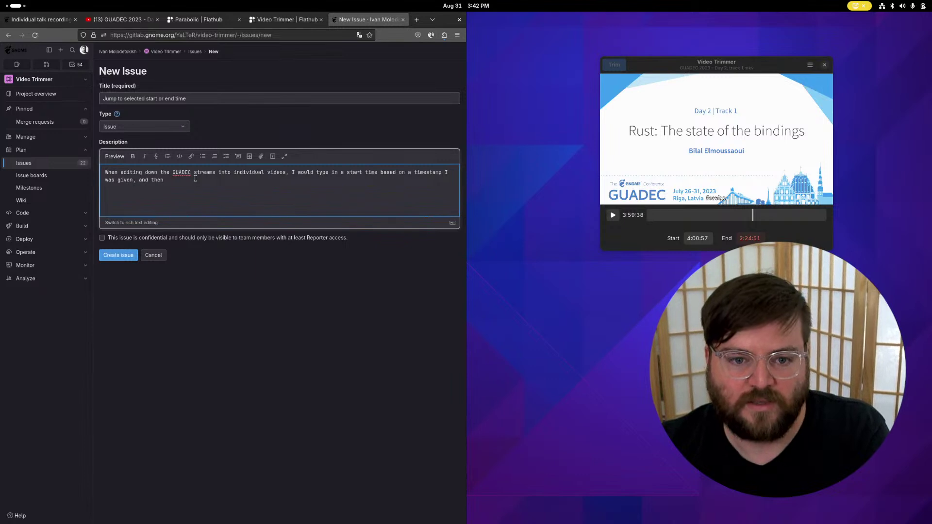
Step: Extend the description sentence with "wanted to double-check where in the video this would cut it" followed by a dash
{"action": "type", "text": " wanted to double-check"}
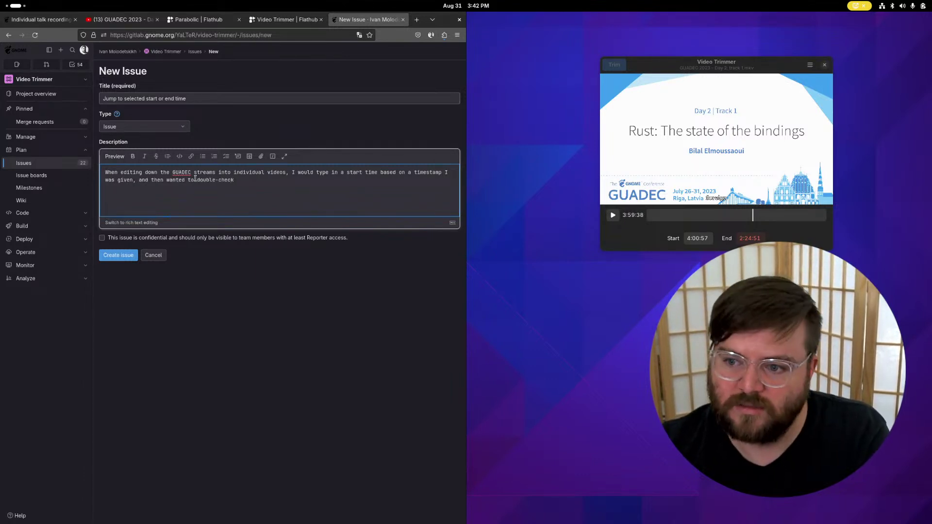
{"action": "type", "text": " where in the "}
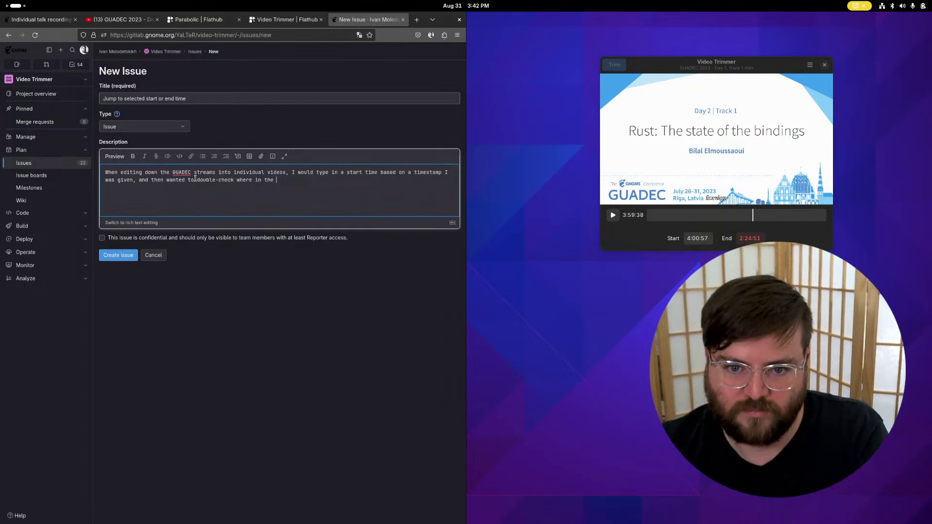
{"action": "type", "text": "video this would cut it—as f"}
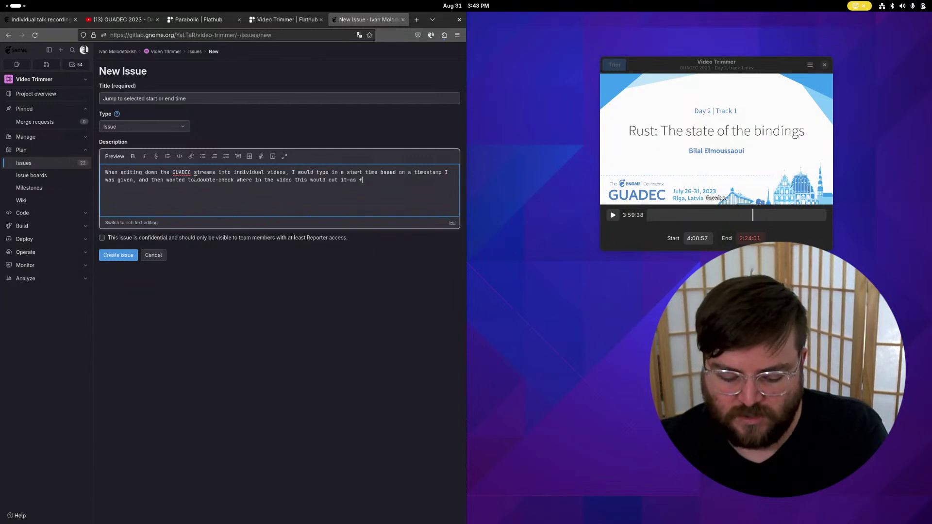
Step: Finish the paragraph with "as far as I can tell, there's no easy way to jump to the selected Start or End time that's entered."
{"action": "type", "text": "tell, there's no easy"}
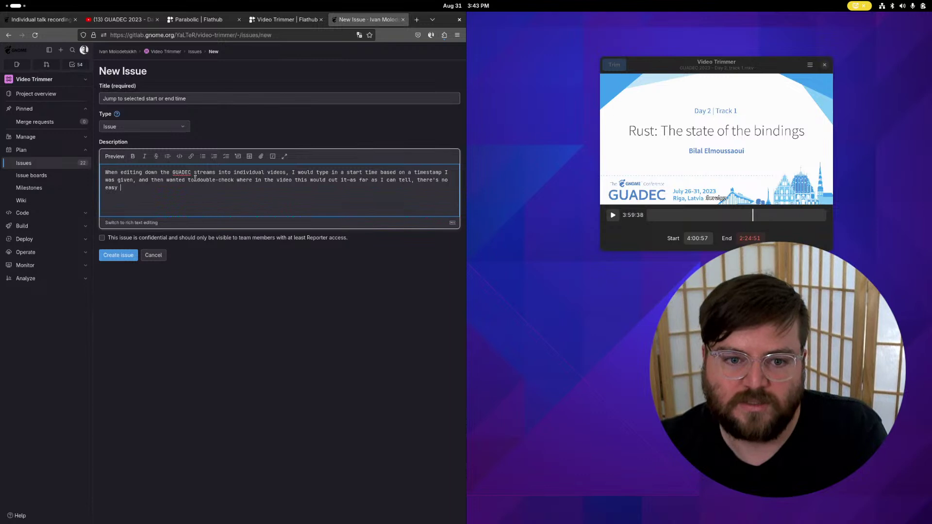
{"action": "type", "text": " way to jump to the"}
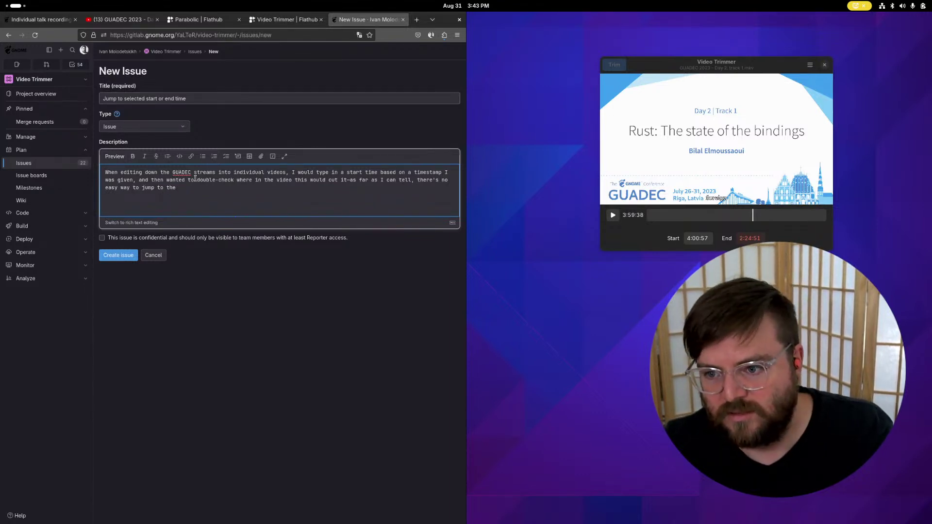
{"action": "type", "text": " selected "}
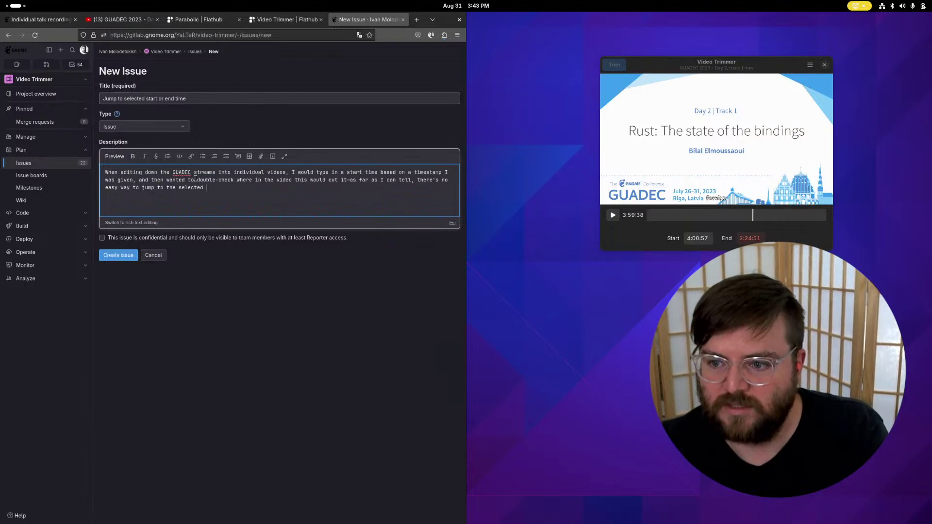
{"action": "type", "text": "Start or E"}
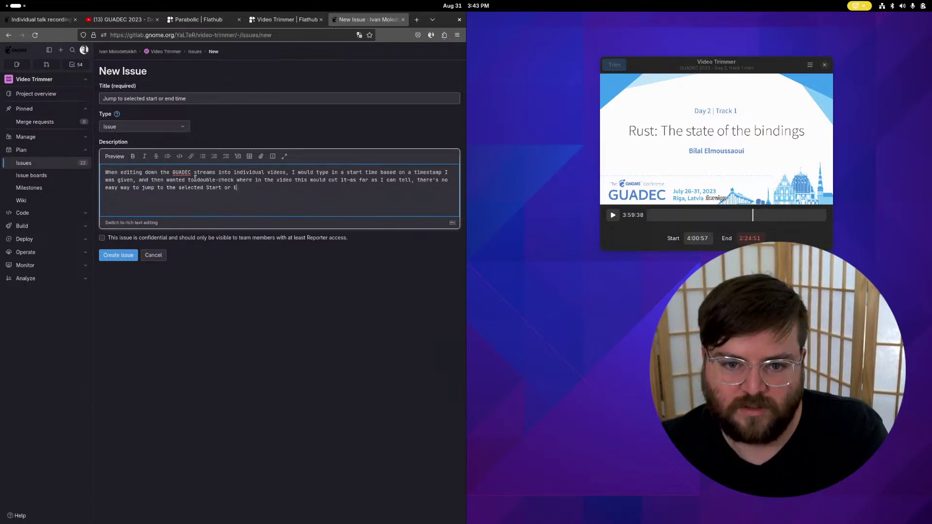
{"action": "type", "text": "nd time that"}
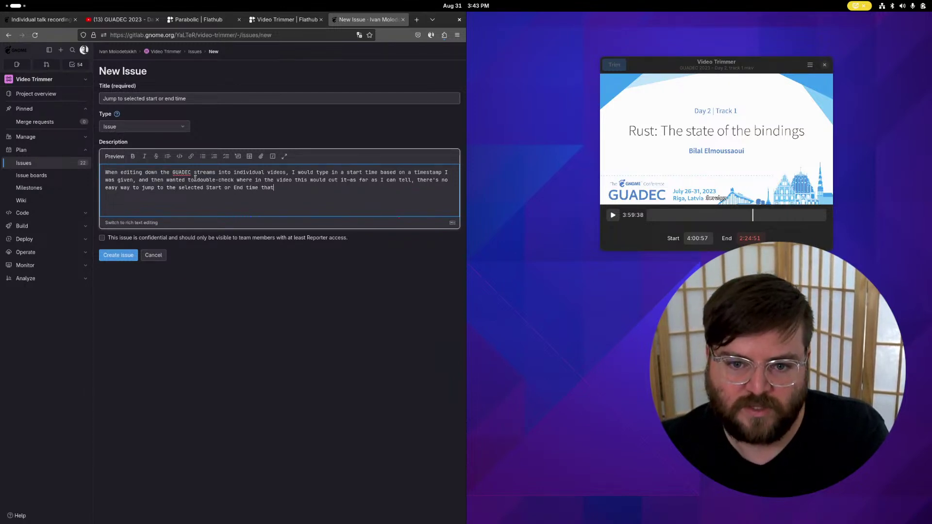
{"action": "type", "text": "'s entered."}
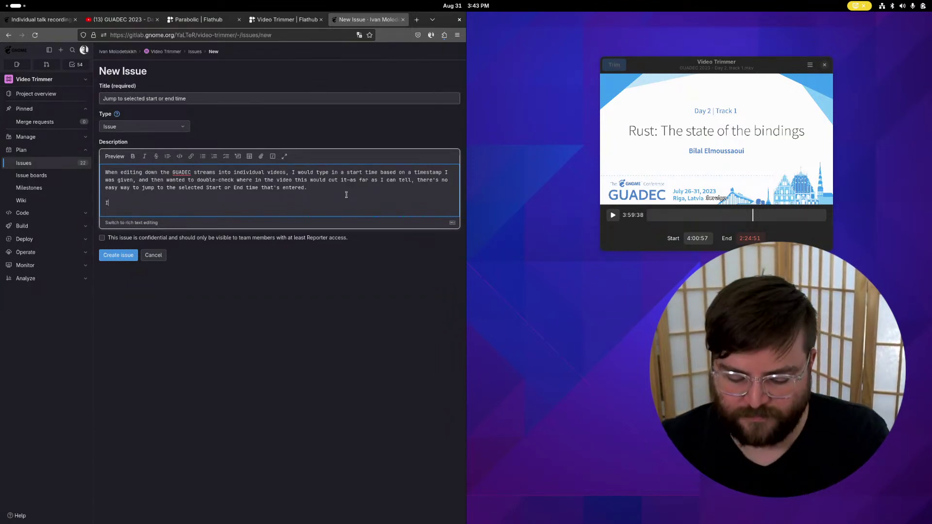
Step: Add a second paragraph: "It might be nice to have a button to jump to the given timestamp for checking, especially when editing 6-hour-long videos :smile_cat:"
{"action": "key", "text": "Return"}
{"action": "key", "text": "Return"}
{"action": "type", "text": "It might be nice to have"}
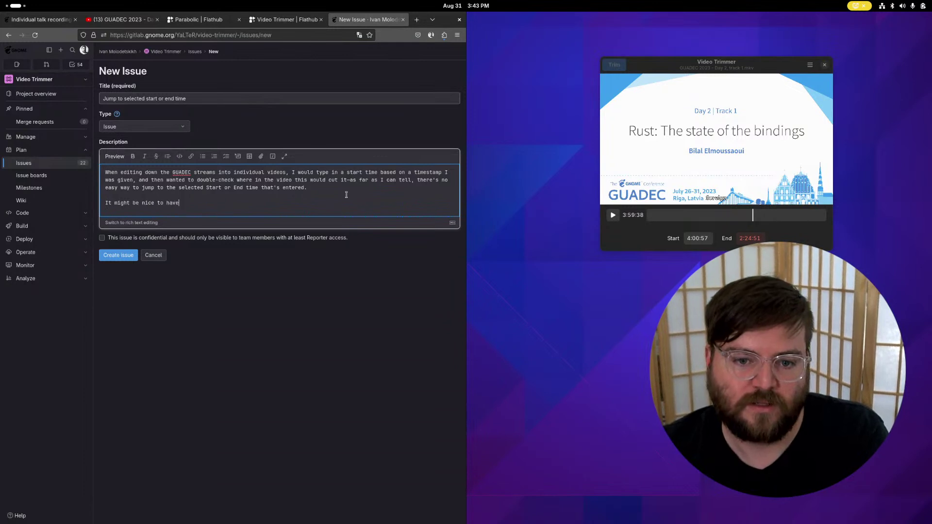
{"action": "type", "text": " a button to ju"}
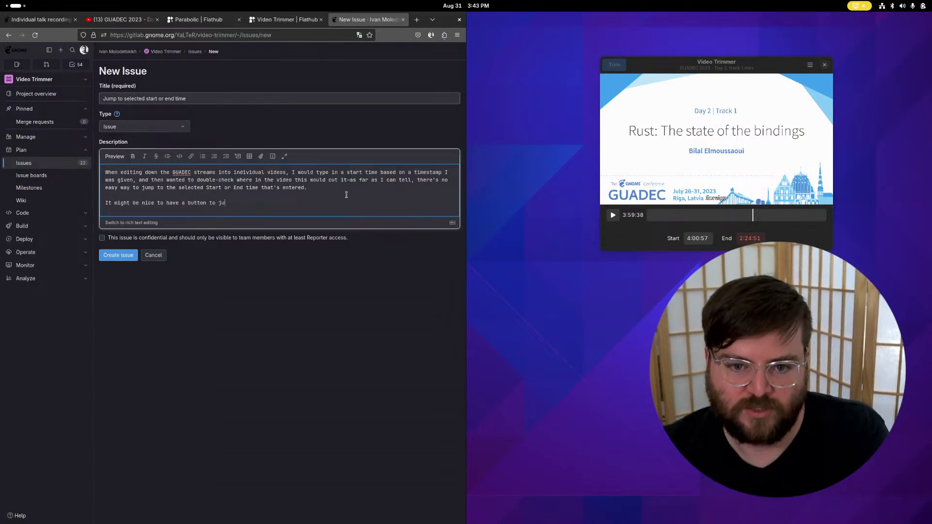
{"action": "type", "text": "mp to the "}
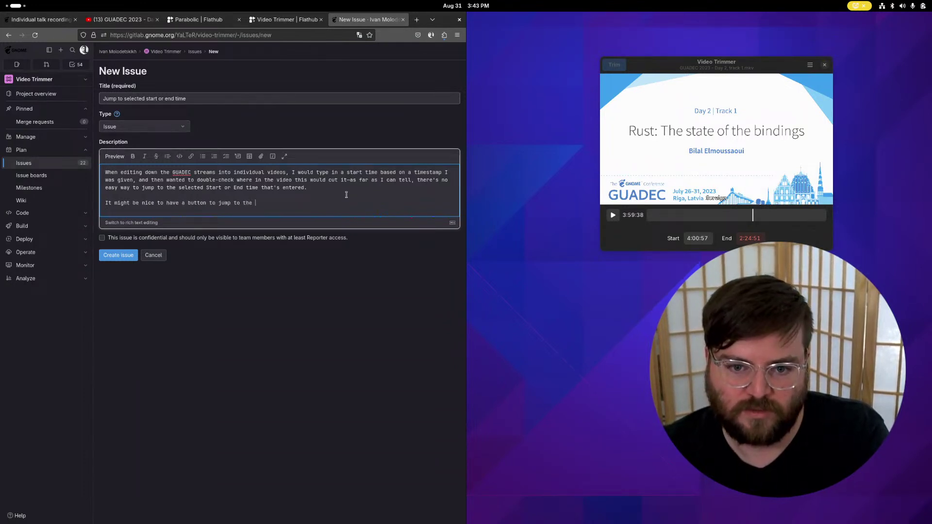
{"action": "type", "text": "given timestam"}
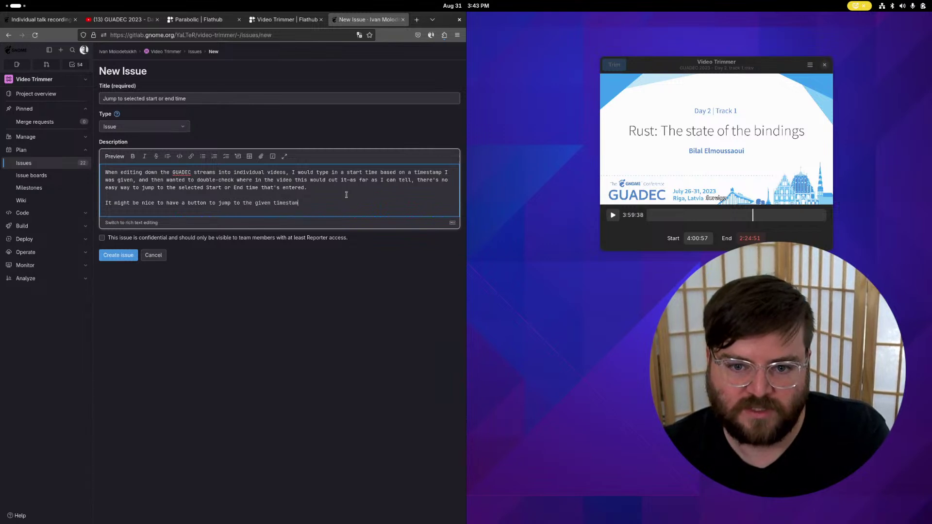
{"action": "type", "text": "p for checking"}
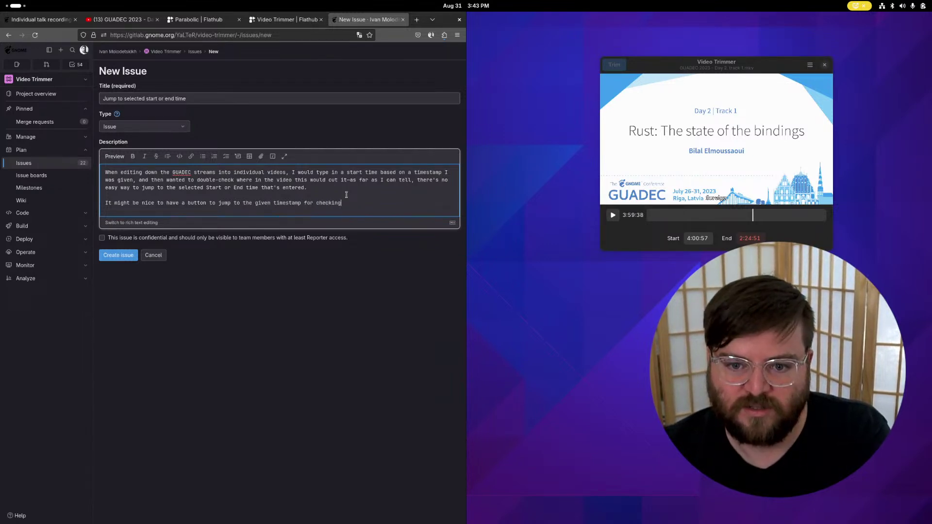
{"action": "type", "text": ", especially"}
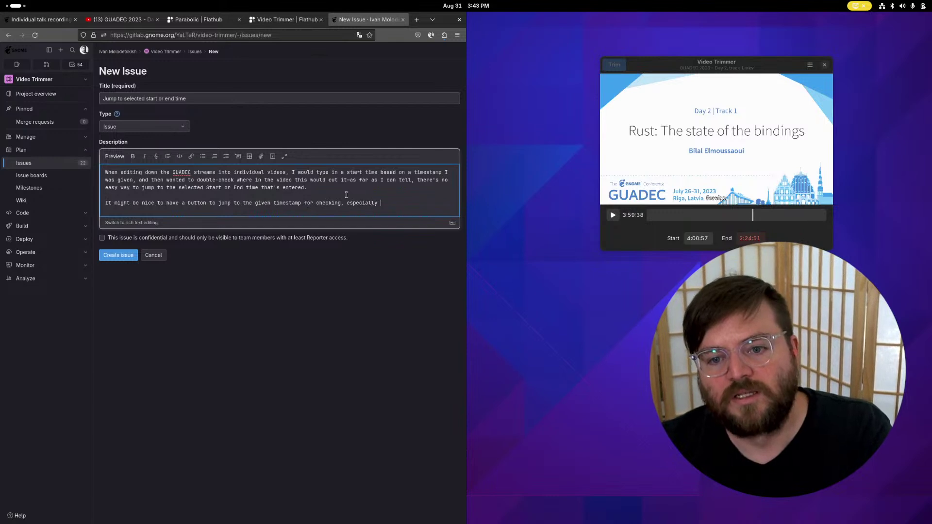
{"action": "type", "text": " when editing"}
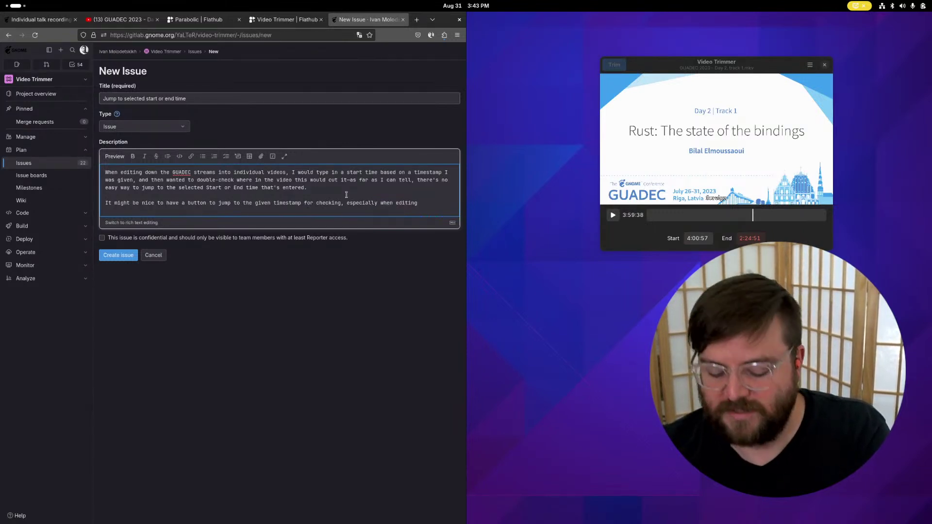
{"action": "type", "text": " 6-hour"}
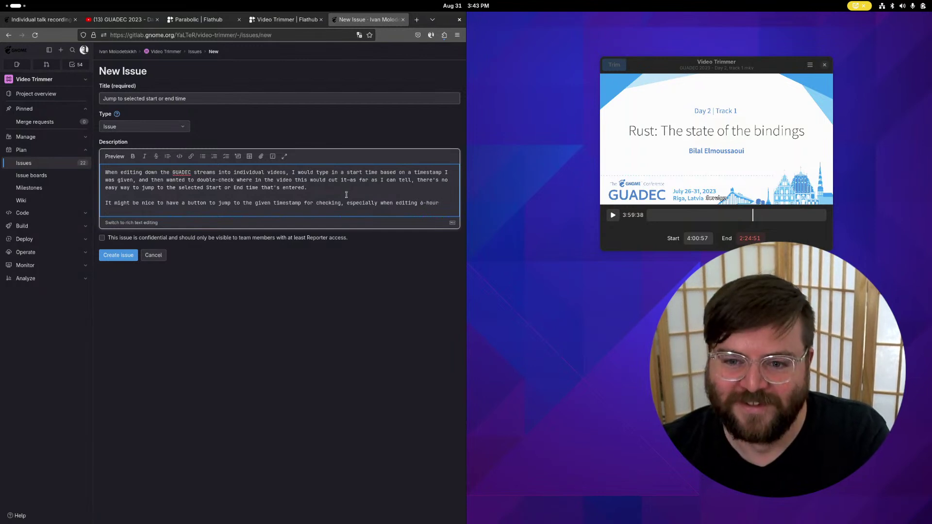
{"action": "key", "text": "BackSpace"}
{"action": "type", "text": "-long videos :smile_cat:"}
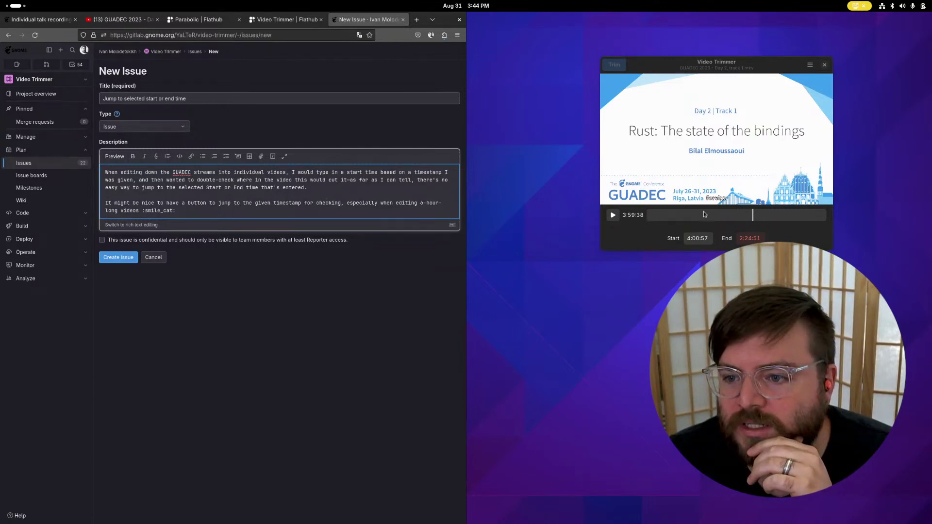
Step: Set Video Trimmer's playhead to 4:00:45 on the "Rust: The state of the bindings" title slide, and create the GitLab issue
{"action": "left_click", "coordinate": [742, 217]}
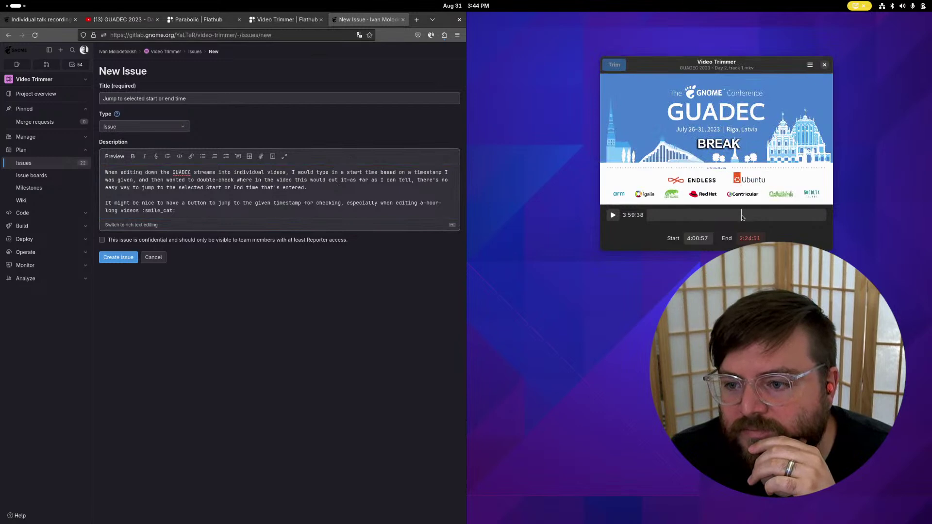
{"action": "left_click_drag", "start_coordinate": [742, 217], "coordinate": [753, 217]}
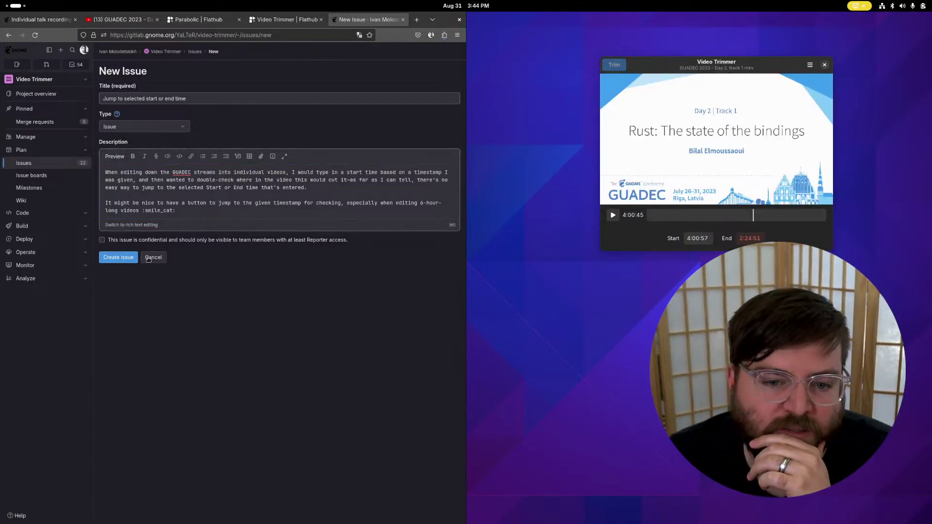
{"action": "left_click", "coordinate": [122, 258]}
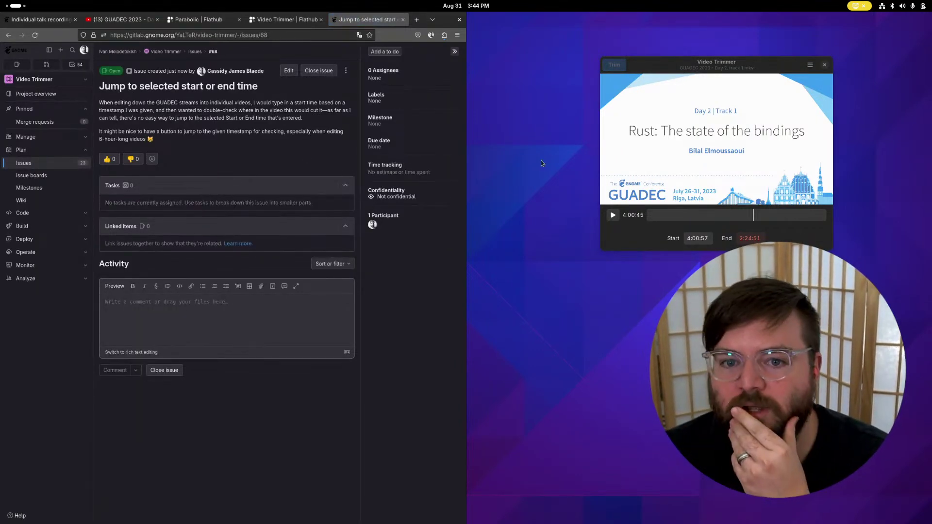
Step: Move the Video Trimmer window higher on the desktop and switch the browser to the YouTube page of "GUADEC 2023 - Day 2, track 1"
{"action": "left_click_drag", "start_coordinate": [741, 61], "coordinate": [740, 35]}
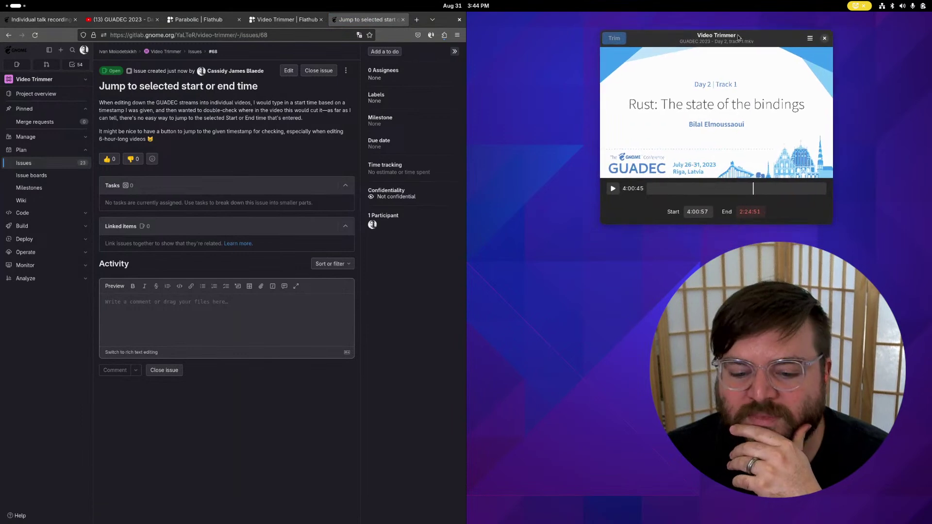
{"action": "left_click", "coordinate": [123, 20]}
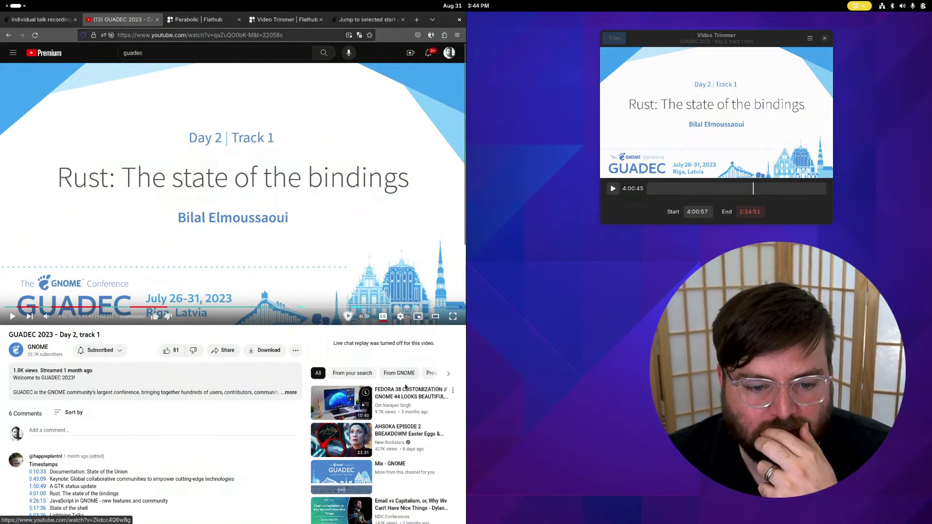
{"action": "mouse_move", "coordinate": [498, 505]}
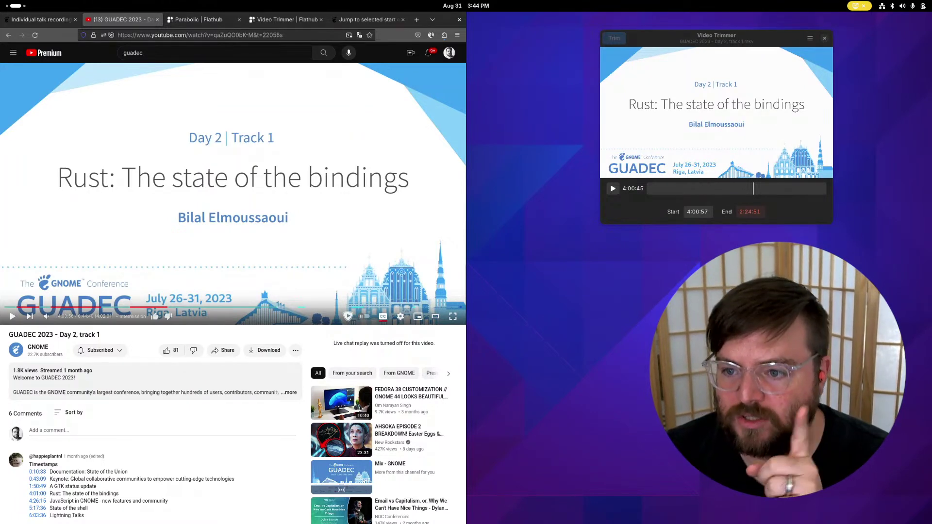
Step: Open "A GTK status update.mkv" from the Day 2 Track 1 folder and pause it in its opening seconds
{"action": "mouse_move", "coordinate": [342, 505]}
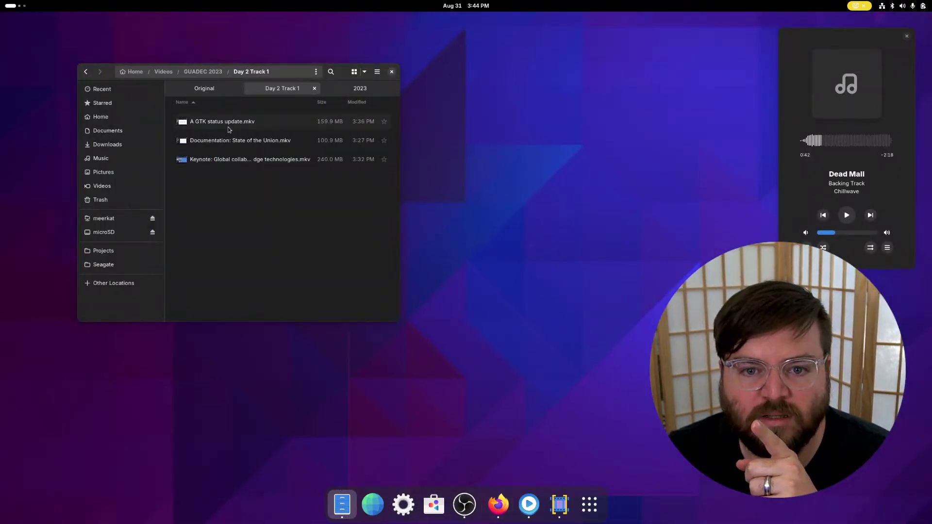
{"action": "left_click", "coordinate": [229, 129]}
{"action": "double_click", "coordinate": [229, 128]}
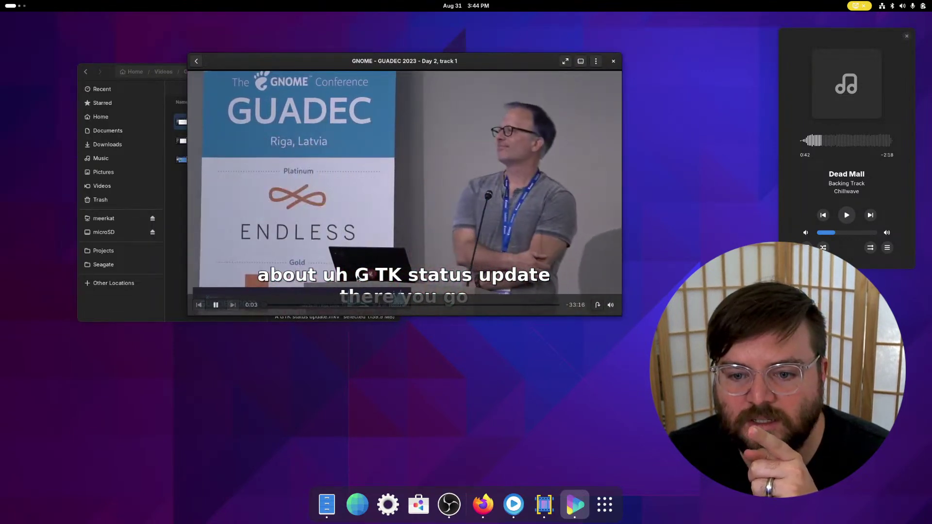
{"action": "left_click", "coordinate": [216, 305]}
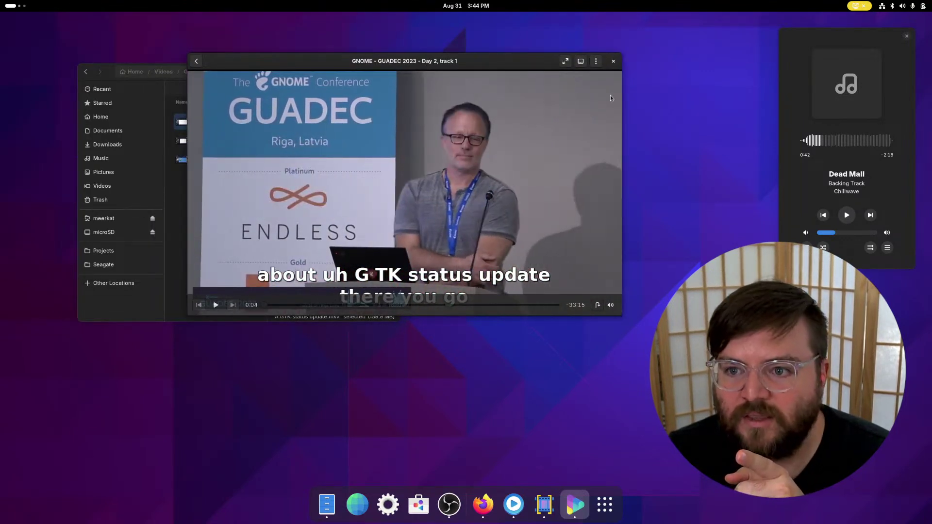
Step: Examine the options and the language and subtitle choices available for the paused GTK status update clip
{"action": "left_click", "coordinate": [596, 61]}
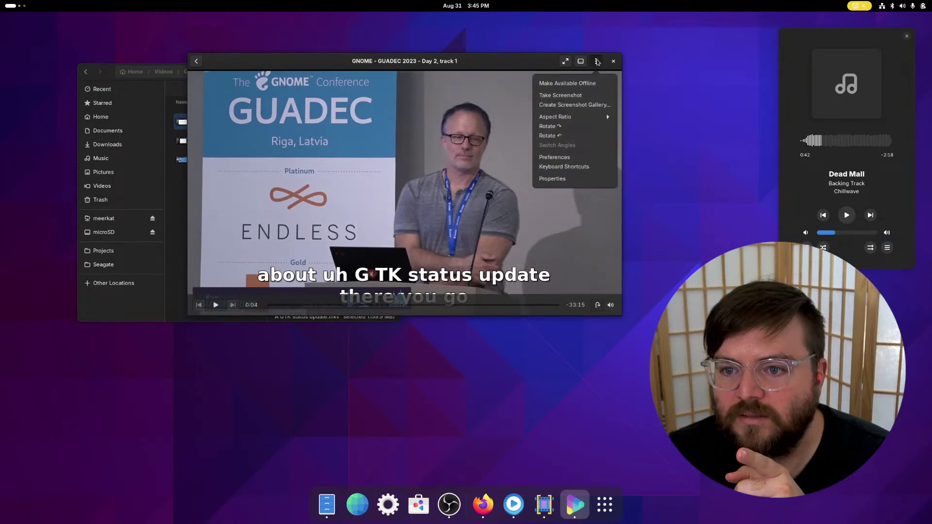
{"action": "left_click", "coordinate": [585, 64]}
{"action": "left_click", "coordinate": [584, 64]}
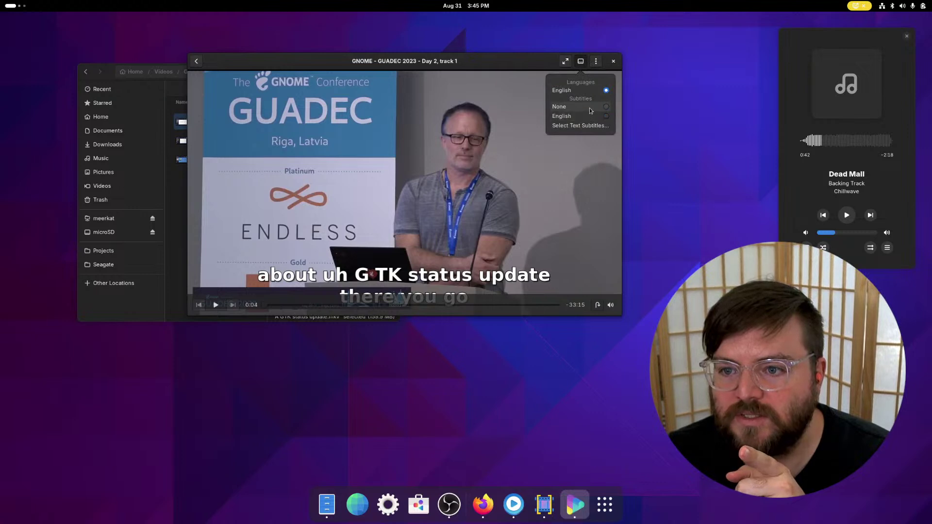
{"action": "left_click", "coordinate": [273, 274]}
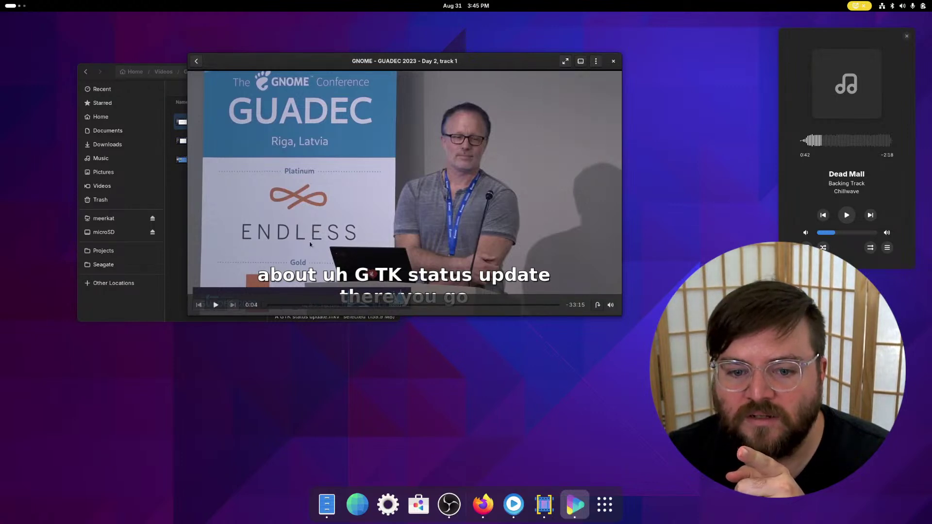
Step: Replay the first seconds of the GTK status update clip, pause at 0:02, and close the video player
{"action": "left_click", "coordinate": [269, 303]}
{"action": "key", "text": "space"}
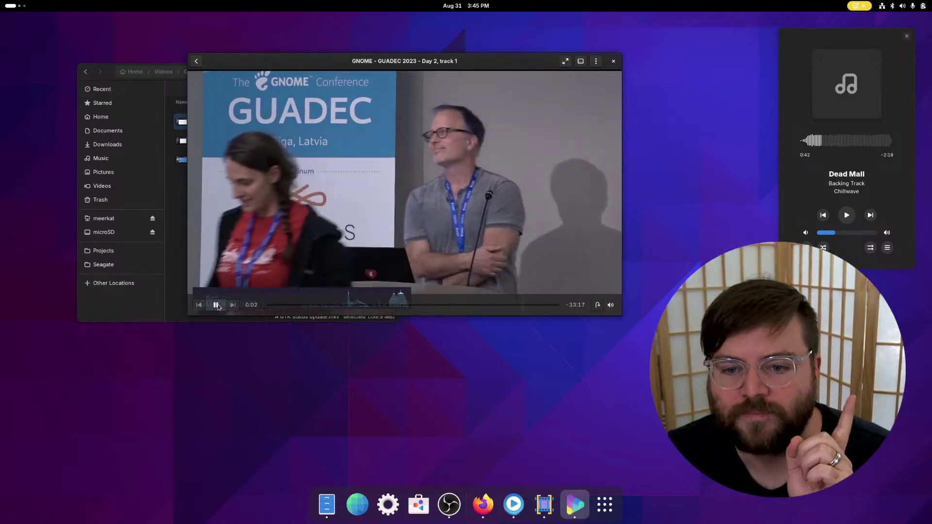
{"action": "left_click", "coordinate": [223, 304]}
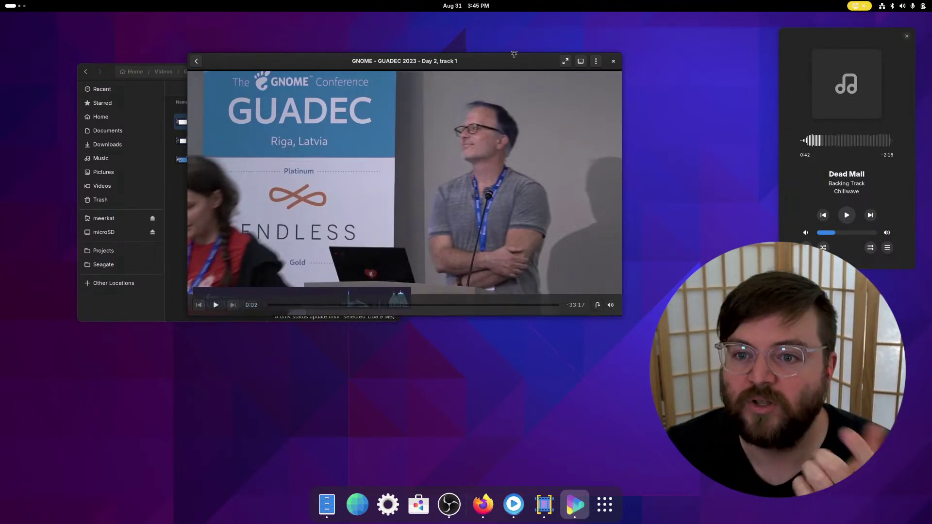
{"action": "left_click_drag", "start_coordinate": [505, 62], "coordinate": [528, 90]}
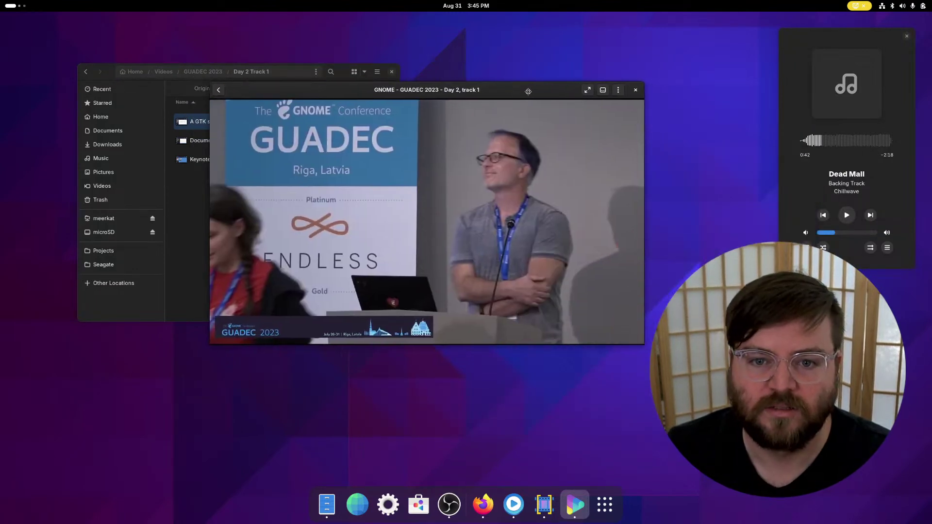
{"action": "left_click", "coordinate": [635, 90]}
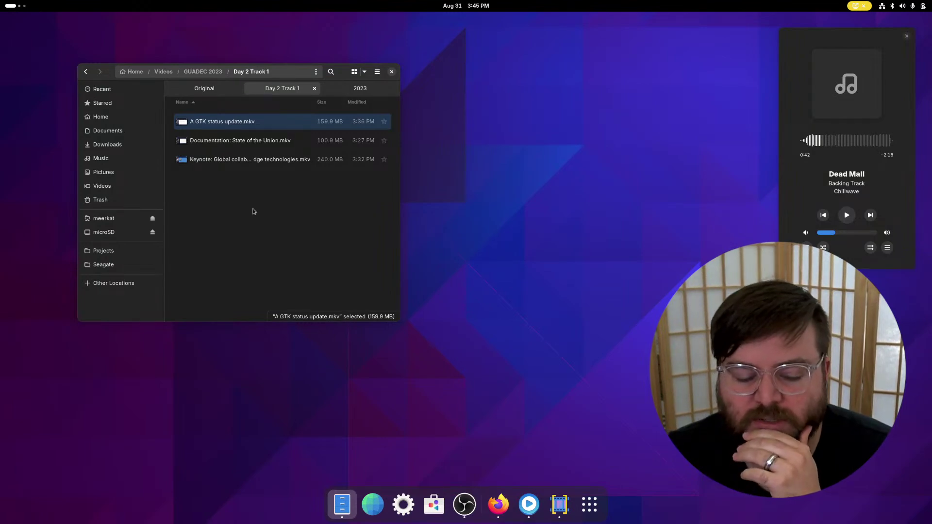
Step: Return to the YouTube recording in Firefox, play the start of the Rust talk, and pause at 4:01:06
{"action": "key", "text": "super"}
{"action": "scroll", "coordinate": [516, 296], "scroll_direction": "down", "scroll_amount": 1}
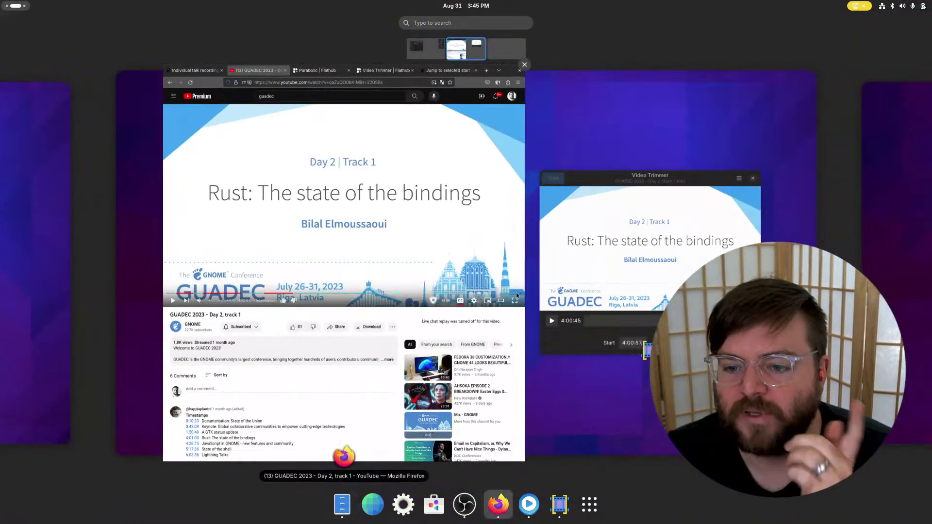
{"action": "left_click", "coordinate": [351, 185]}
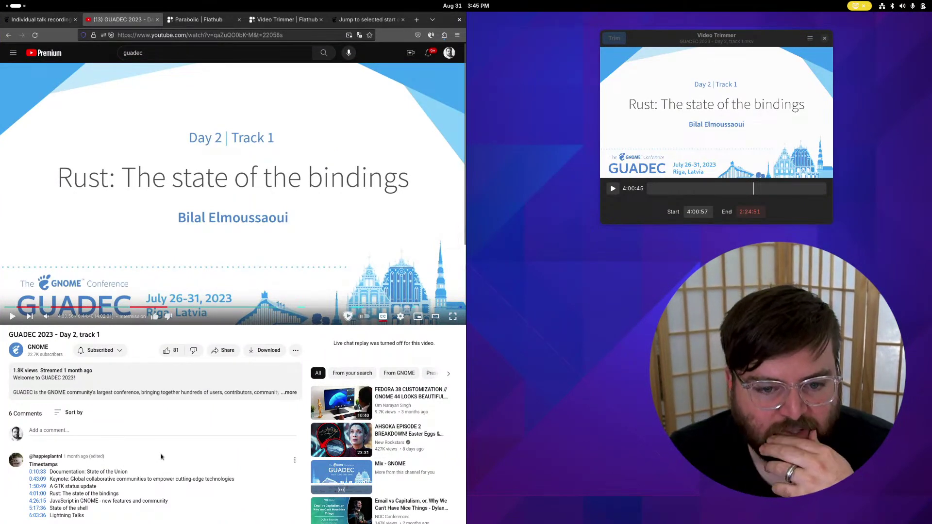
{"action": "scroll", "coordinate": [163, 451], "scroll_direction": "down", "scroll_amount": 1}
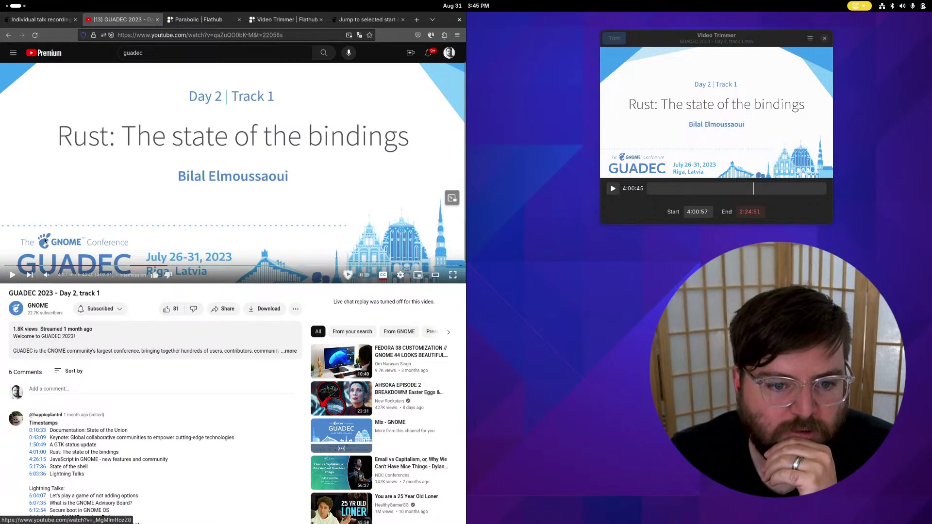
{"action": "left_click", "coordinate": [194, 204]}
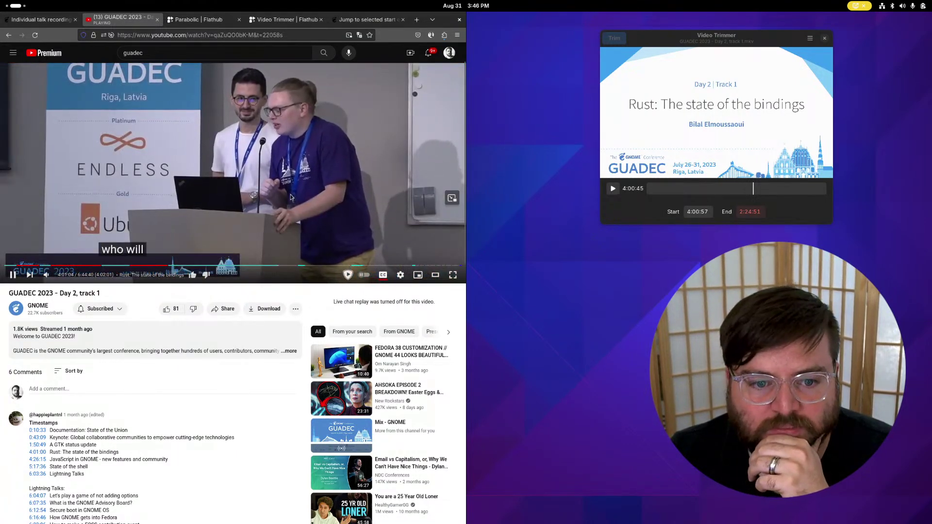
{"action": "left_click", "coordinate": [260, 176]}
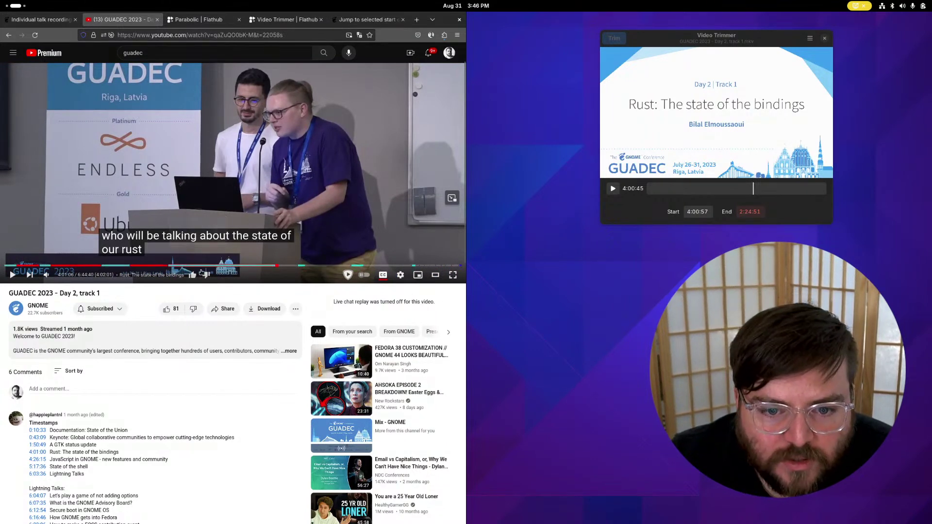
Step: Look for the Rust talk's ending on YouTube by seeking near 4:19:21, stepping back, and pausing at 4:19:12
{"action": "left_click", "coordinate": [296, 266]}
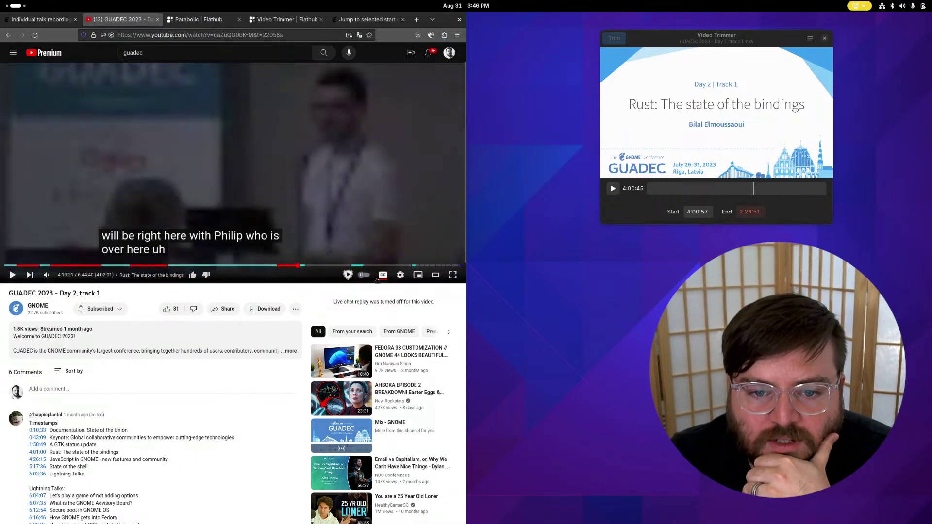
{"action": "left_click", "coordinate": [324, 143]}
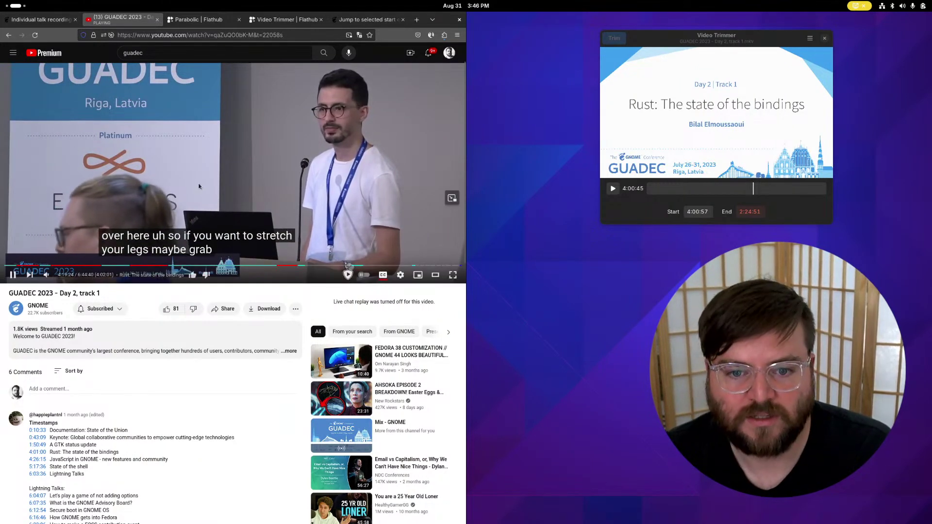
{"action": "key", "text": "Left"}
{"action": "key", "text": "Left"}
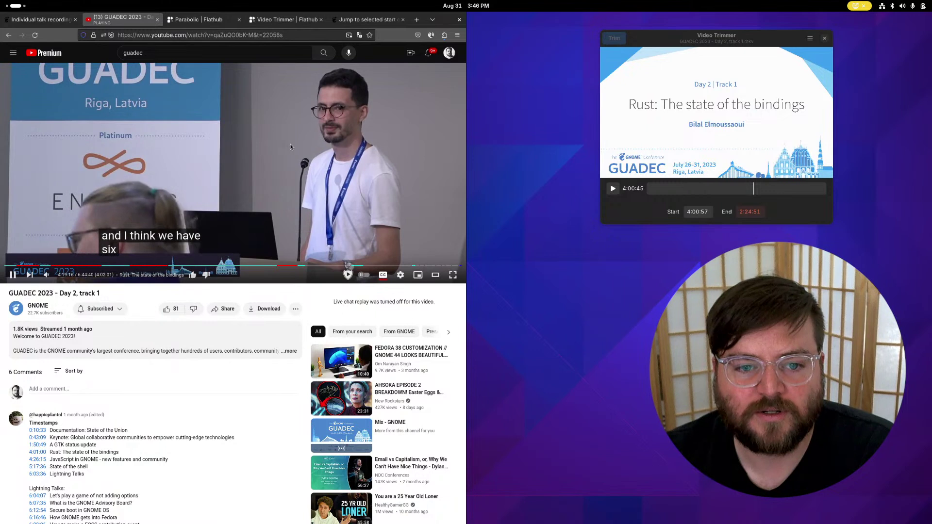
{"action": "key", "text": "Left"}
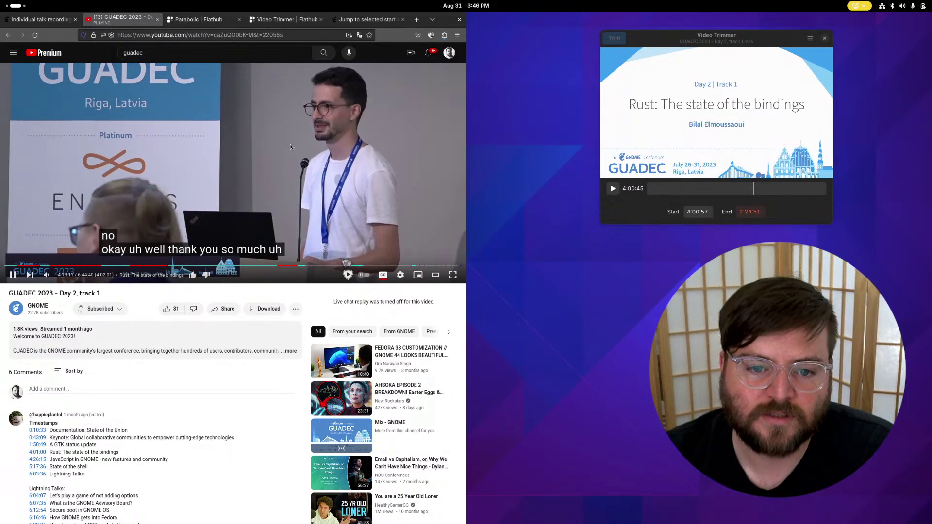
{"action": "key", "text": "Left"}
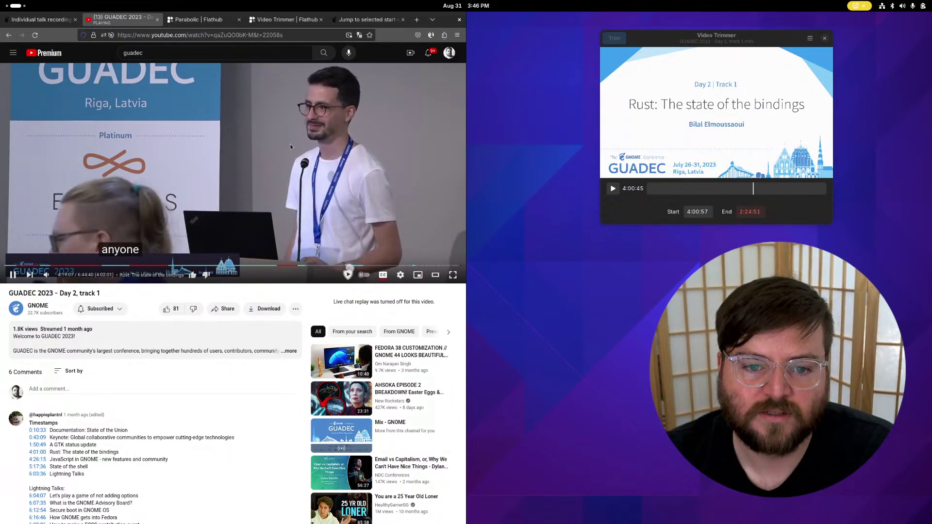
{"action": "left_click", "coordinate": [253, 142]}
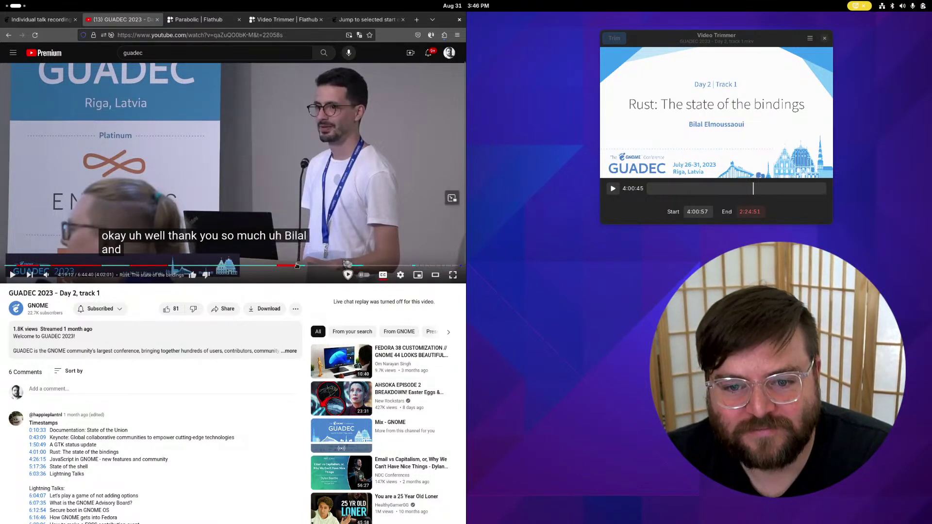
Step: Review the Rust talk's closing questions on YouTube from 4:17:45, skipping ahead to the announcement of the next talk
{"action": "left_click", "coordinate": [296, 267]}
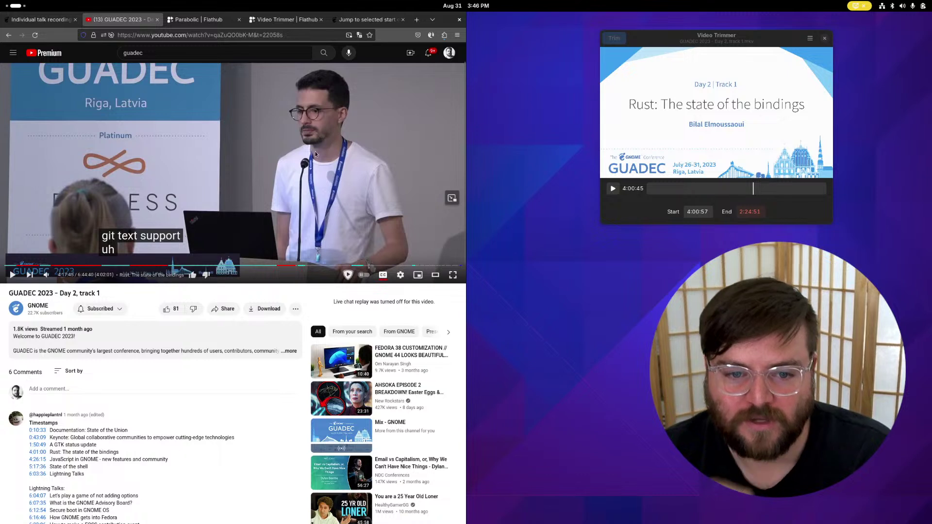
{"action": "left_click", "coordinate": [315, 153]}
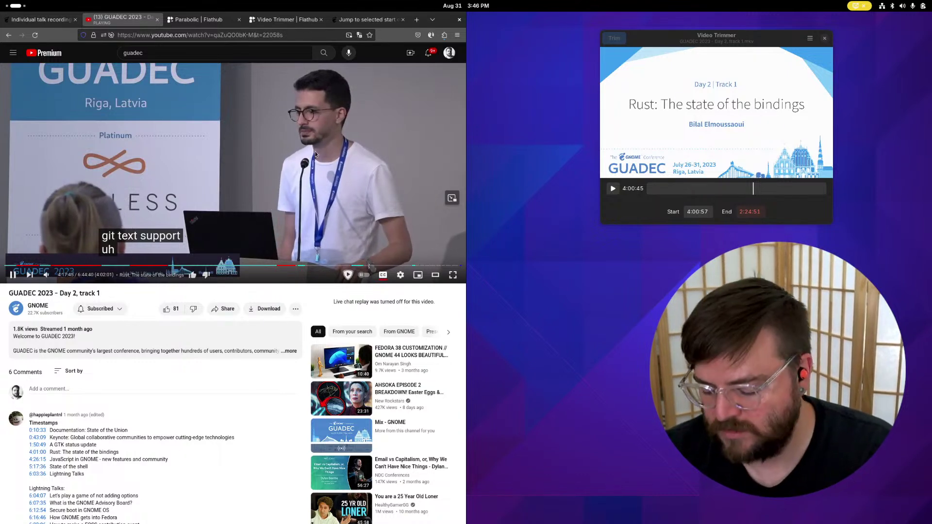
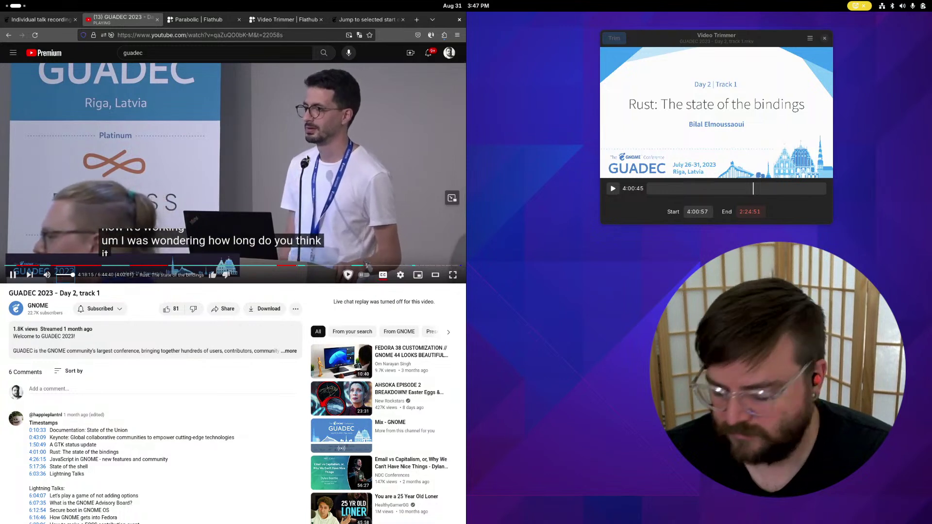
{"action": "left_click", "coordinate": [323, 130]}
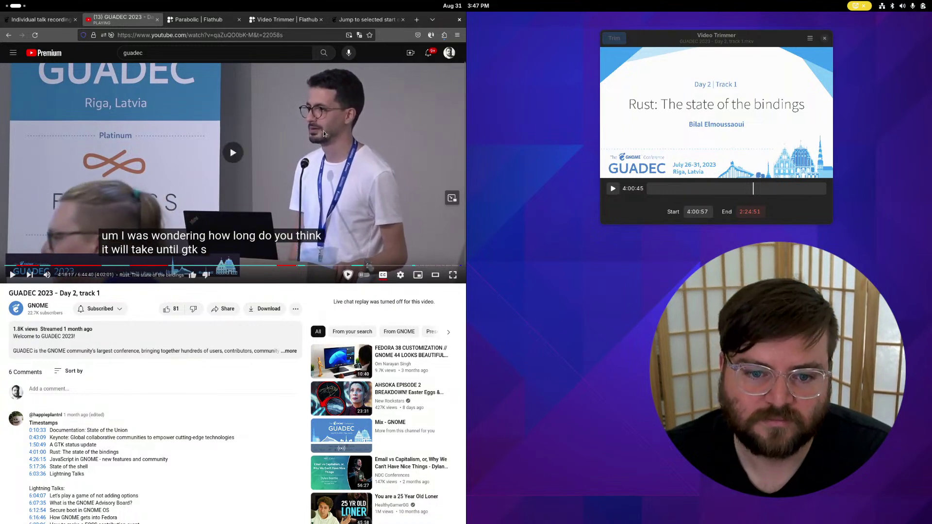
{"action": "left_click", "coordinate": [323, 130]}
{"action": "key", "text": "Right"}
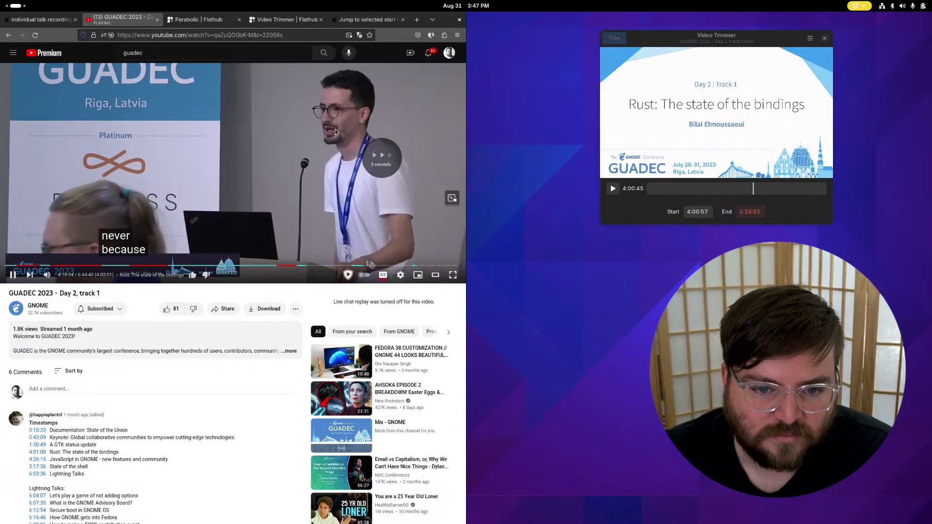
{"action": "key", "text": "Right"}
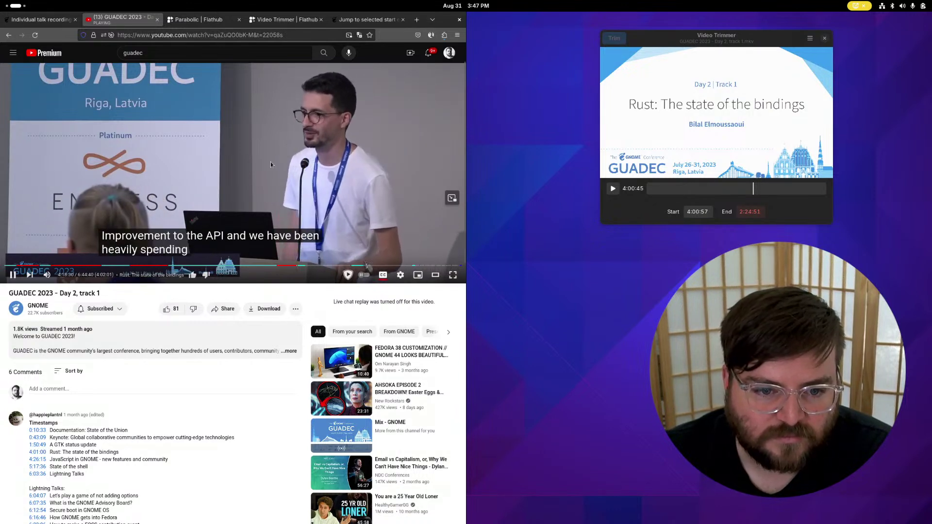
{"action": "key", "text": "Right"}
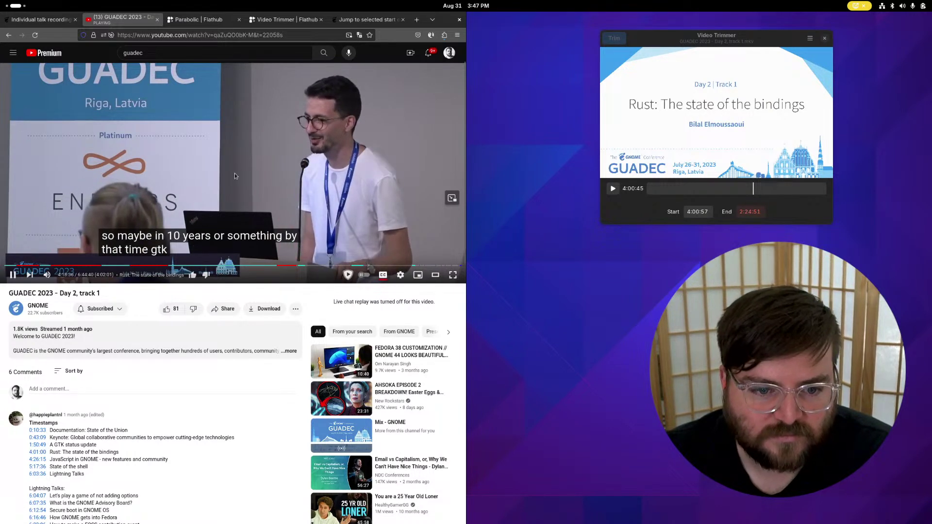
{"action": "key", "text": "Right"}
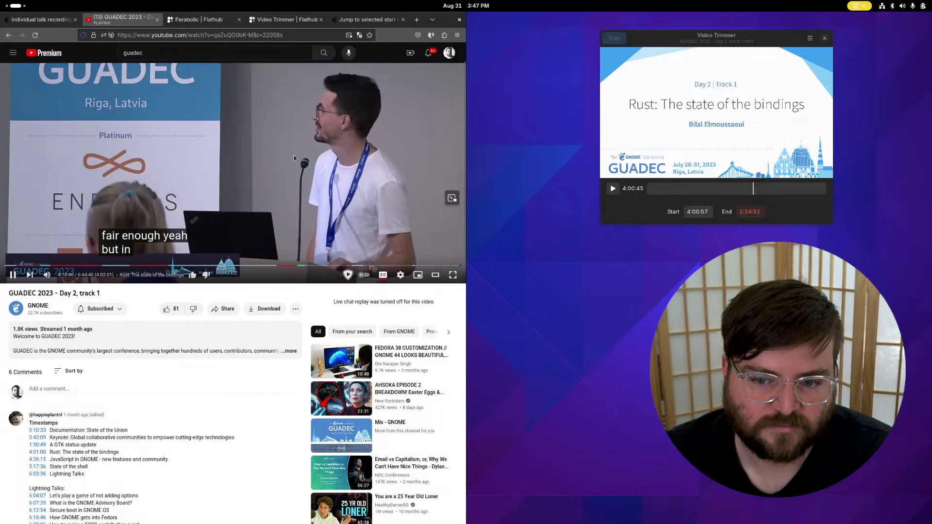
{"action": "key", "text": "Right"}
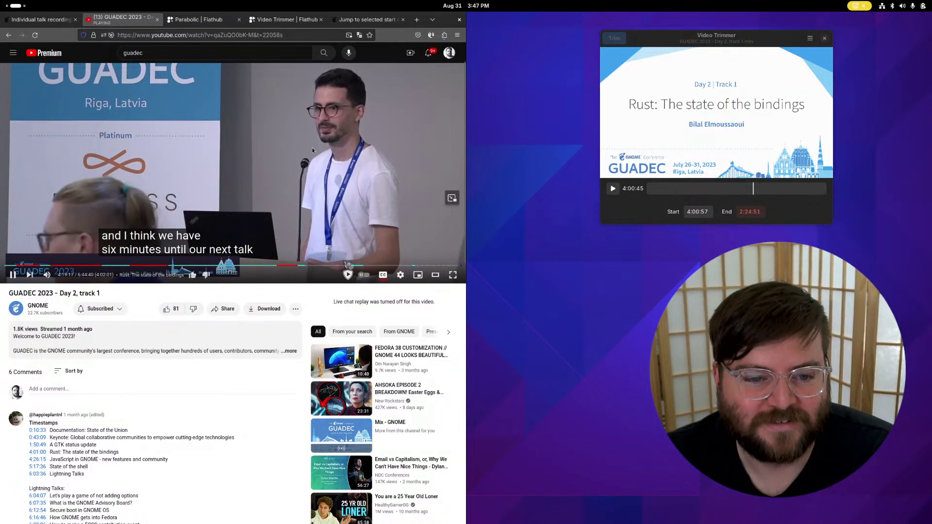
Step: Step back to the closing thank-you of the Rust talk on YouTube and pause at 4:19:12
{"action": "key", "text": "Left"}
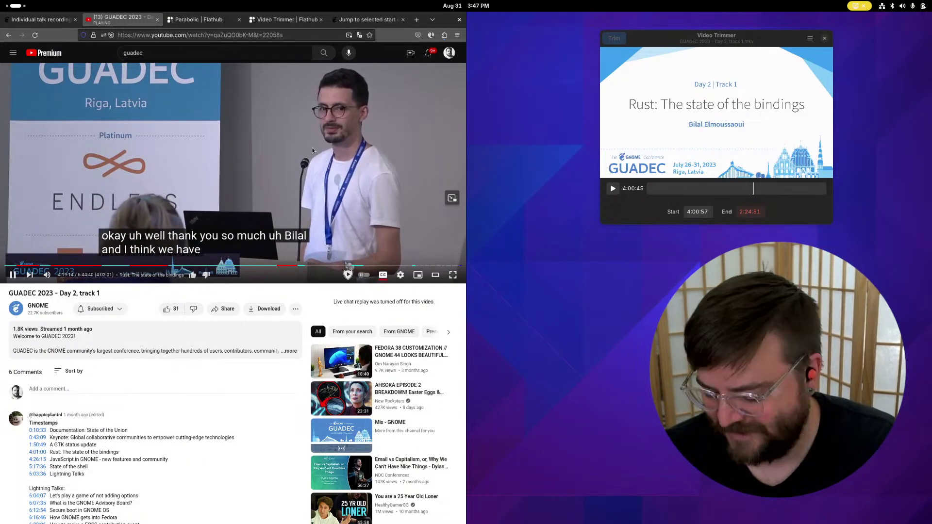
{"action": "key", "text": "Left"}
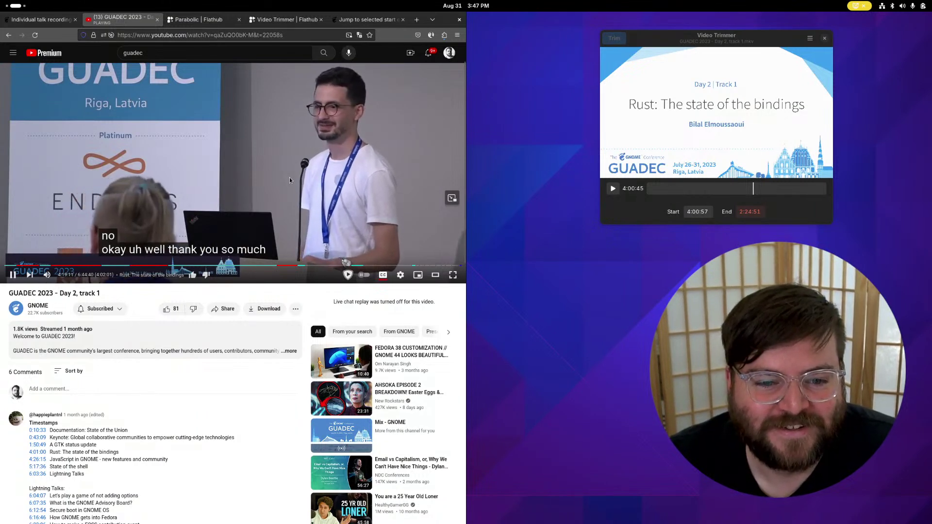
{"action": "key", "text": "space"}
{"action": "key", "text": "space"}
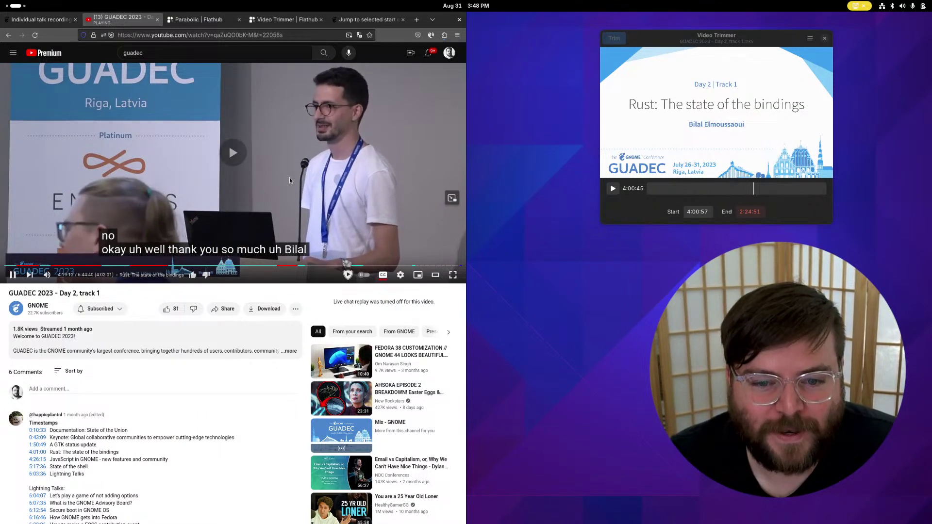
{"action": "key", "text": "space"}
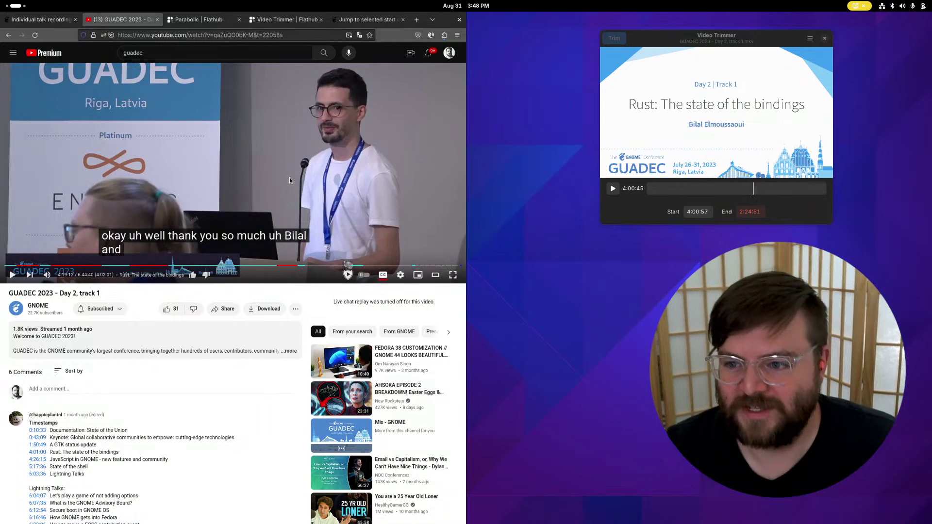
Step: Enlarge the Video Trimmer window to fill the free space beside the browser
{"action": "left_click_drag", "start_coordinate": [668, 148], "coordinate": [555, 157]}
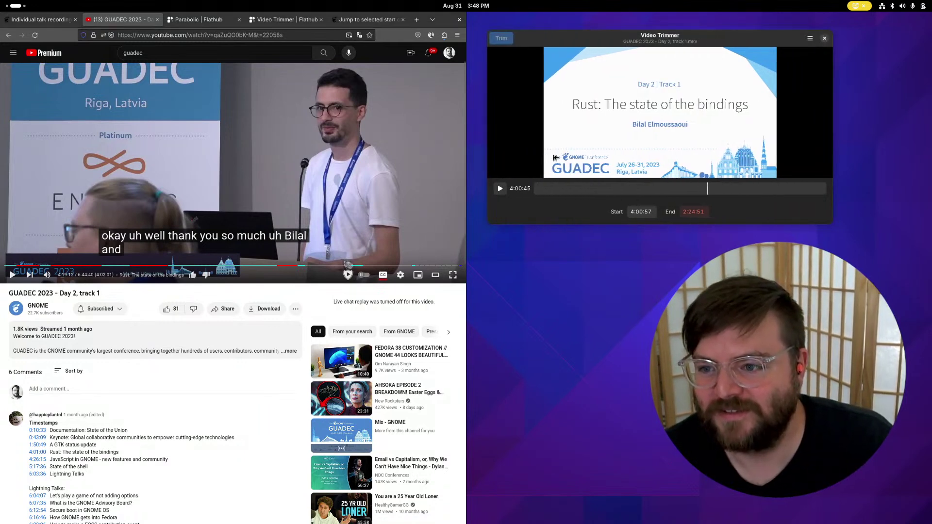
{"action": "left_click_drag", "start_coordinate": [756, 191], "coordinate": [862, 189]}
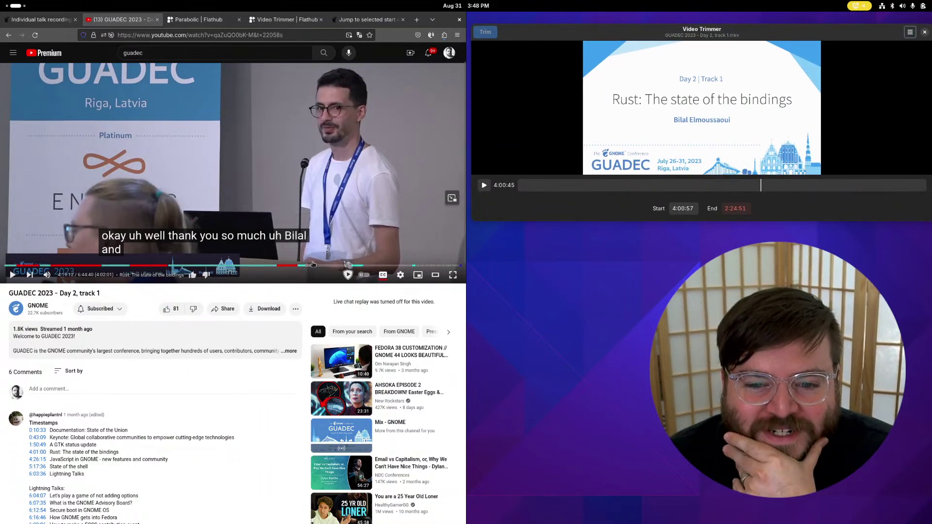
Step: Replay the Rust talk's closing moments on YouTube, pause, and set the End time in Video Trimmer to 4:19:06
{"action": "left_click", "coordinate": [300, 185]}
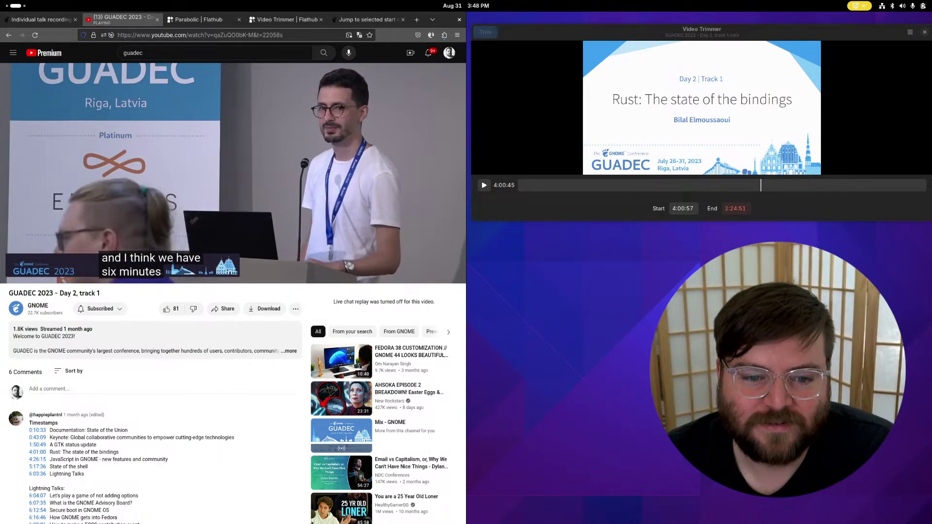
{"action": "key", "text": "Left"}
{"action": "key", "text": "Left"}
{"action": "key", "text": "Left"}
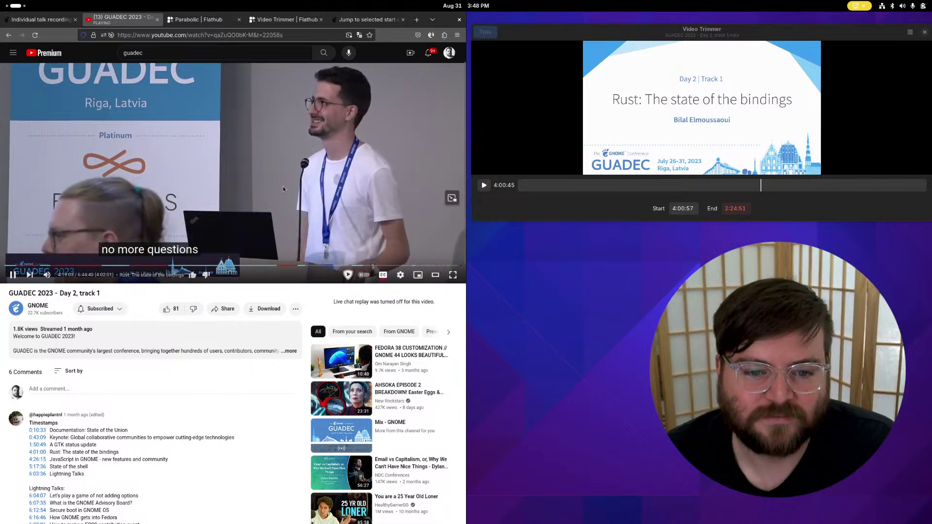
{"action": "left_click", "coordinate": [247, 191]}
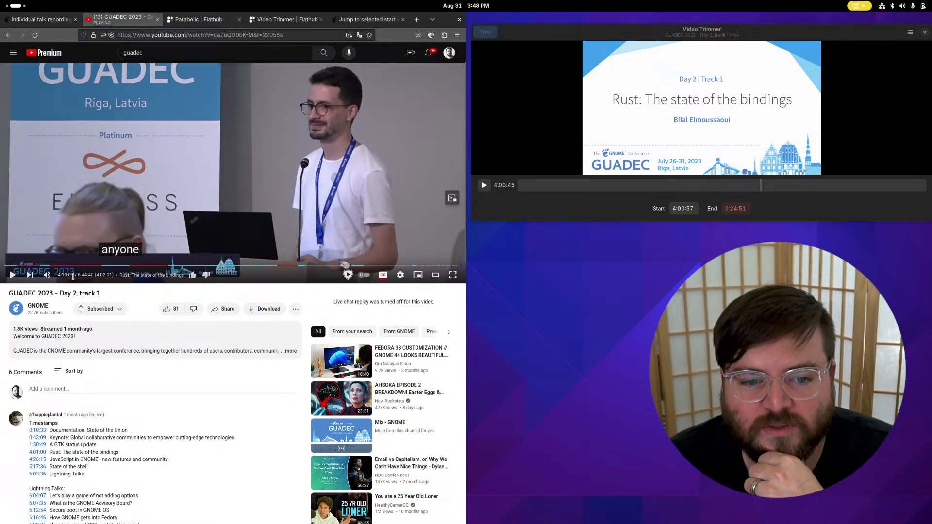
{"action": "left_click", "coordinate": [736, 209]}
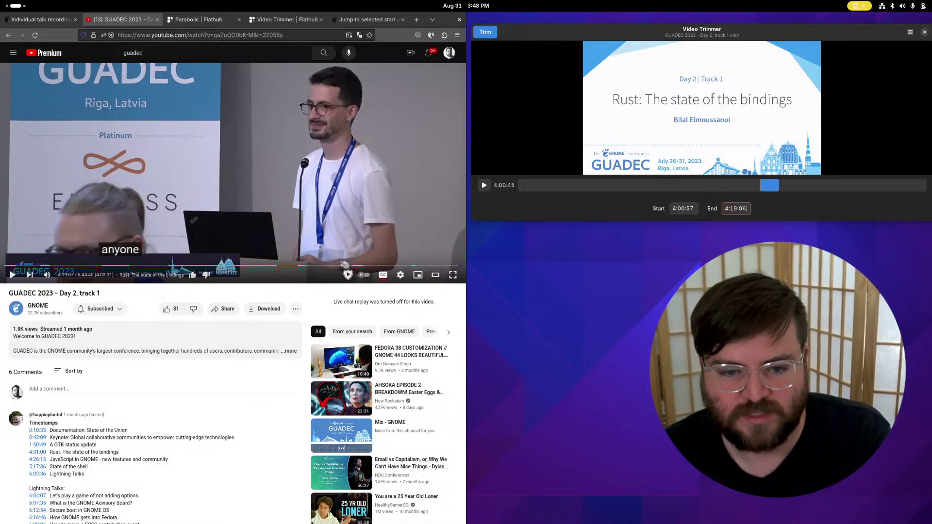
Step: Recheck the Rust talk's ending on YouTube, pause at 4:19:06, and set Video Trimmer's End time to 4:19:05
{"action": "left_click", "coordinate": [333, 162]}
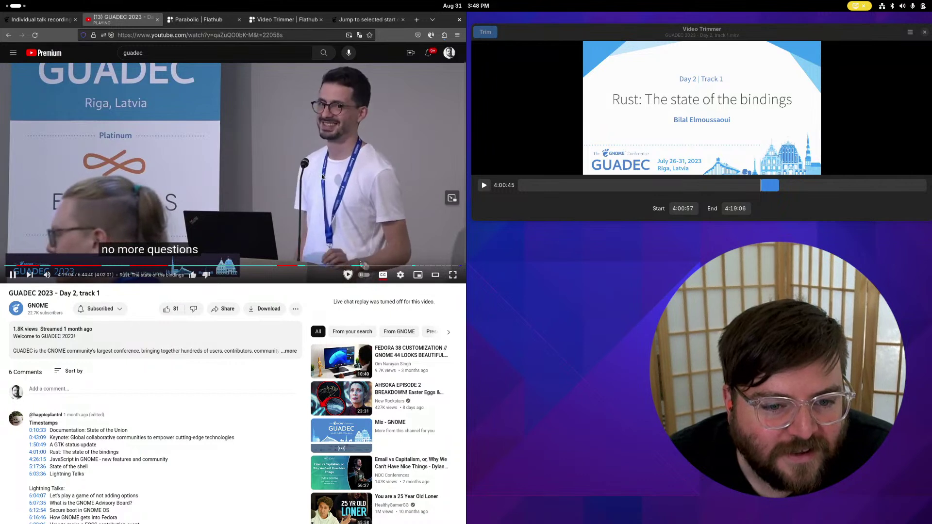
{"action": "left_click", "coordinate": [455, 186]}
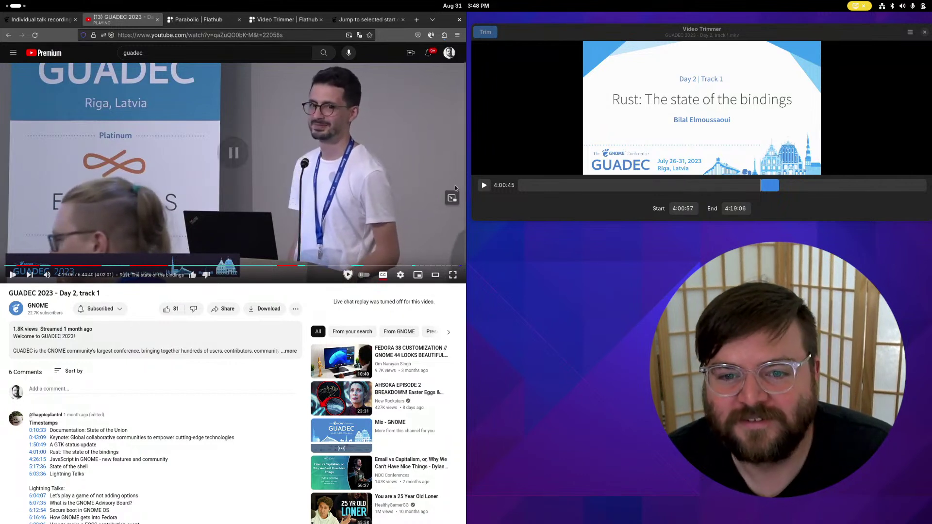
{"action": "left_click", "coordinate": [742, 211]}
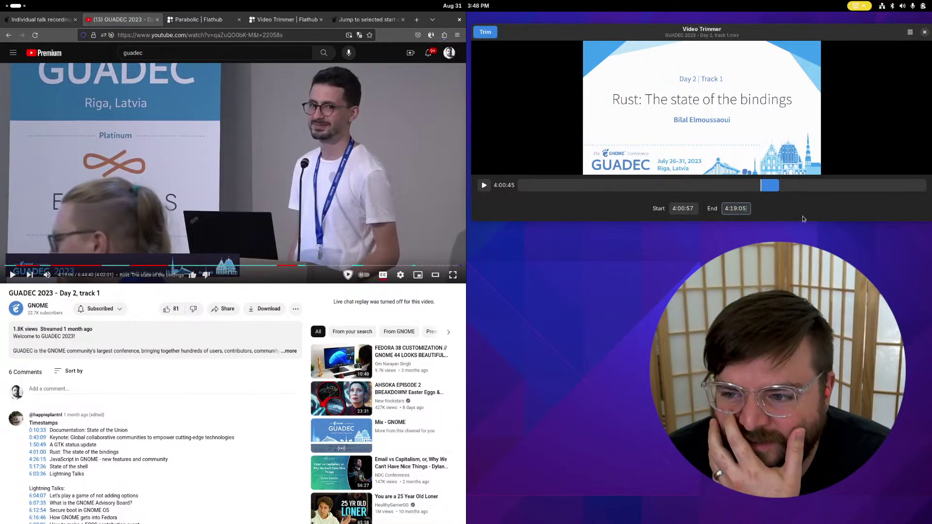
Step: Trim the clip, copy the title "Rust: The state of the bindings" from the YouTube timestamps, and save into GUADEC 2023's Day 2 Track 1 folder
{"action": "left_click", "coordinate": [475, 35]}
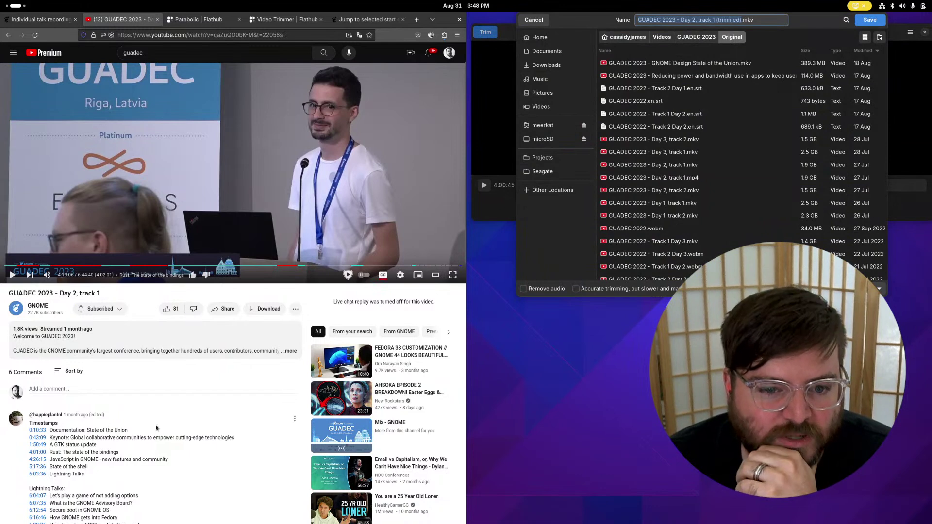
{"action": "double_click", "coordinate": [51, 452]}
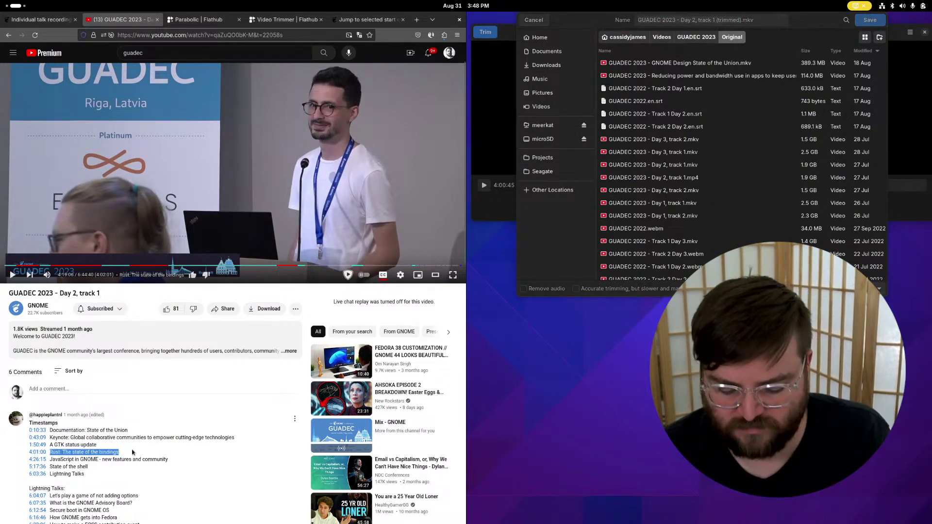
{"action": "left_click", "coordinate": [697, 37]}
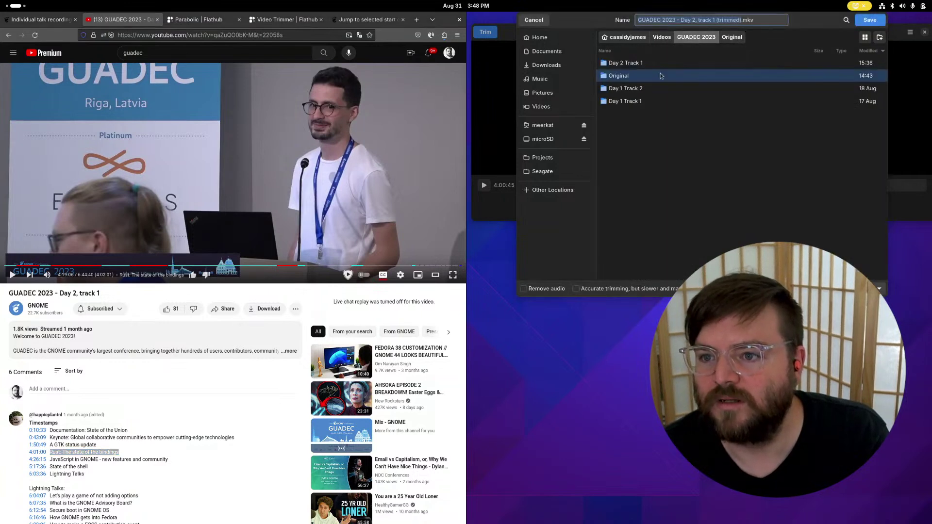
{"action": "double_click", "coordinate": [647, 65]}
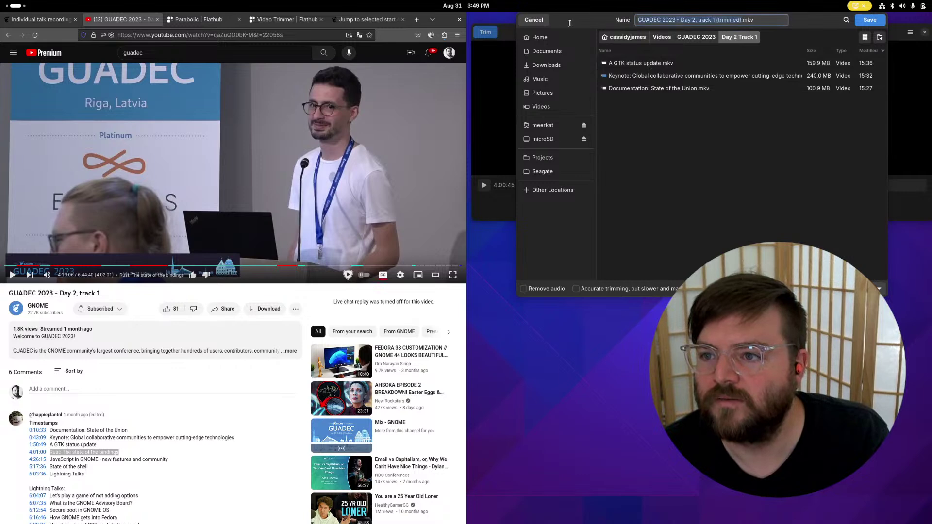
{"action": "left_click", "coordinate": [862, 22]}
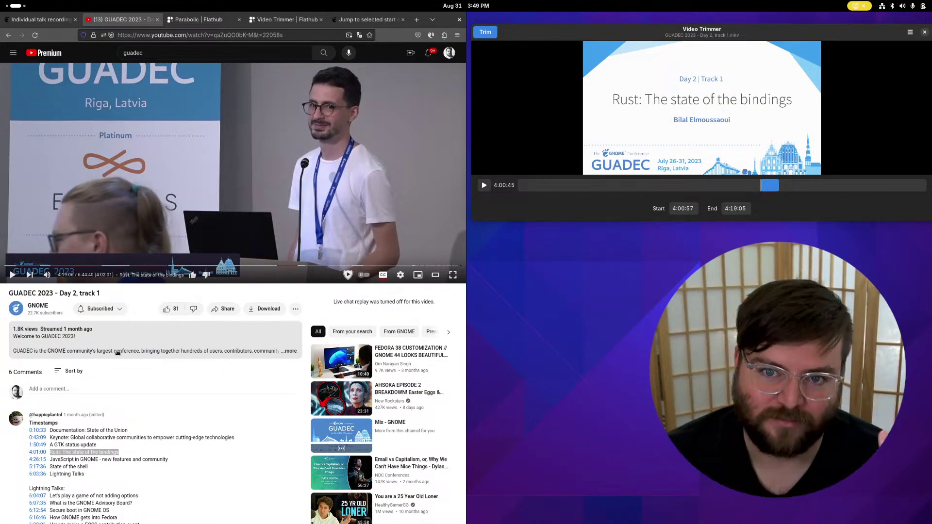
Step: View the GUADEC 2023 event page on events.gnome.org in a new Firefox tab, then close that tab
{"action": "left_click", "coordinate": [417, 19]}
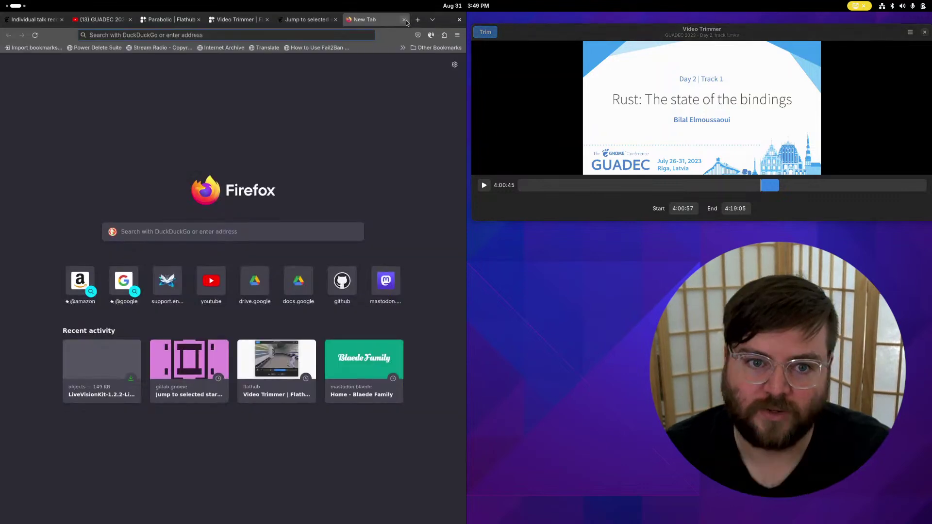
{"action": "type", "text": "events.gnome.org"}
{"action": "key", "text": "Return"}
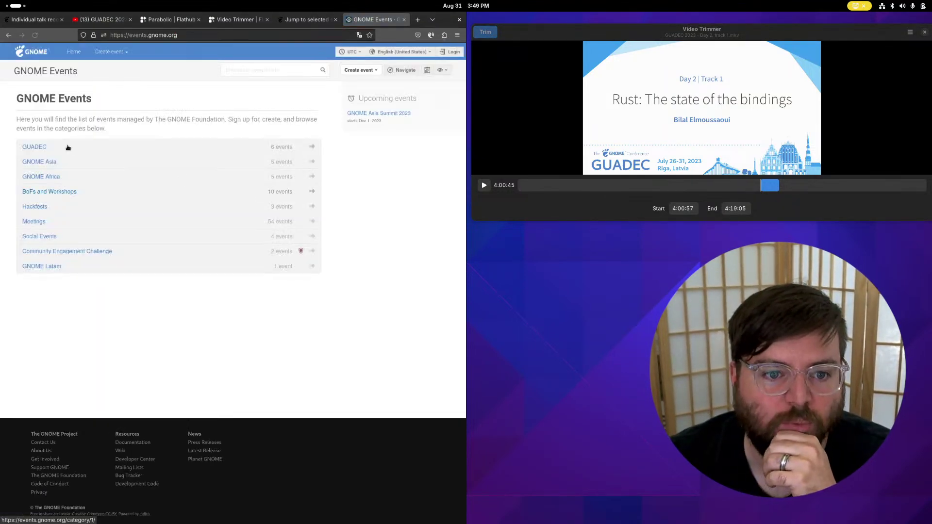
{"action": "left_click", "coordinate": [47, 148]}
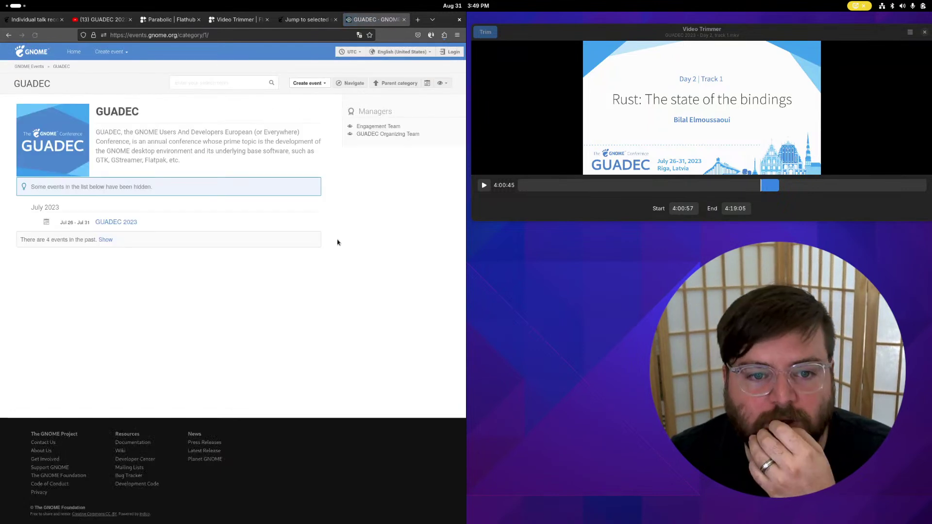
{"action": "left_click", "coordinate": [125, 224]}
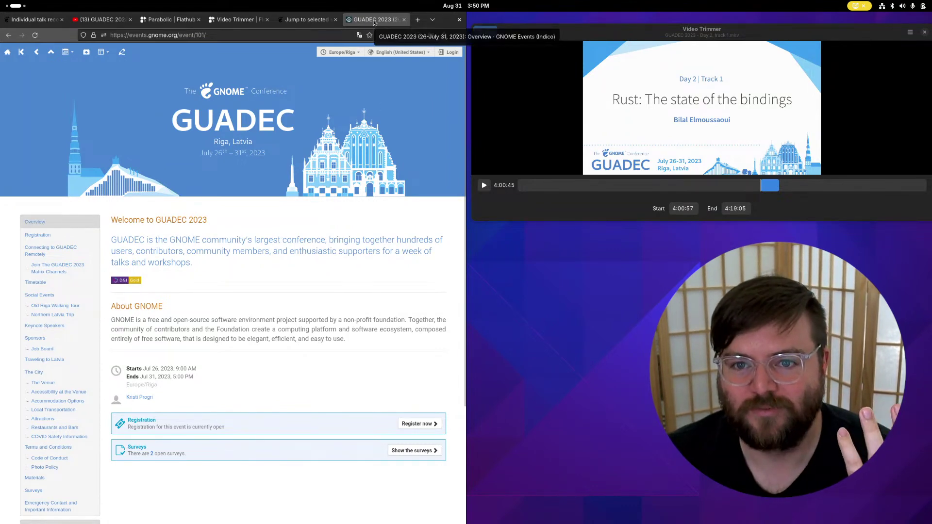
{"action": "key", "text": "ctrl+w"}
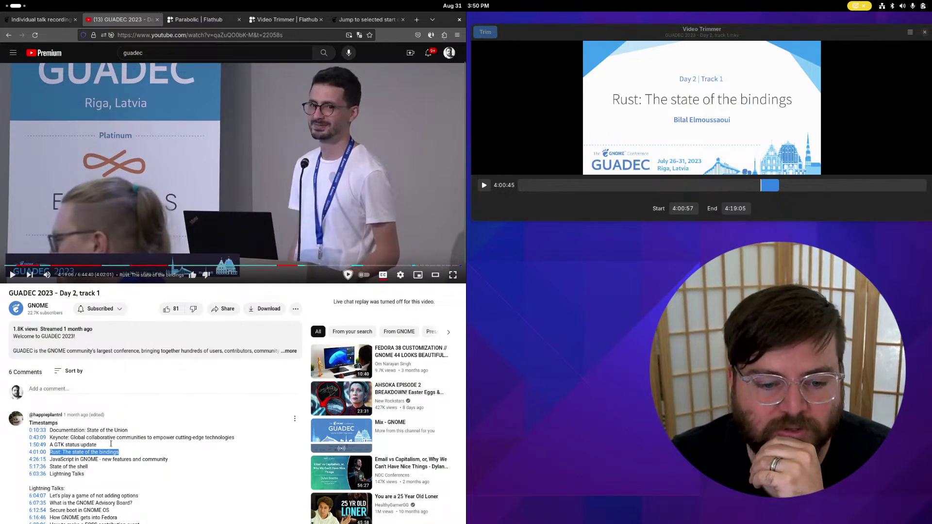
Step: Jump to the "JavaScript in GNOME - new features and community" talk at 4:26:15 on YouTube and watch its introduction
{"action": "left_click", "coordinate": [42, 461]}
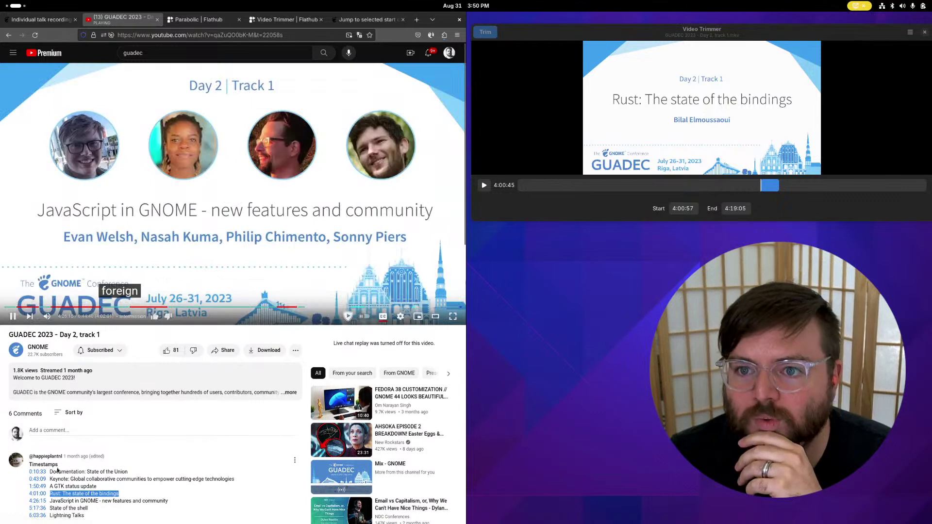
{"action": "left_click", "coordinate": [244, 184]}
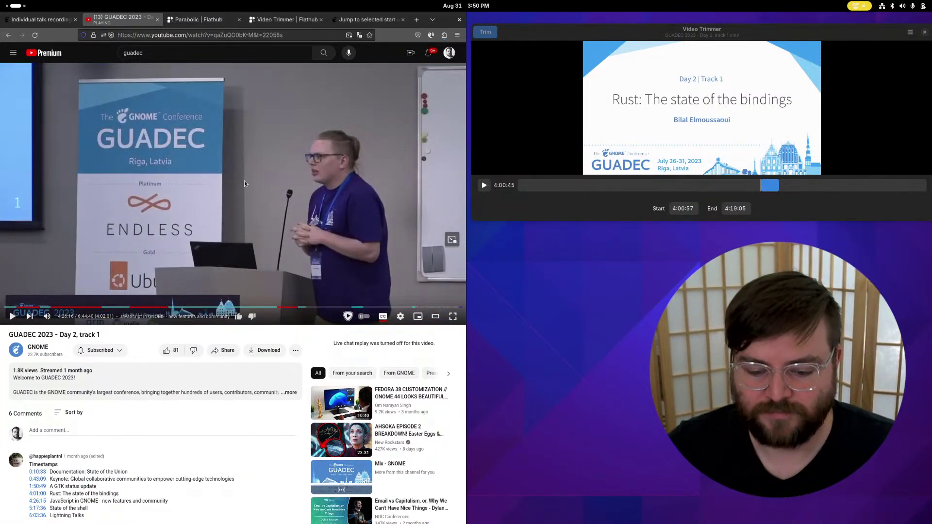
{"action": "left_click", "coordinate": [244, 184]}
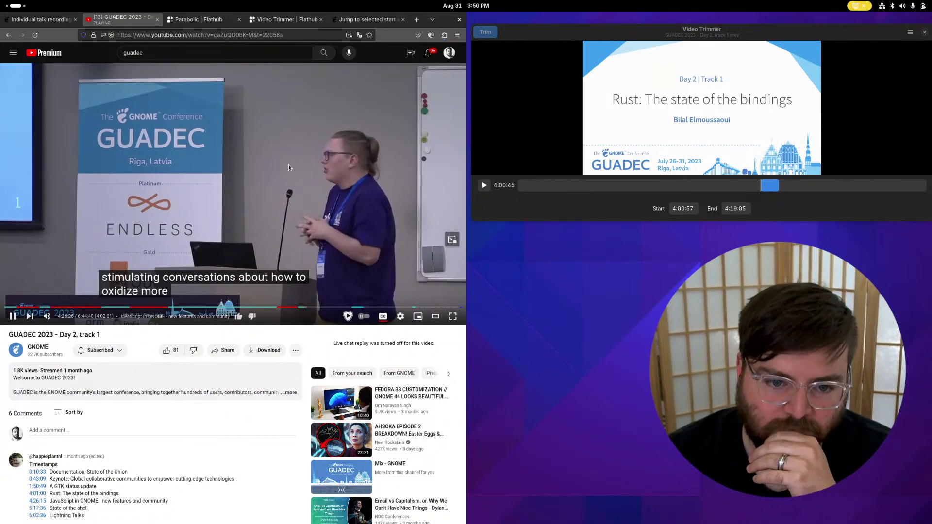
{"action": "scroll", "coordinate": [302, 153], "scroll_direction": "down", "scroll_amount": 1}
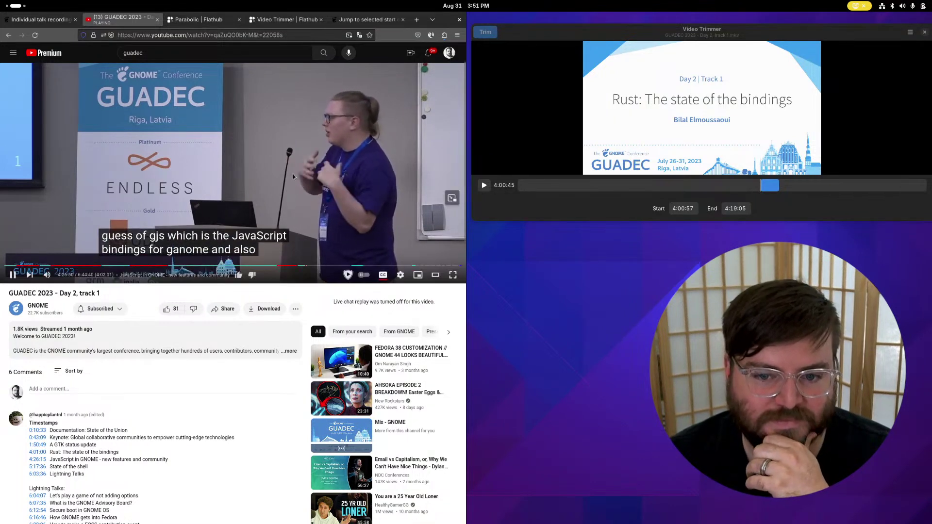
{"action": "left_click", "coordinate": [364, 168]}
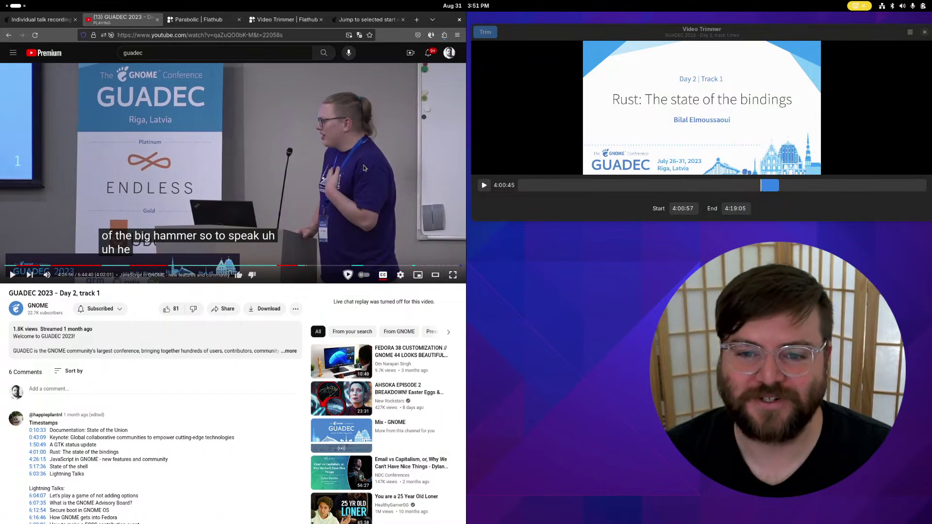
{"action": "left_click", "coordinate": [364, 168]}
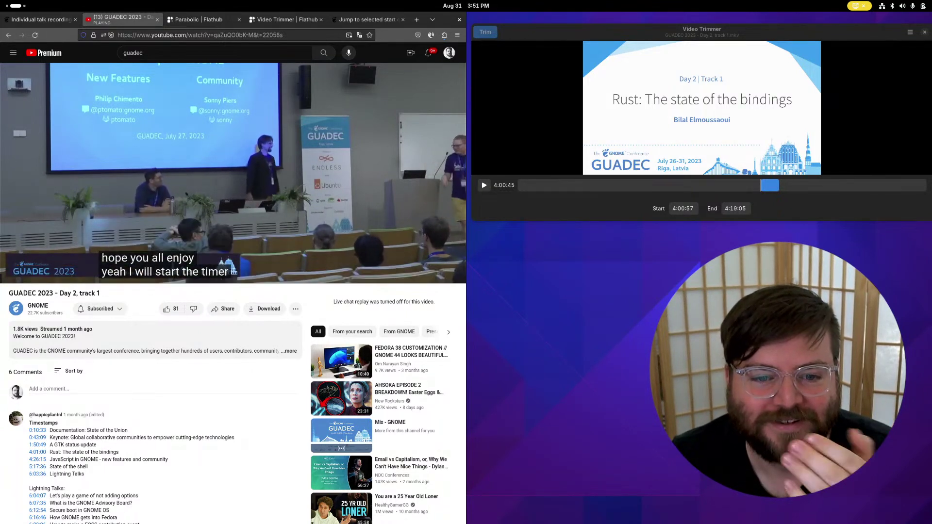
{"action": "left_click", "coordinate": [346, 116]}
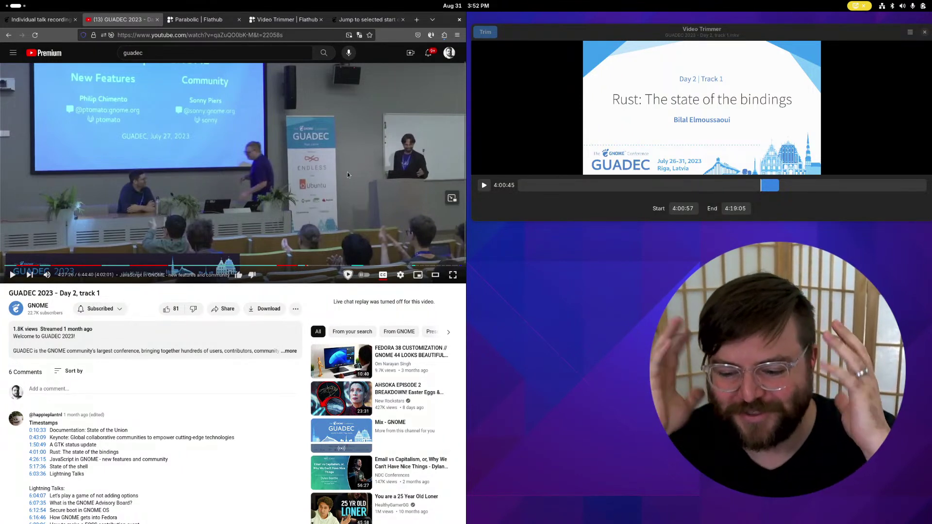
Step: Watch the JavaScript talk's presenters begin from 4:27:26 on YouTube, step back into the introduction, and pause at 4:27:12
{"action": "left_click", "coordinate": [302, 176]}
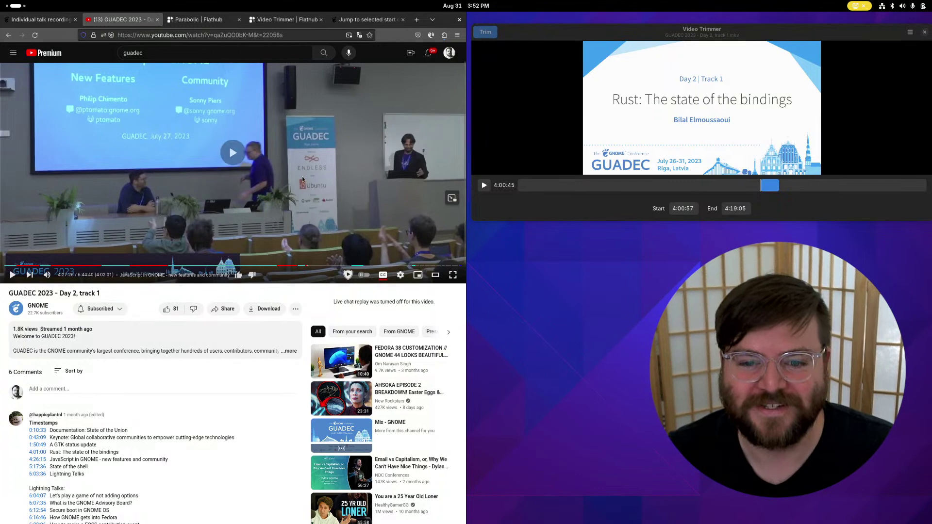
{"action": "left_click", "coordinate": [325, 162]}
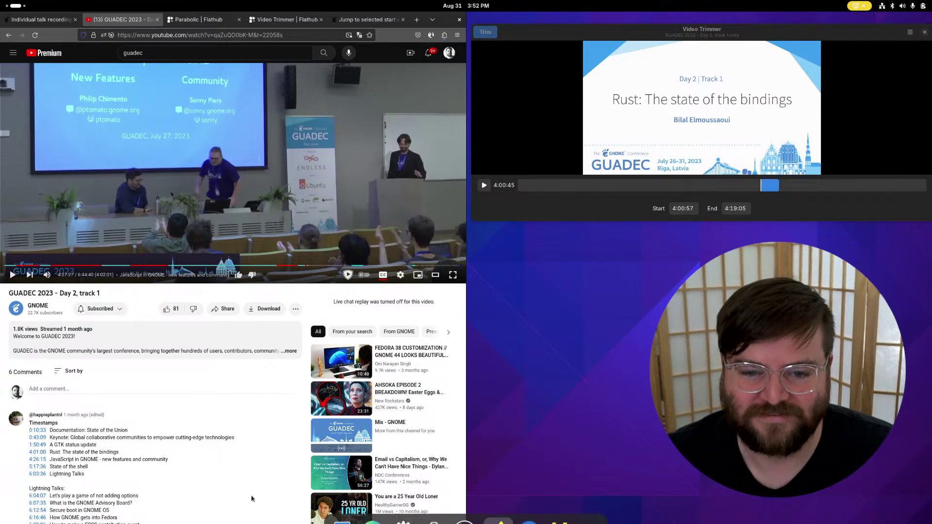
{"action": "left_click", "coordinate": [336, 194]}
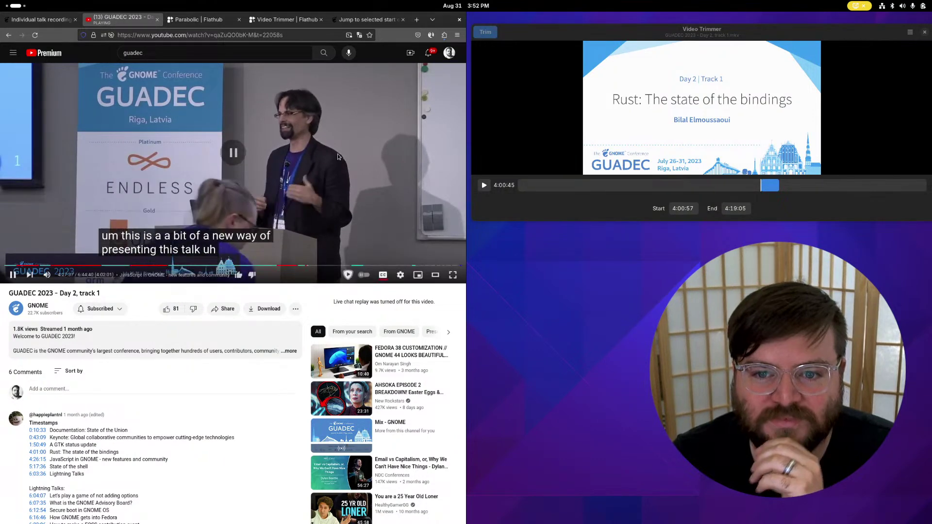
{"action": "key", "text": "Left"}
{"action": "key", "text": "Left"}
{"action": "key", "text": "Left"}
{"action": "key", "text": "Left"}
{"action": "key", "text": "Left"}
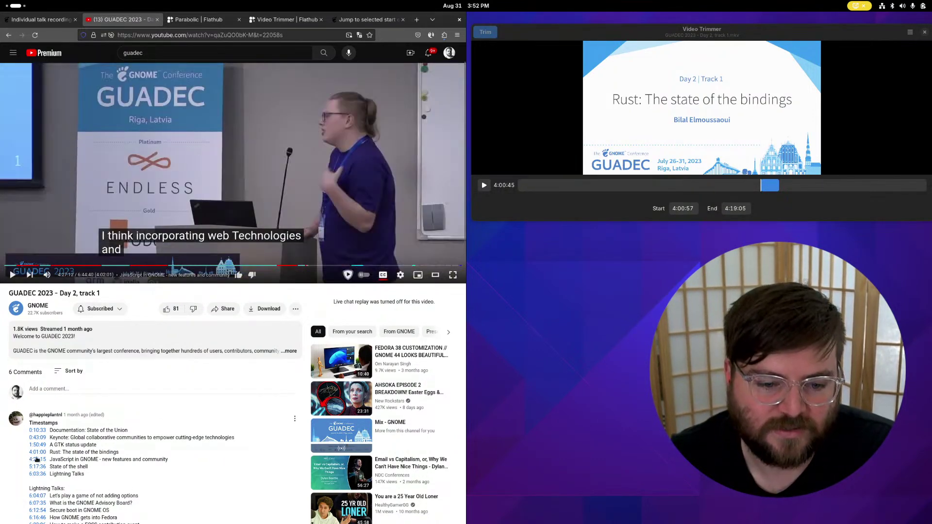
Step: Replay the JavaScript talk's introduction from the 4:26:15 timestamp and pause at 4:26:30 to locate the start point
{"action": "left_click", "coordinate": [37, 459]}
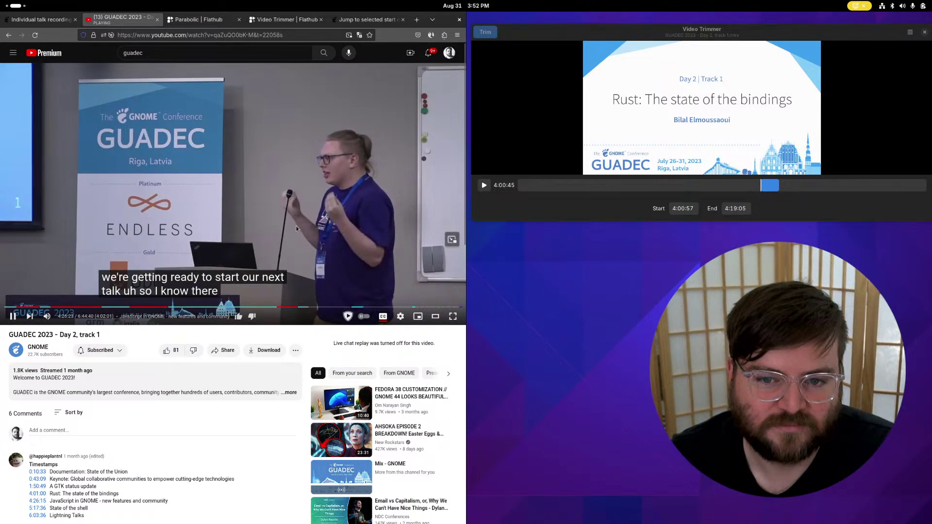
{"action": "left_click", "coordinate": [281, 185]}
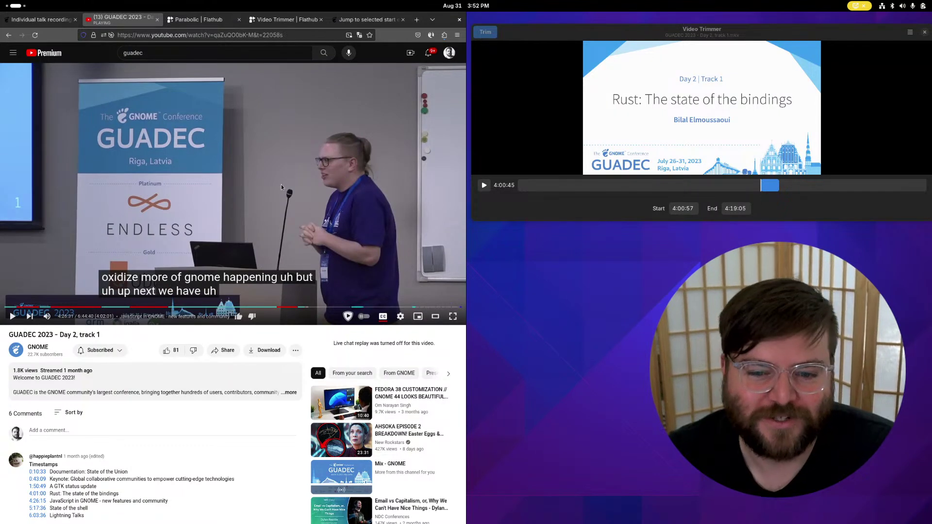
{"action": "left_click", "coordinate": [287, 220]}
{"action": "key", "text": "Left"}
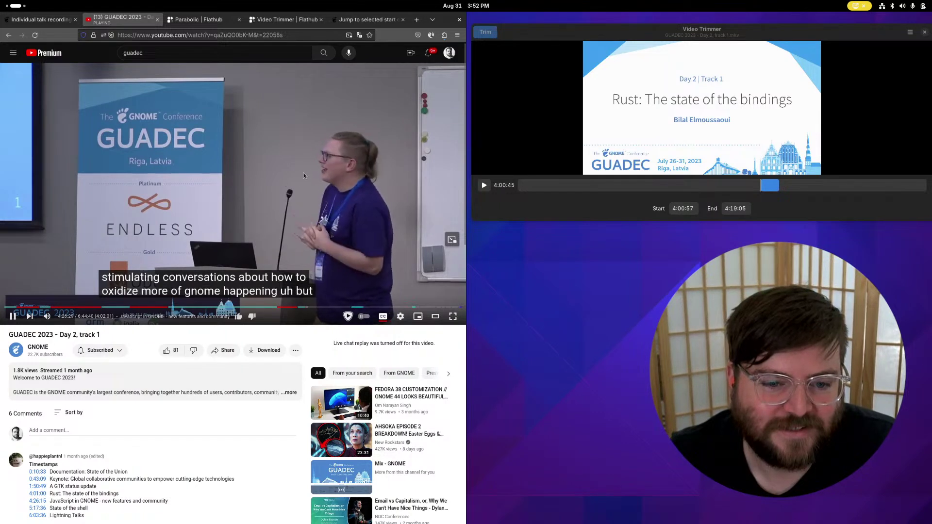
{"action": "left_click", "coordinate": [303, 173]}
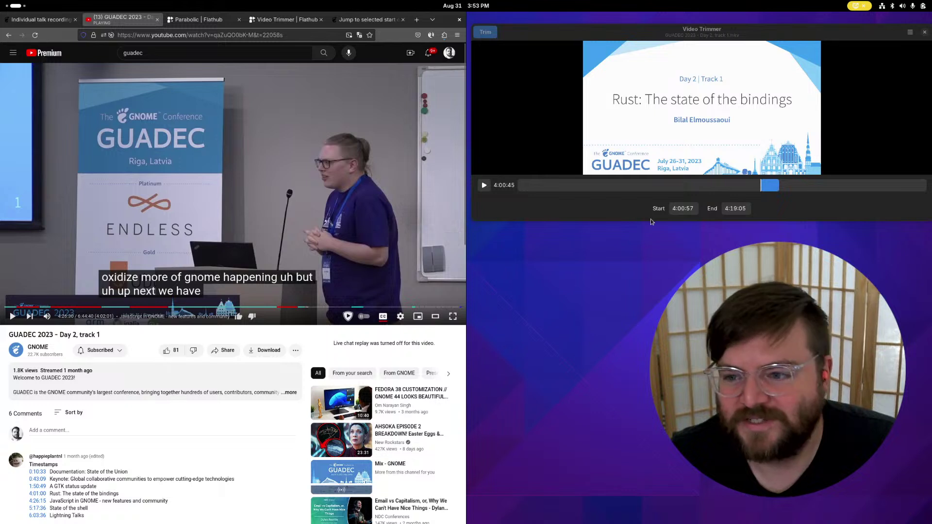
Step: Set the trim start time to 4:26:29 in Video Trimmer
{"action": "left_click", "coordinate": [682, 209]}
{"action": "type", "text": "4"}
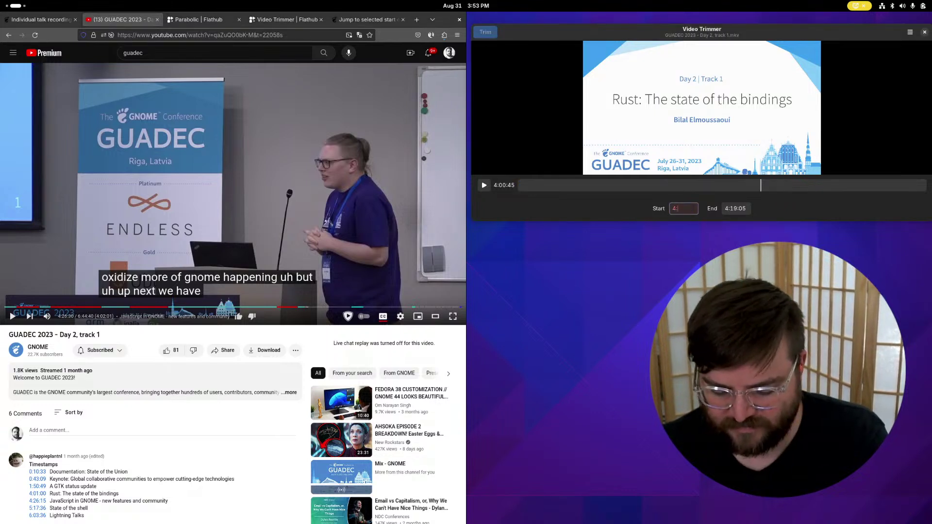
{"action": "type", "text": ":26:29"}
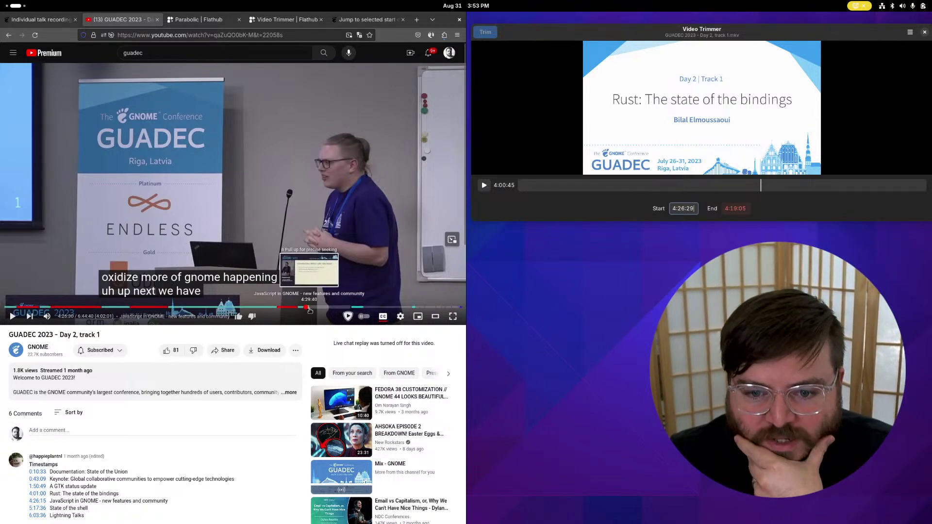
Step: Jump to about 5:05:45 in the YouTube recording and skip forward in short intervals to find where the JavaScript talk ends
{"action": "left_click", "coordinate": [350, 307]}
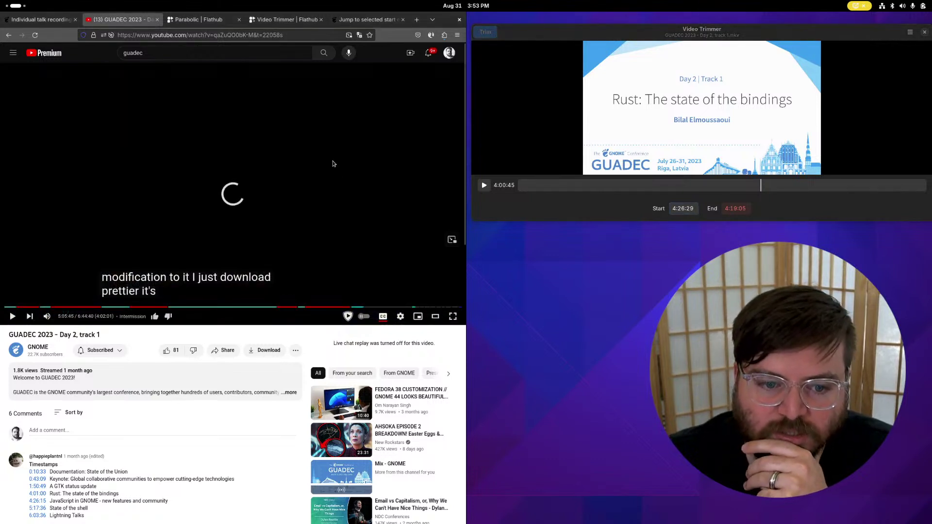
{"action": "left_click", "coordinate": [330, 163]}
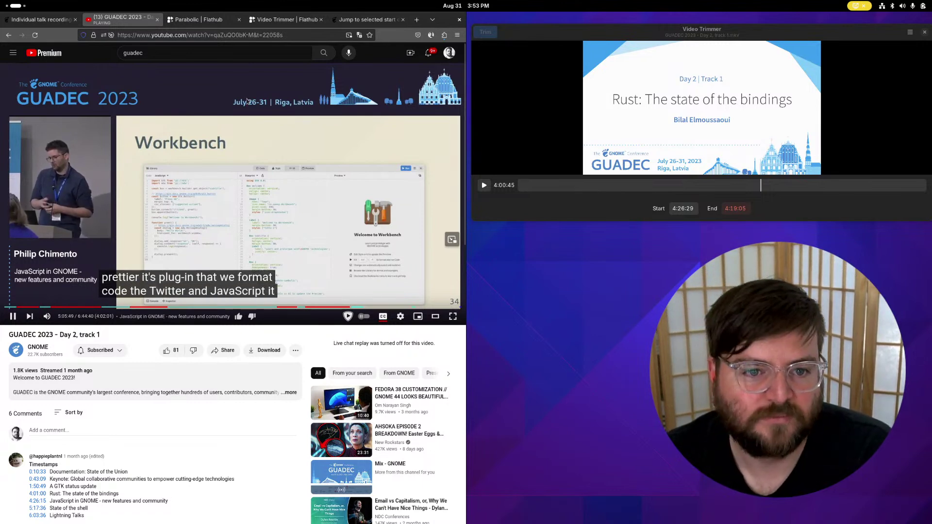
{"action": "key", "text": "Right"}
{"action": "key", "text": "Right"}
{"action": "key", "text": "Right"}
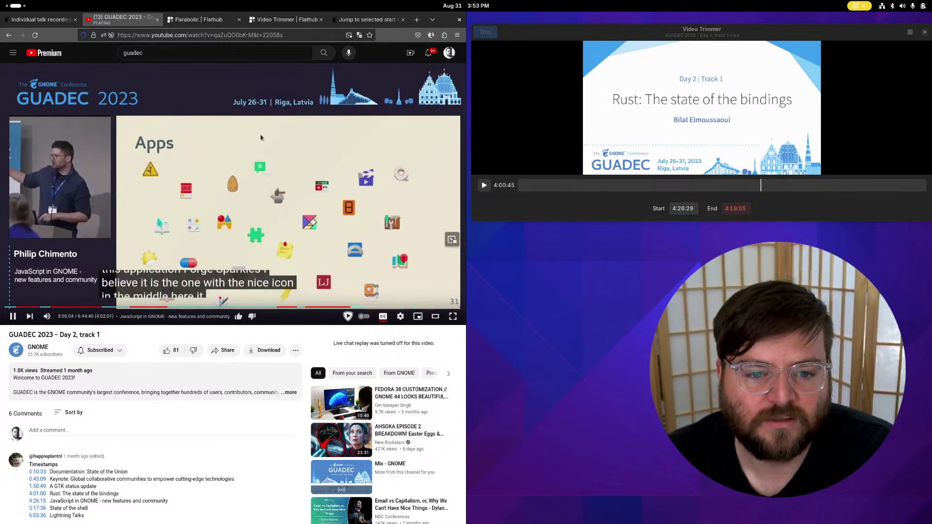
{"action": "key", "text": "Right"}
{"action": "key", "text": "Right"}
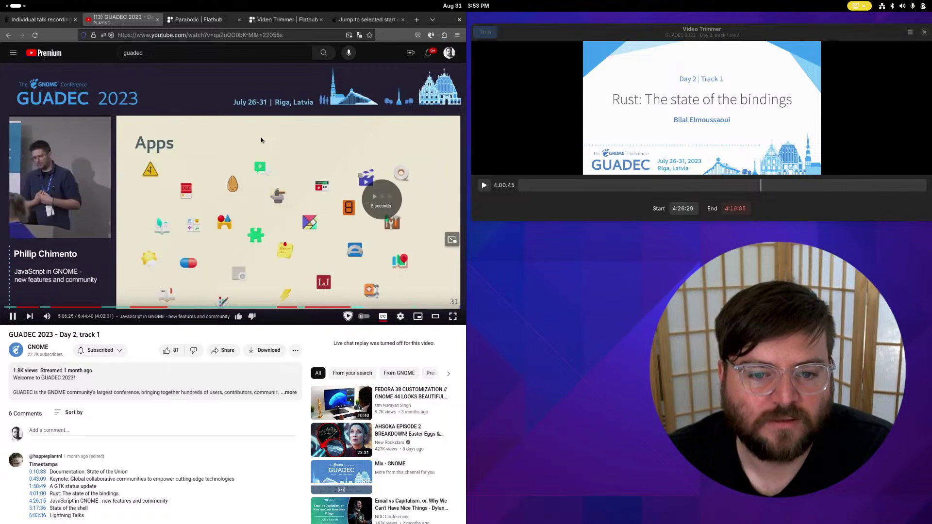
{"action": "key", "text": "Right"}
{"action": "key", "text": "Right"}
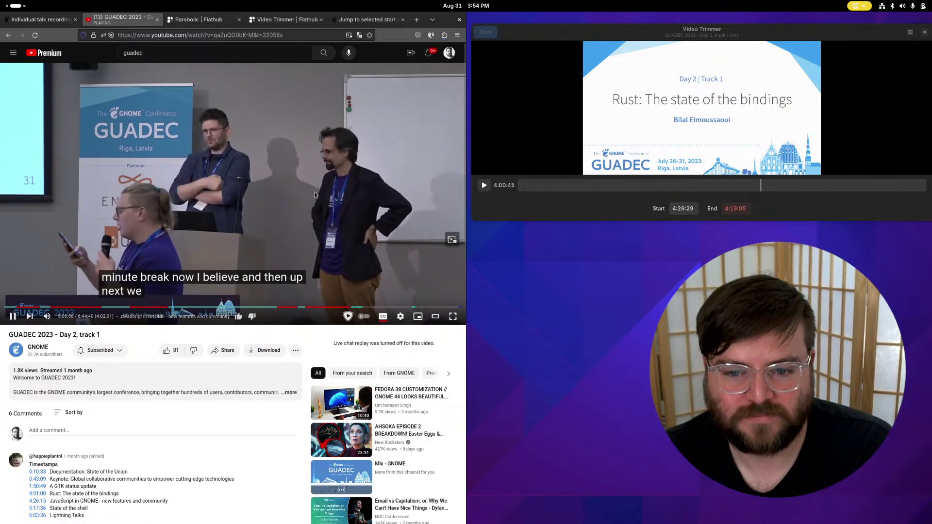
Step: Skip back through the talk's closing remarks on YouTube, replay them, and pause at 5:06:32
{"action": "key", "text": "Left"}
{"action": "key", "text": "Left"}
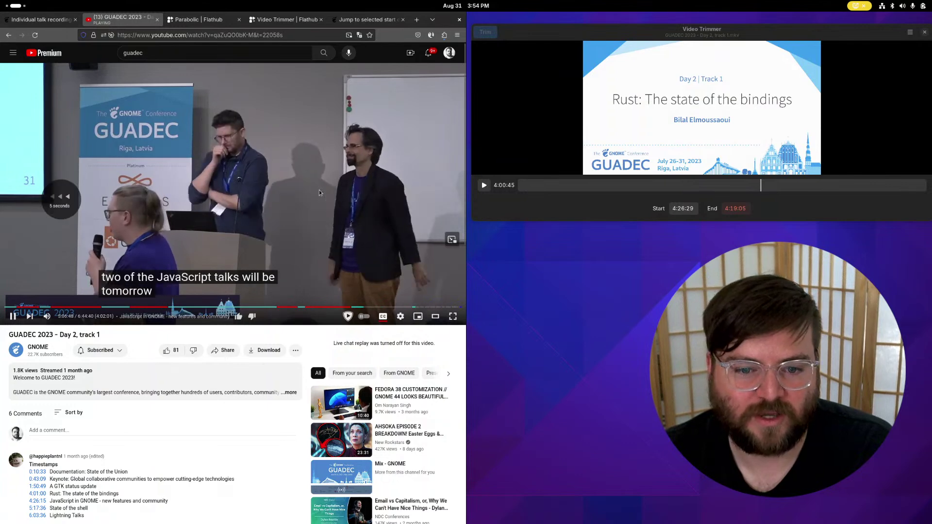
{"action": "key", "text": "Left"}
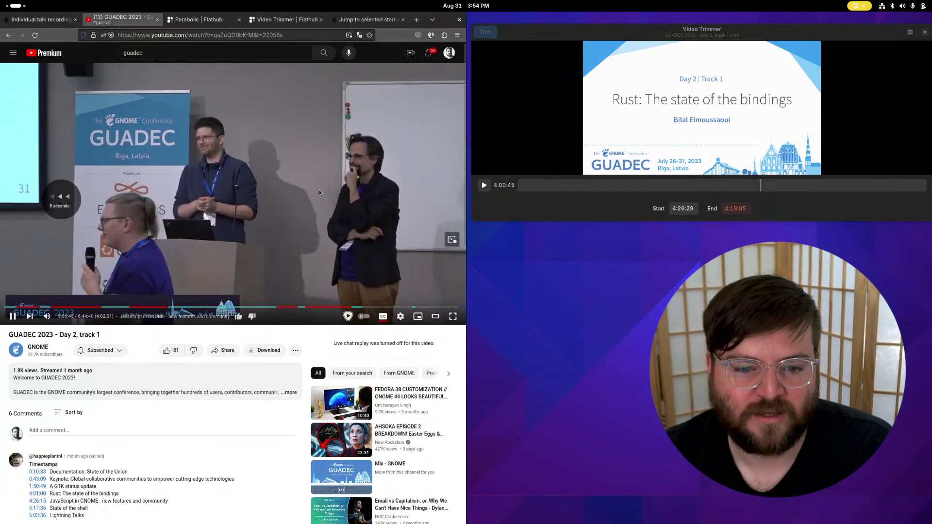
{"action": "key", "text": "Left"}
{"action": "key", "text": "Left"}
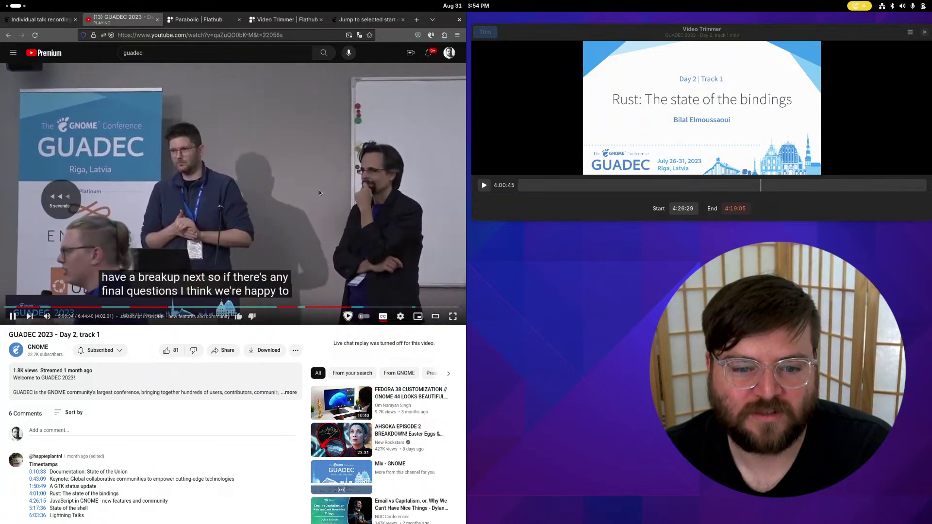
{"action": "key", "text": "Left"}
{"action": "key", "text": "Left"}
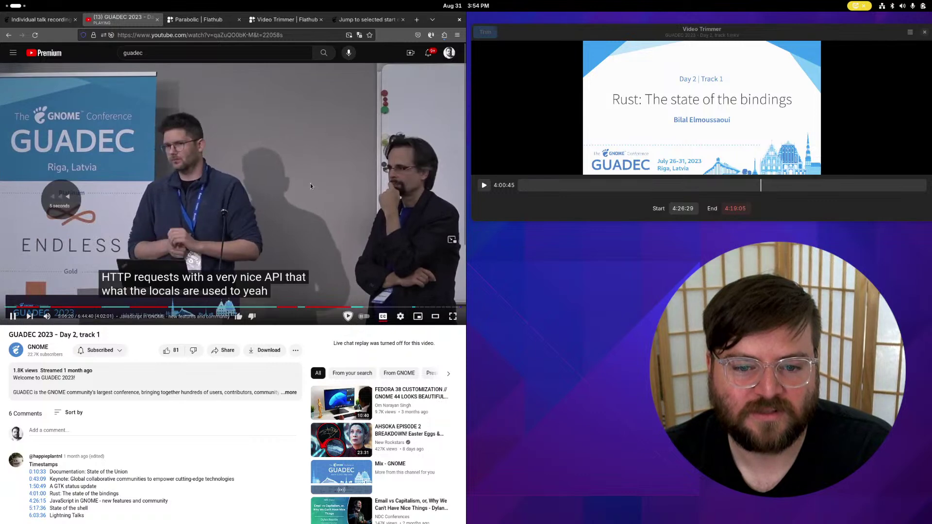
{"action": "key", "text": "Left"}
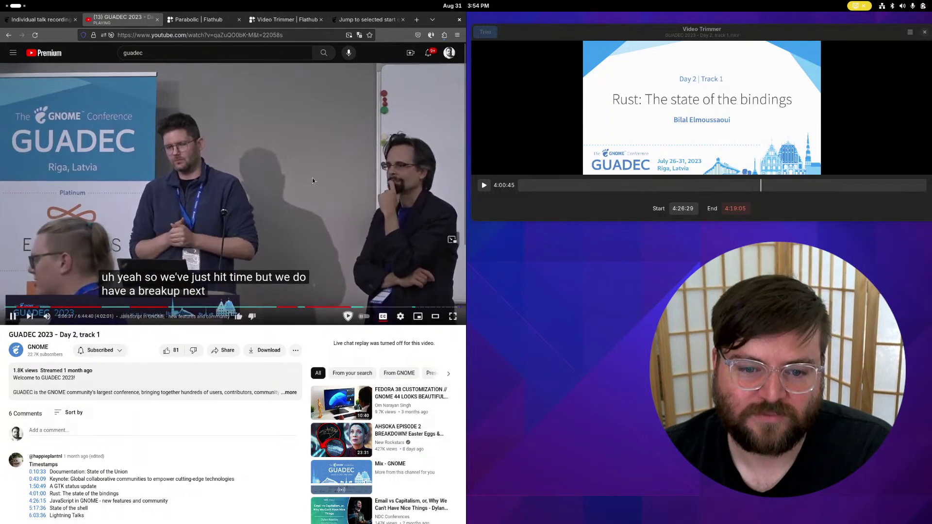
{"action": "left_click", "coordinate": [291, 183]}
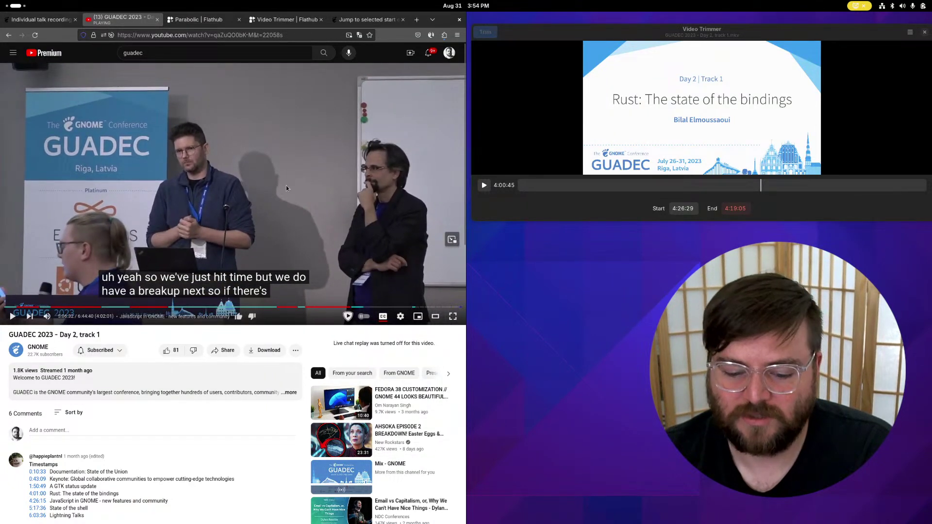
Step: Rewind to 5:06:17, replay the final answer of the JavaScript talk, and pause at 5:06:27 to pinpoint the end
{"action": "key", "text": "Left"}
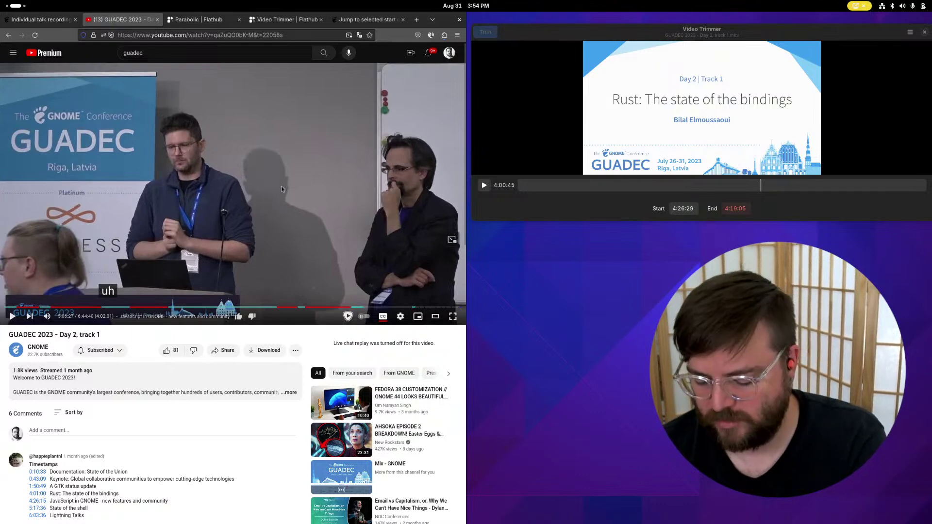
{"action": "key", "text": "Left"}
{"action": "key", "text": "Left"}
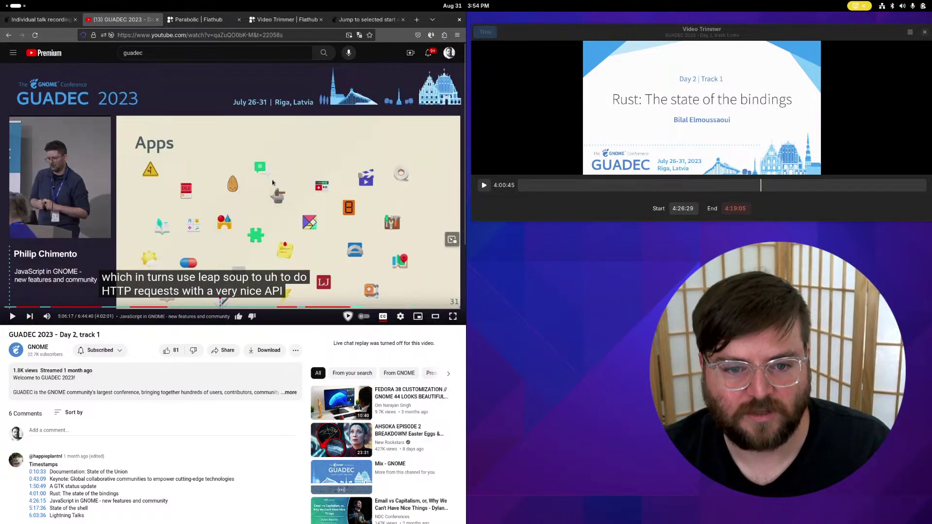
{"action": "left_click", "coordinate": [272, 180]}
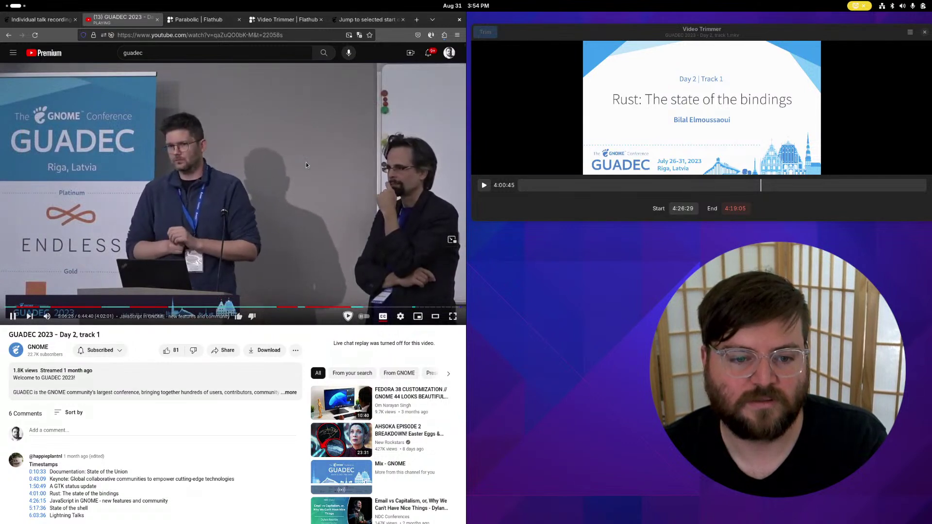
{"action": "left_click", "coordinate": [211, 177]}
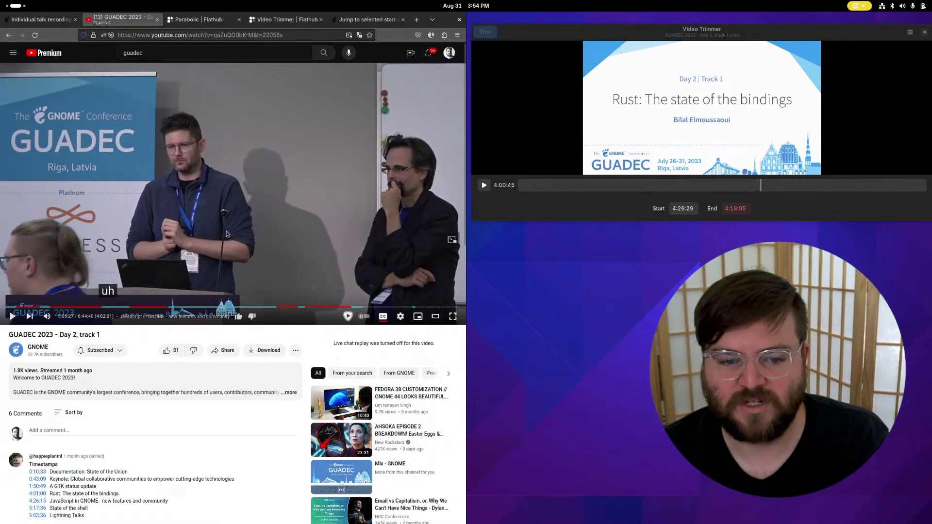
Step: Set the trim end time to 5:06:26 in Video Trimmer and start the trim
{"action": "left_click", "coordinate": [727, 209]}
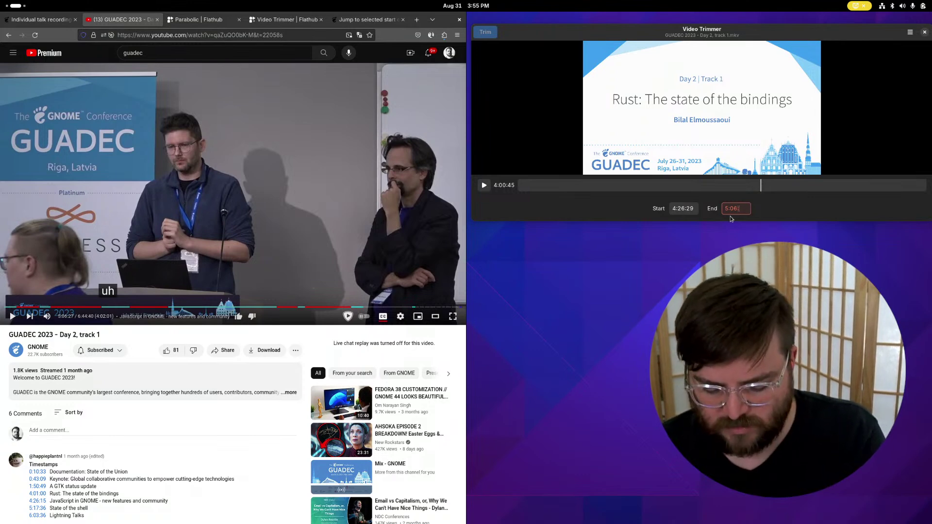
{"action": "type", "text": "6"}
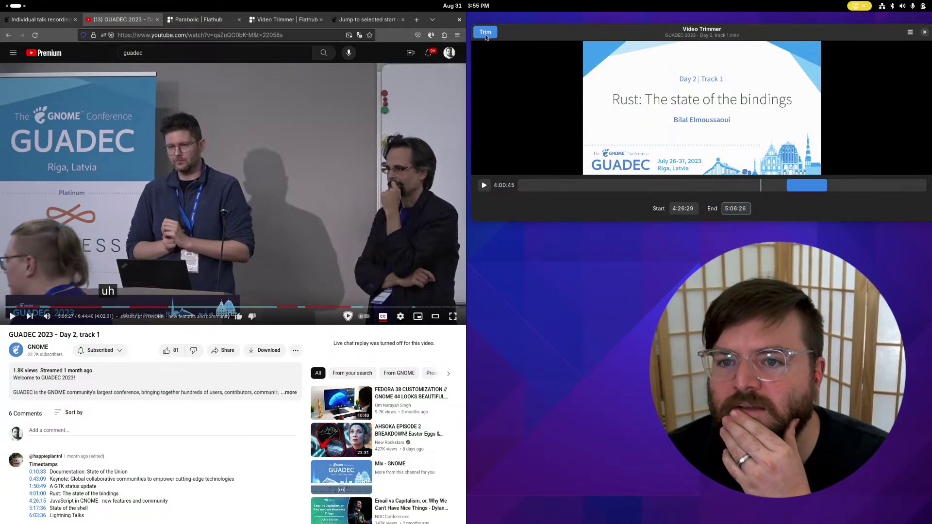
{"action": "left_click", "coordinate": [485, 33]}
Step: Copy the title "JavaScript in GNOME - new features and community" from the YouTube timestamps comment
{"action": "left_click_drag", "start_coordinate": [51, 503], "coordinate": [61, 500]}
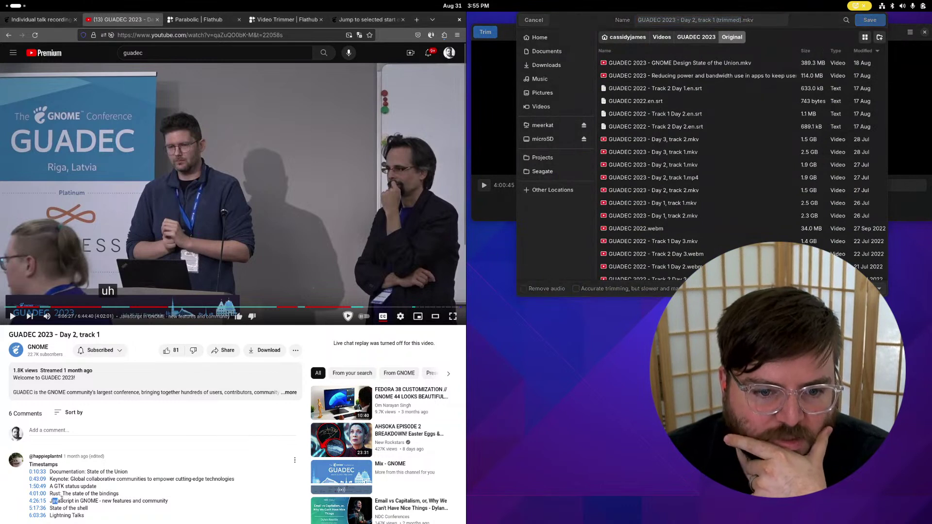
{"action": "left_click_drag", "start_coordinate": [184, 499], "coordinate": [187, 501]}
{"action": "key", "text": "ctrl+c"}
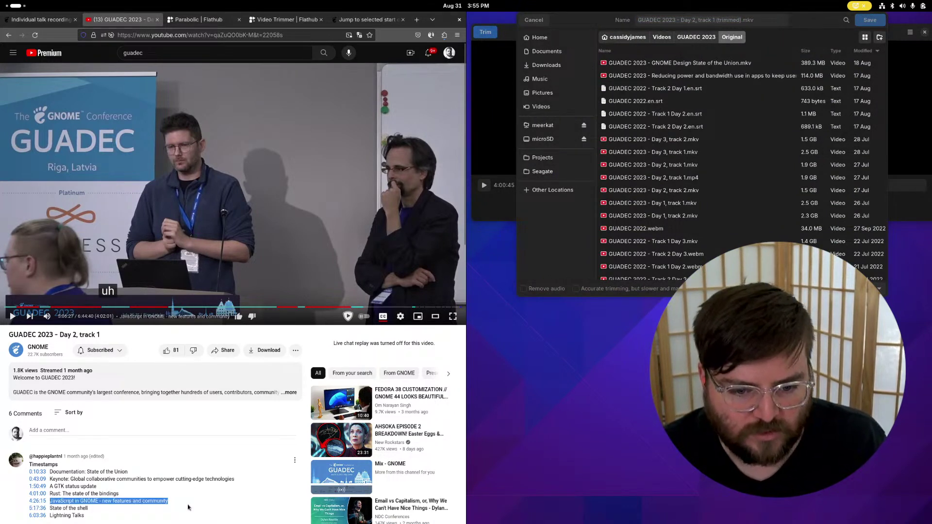
Step: Save the trimmed video in GUADEC 2023/Day 2 Track 1 as "JavaScript in GNOME - new features and community.mkv"
{"action": "left_click", "coordinate": [740, 21]}
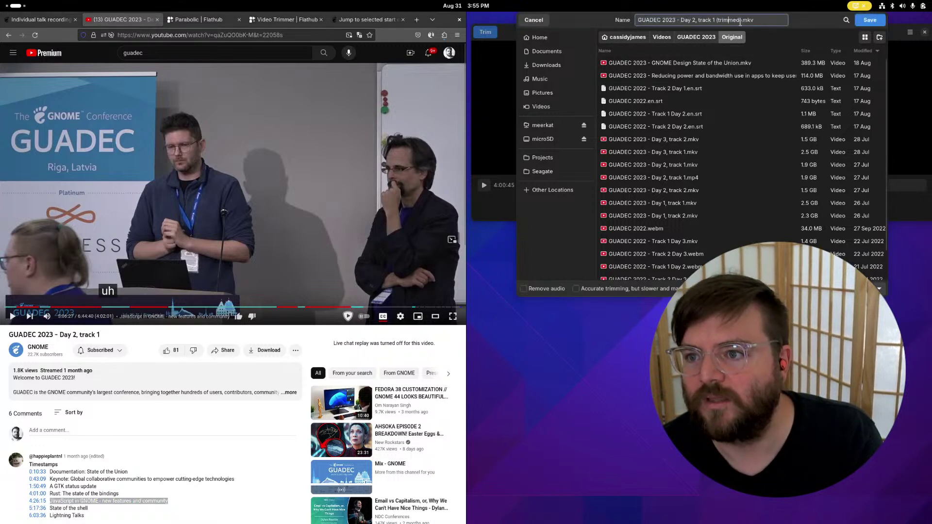
{"action": "left_click", "coordinate": [697, 38]}
{"action": "double_click", "coordinate": [658, 65]}
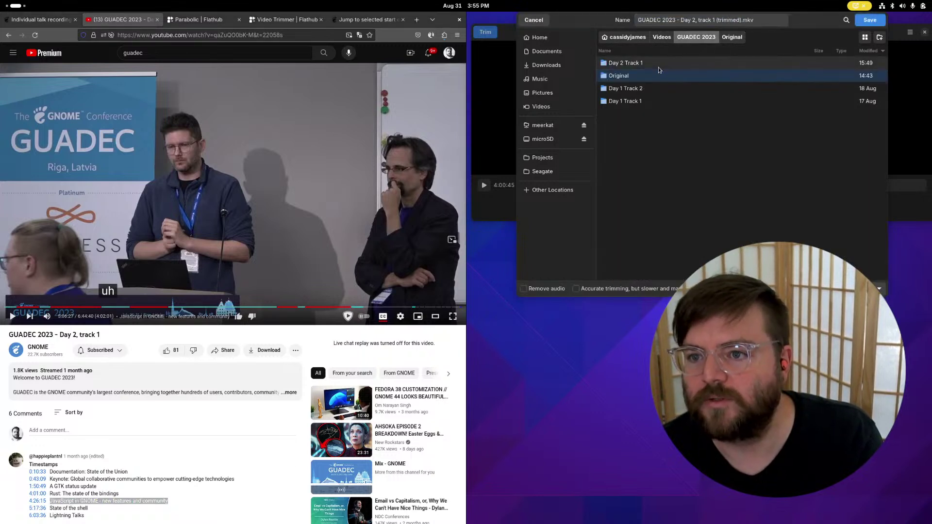
{"action": "left_click", "coordinate": [742, 21]}
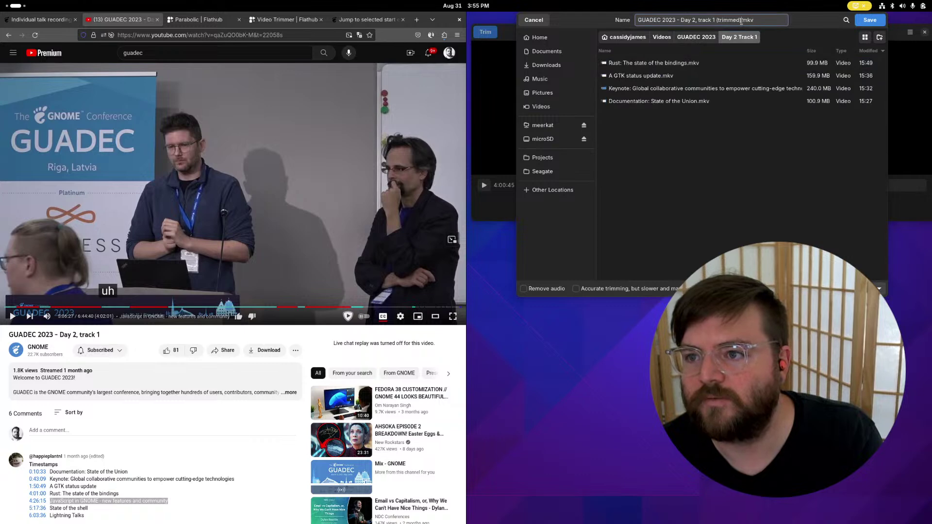
{"action": "key", "text": "ctrl+v"}
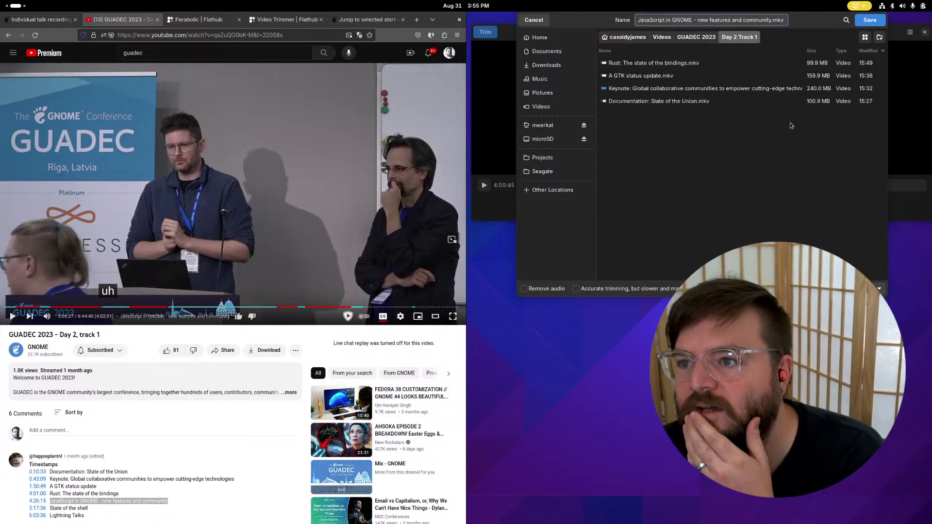
{"action": "left_click", "coordinate": [867, 20]}
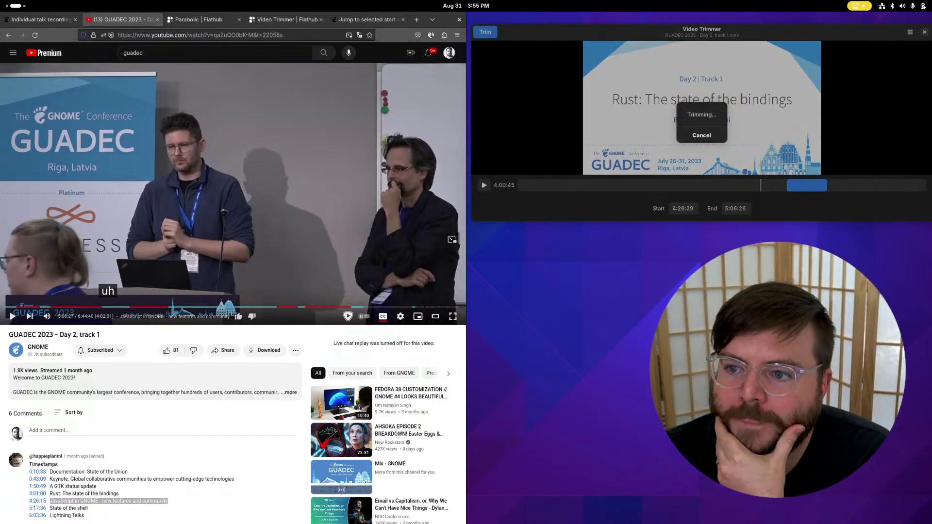
Step: Show the trimmed JavaScript talk in Files, open it in Videos, and play the opening seconds to check the start
{"action": "left_click", "coordinate": [806, 161]}
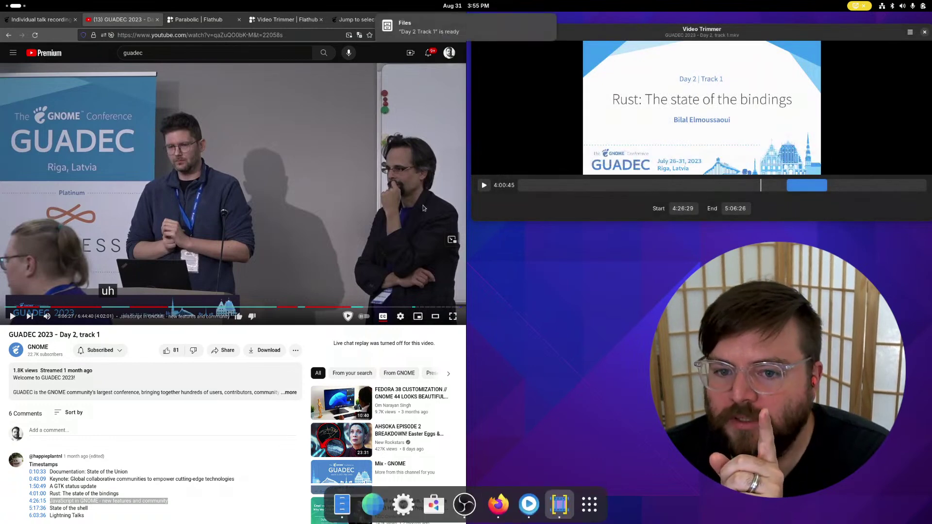
{"action": "left_click", "coordinate": [510, 31]}
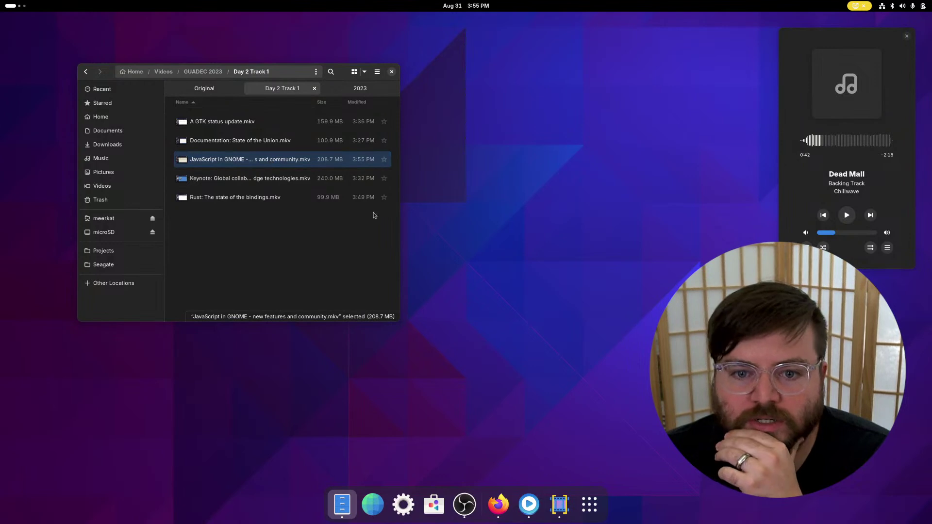
{"action": "key", "text": "Return"}
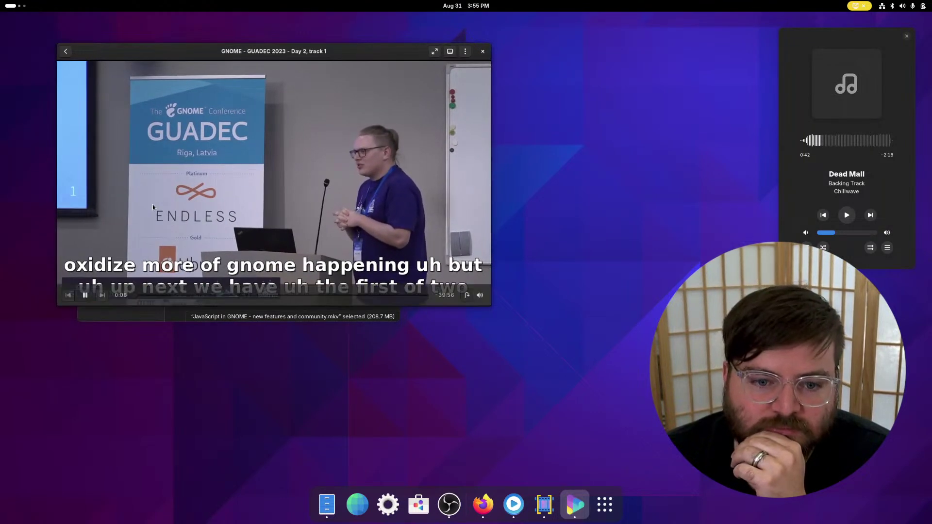
{"action": "left_click", "coordinate": [85, 295]}
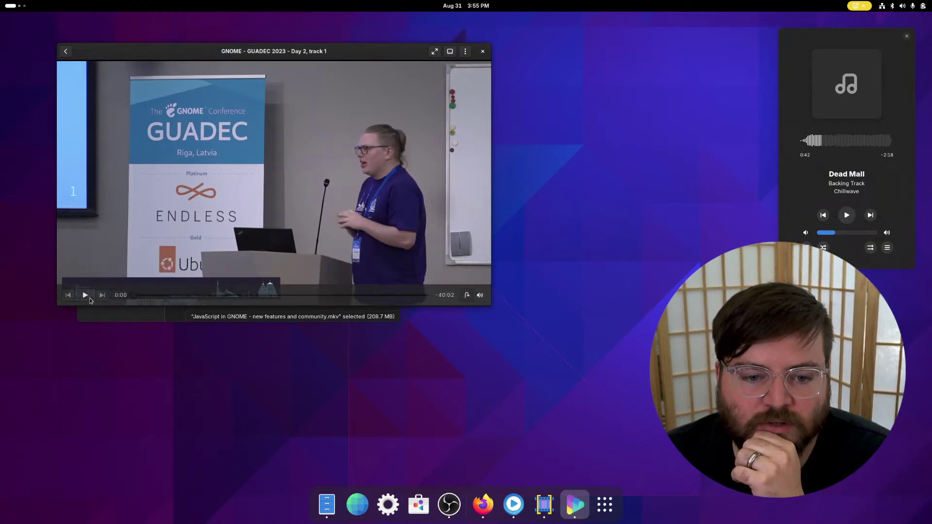
{"action": "left_click", "coordinate": [85, 296]}
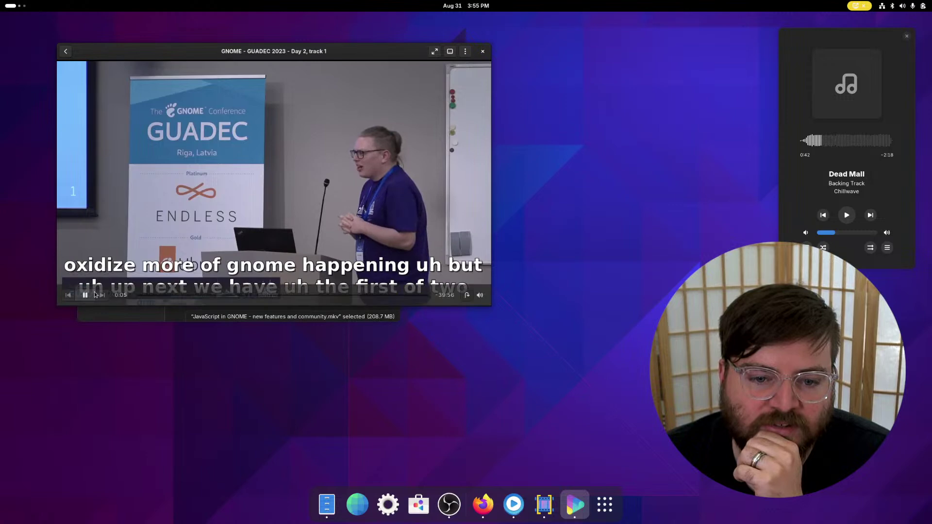
{"action": "left_click", "coordinate": [92, 295]}
Step: Seek to the end of the trimmed JavaScript talk to check its ending, and close the Videos player
{"action": "left_click_drag", "start_coordinate": [142, 296], "coordinate": [434, 299]}
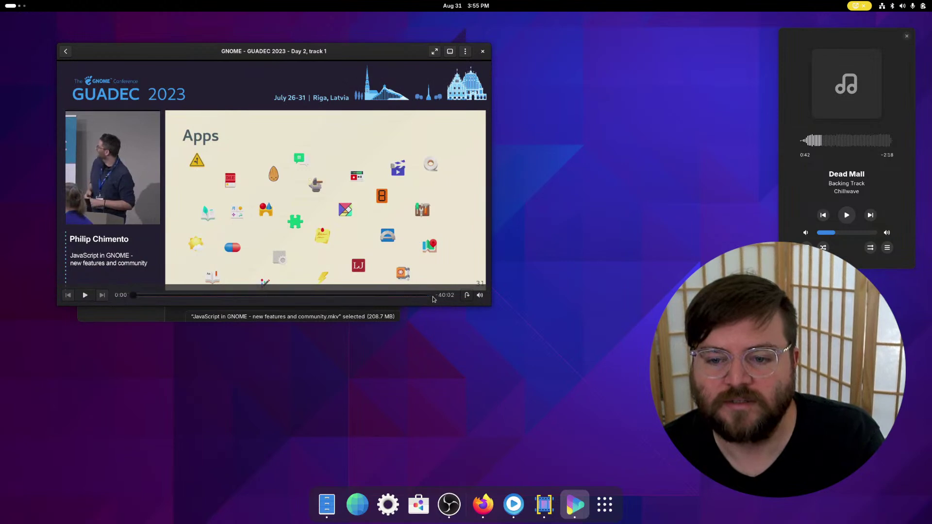
{"action": "left_click", "coordinate": [429, 297]}
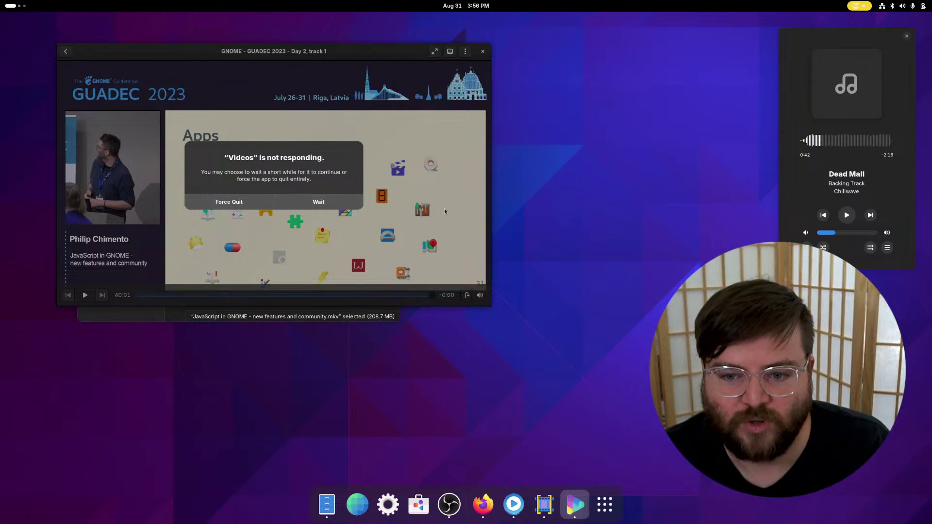
{"action": "left_click", "coordinate": [342, 203]}
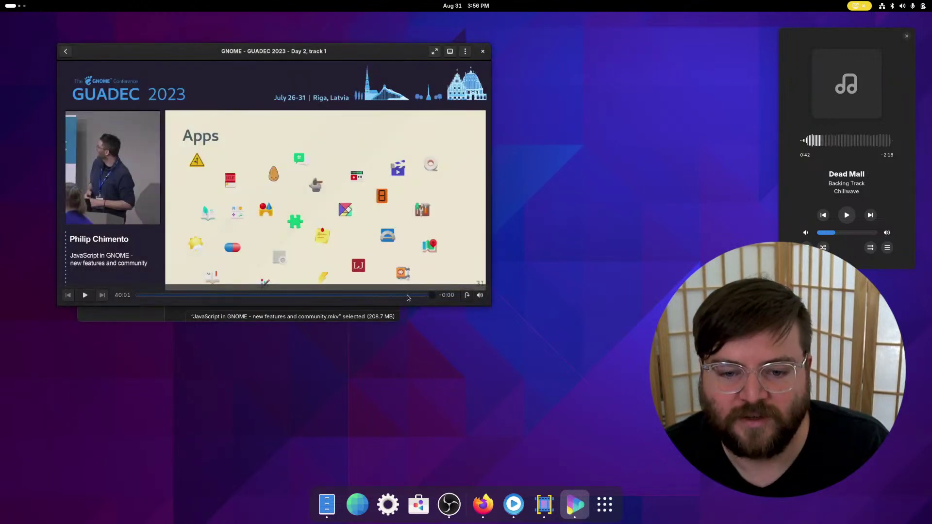
{"action": "left_click", "coordinate": [482, 52]}
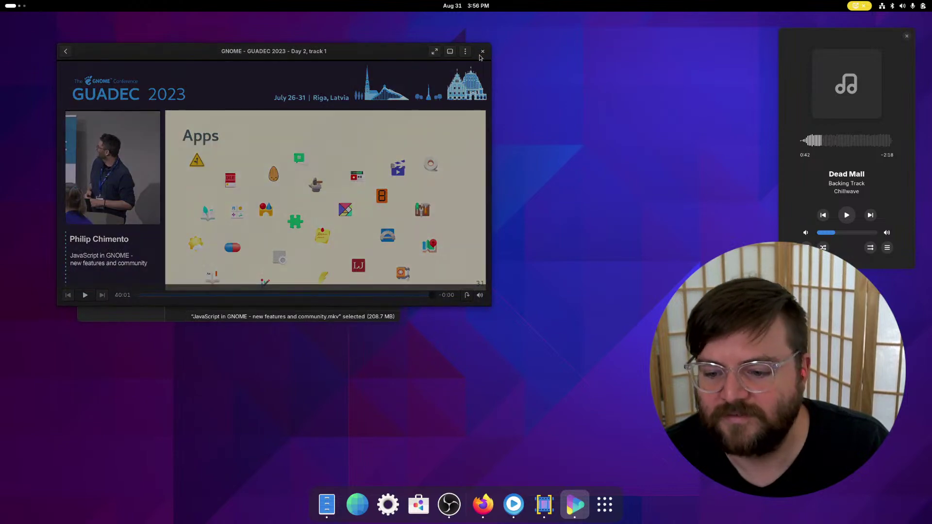
Step: Reopen the trimmed JavaScript talk from Files in Videos, seek to its final minute to recheck the ending, and close the player
{"action": "left_click", "coordinate": [238, 208]}
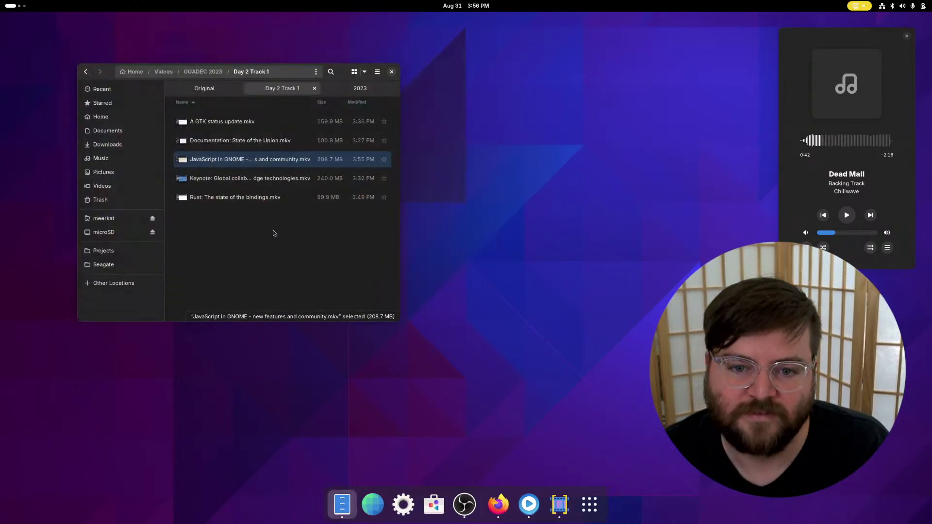
{"action": "right_click", "coordinate": [248, 161]}
{"action": "left_click", "coordinate": [272, 166]}
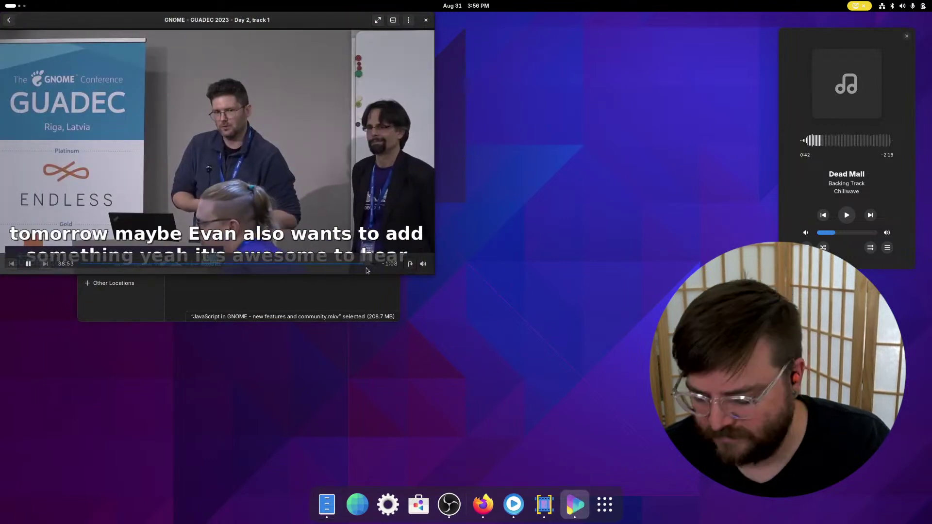
{"action": "key", "text": "Right"}
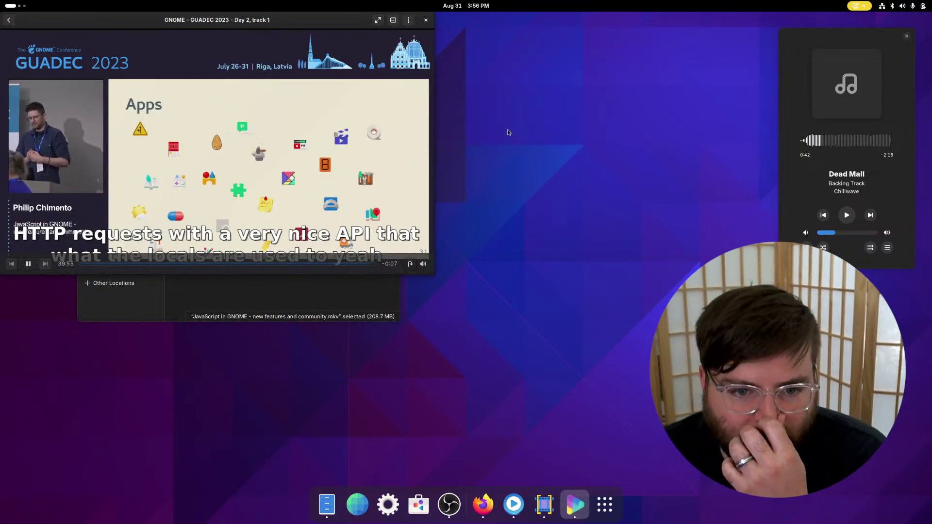
{"action": "mouse_move", "coordinate": [317, 150]}
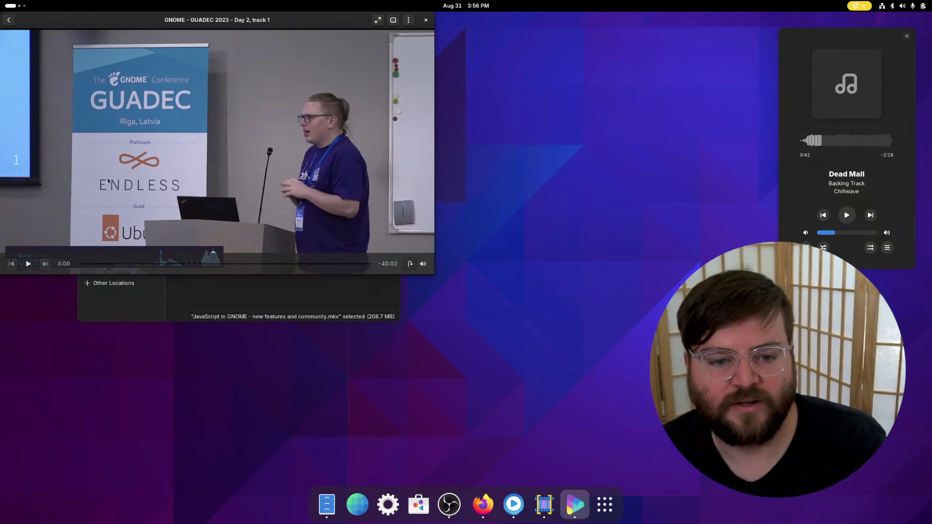
{"action": "left_click", "coordinate": [425, 22]}
Step: Switch to Video Trimmer and set the trim start of the JavaScript talk to 4:26:31
{"action": "key", "text": "super"}
{"action": "scroll", "coordinate": [641, 276], "scroll_direction": "down", "scroll_amount": 1}
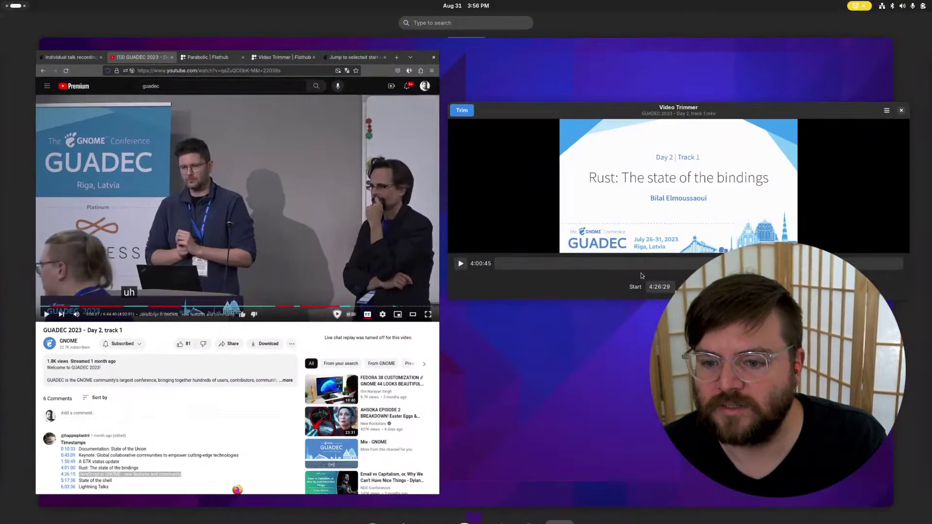
{"action": "left_click", "coordinate": [641, 276]}
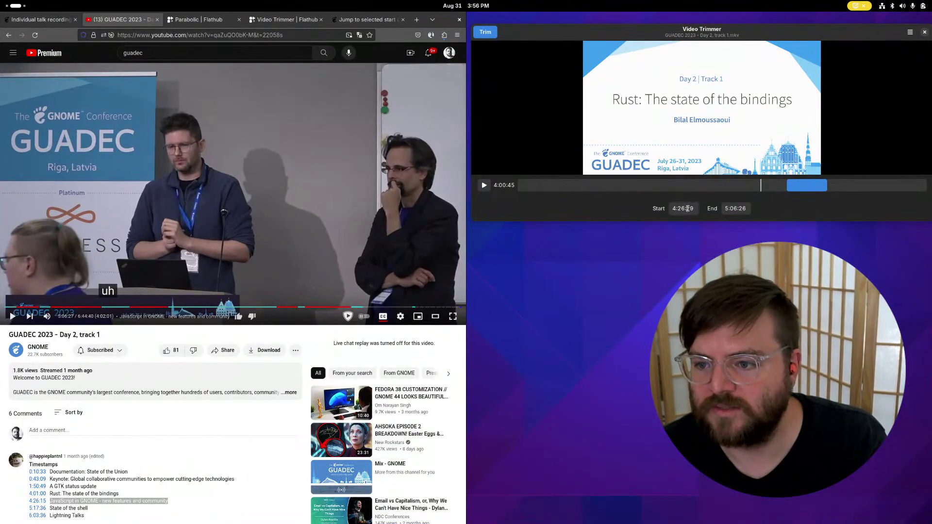
{"action": "left_click", "coordinate": [687, 208]}
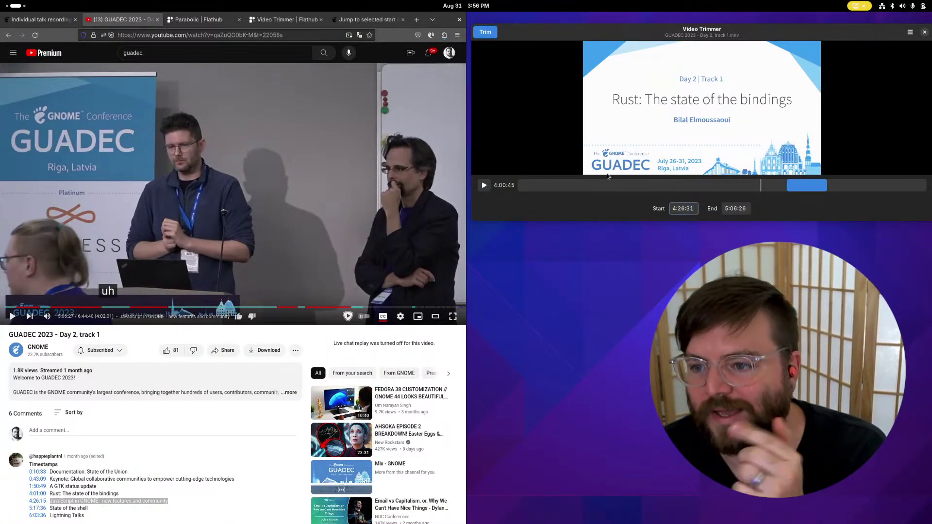
Step: Export the trim to GUADEC 2023/Day 2 Track 1, replacing the existing "JavaScript in GNOME - new features and community.mkv"
{"action": "left_click", "coordinate": [485, 35]}
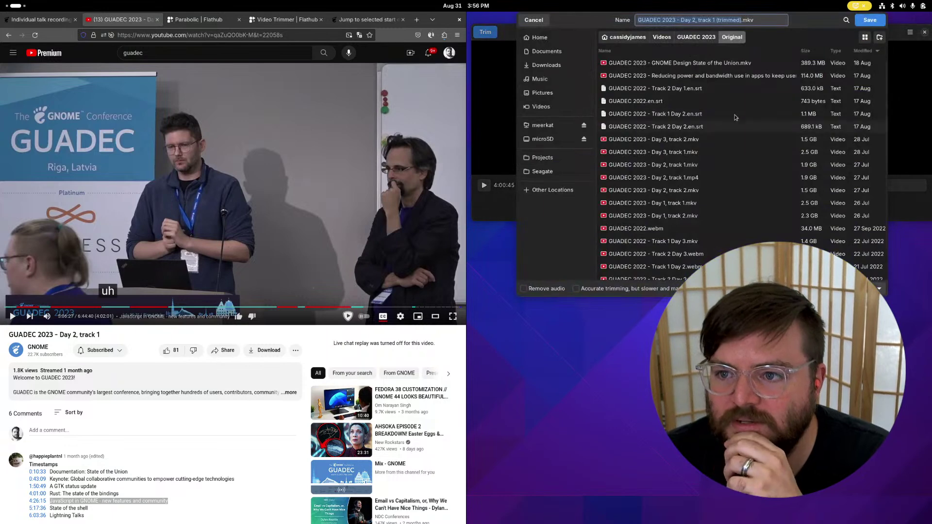
{"action": "left_click", "coordinate": [696, 36]}
{"action": "double_click", "coordinate": [626, 63]}
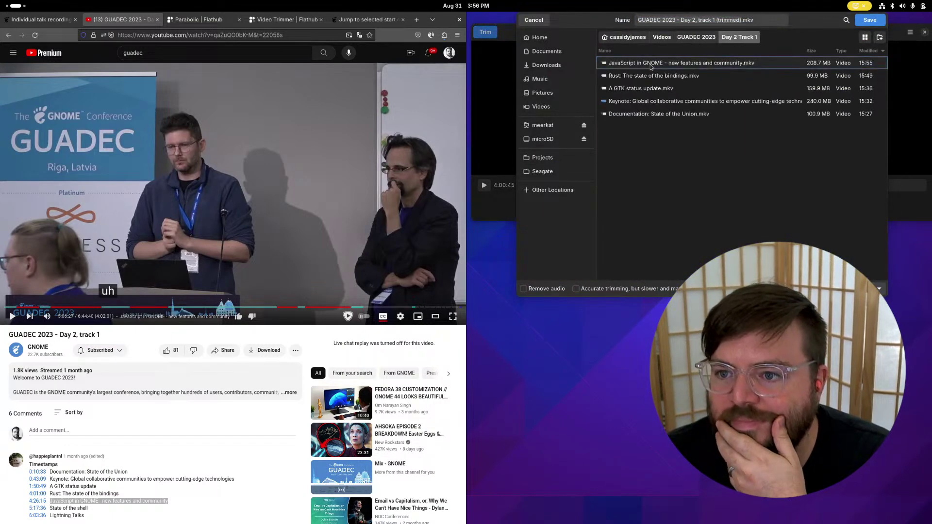
{"action": "left_click", "coordinate": [660, 64]}
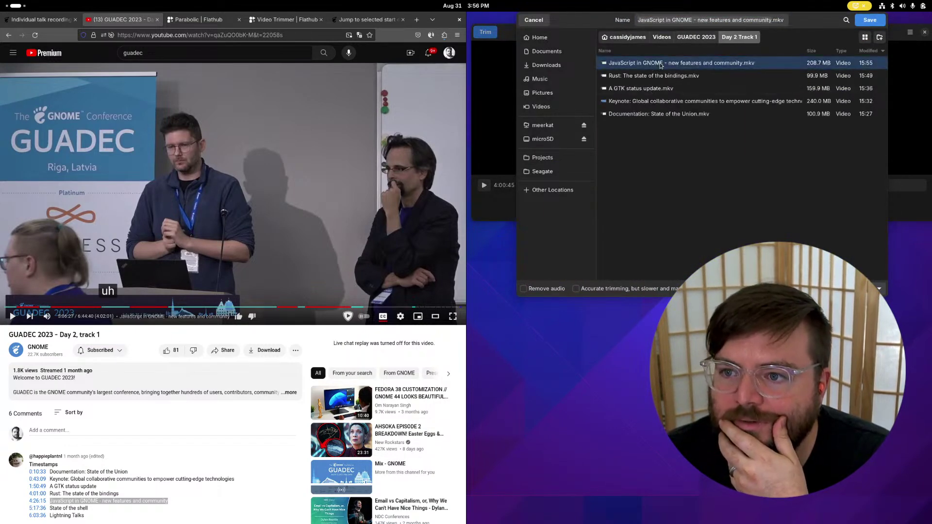
{"action": "left_click", "coordinate": [870, 20]}
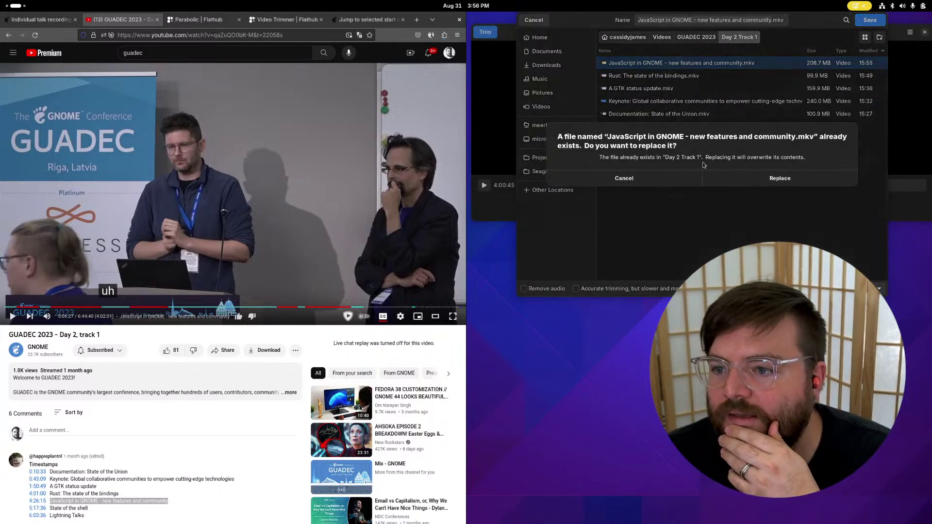
{"action": "left_click", "coordinate": [780, 177]}
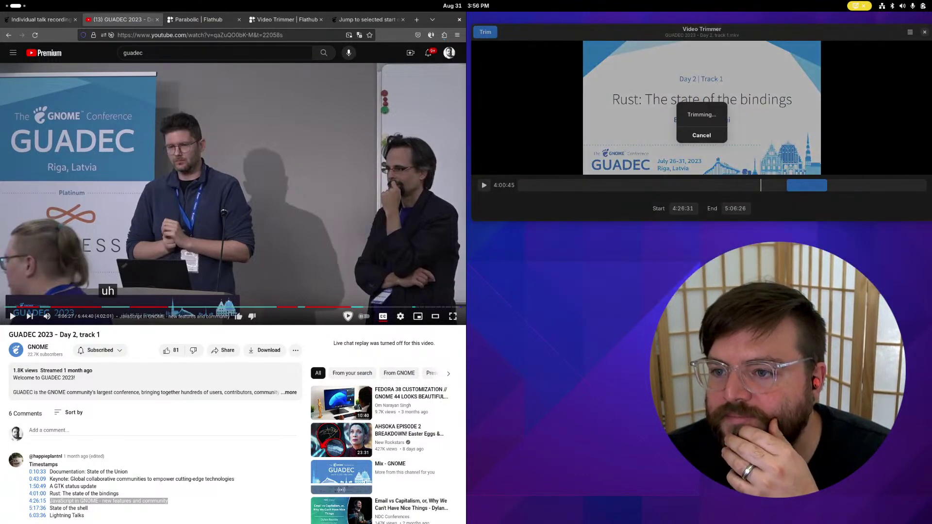
Step: Show the re-exported JavaScript talk in Files, open it in Videos, and play its opening and closing seconds to check both cuts
{"action": "left_click", "coordinate": [796, 161]}
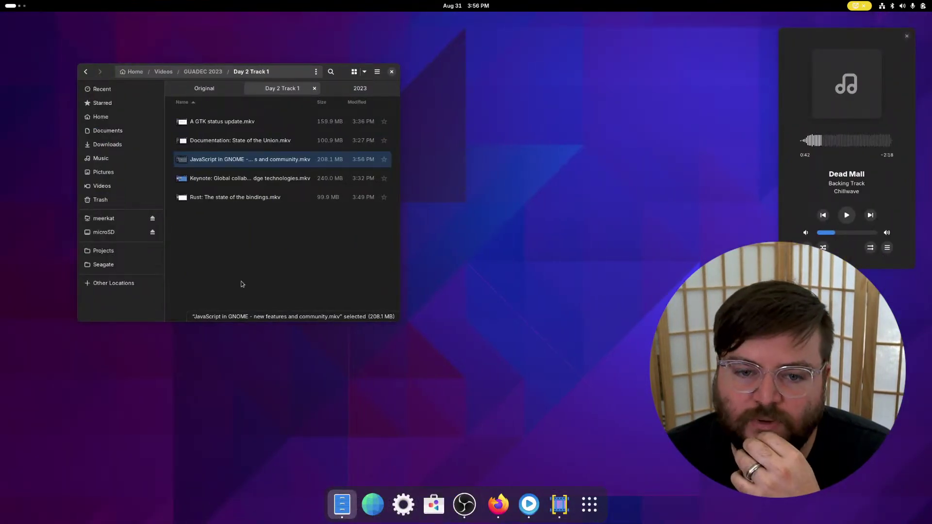
{"action": "left_click", "coordinate": [242, 286]}
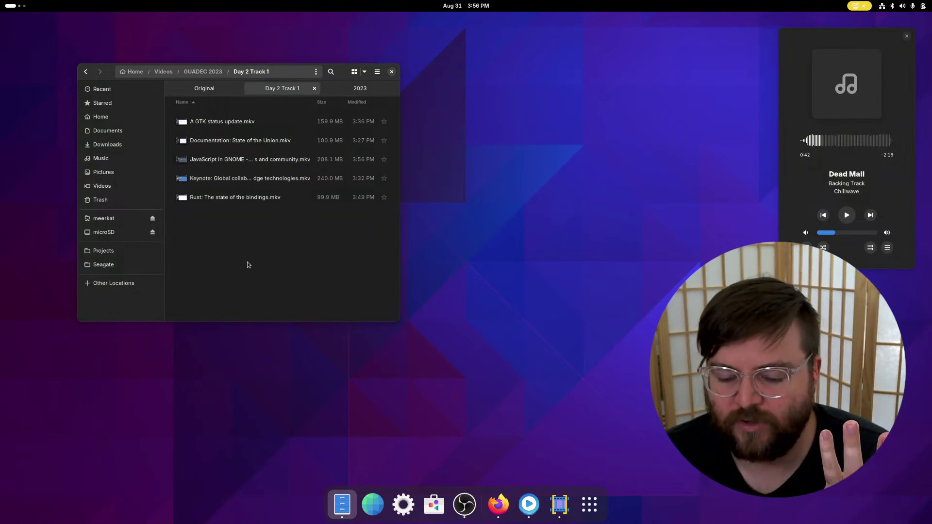
{"action": "right_click", "coordinate": [240, 165]}
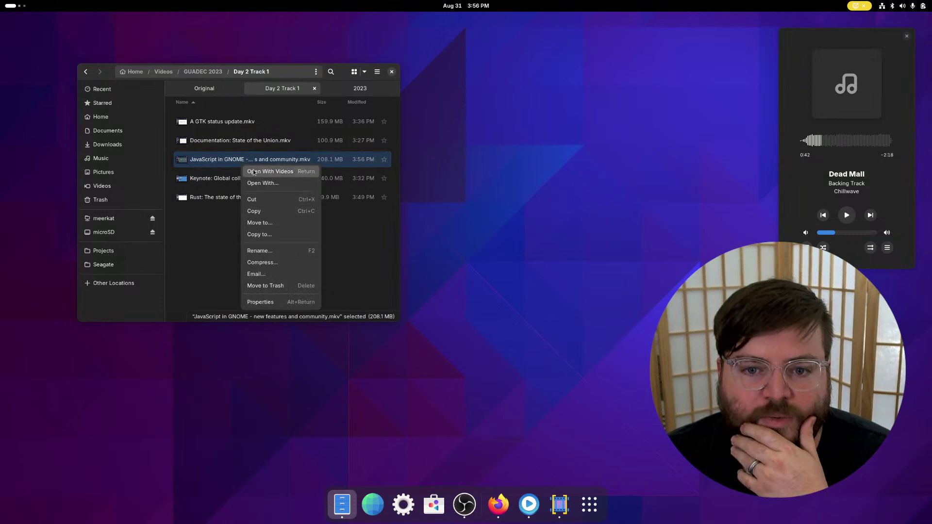
{"action": "left_click", "coordinate": [281, 171]}
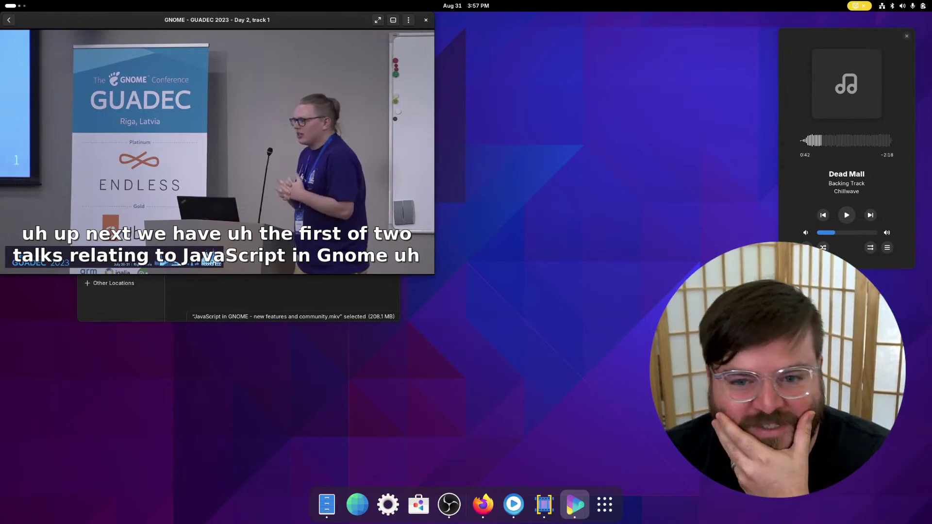
{"action": "mouse_move", "coordinate": [262, 145]}
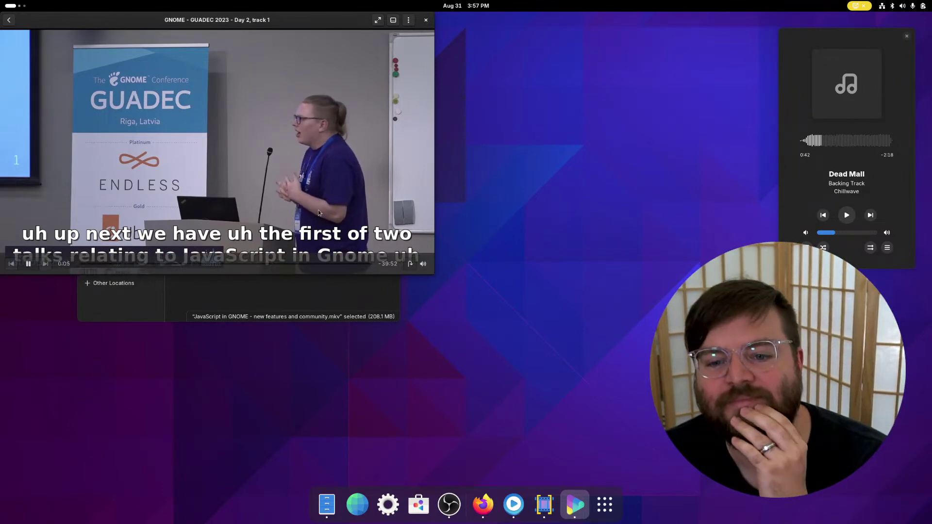
{"action": "left_click", "coordinate": [363, 264]}
{"action": "key", "text": "ctrl+Right"}
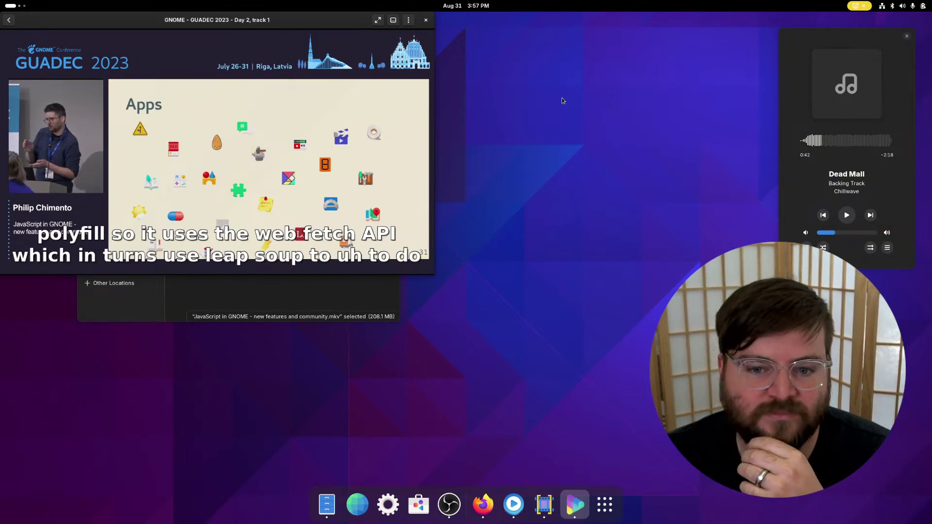
{"action": "mouse_move", "coordinate": [383, 241]}
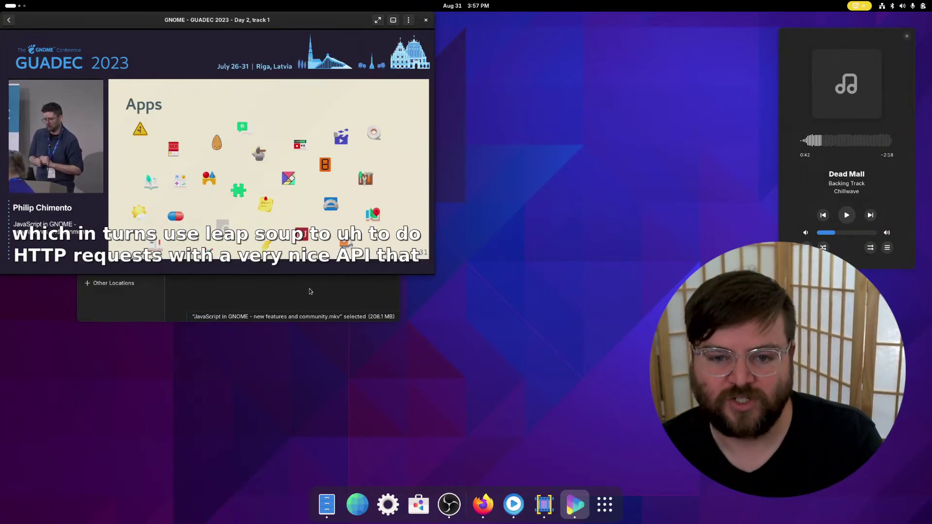
Step: Move the Files and Videos windows apart and open the Day 2 Track 1 subfolder of the already open GUADEC/2023 destination folder
{"action": "left_click_drag", "start_coordinate": [311, 293], "coordinate": [534, 366]}
{"action": "left_click_drag", "start_coordinate": [290, 46], "coordinate": [319, 54]}
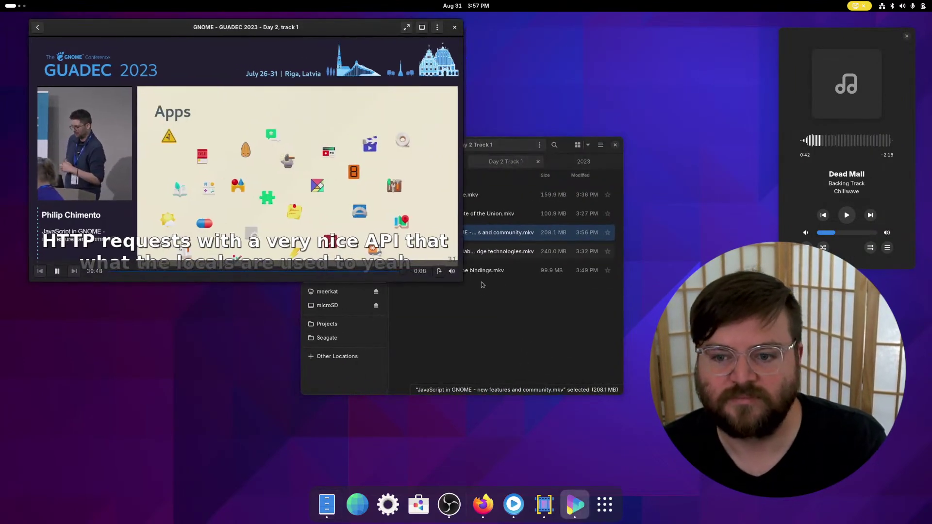
{"action": "left_click", "coordinate": [493, 329]}
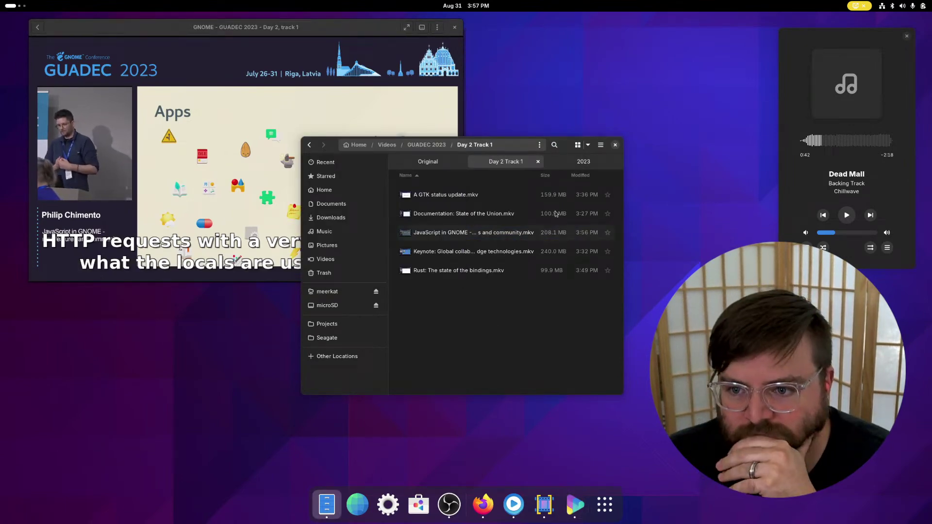
{"action": "left_click", "coordinate": [584, 161]}
{"action": "double_click", "coordinate": [450, 232]}
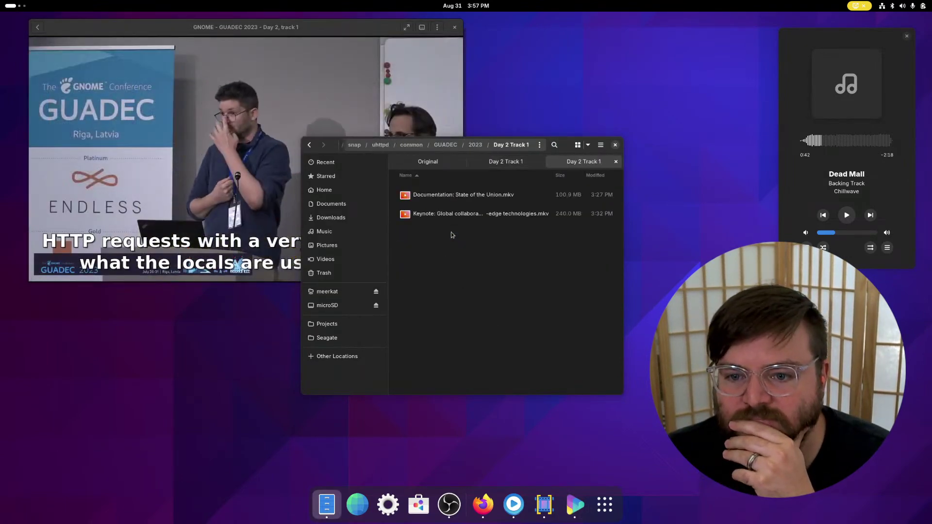
Step: Copy all trimmed talks from Videos/GUADEC 2023/Day 2 Track 1 into the destination folder, skipping the existing Documentation and Keynote files, and close Videos
{"action": "key", "text": "ctrl+Page_Up"}
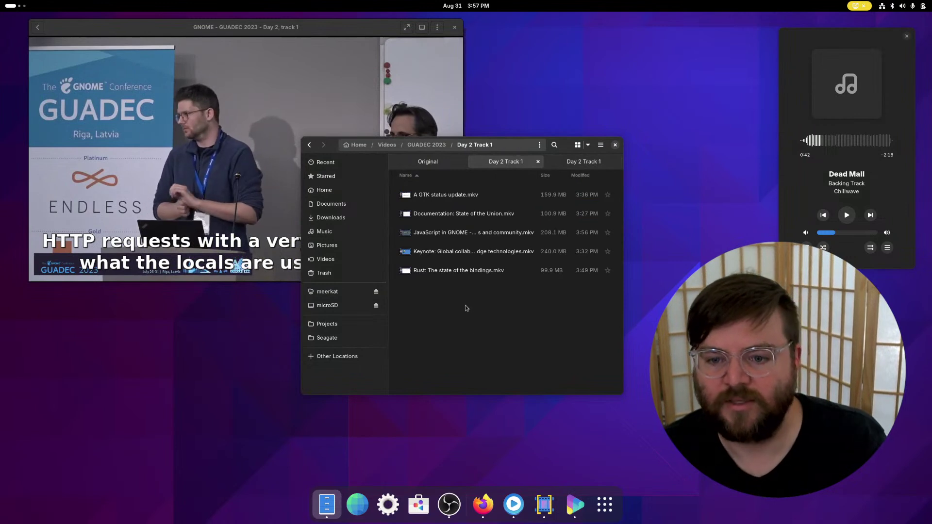
{"action": "key", "text": "ctrl+a"}
{"action": "left_click", "coordinate": [581, 163]}
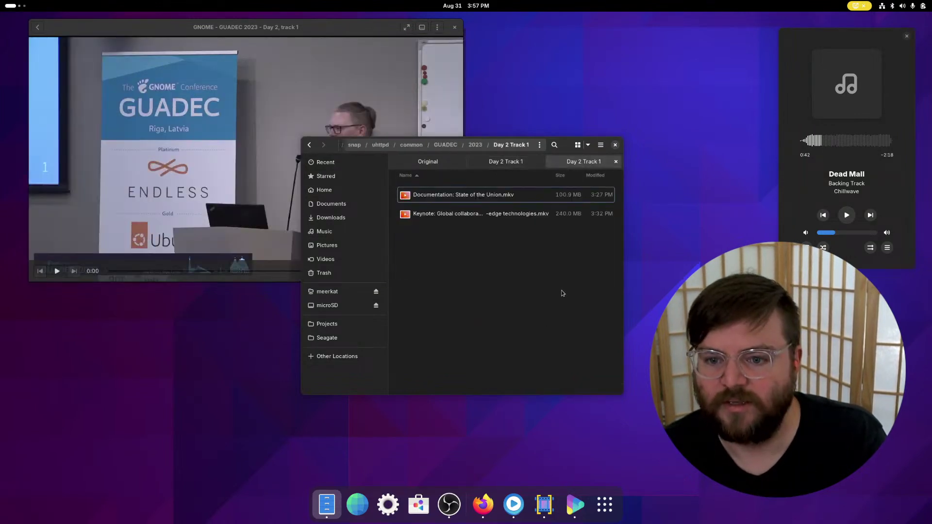
{"action": "key", "text": "ctrl+v"}
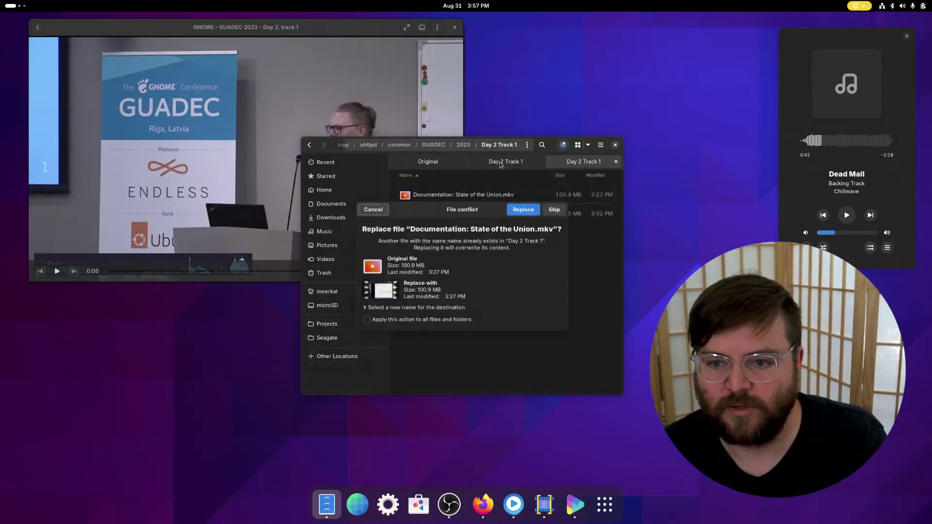
{"action": "left_click", "coordinate": [557, 213]}
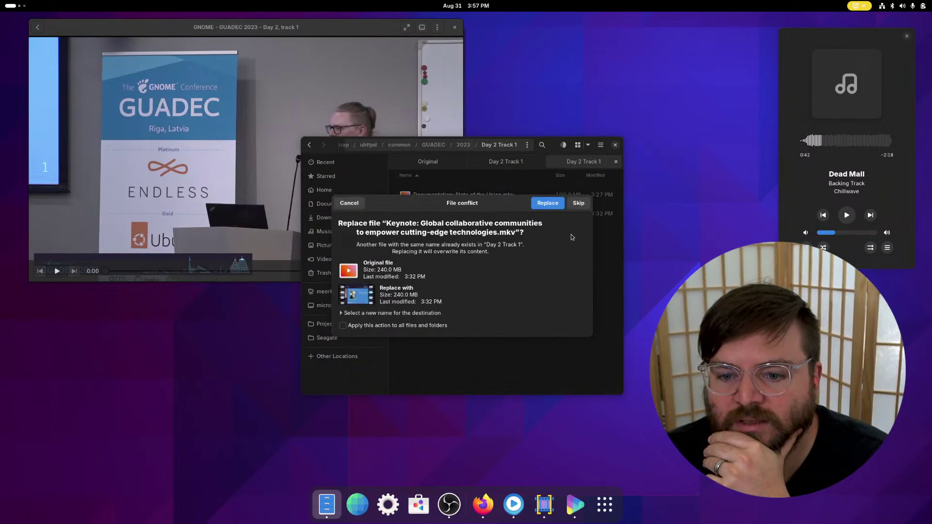
{"action": "left_click", "coordinate": [576, 204]}
{"action": "left_click", "coordinate": [454, 28]}
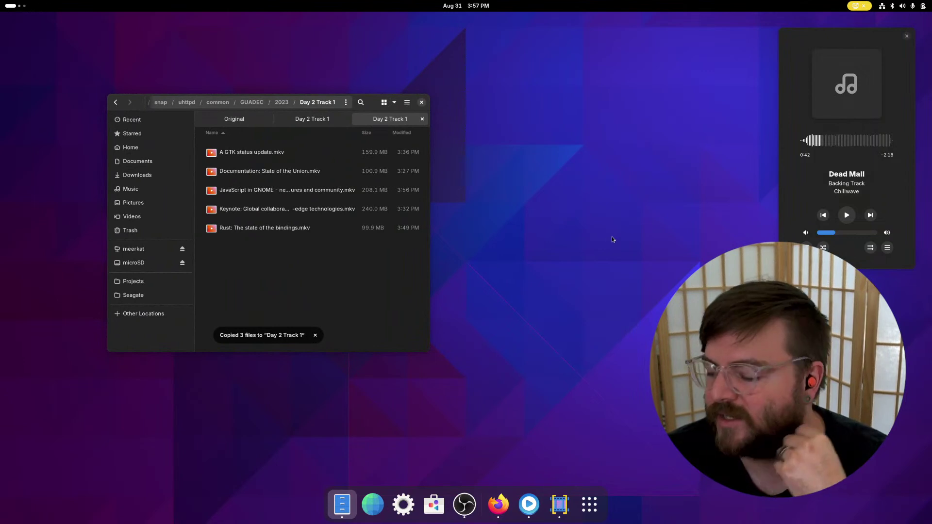
Step: Resume the "Dead Mall" track in the music player, raise its volume to just under half, and return to Files
{"action": "left_click", "coordinate": [886, 42]}
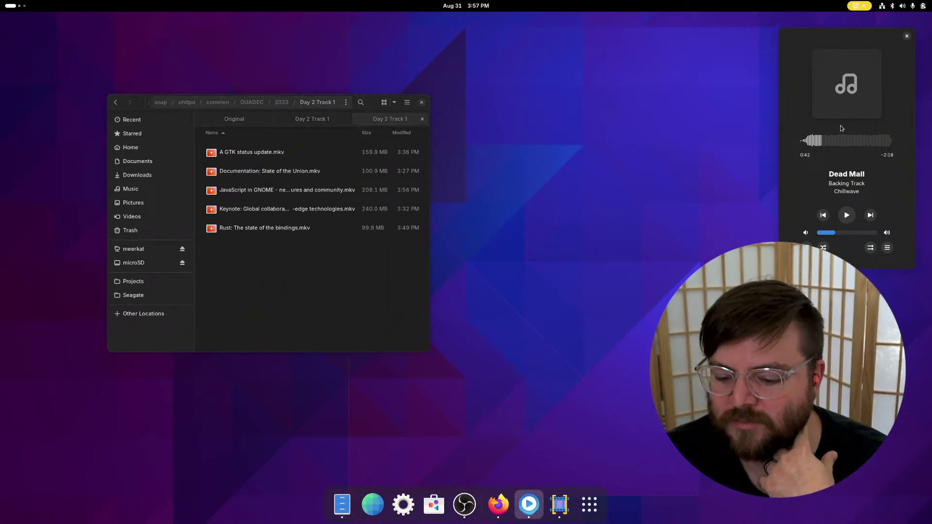
{"action": "left_click_drag", "start_coordinate": [828, 235], "coordinate": [819, 234]}
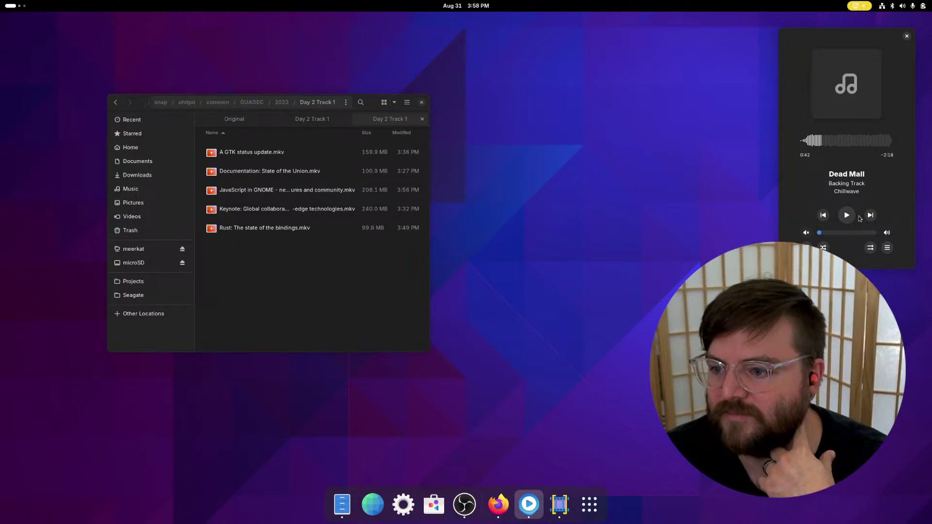
{"action": "left_click", "coordinate": [849, 215]}
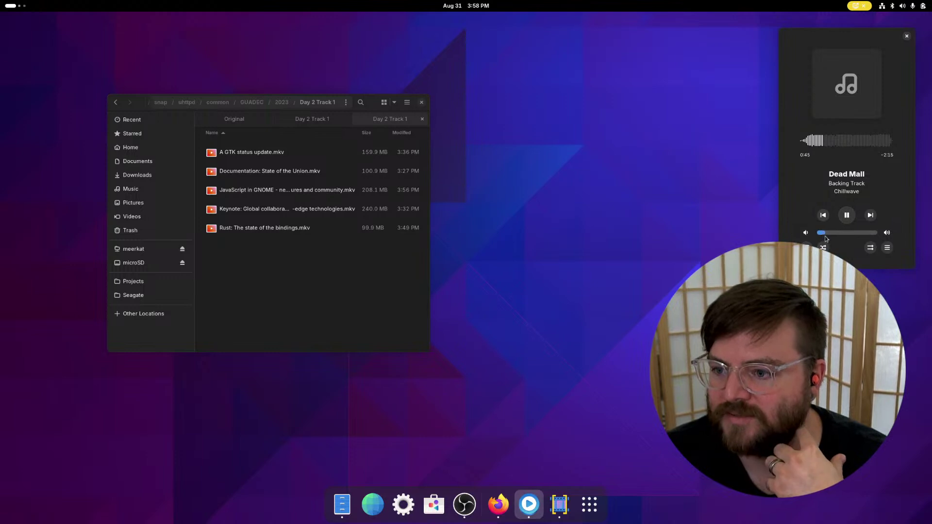
{"action": "left_click_drag", "start_coordinate": [824, 236], "coordinate": [845, 238]}
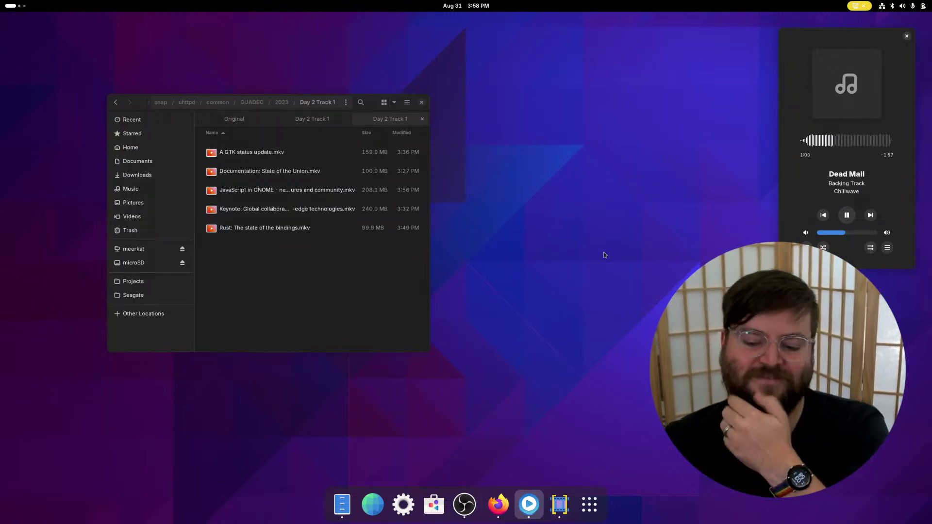
{"action": "left_click", "coordinate": [291, 299]}
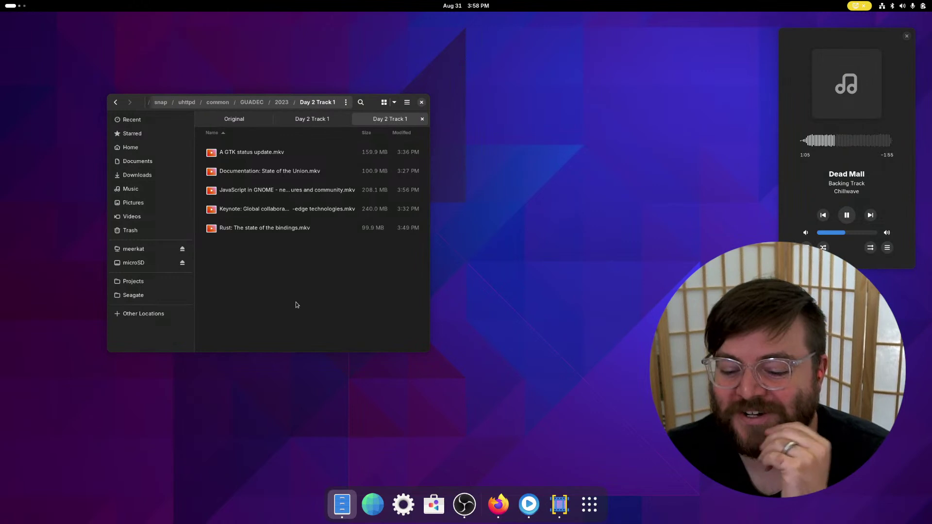